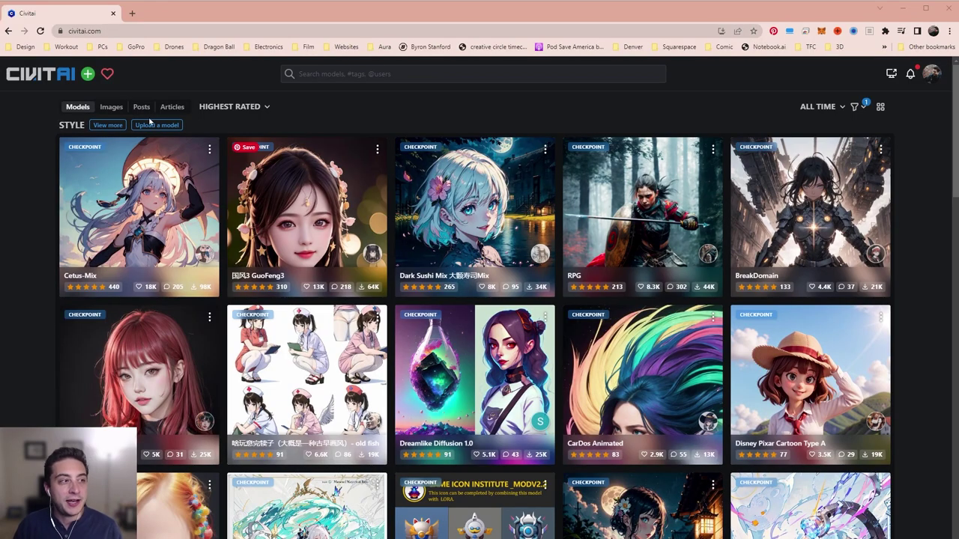
Step: Filter the Civitai model listing to LoRA models only, removing the Checkpoint model type
scroll(86, 217, down, 1)
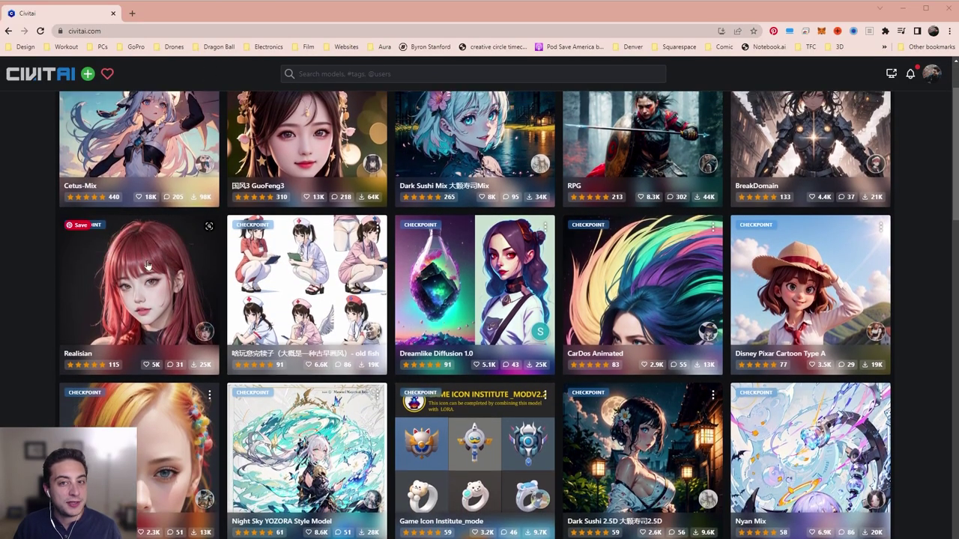
scroll(307, 299, up, 1)
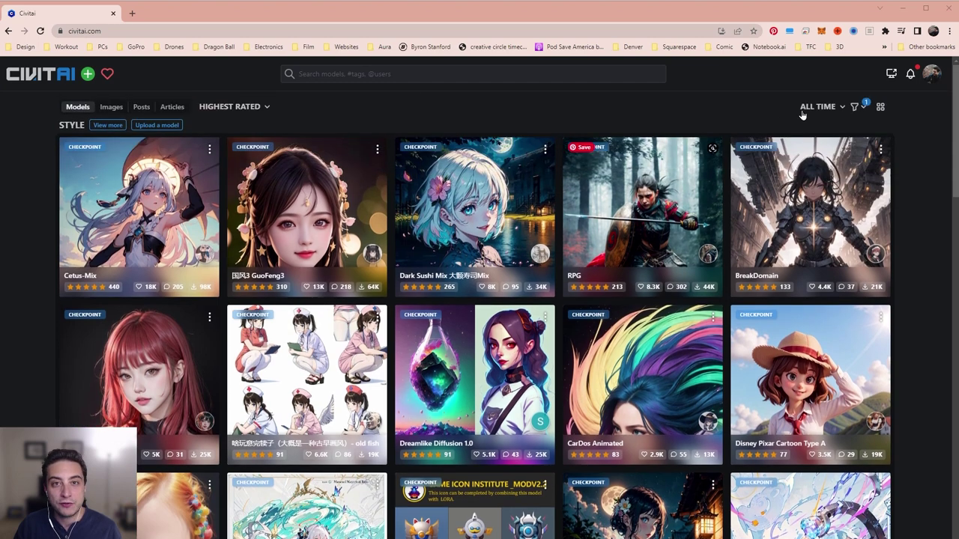
click(857, 109)
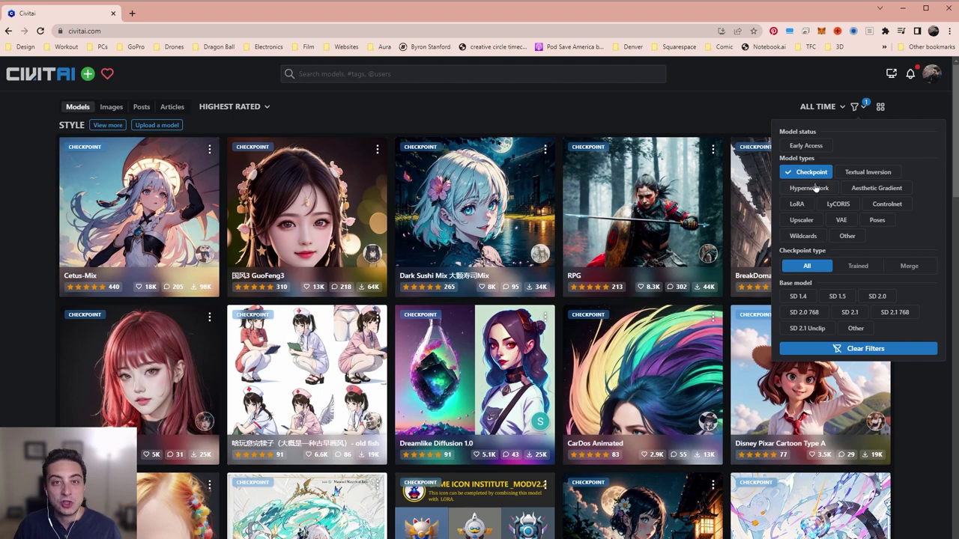
click(797, 205)
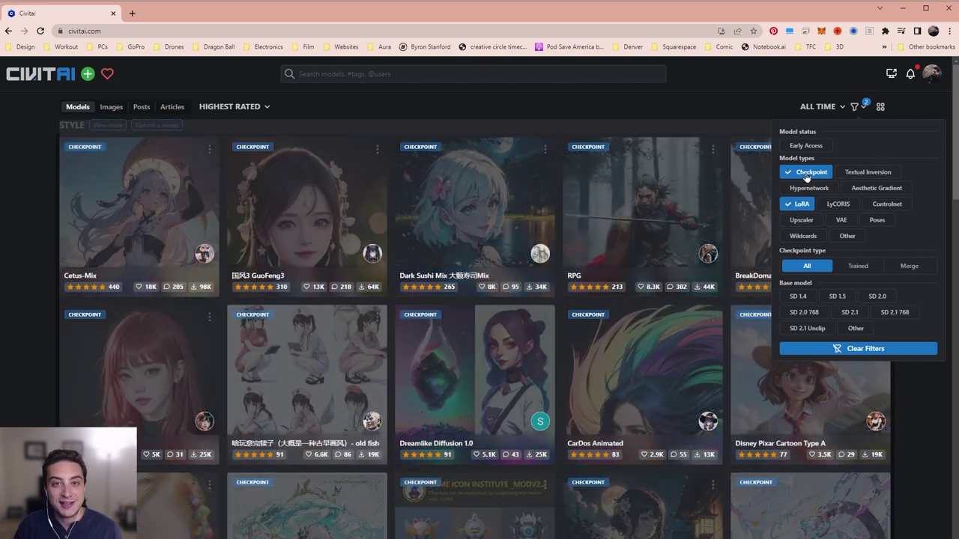
click(807, 175)
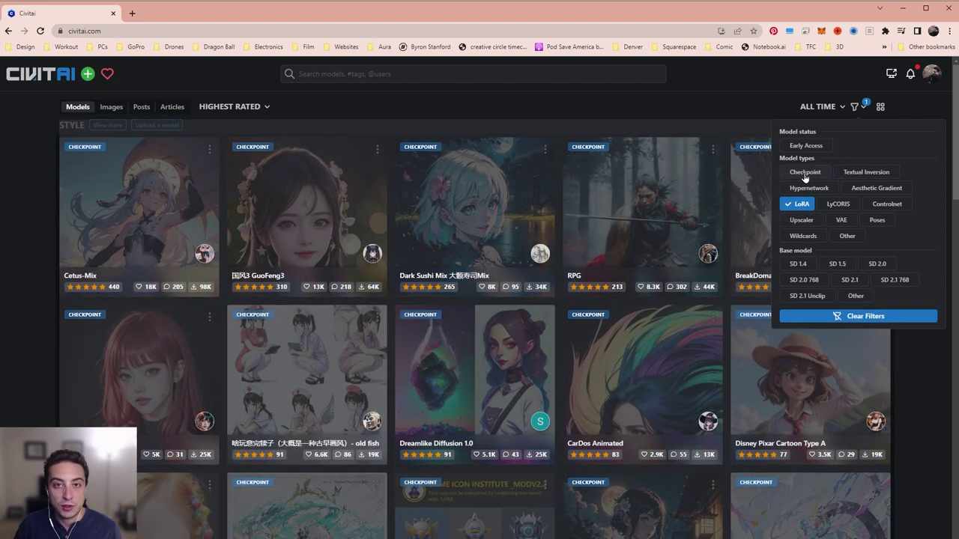
click(710, 118)
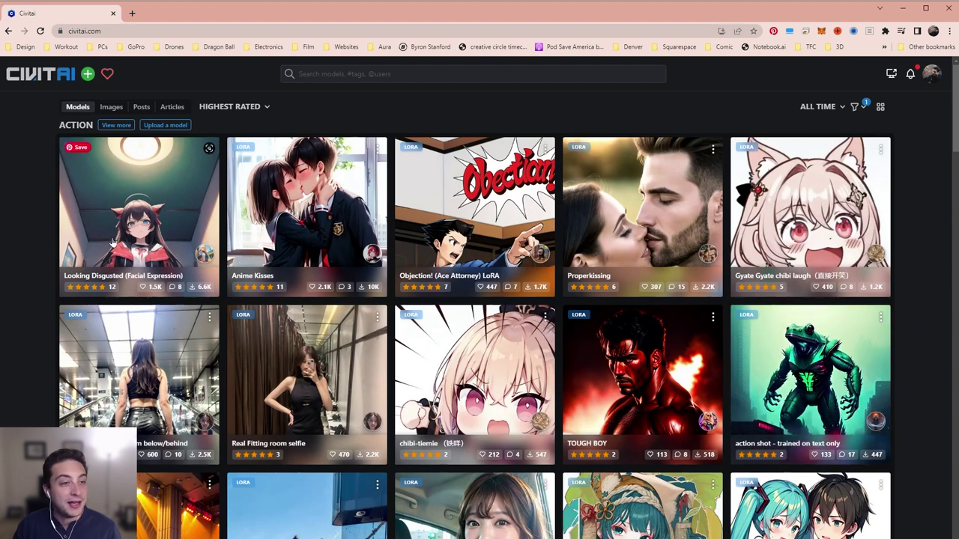
Step: Browse the filtered LoRA models in the Action and Clothing categories
scroll(199, 299, down, 1)
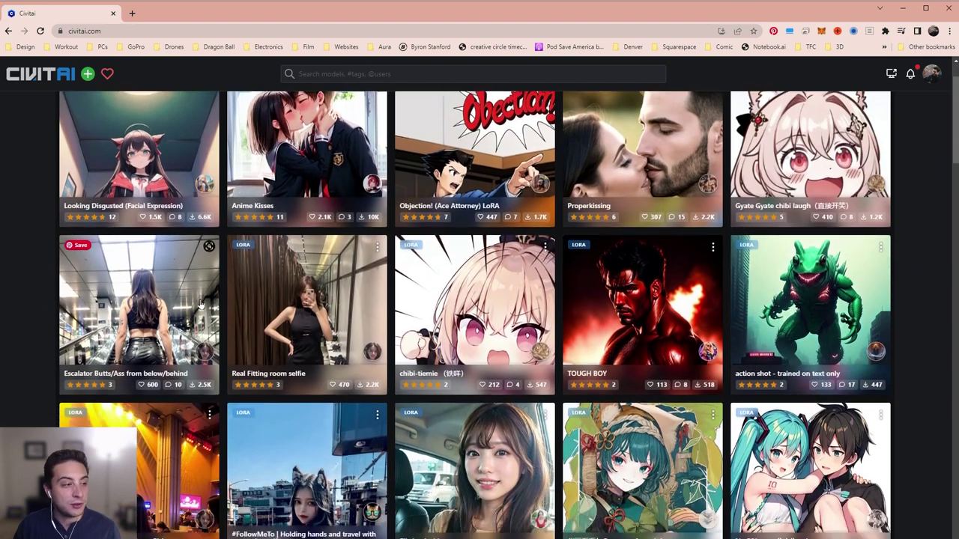
scroll(199, 304, down, 3)
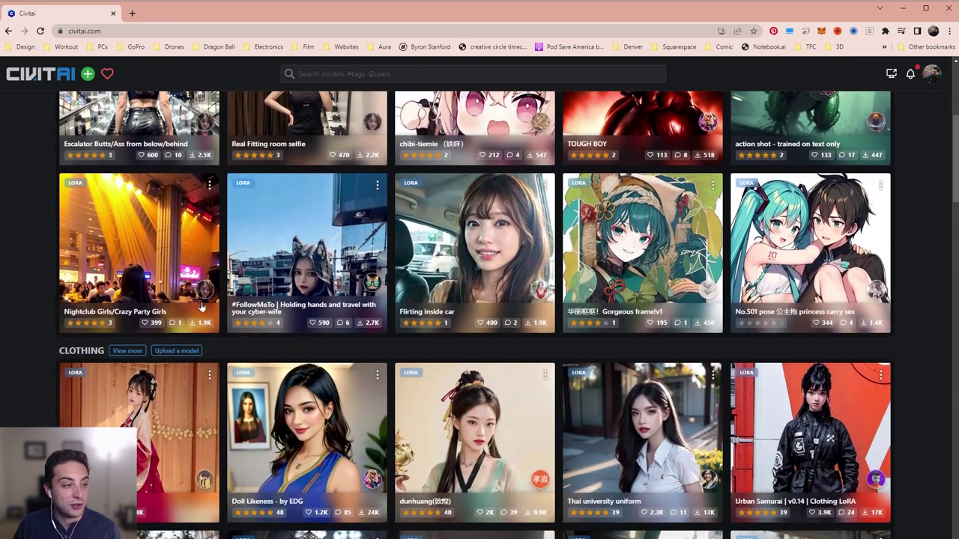
scroll(201, 306, down, 4)
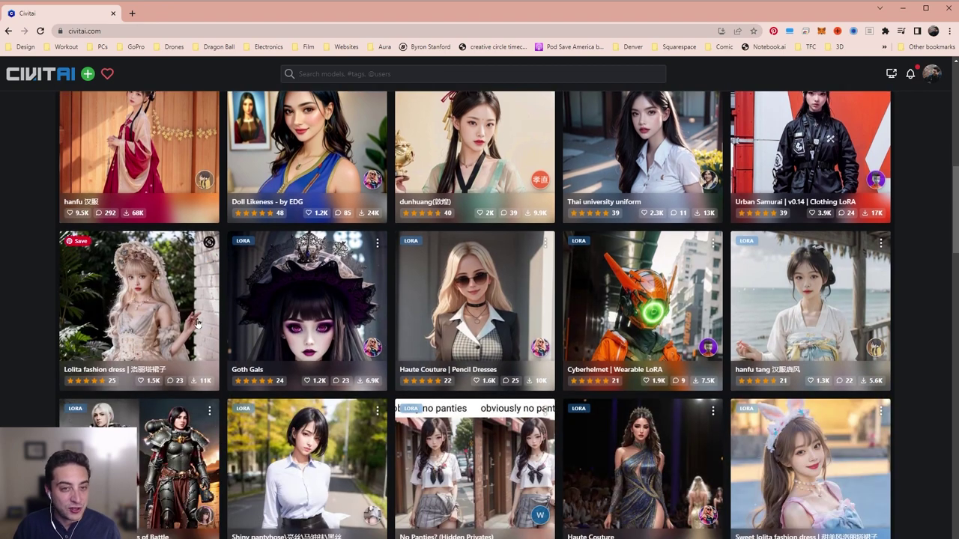
scroll(198, 323, up, 8)
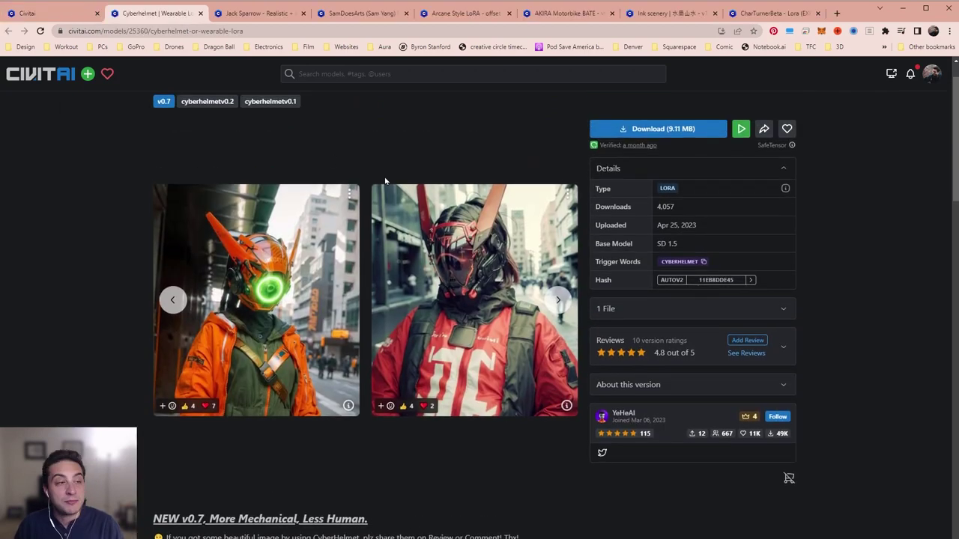
Step: Browse the sample images of the Cyberhelmet wearable LoRA
click(557, 301)
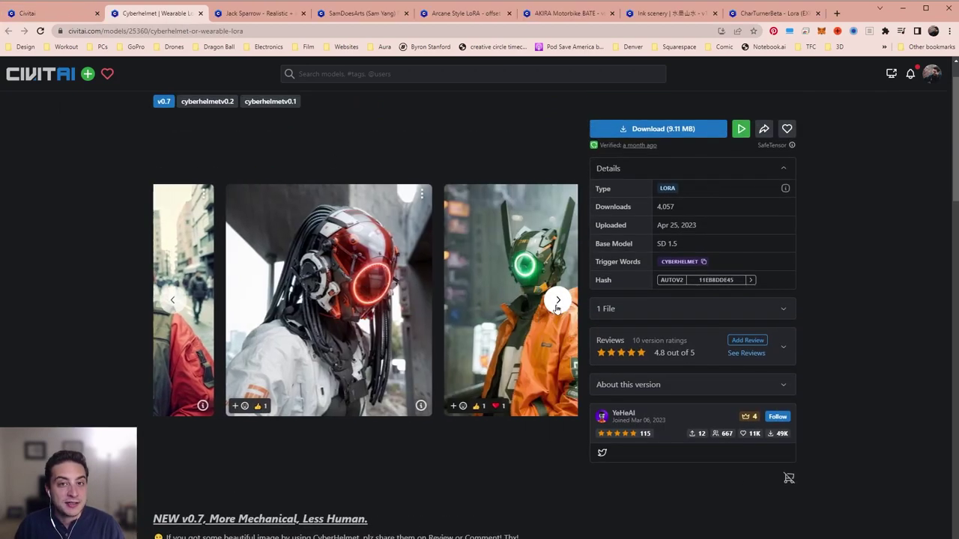
click(558, 302)
click(557, 301)
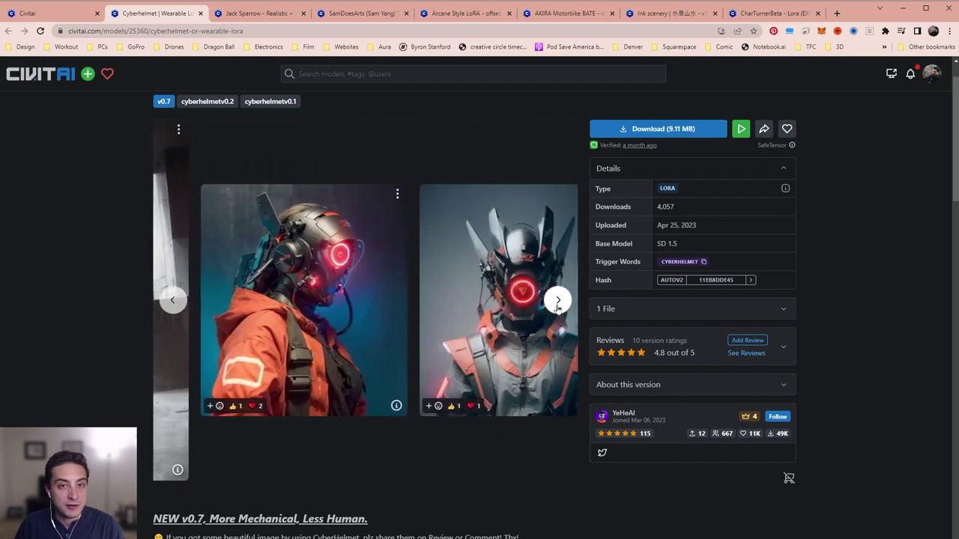
click(558, 301)
Step: Examine the Cyberhelmet community gallery and view the generation data of the dark, rainy city character image
scroll(457, 329, down, 4)
scroll(457, 330, up, 3)
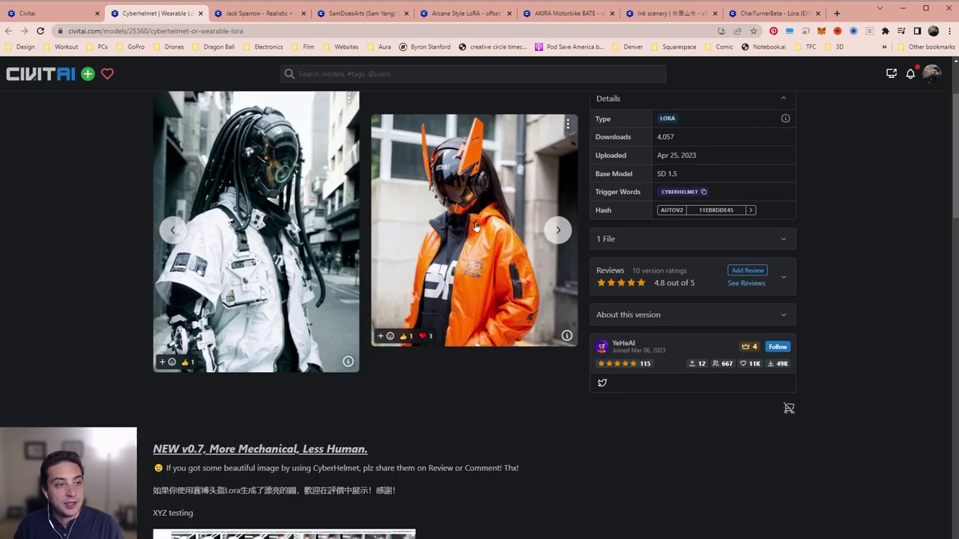
scroll(472, 235, down, 8)
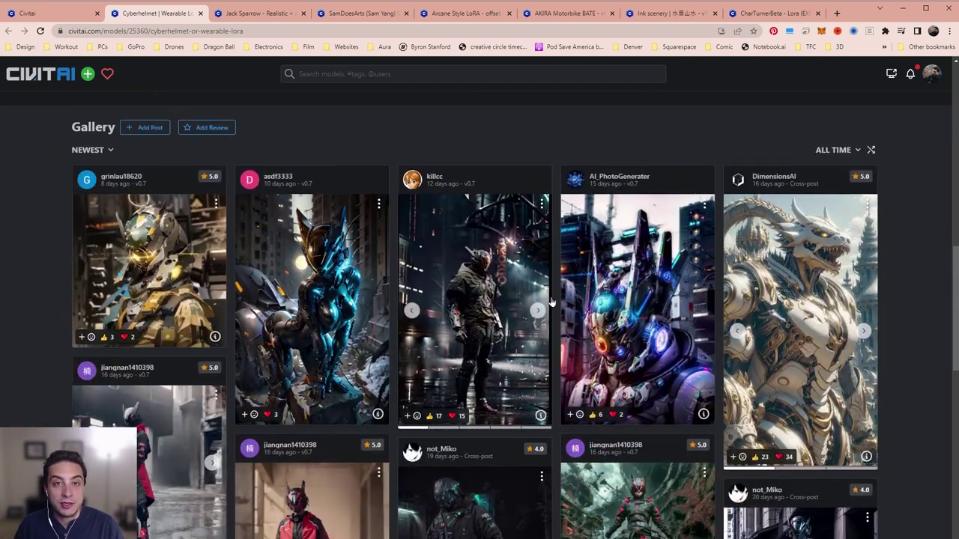
click(540, 415)
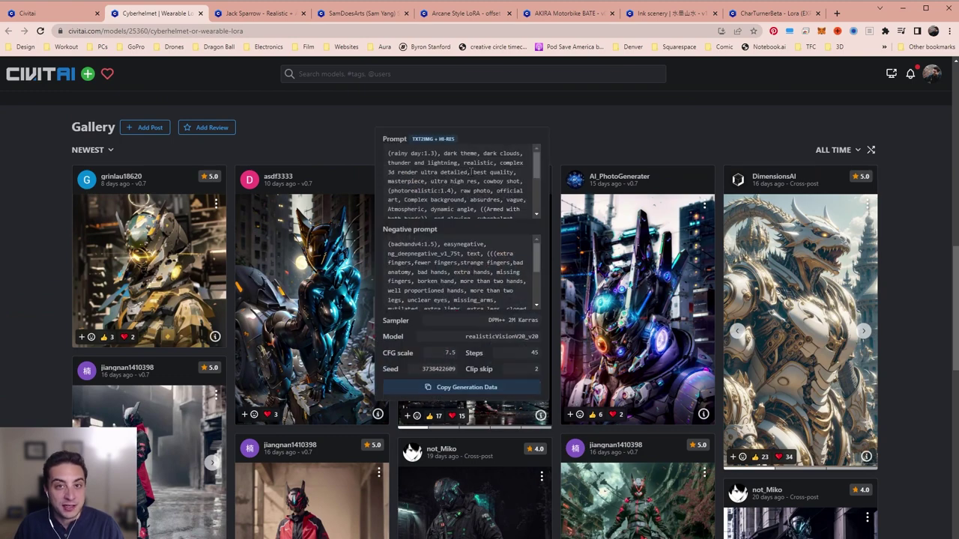
click(694, 150)
Step: Switch to the Jack Sparrow LoRA page and browse its realistic and anime sample images
key(ctrl+Tab)
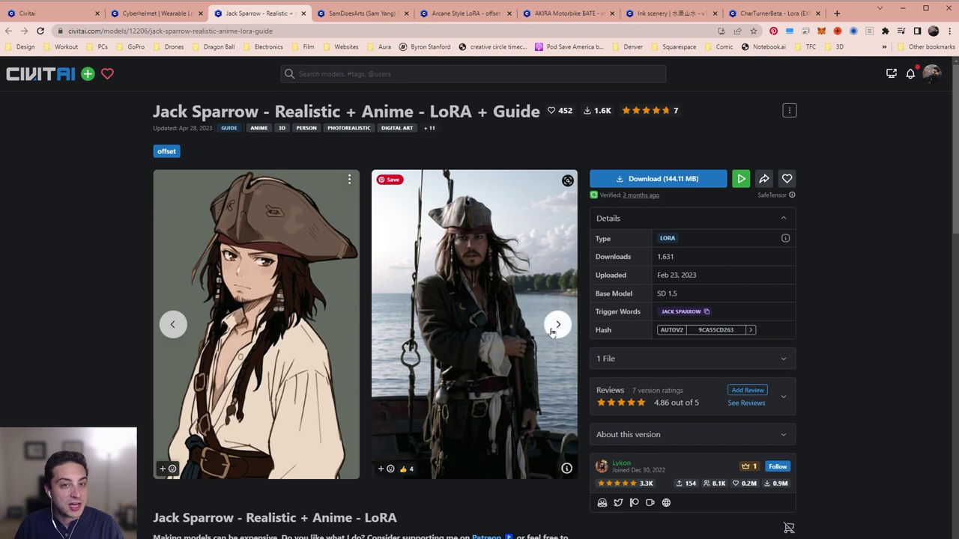
click(557, 324)
click(558, 324)
click(557, 324)
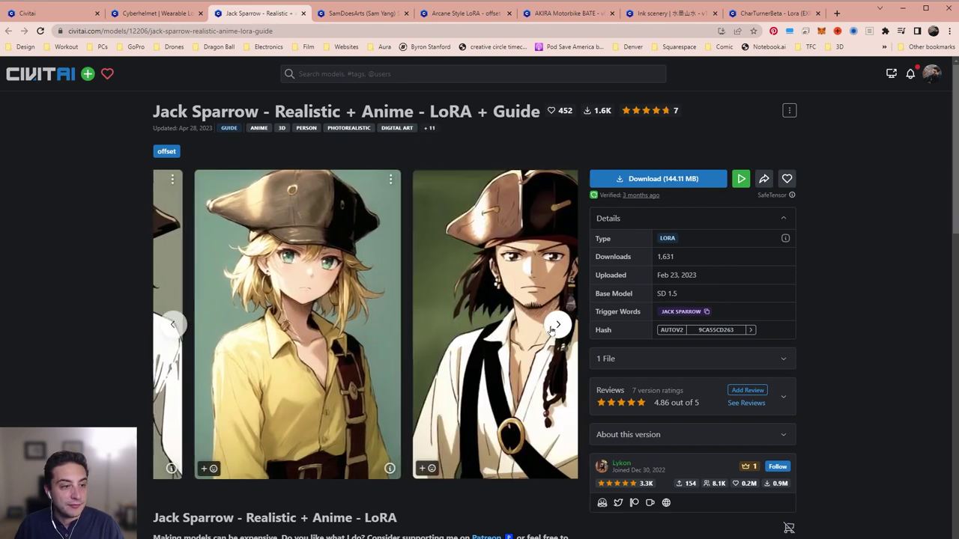
click(557, 324)
scroll(409, 349, down, 1)
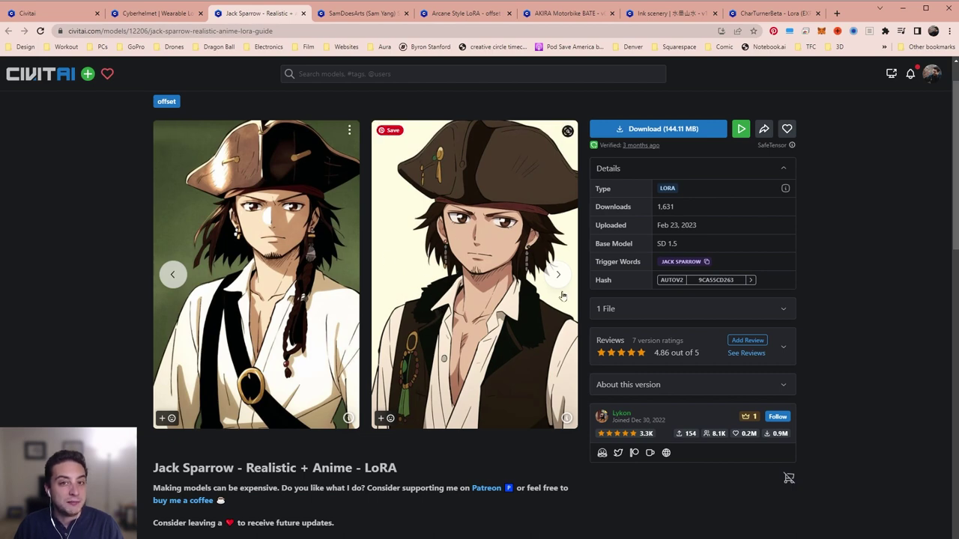
Step: View the SamDoesArts style LoRA page, then browse the sample images of the Arcane Style LoRA
key(ctrl+Tab)
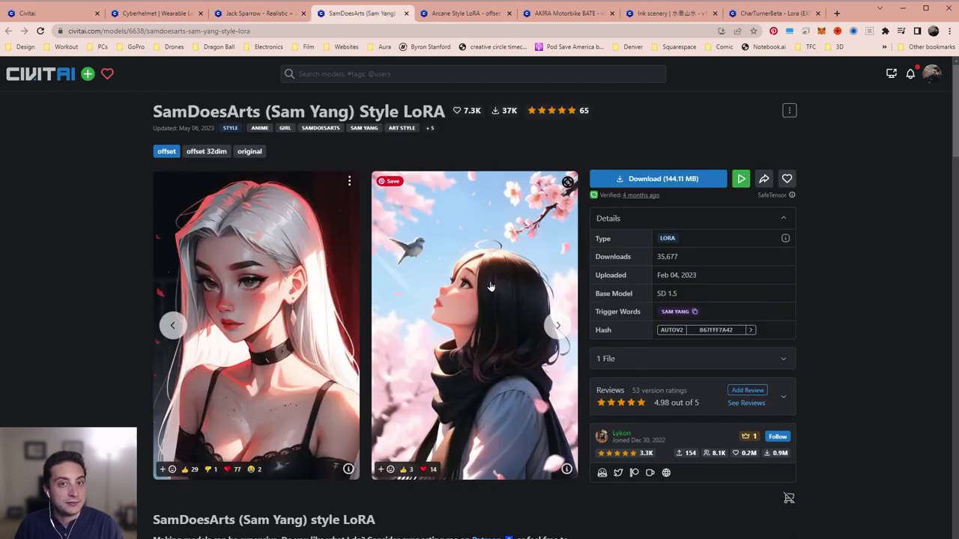
key(ctrl+Tab)
click(557, 324)
click(560, 325)
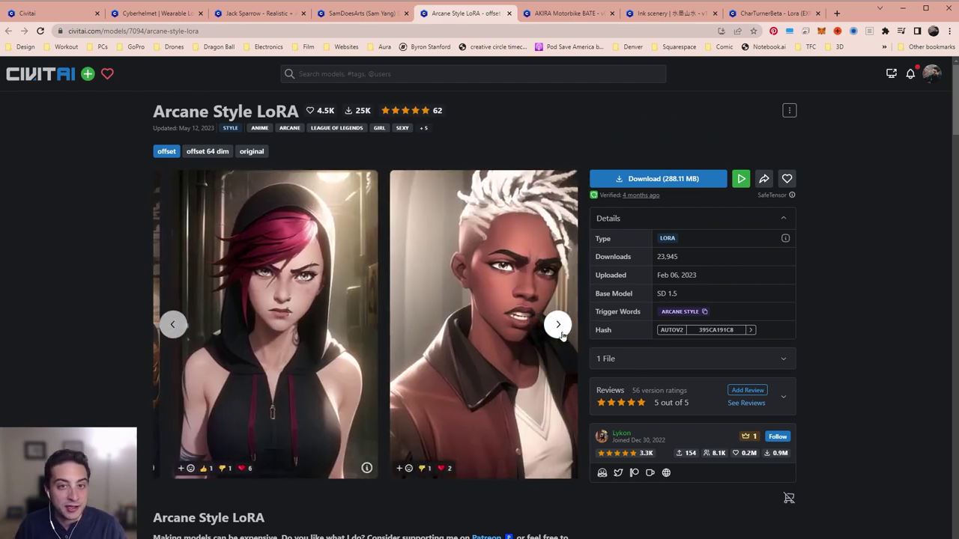
click(558, 324)
click(557, 324)
Step: Examine the community gallery images made with the Arcane Style LoRA
scroll(559, 335, down, 4)
scroll(559, 338, down, 10)
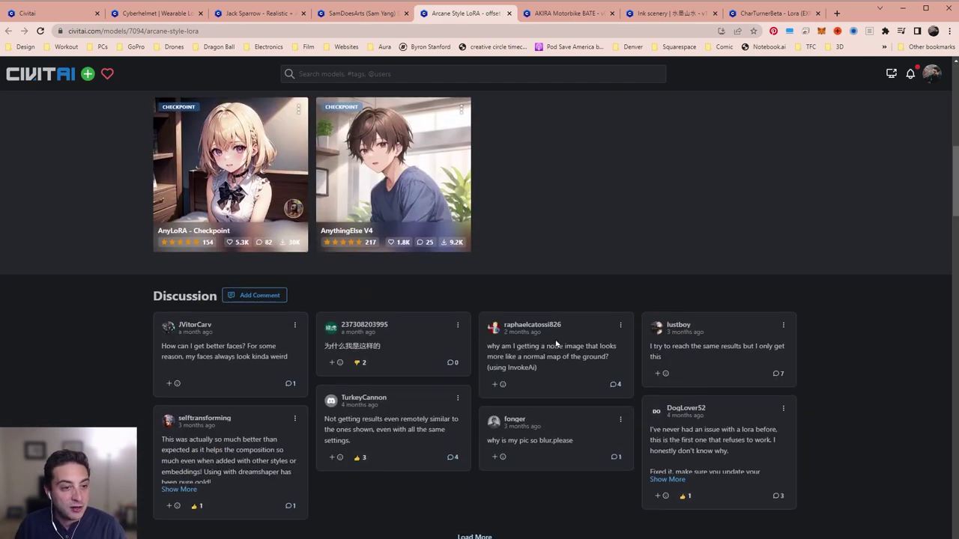
scroll(350, 378, down, 1)
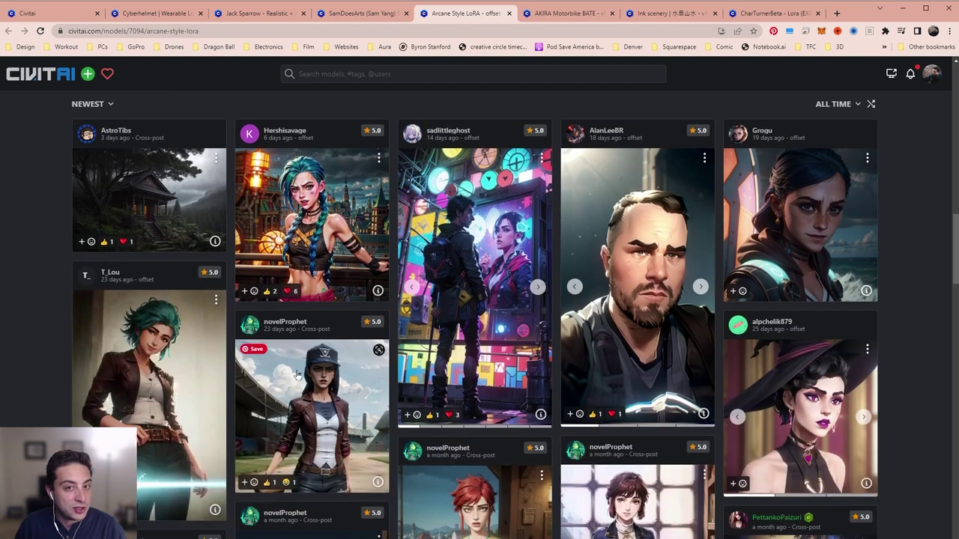
scroll(525, 300, down, 1)
scroll(516, 324, down, 1)
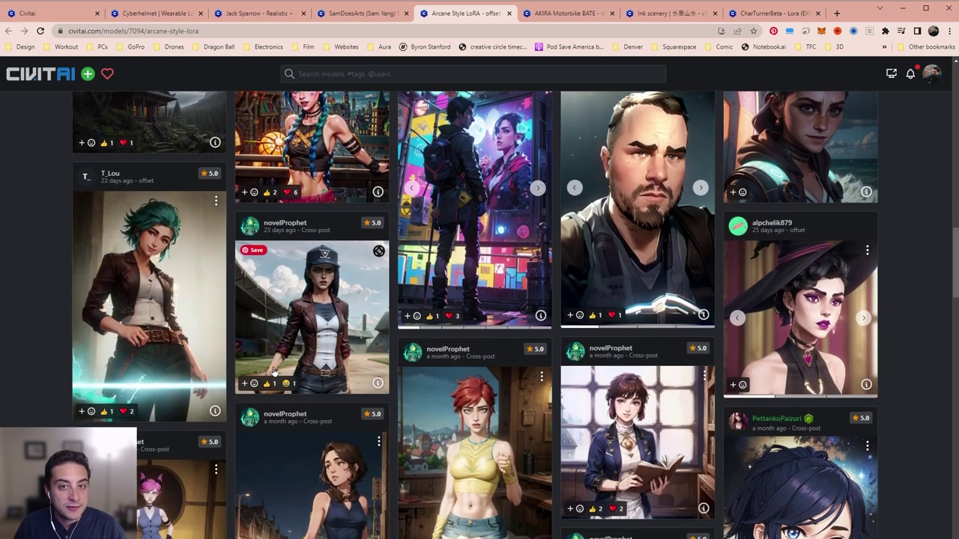
Step: Switch to the AKIRA Motorbike BATE LoRA page and browse its sample images
key(ctrl+Tab)
click(561, 288)
click(561, 288)
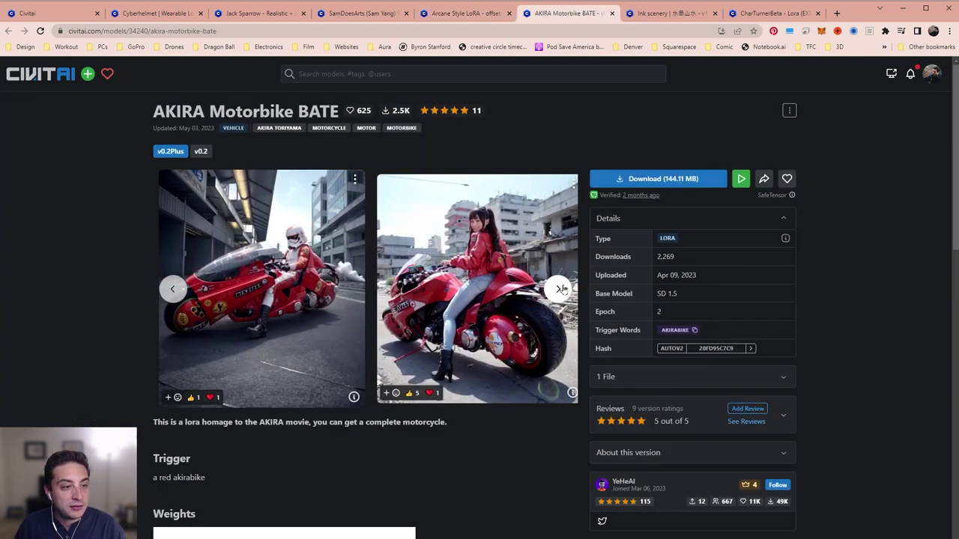
click(561, 289)
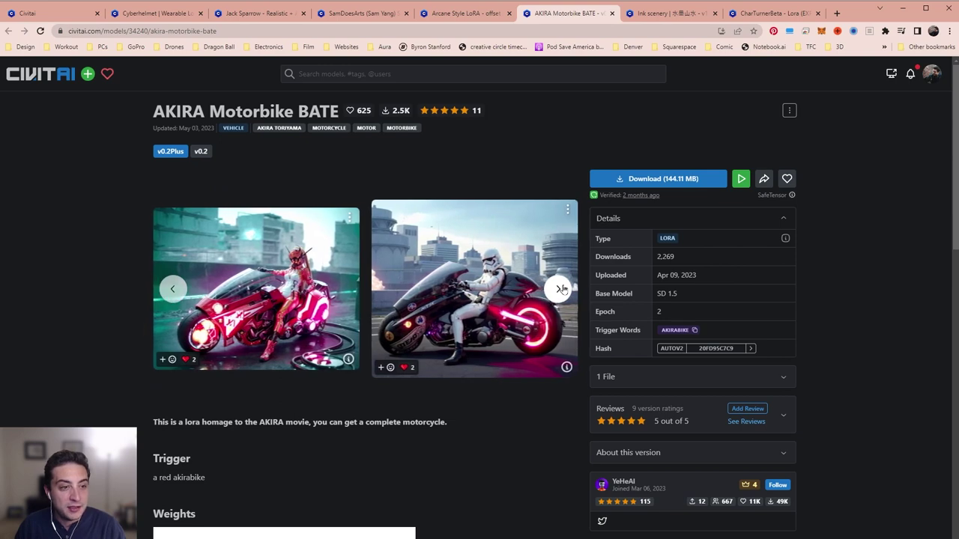
click(561, 289)
click(561, 289)
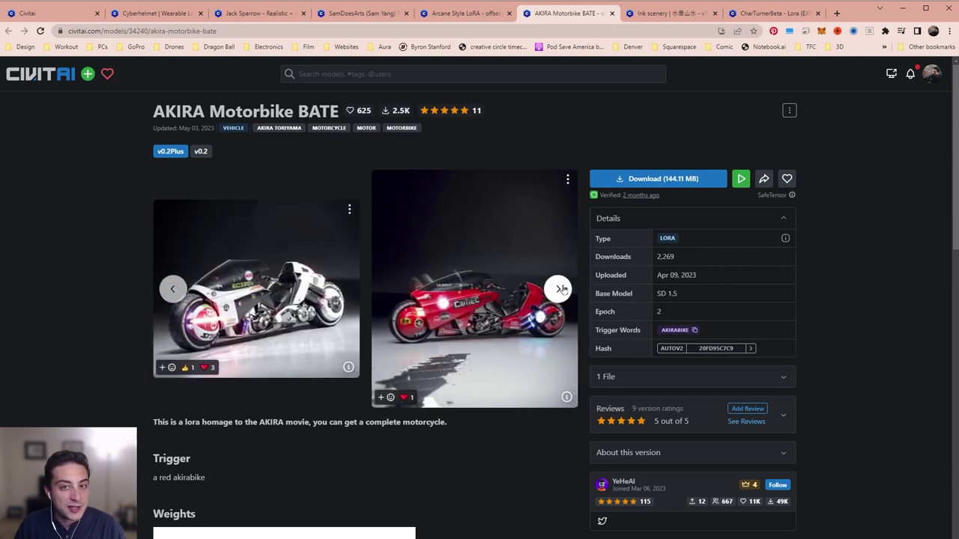
click(563, 289)
Step: Switch to the Ink scenery LoRA page and examine its sample images and community gallery
key(ctrl+Tab)
scroll(555, 322, down, 1)
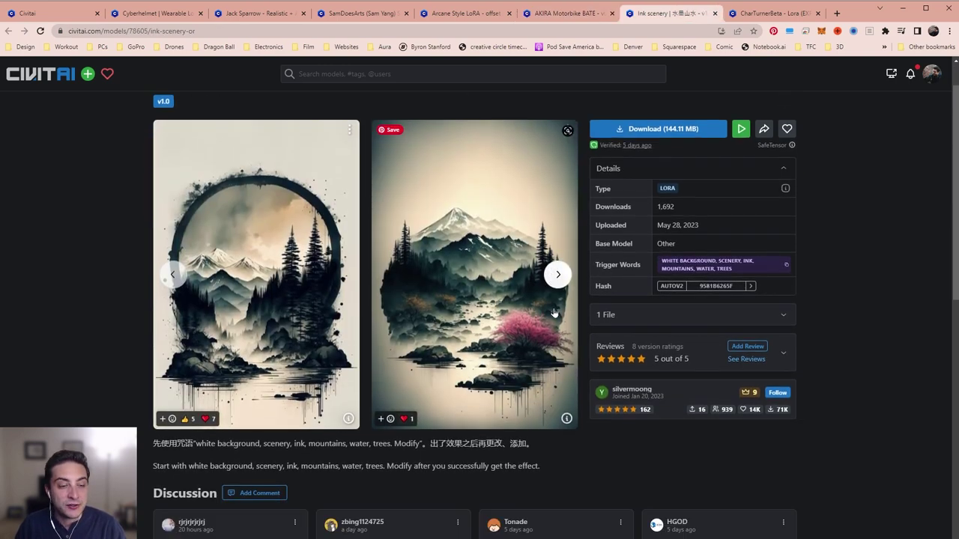
click(558, 276)
click(558, 276)
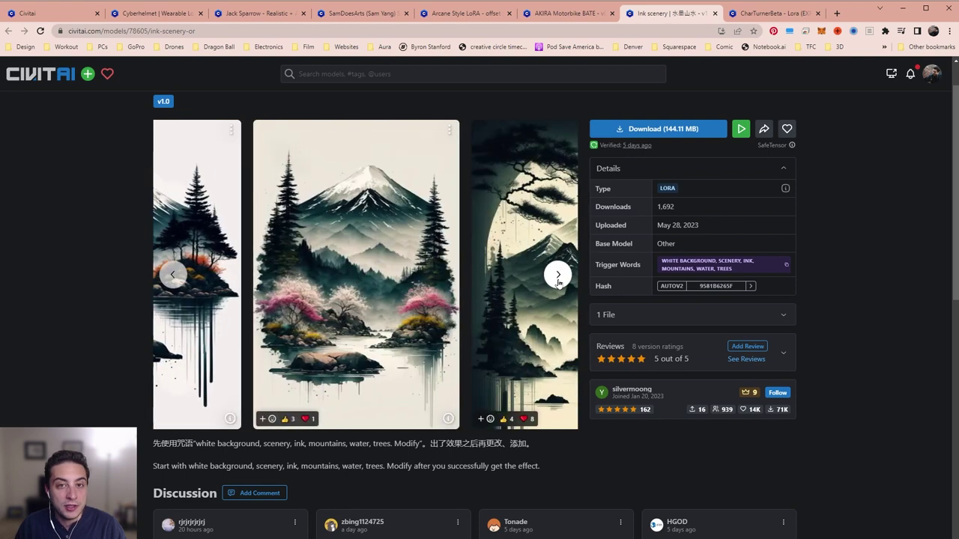
click(558, 276)
click(558, 276)
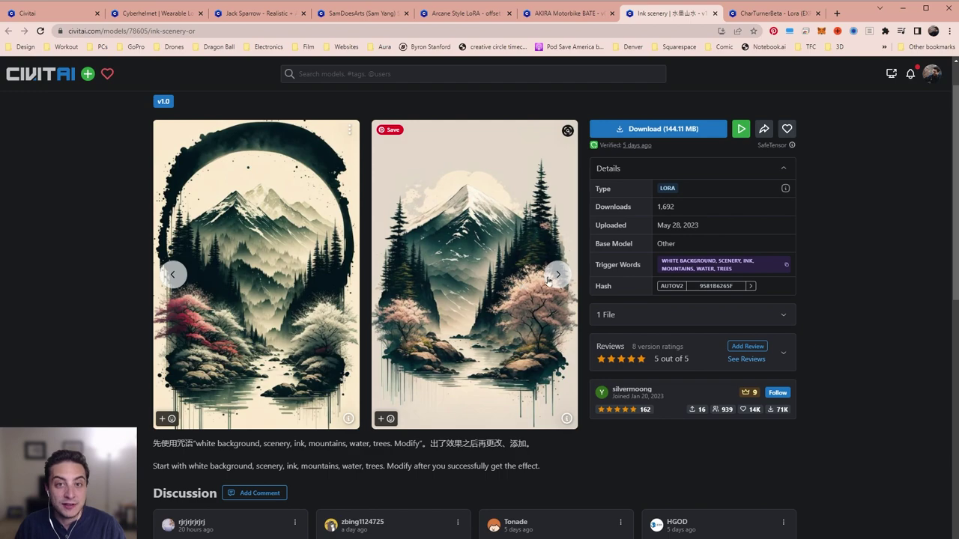
click(557, 276)
scroll(540, 307, down, 8)
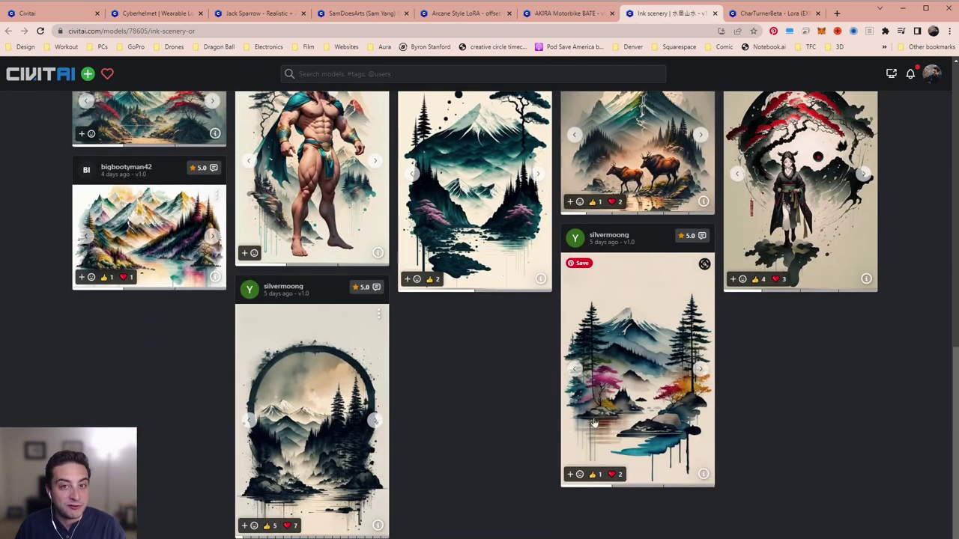
scroll(594, 423, up, 2)
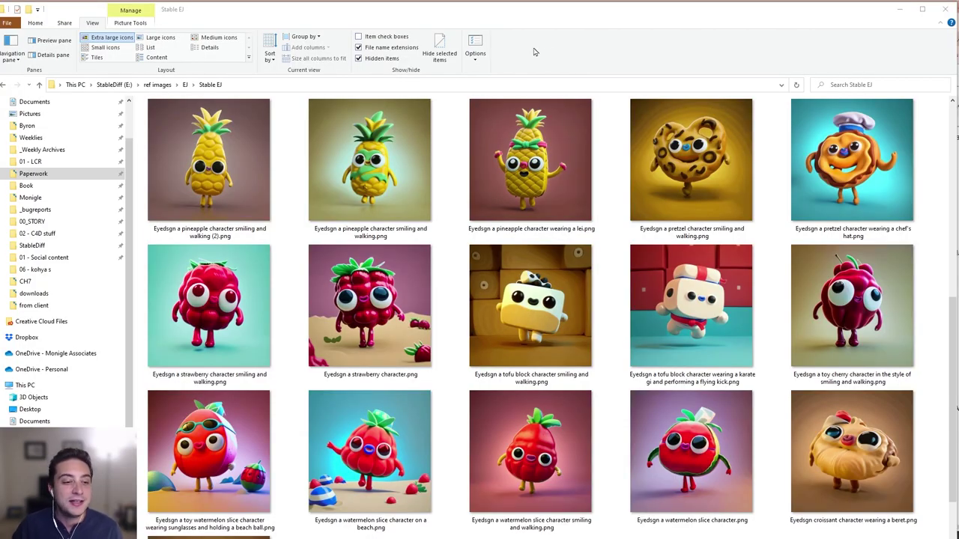
Step: Review the generated Eyedsgn character images in the Stable EJ folder, including the third fried egg character image
scroll(295, 379, down, 2)
scroll(295, 379, up, 3)
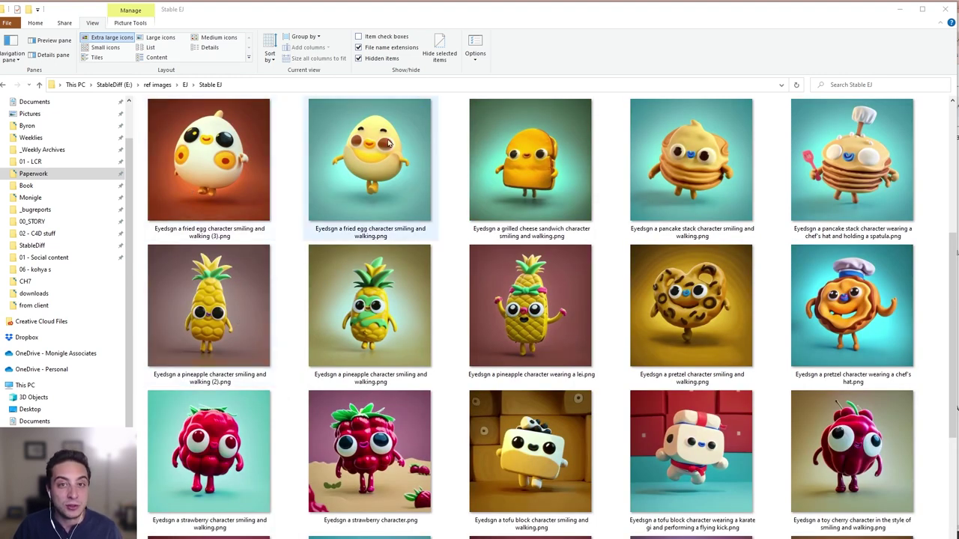
click(191, 155)
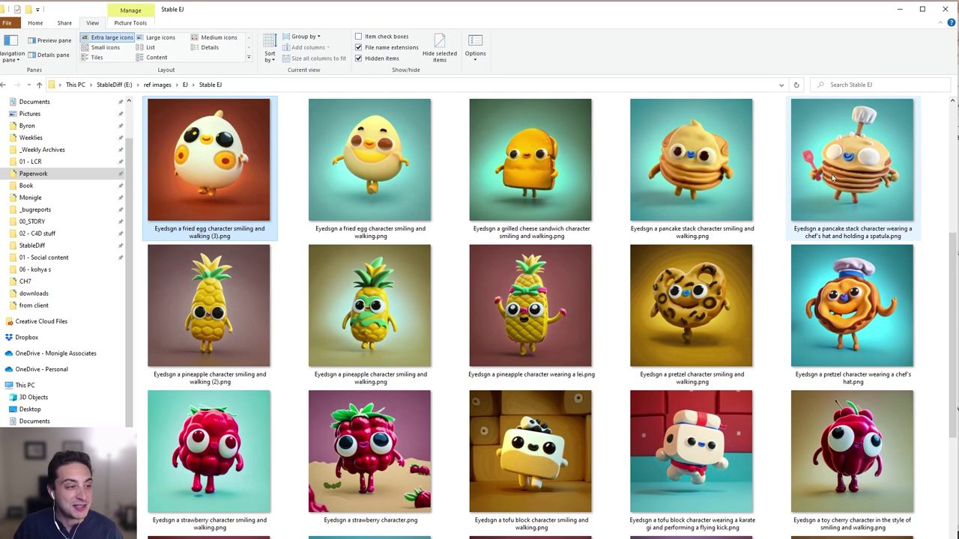
scroll(525, 322, down, 3)
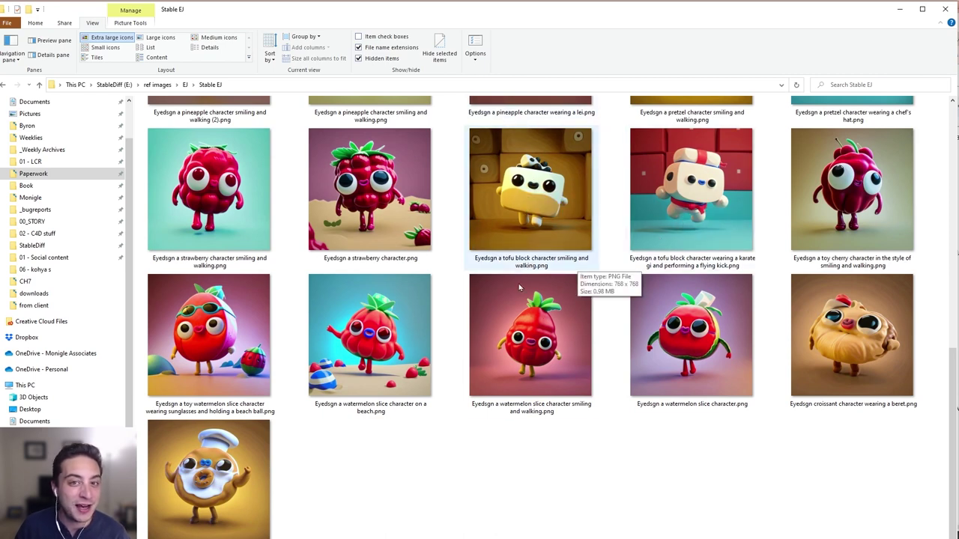
scroll(441, 430, up, 5)
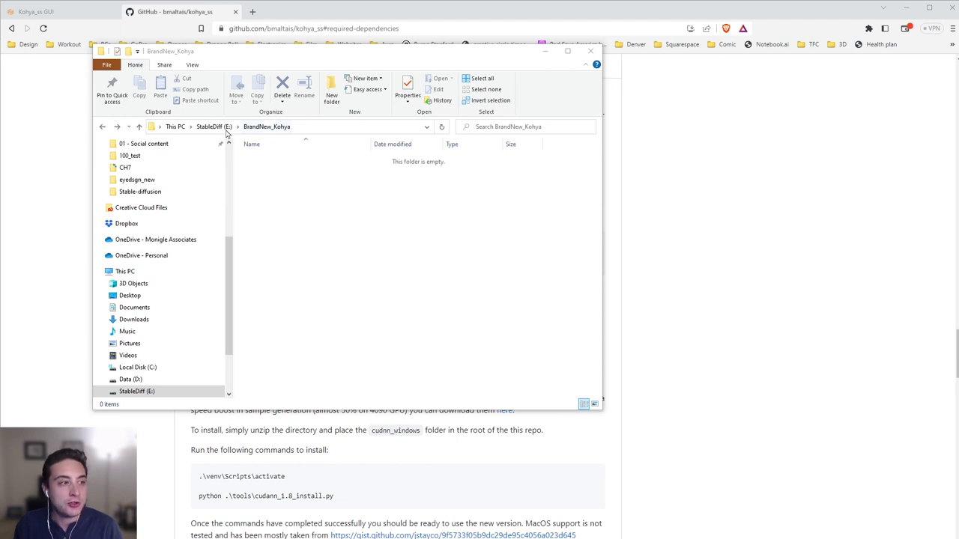
Step: Open a command prompt in the empty BrandNew_Kohya folder on the StableDiff (E:) drive
click(322, 126)
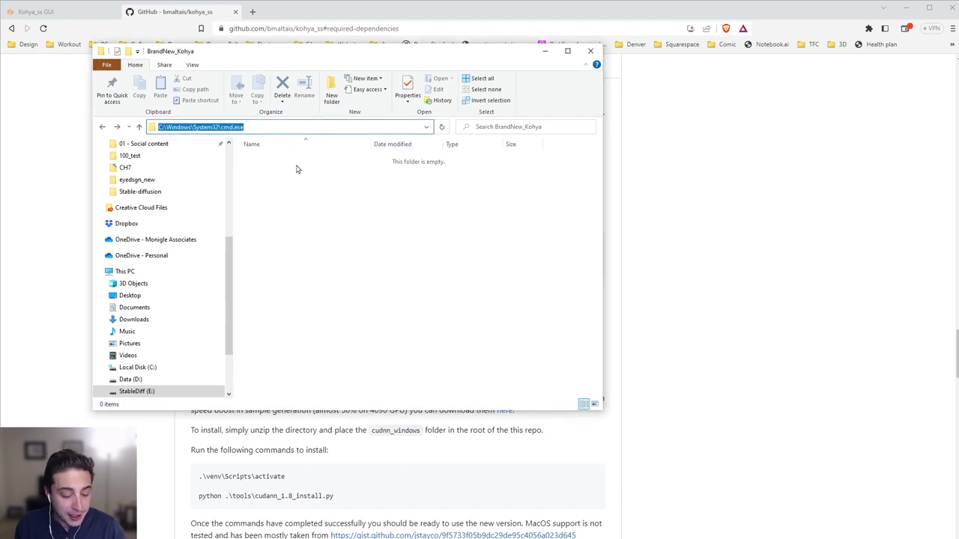
text(cmd)
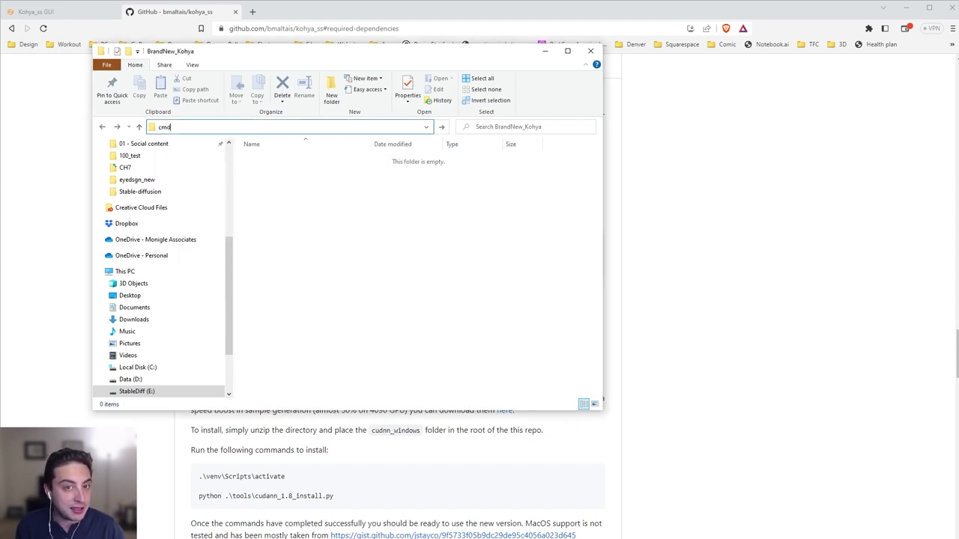
key(Return)
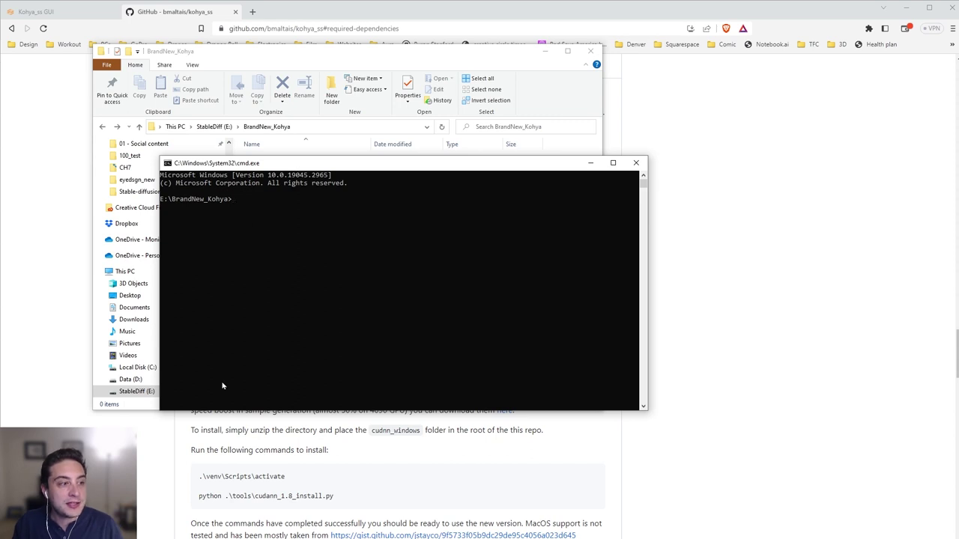
click(140, 479)
drag(388, 244, 198, 248)
key(ctrl+c)
key(alt+Tab)
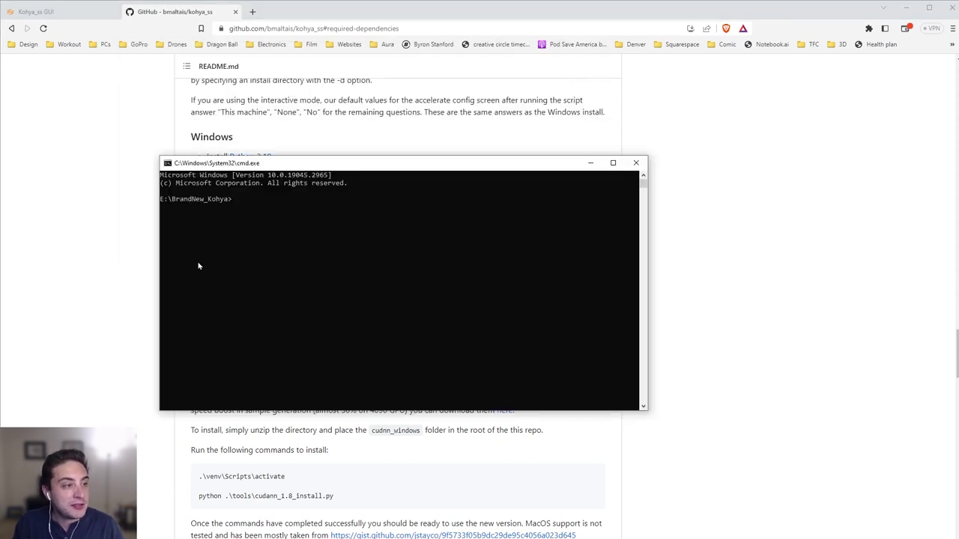
key(ctrl+v)
key(Return)
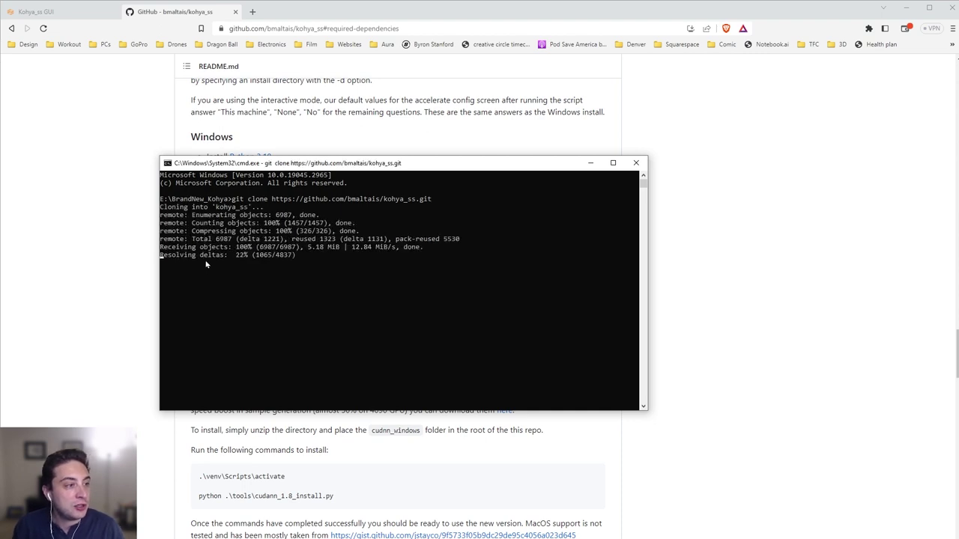
Step: Open the cloned kohya_ss folder and look through its files
key(alt+Tab)
click(268, 160)
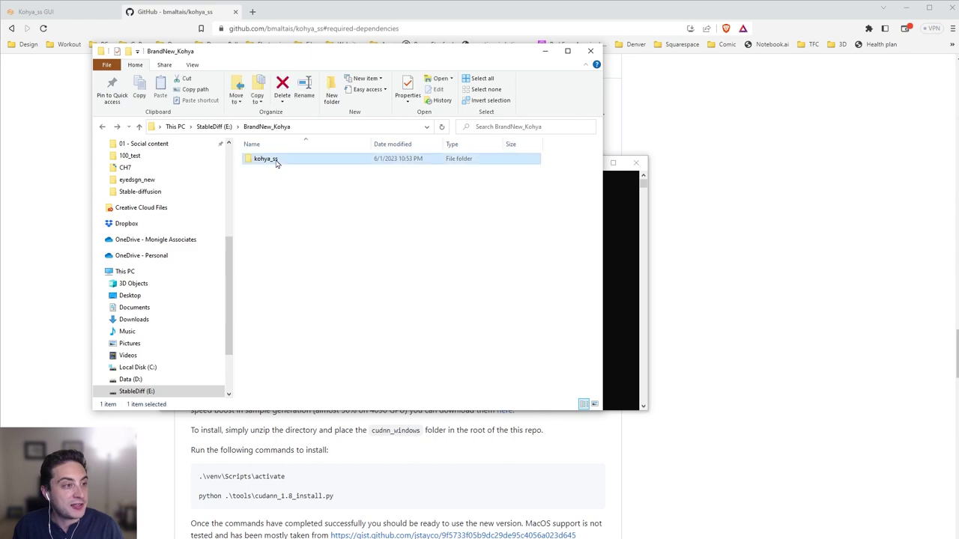
double_click(274, 160)
scroll(276, 209, down, 9)
scroll(275, 214, up, 9)
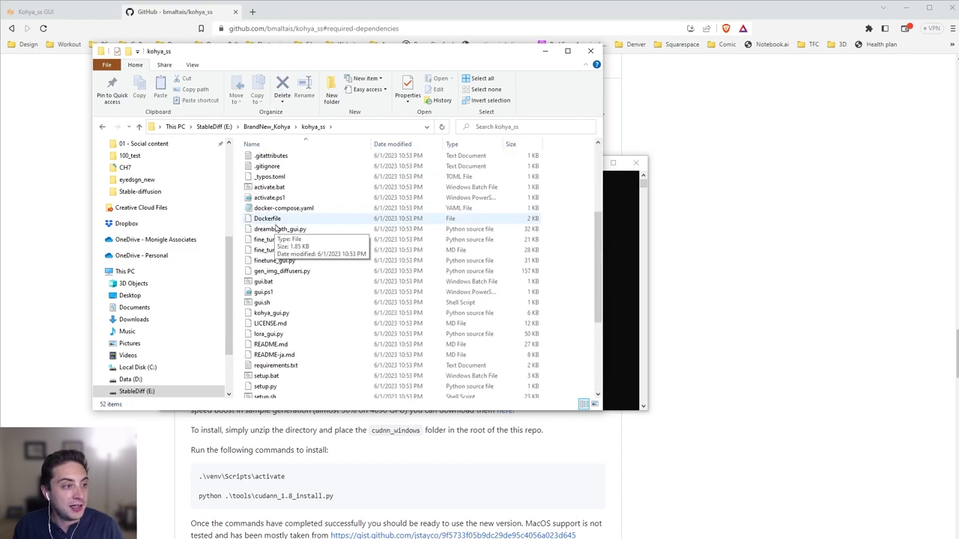
Step: Copy "cd kohya_ss" from the README and run it in the command prompt to enter the cloned directory
click(698, 267)
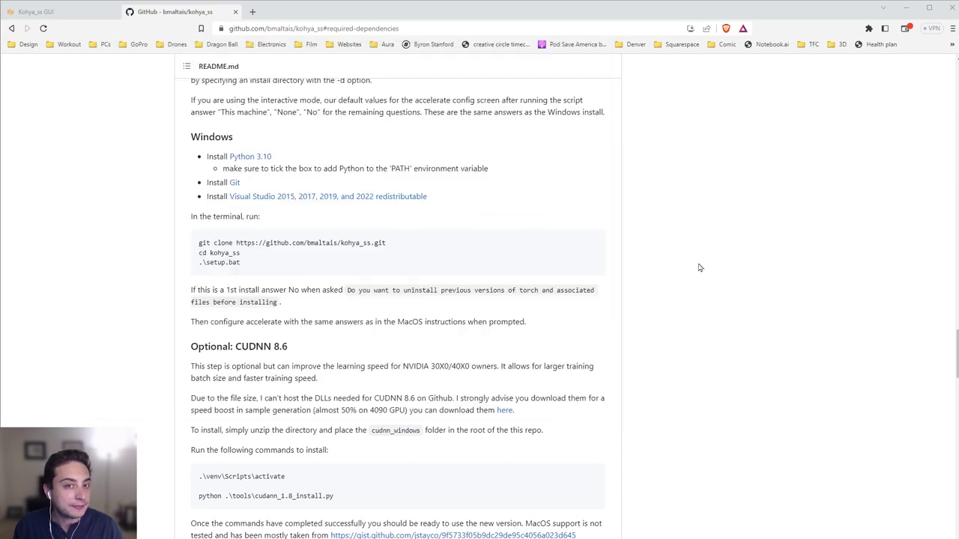
drag(241, 253, 199, 253)
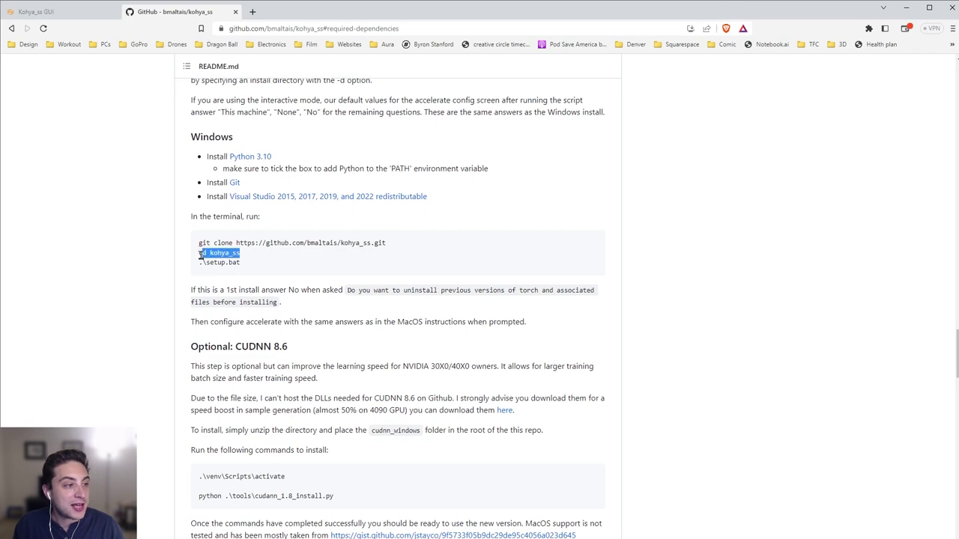
key(alt+Tab)
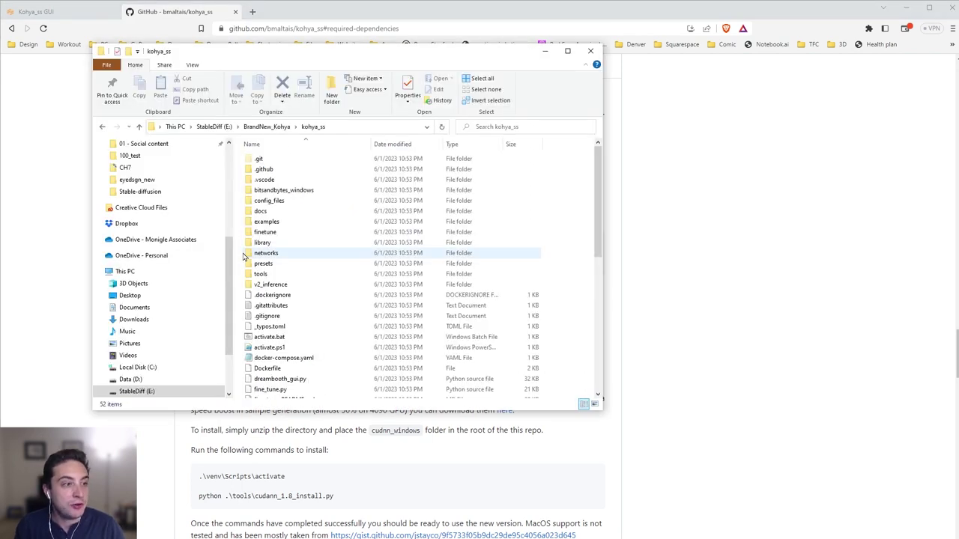
key(alt+Tab)
key(Tab)
key(ctrl+v)
key(Return)
key(alt+Tab)
key(Tab)
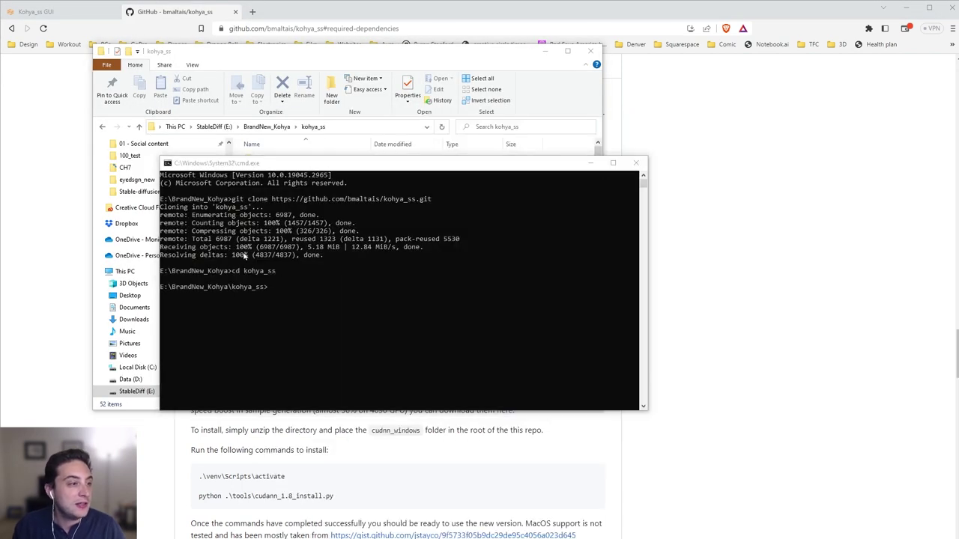
Step: Copy ".\setup.bat" from the README and run it in the kohya_ss directory
drag(241, 264, 187, 267)
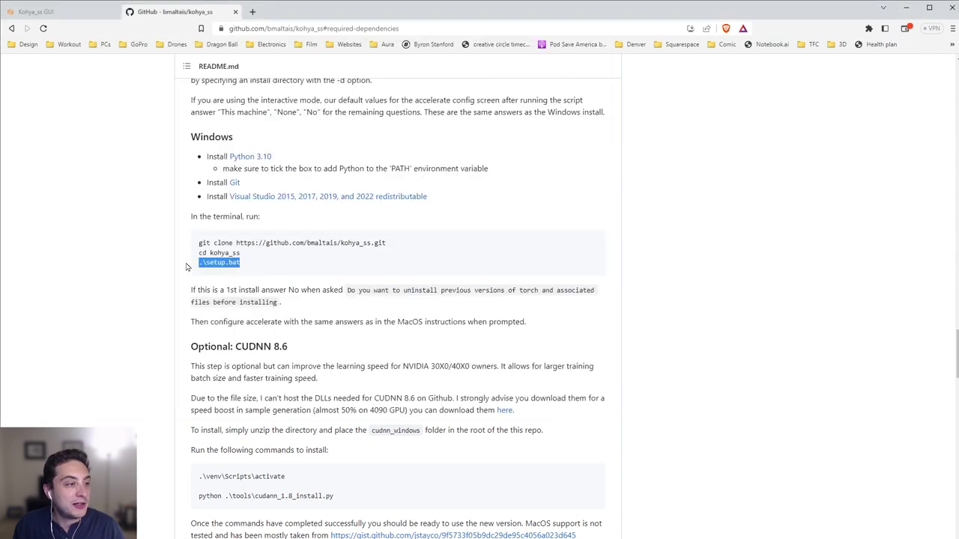
key(alt+Tab)
key(alt+Tab)
key(alt+Tab)
key(Tab)
key(ctrl+v)
key(Return)
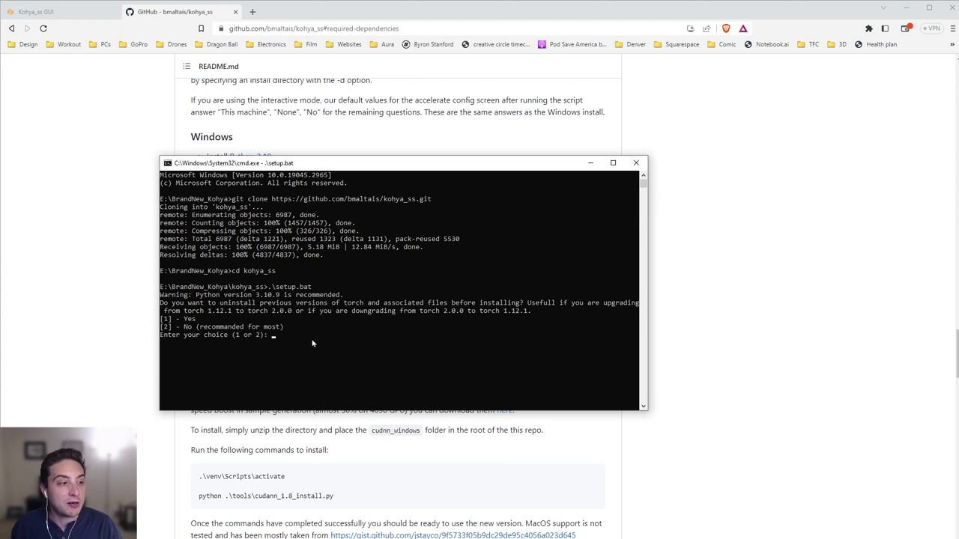
Step: Choose option 2 (No) for uninstalling previous torch versions and option 1, v1 (torch 1.12.1), as the version to install
key(Return)
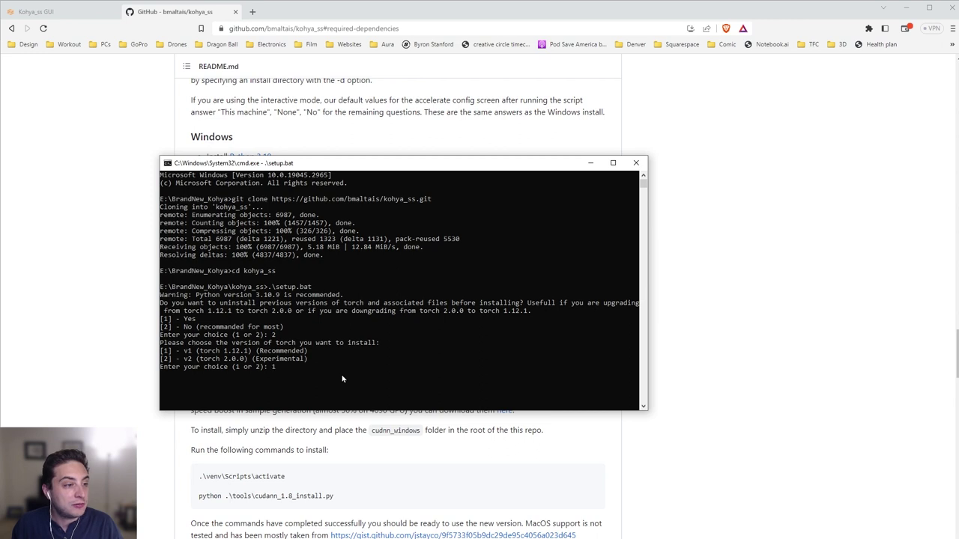
key(Return)
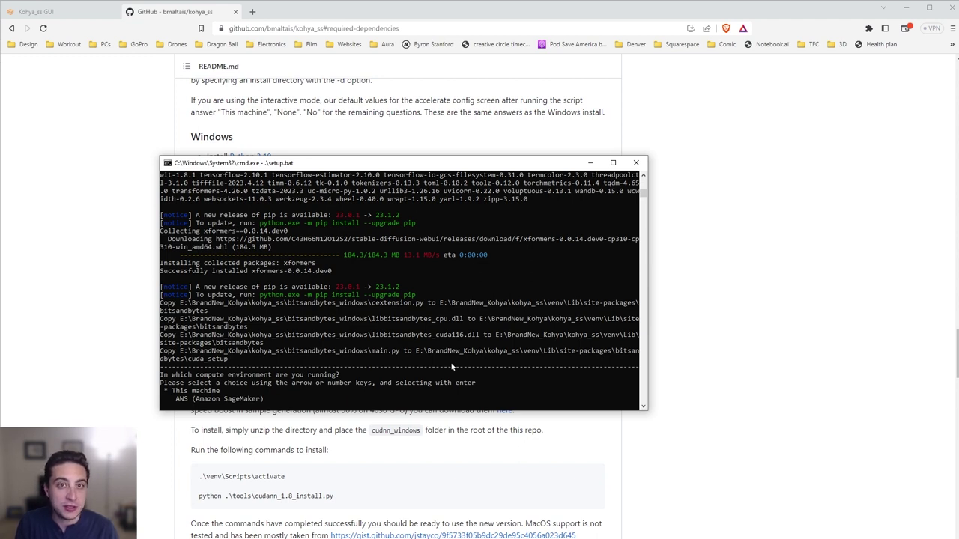
Step: Set the compute environment to This machine with no distributed training, and answer No to CPU-only training
key(Return)
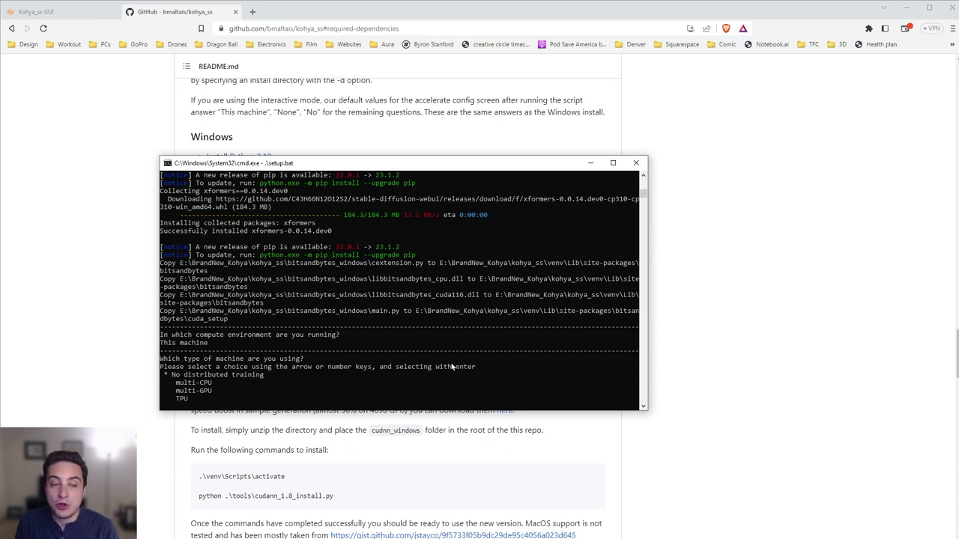
key(Return)
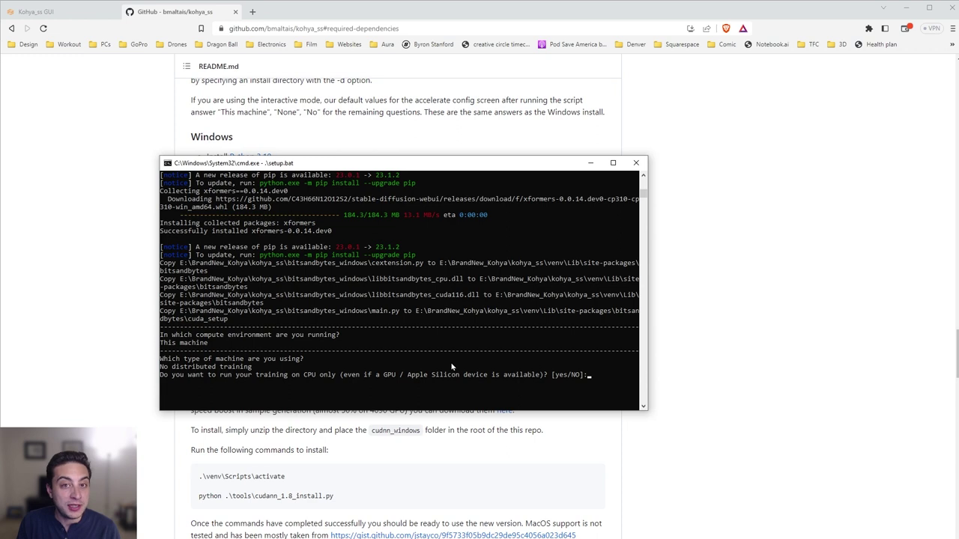
text(No)
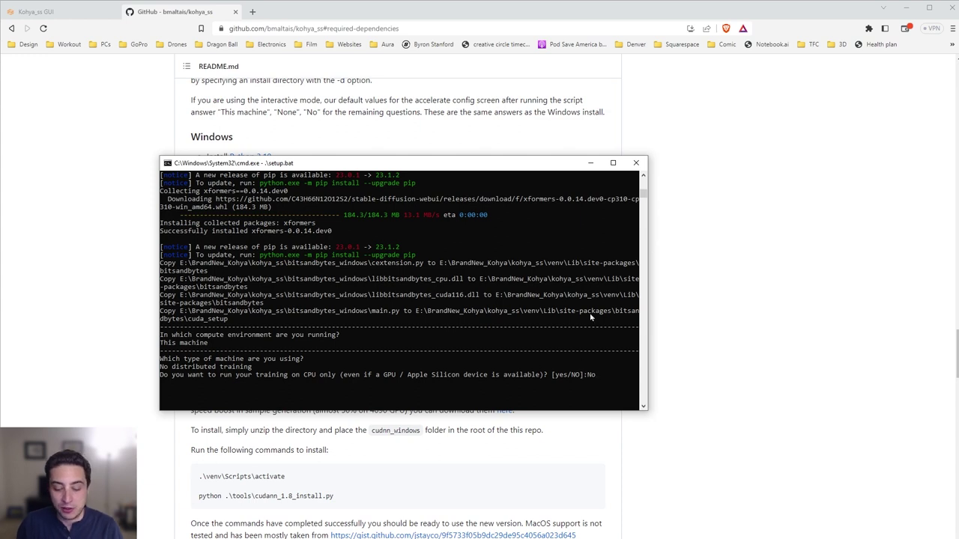
key(Return)
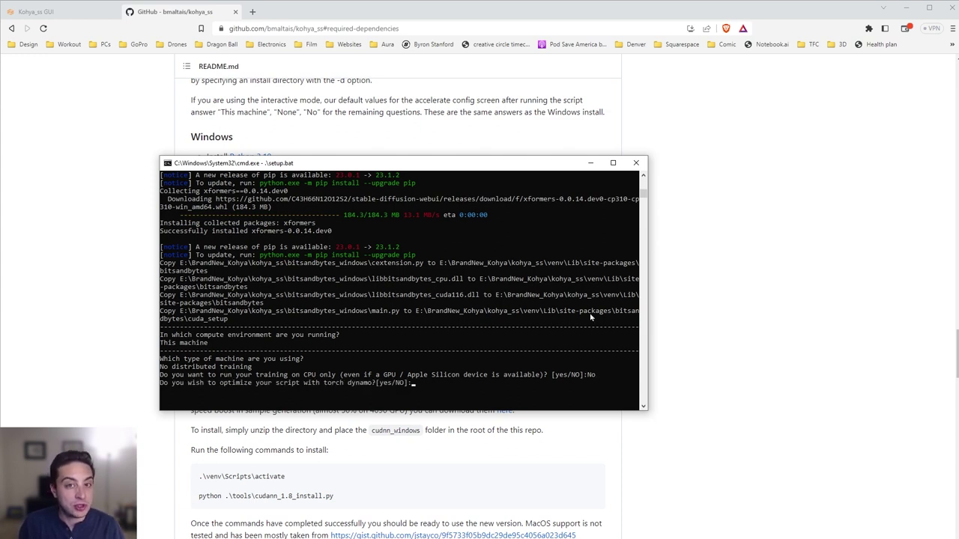
Step: Answer No to torch dynamo and DeepSpeed, and enter "all" for the GPUs used in training
key(Return)
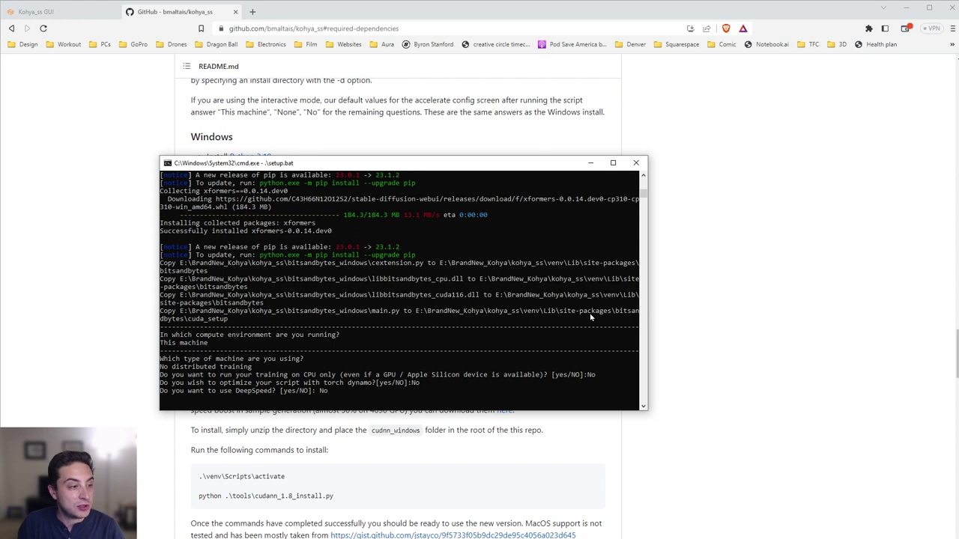
text(No)
key(Return)
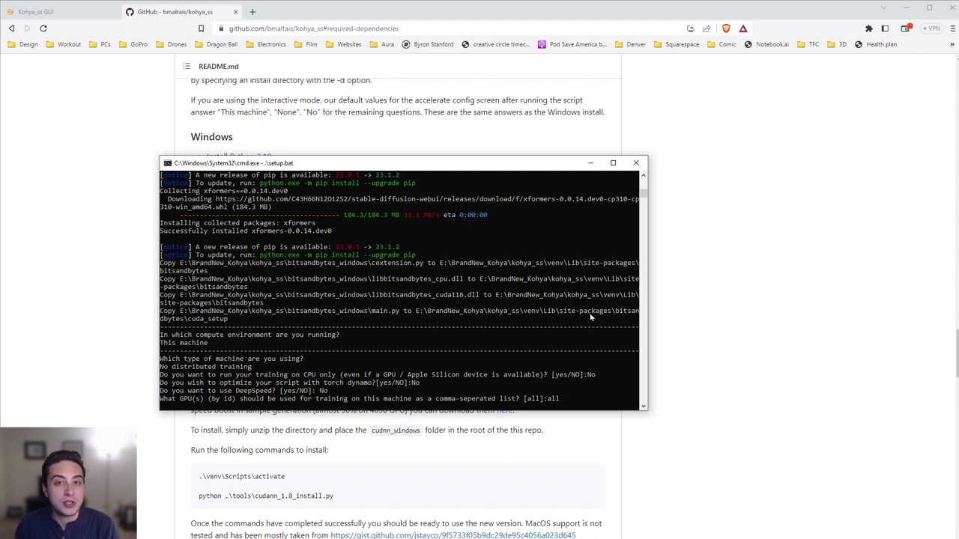
key(Return)
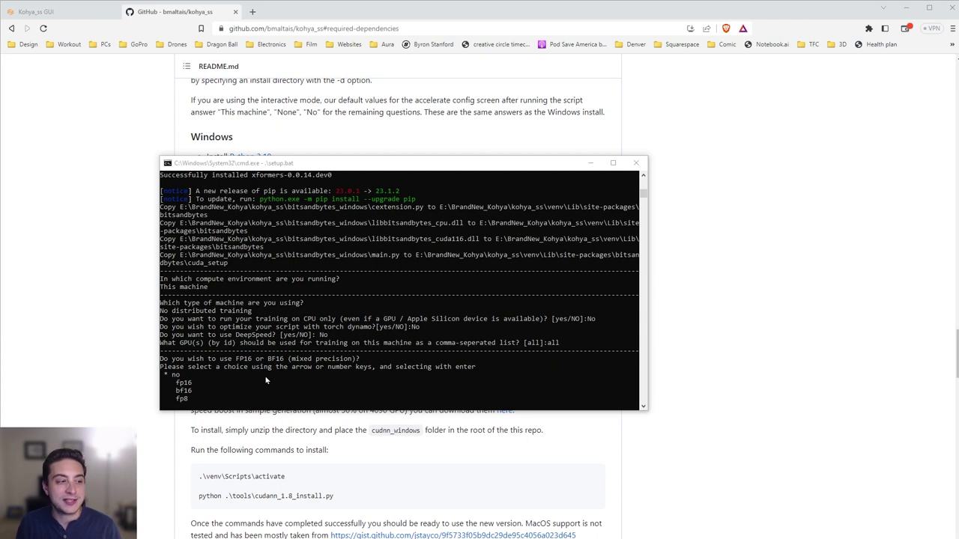
Step: Select bf16 as the mixed precision option to finish the accelerate configuration
click(265, 381)
key(Down)
key(Down)
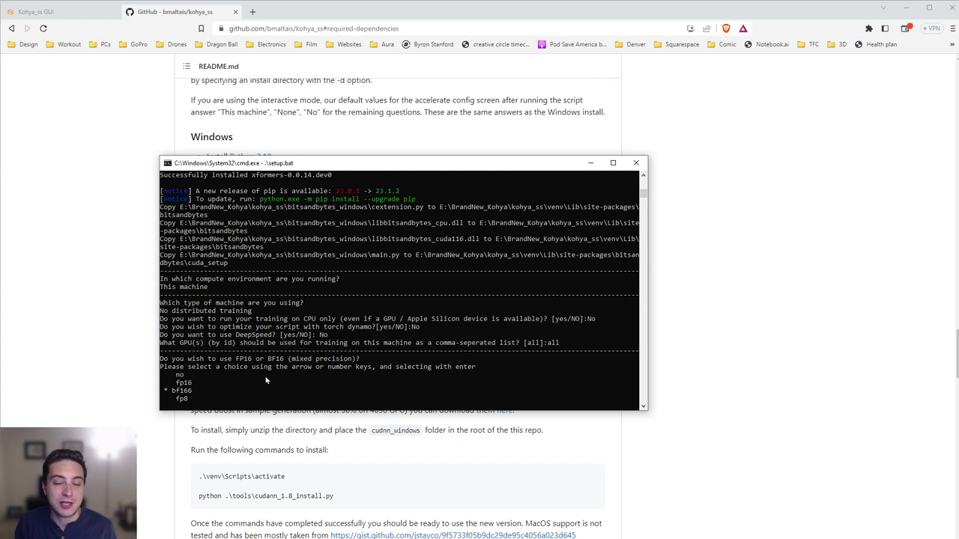
key(Return)
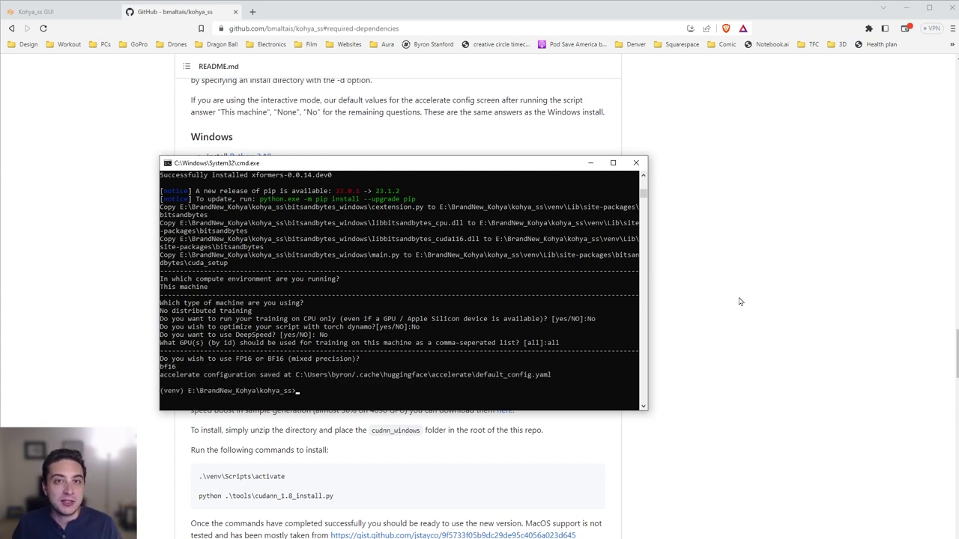
Step: Download the optional CUDNN 8.6 archive linked in the README and extract its cudnn_windows folder into the kohya_ss folder
click(740, 301)
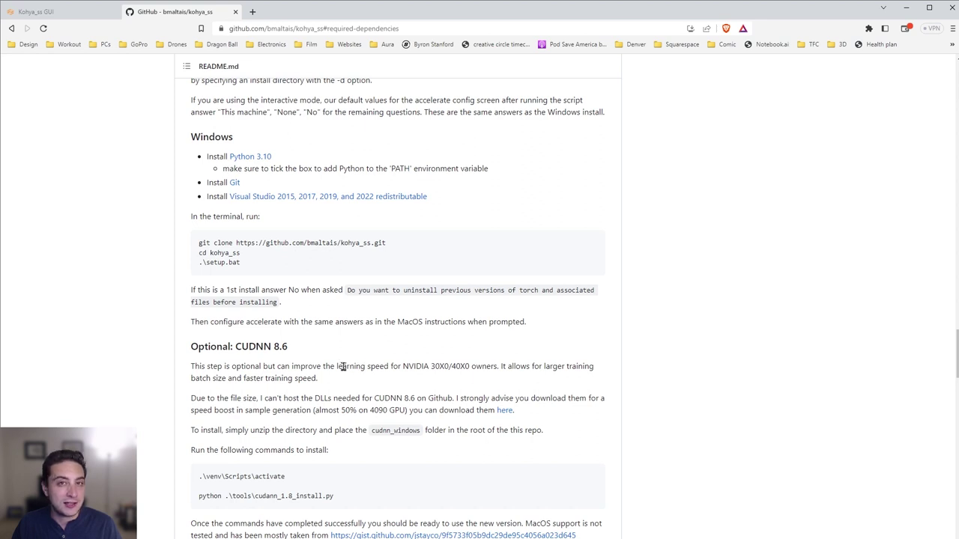
click(499, 413)
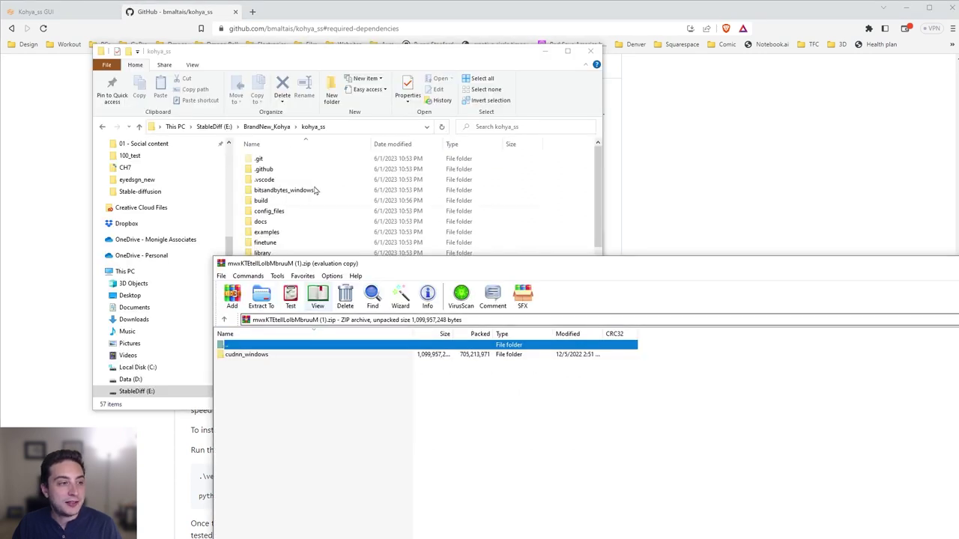
click(364, 129)
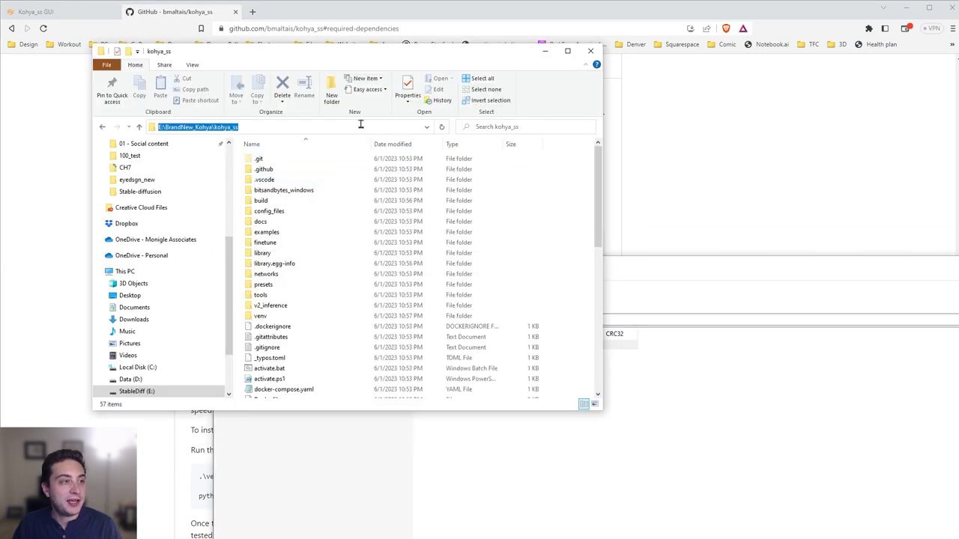
click(635, 433)
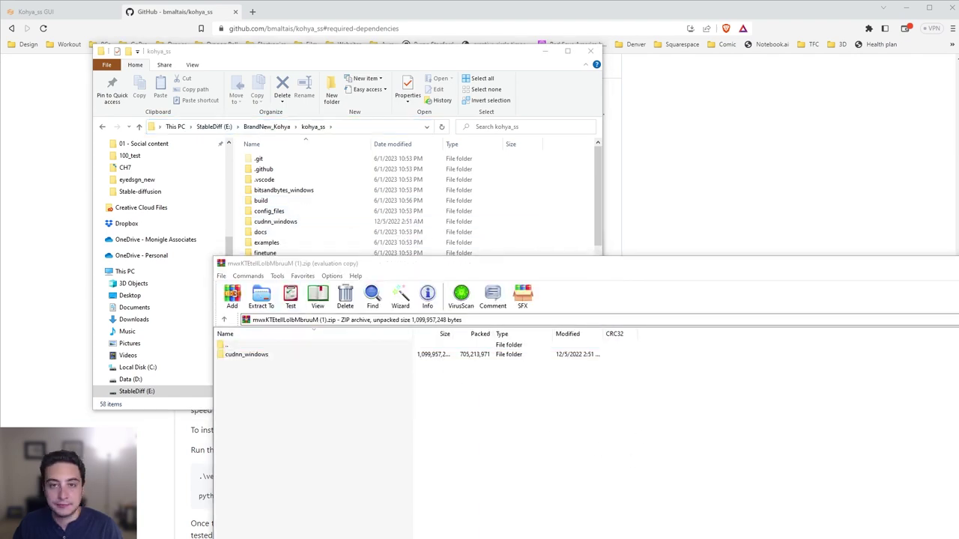
key(alt+F4)
key(alt+F4)
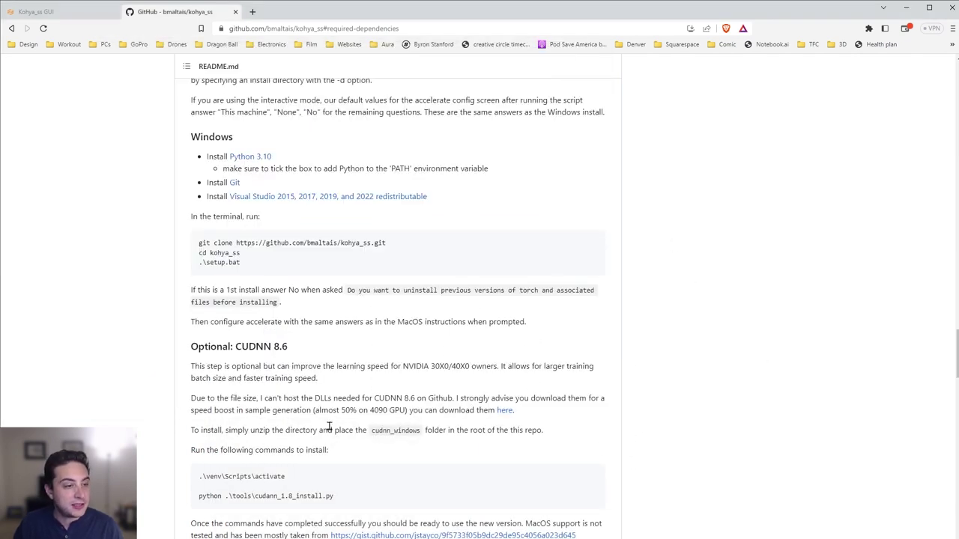
Step: Run the README's CUDNN commands in the command prompt: ".\venv\Scripts\activate" and "python .\tools\cudann_1.8_install.py"
drag(284, 477, 192, 481)
key(ctrl+c)
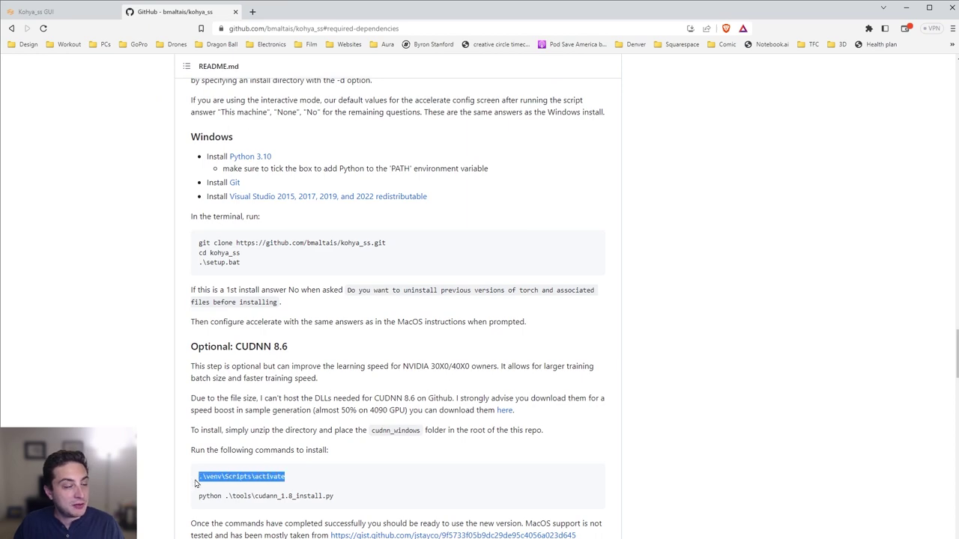
key(alt+Tab)
key(ctrl+v)
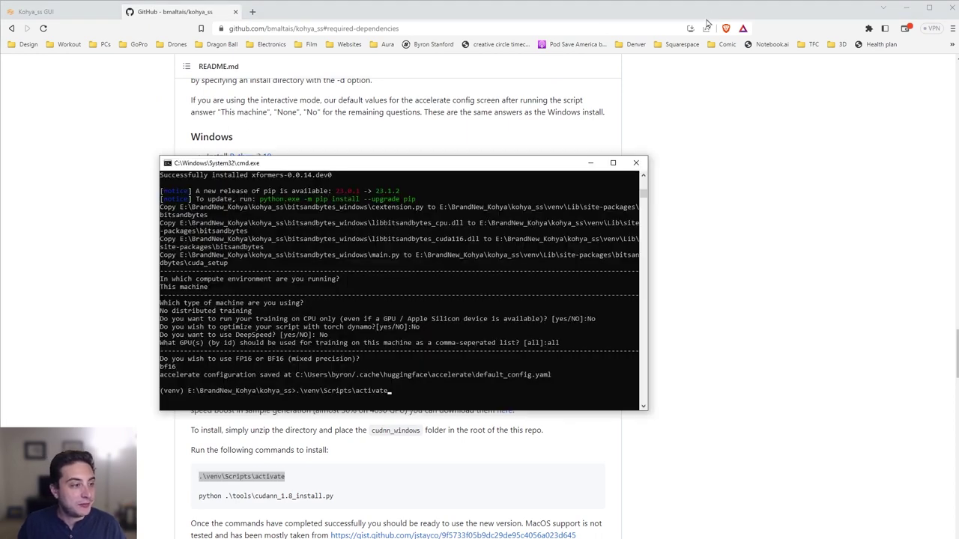
key(Return)
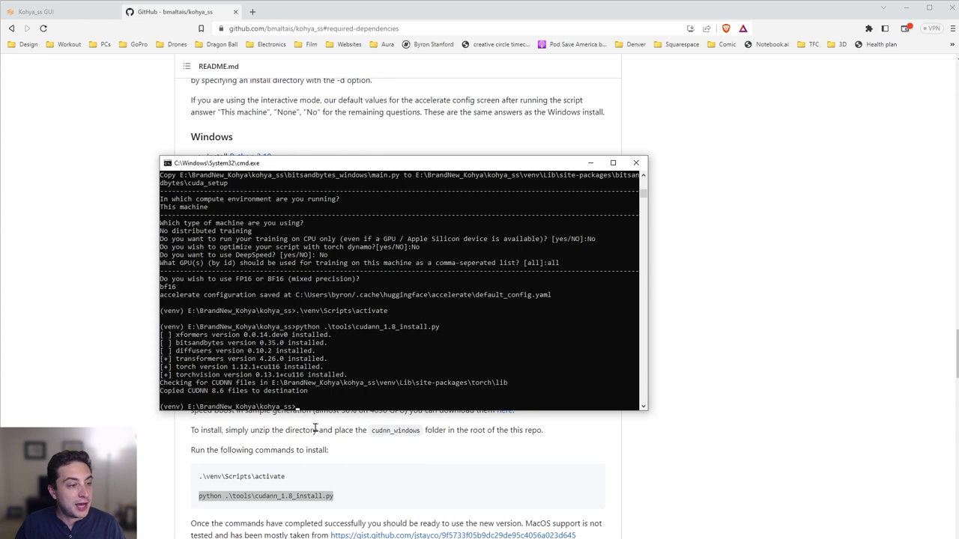
Step: Copy "git pull" from the README's Upgrading section and run it in the kohya_ss directory
scroll(273, 477, down, 2)
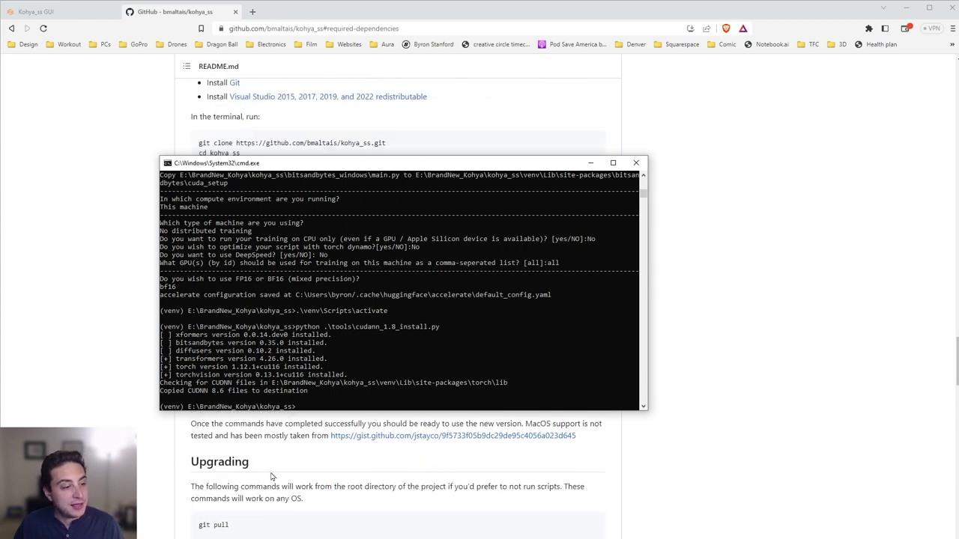
drag(229, 525, 180, 529)
key(ctrl+c)
key(alt+Tab)
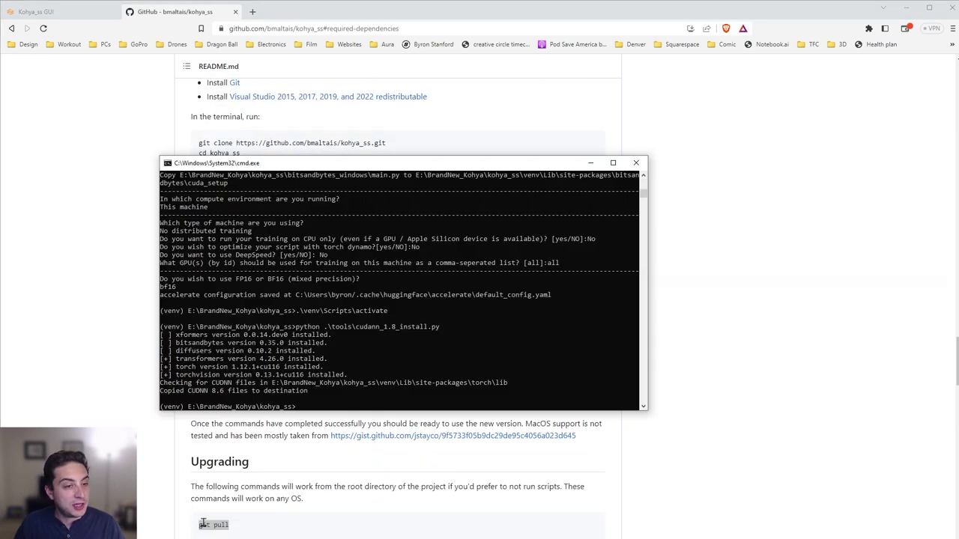
key(ctrl+v)
key(Return)
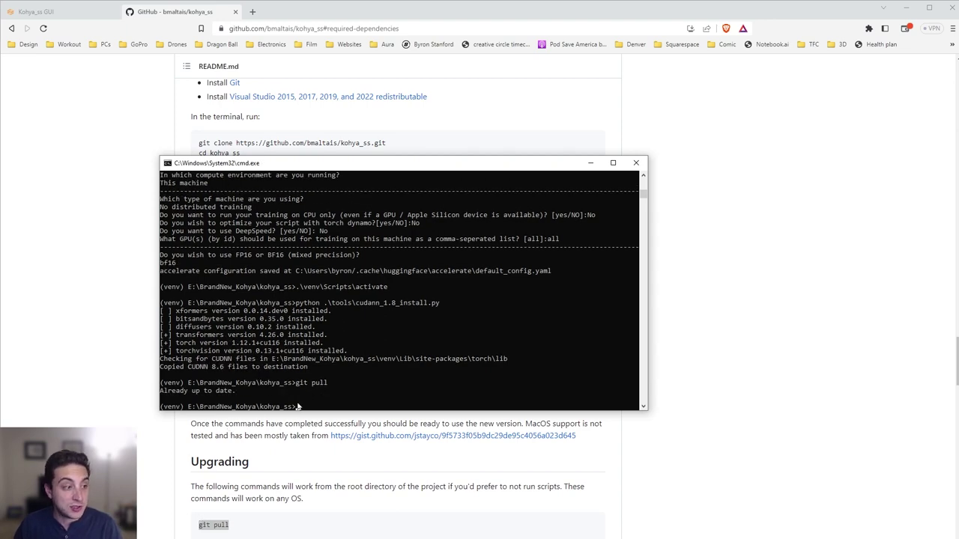
Step: Run the README's remaining upgrade commands in the command prompt: ".\venv\Scripts\activate" and "pip install --use-pep517 --upgrade -r requirements.txt"
click(174, 413)
key(alt+Tab)
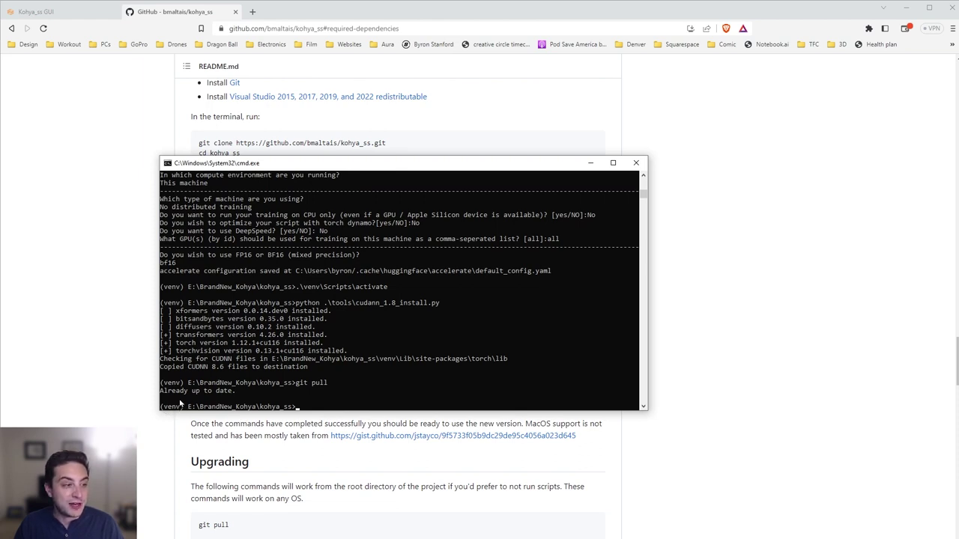
click(251, 537)
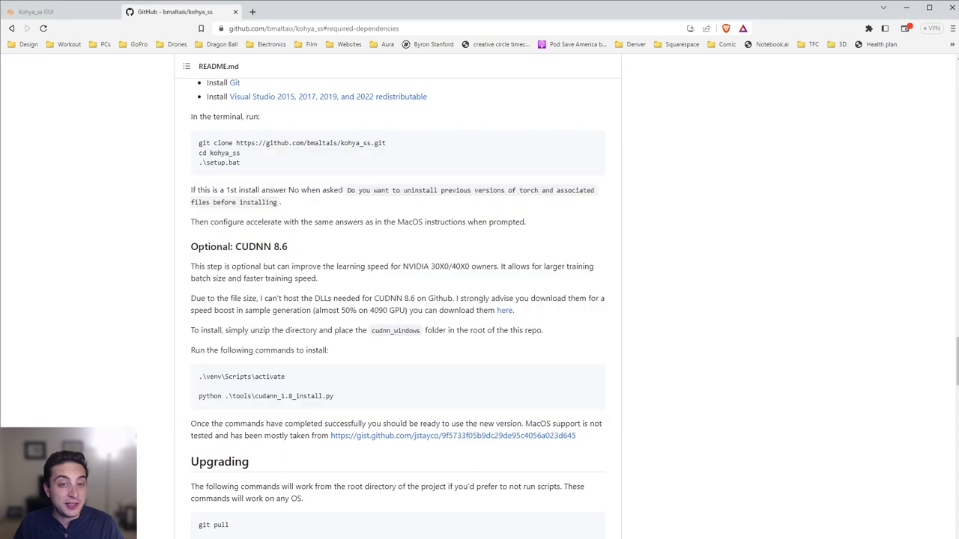
key(alt+Tab)
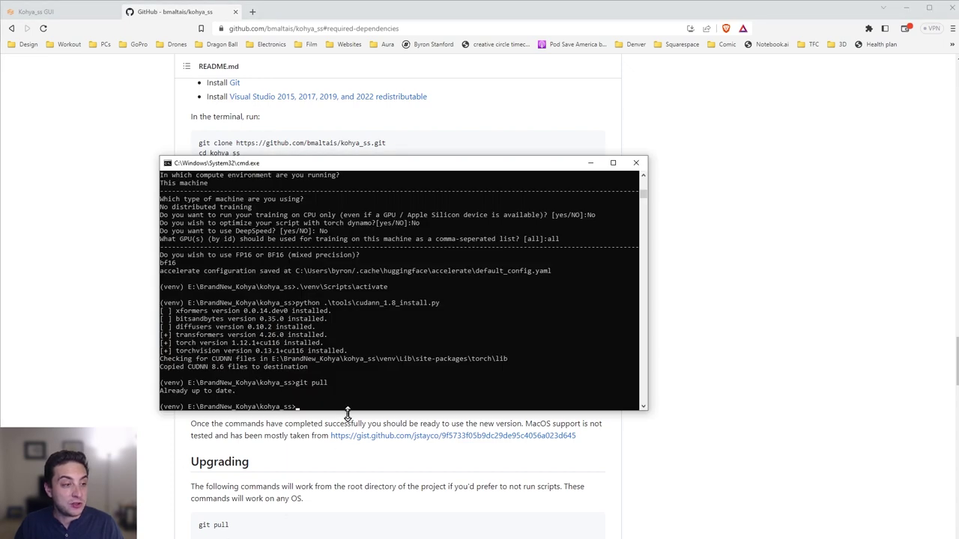
key(ctrl+v)
key(Return)
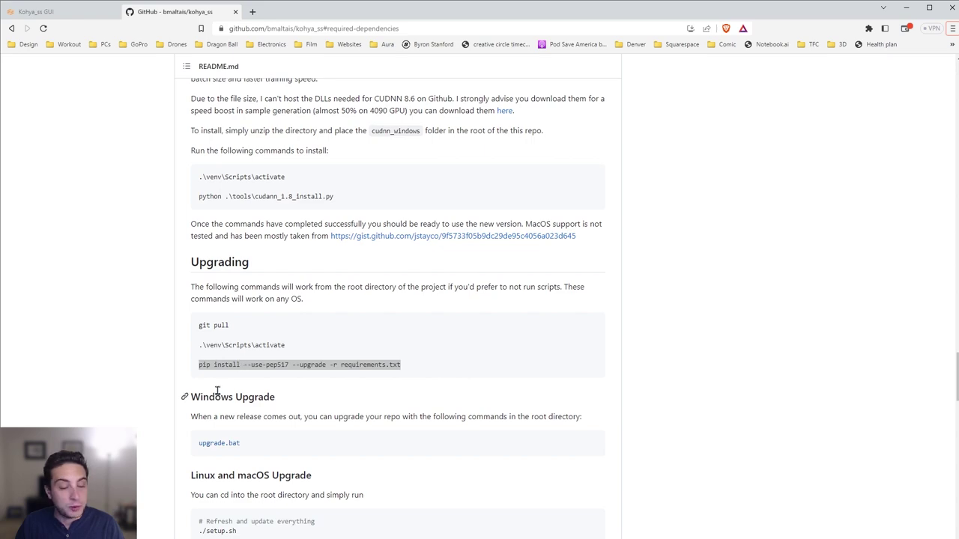
key(alt+Tab)
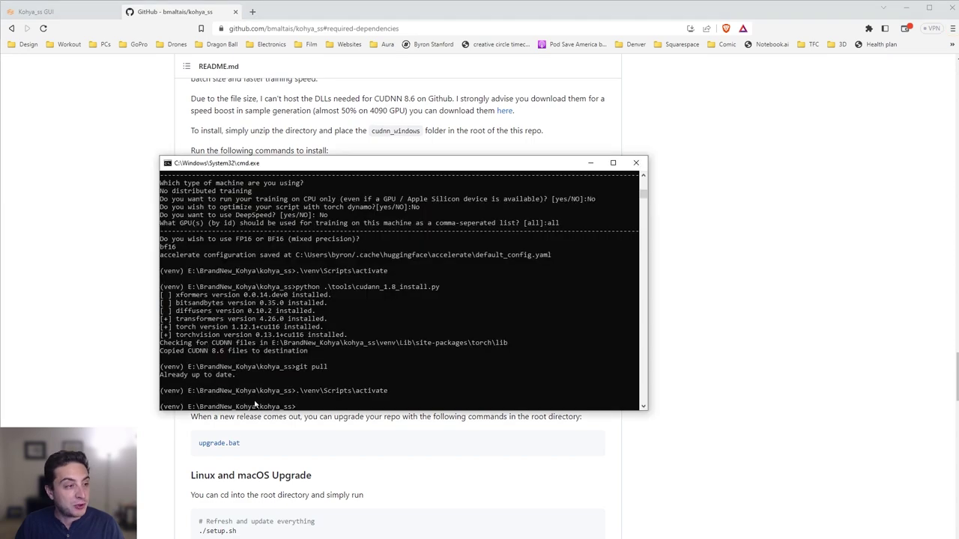
key(ctrl+v)
key(Return)
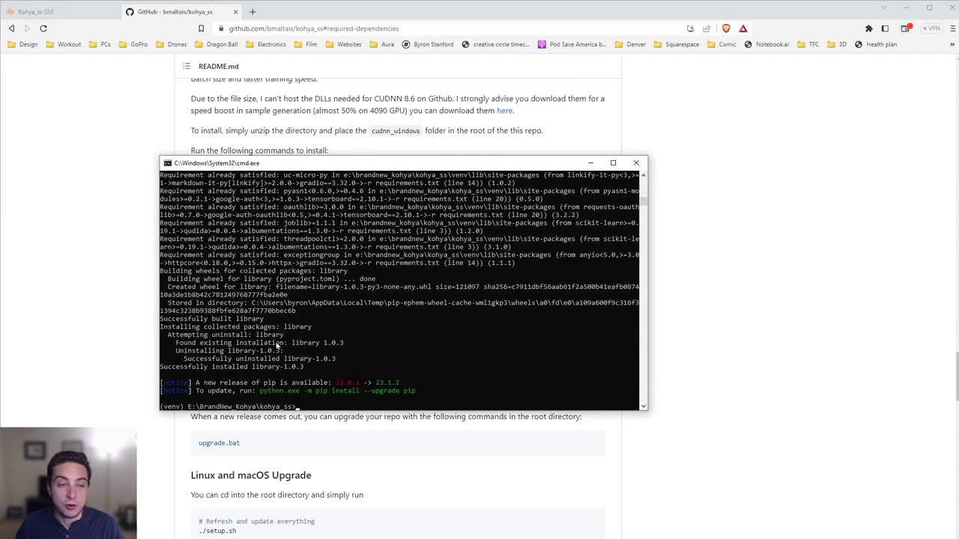
Step: Launch the Kohya_ss GUI by running gui.bat from the kohya_ss folder
key(alt+Tab)
scroll(284, 329, down, 5)
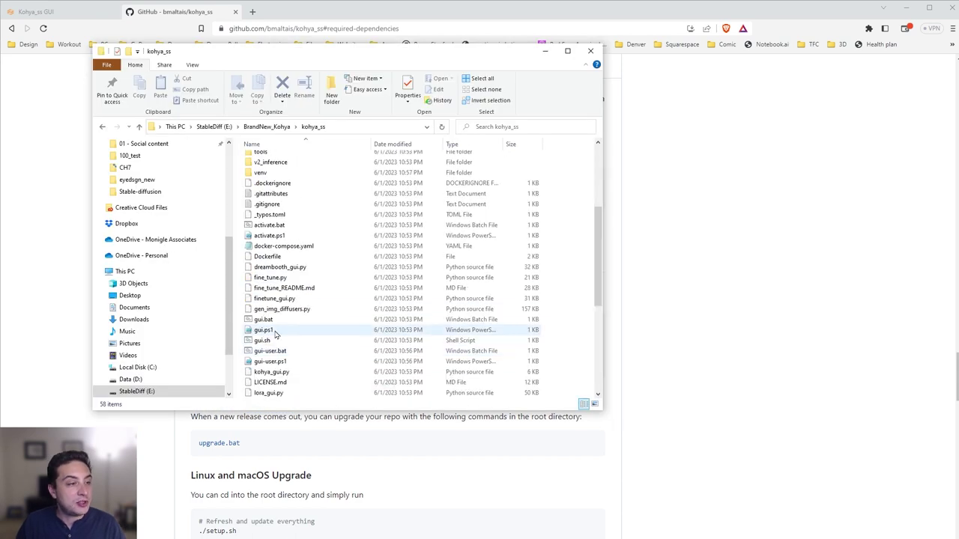
double_click(266, 320)
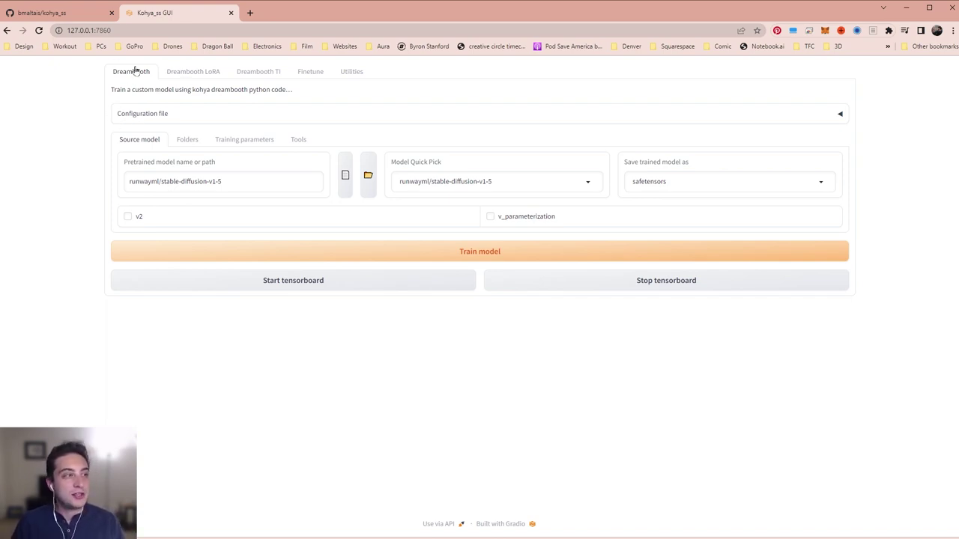
Step: Look through the Finetune, Utilities and Dreambooth LoRA sections of the GUI and the LoRA configuration file options
click(299, 77)
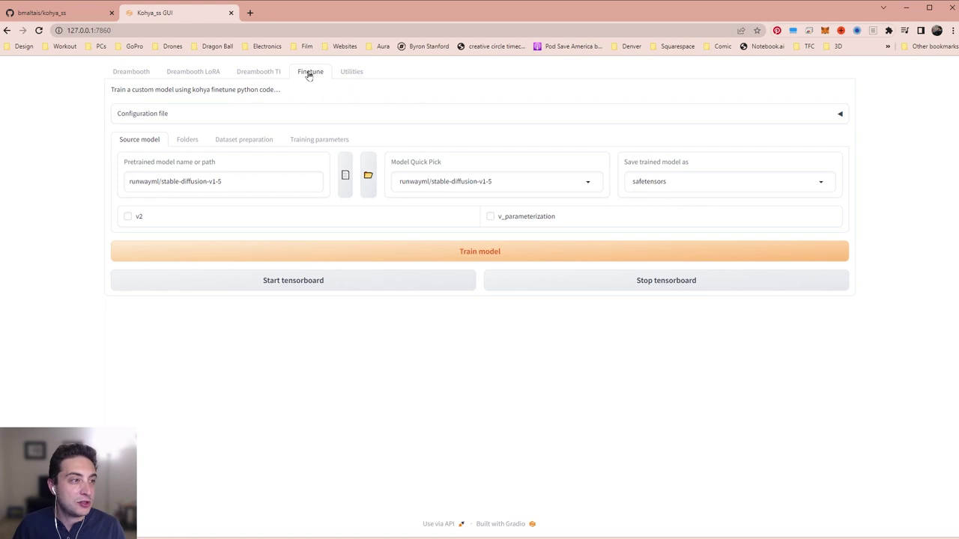
click(349, 72)
click(171, 78)
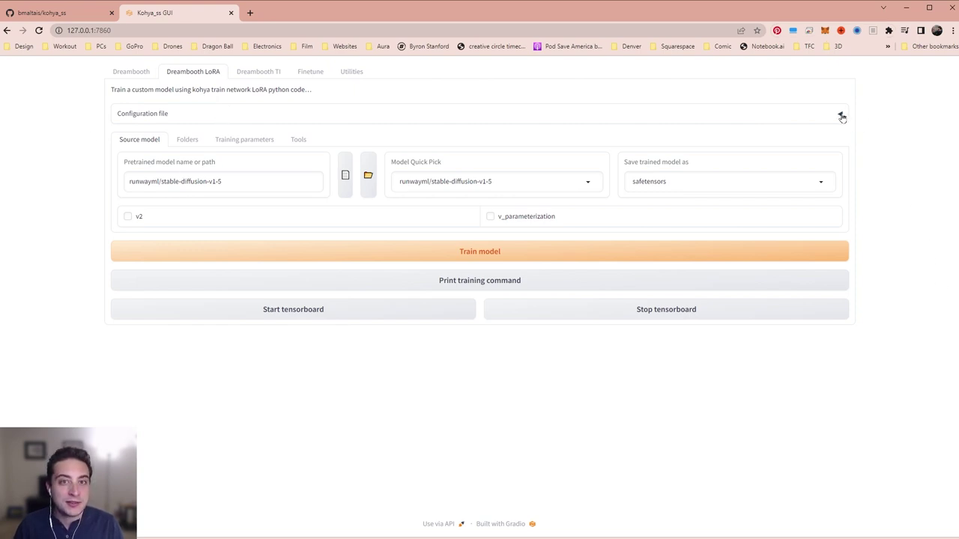
click(176, 114)
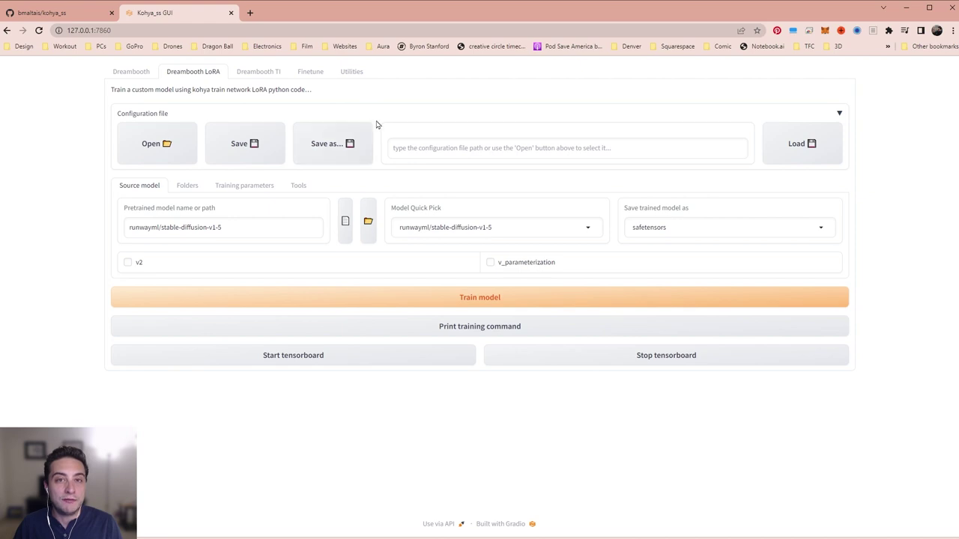
click(428, 116)
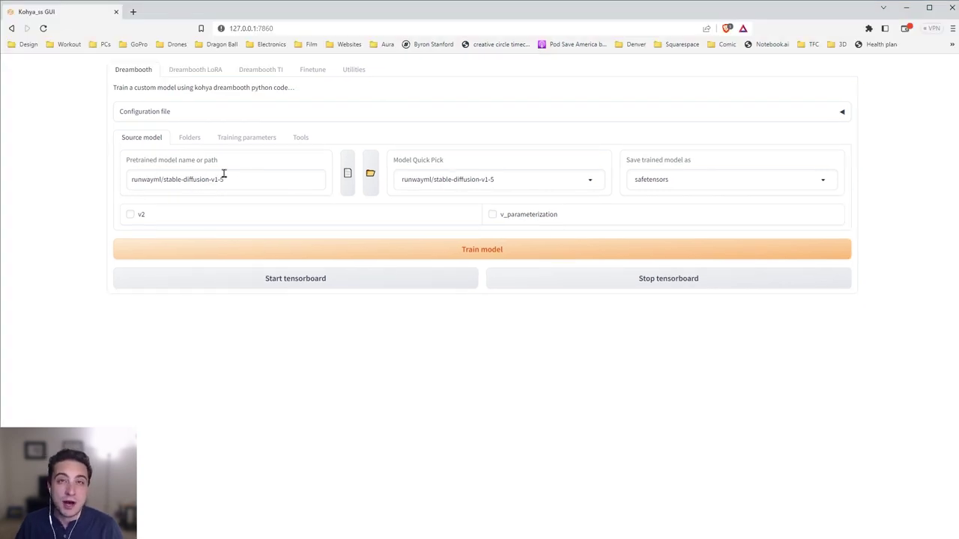
Step: Load dreamshaper_4BakedVae.safetensors from BrandNew_SD's stable-diffusion-webui/models/Stable-diffusion folder as the pretrained model
click(241, 176)
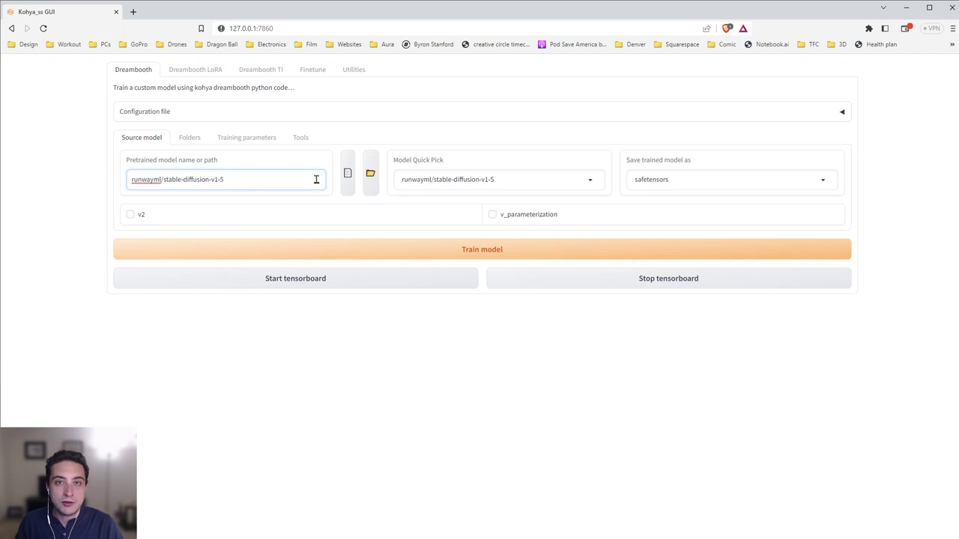
click(347, 181)
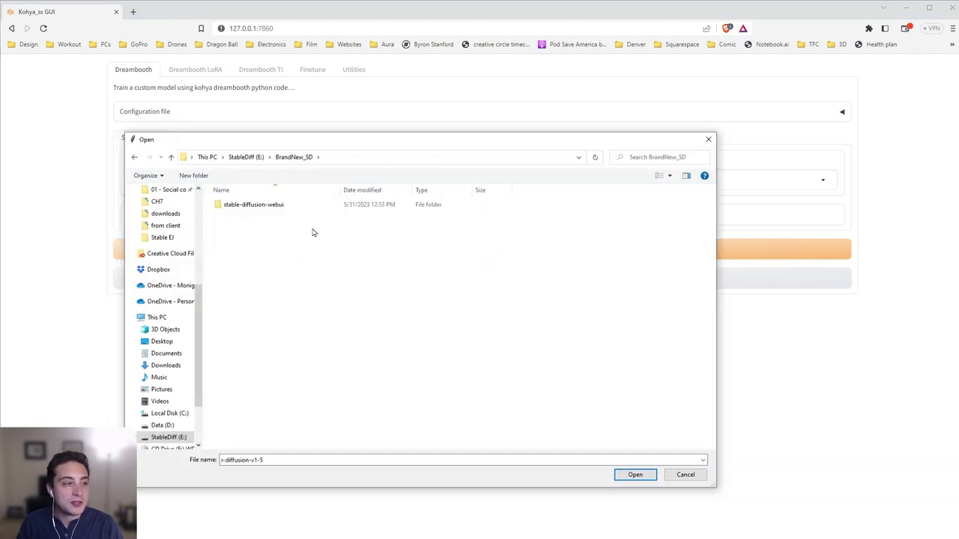
double_click(267, 212)
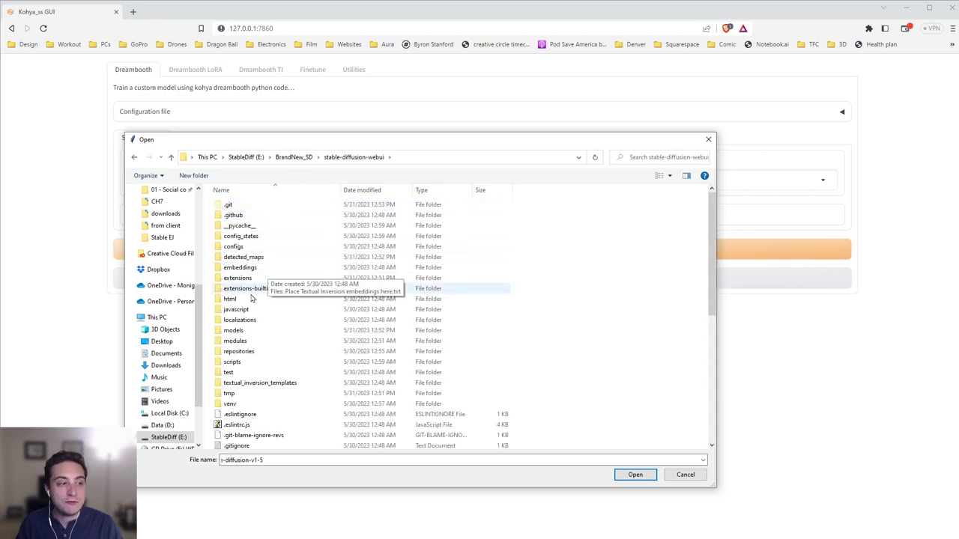
double_click(240, 332)
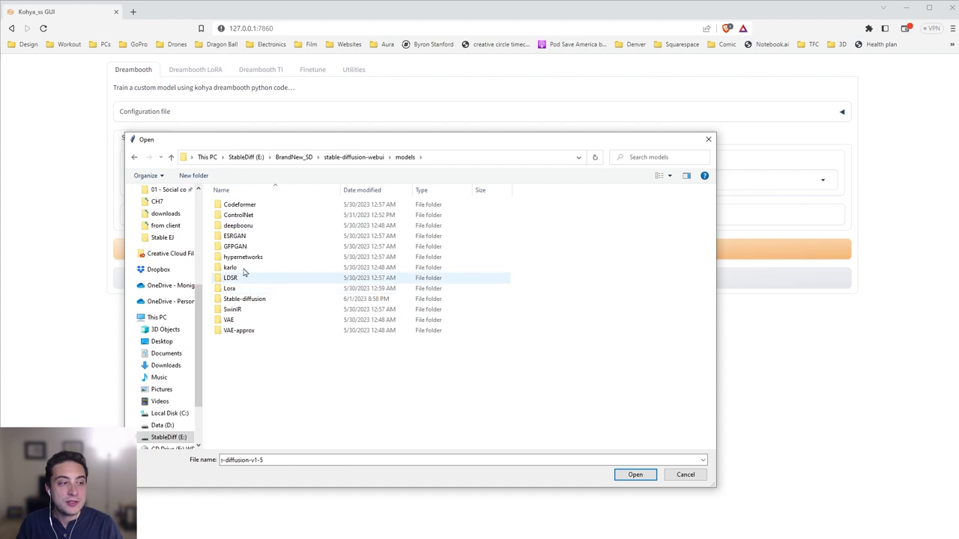
double_click(252, 300)
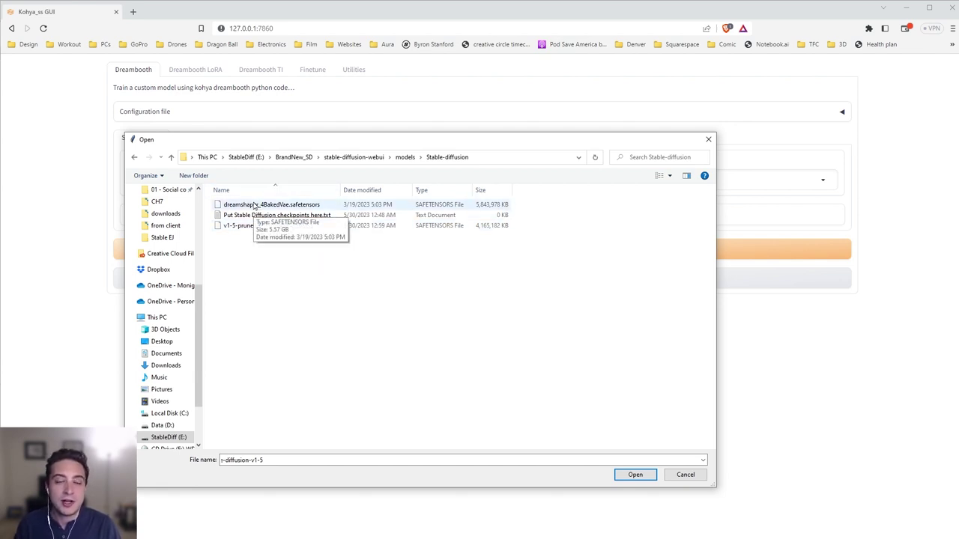
click(271, 207)
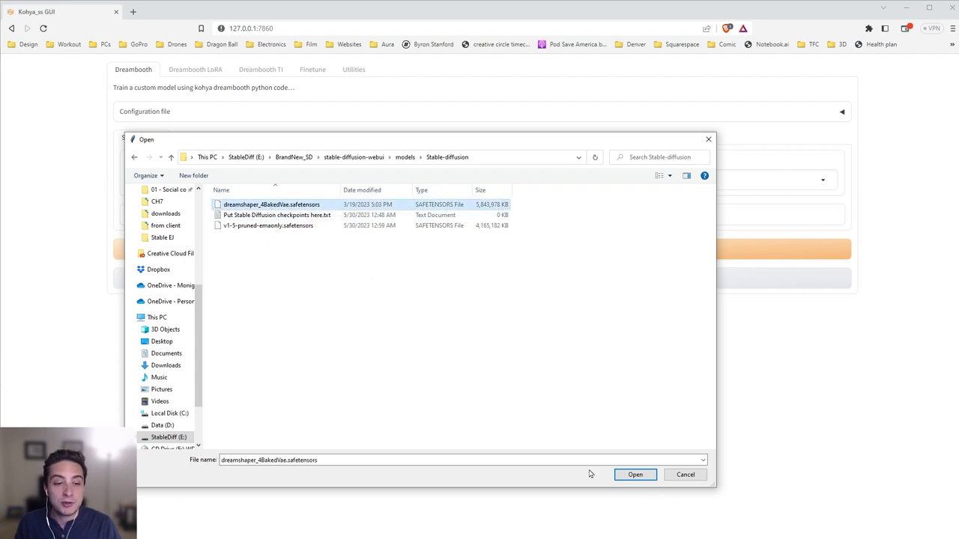
click(621, 476)
Step: Review the Model Quick Pick options and the v2 setting of the source model
click(528, 175)
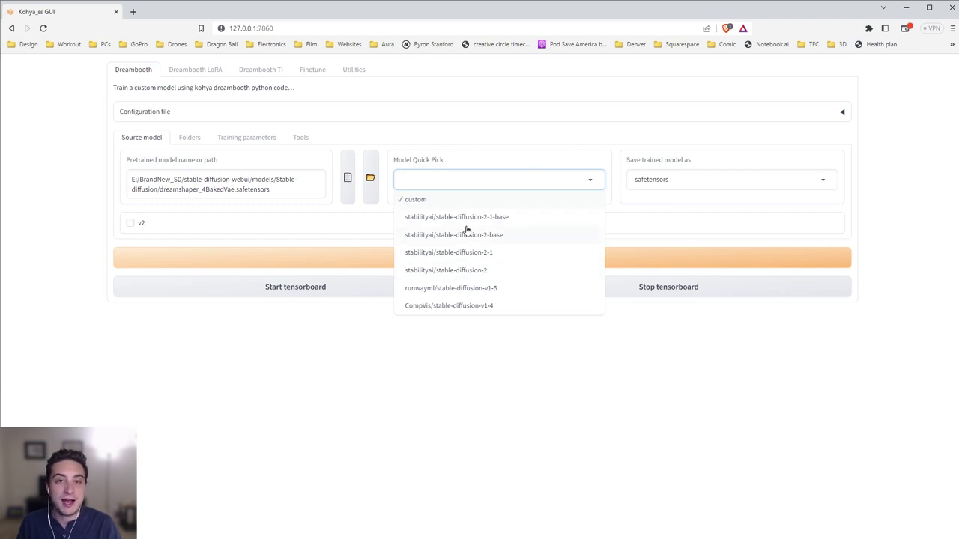
click(440, 370)
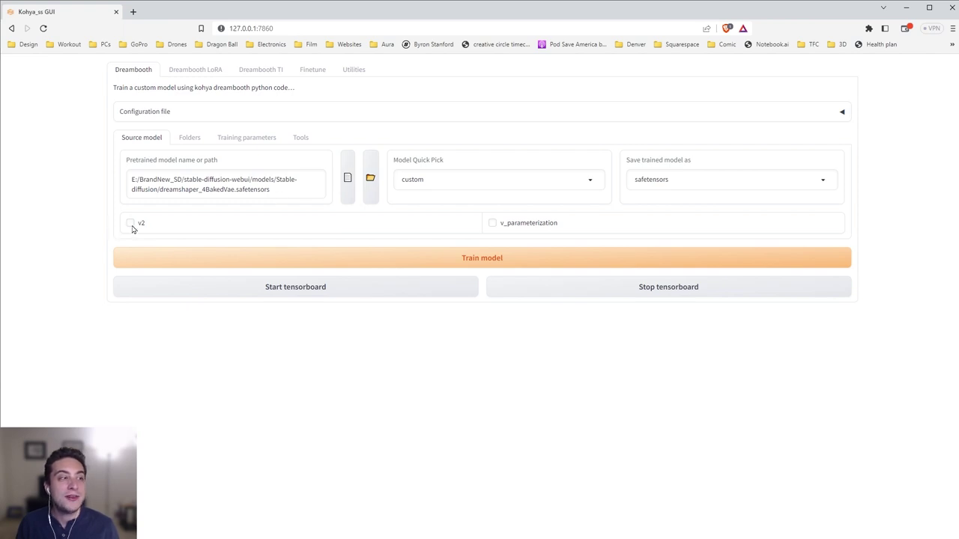
click(131, 225)
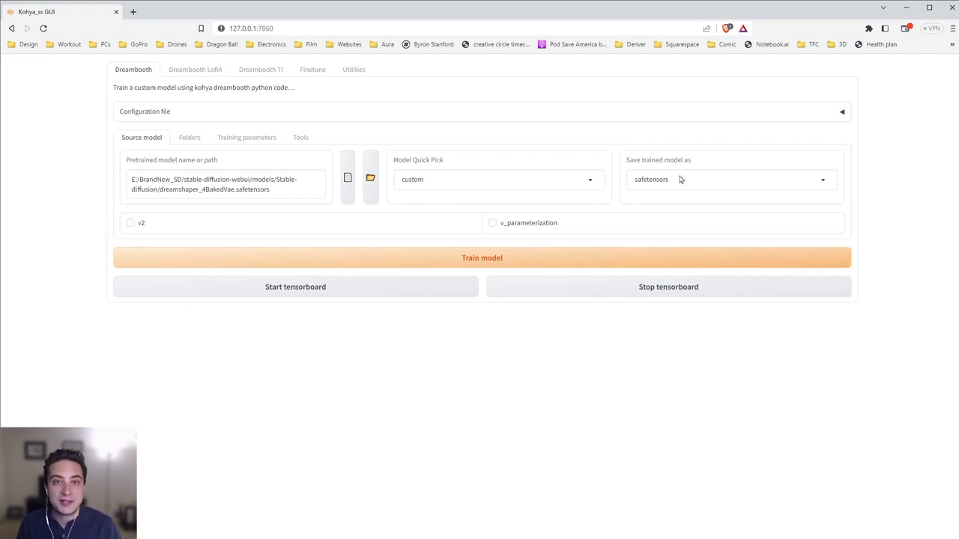
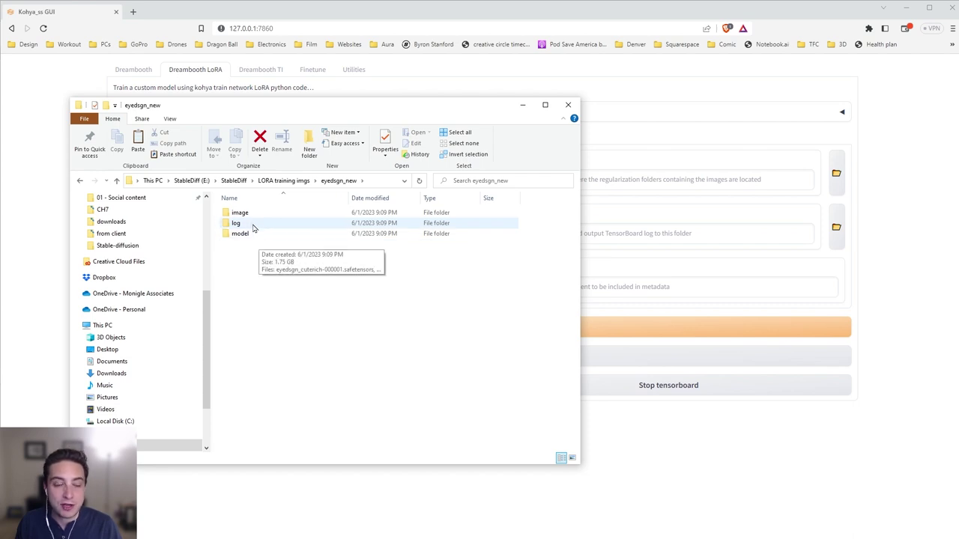
Step: Inspect the folder structure of eyedsgn_new and the training images in its image\100_test folder
click(250, 224)
double_click(240, 212)
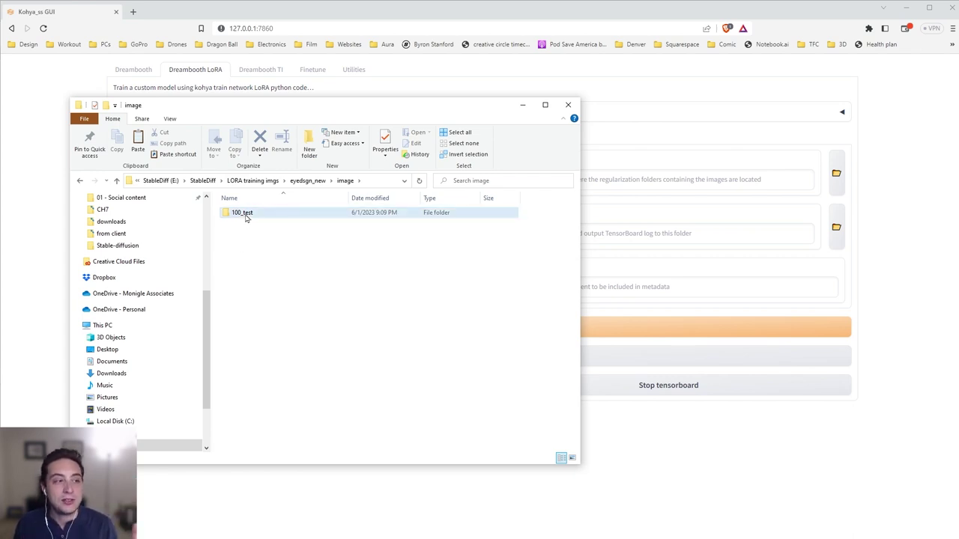
mouse_move(246, 217)
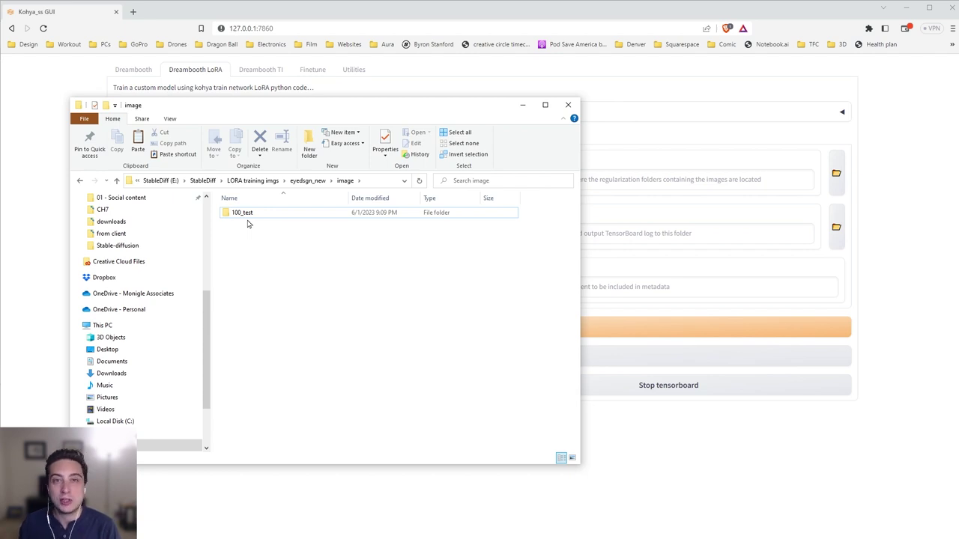
double_click(245, 214)
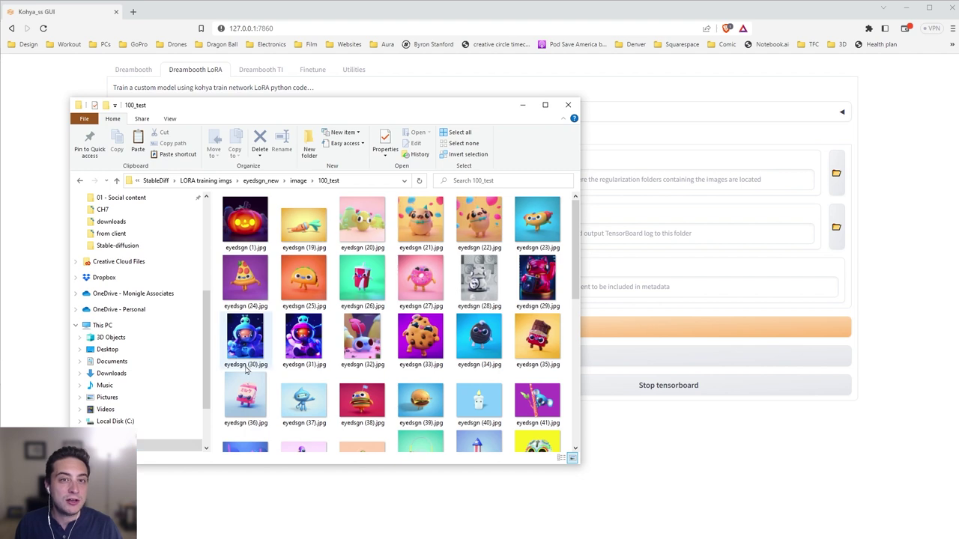
key(alt+Left)
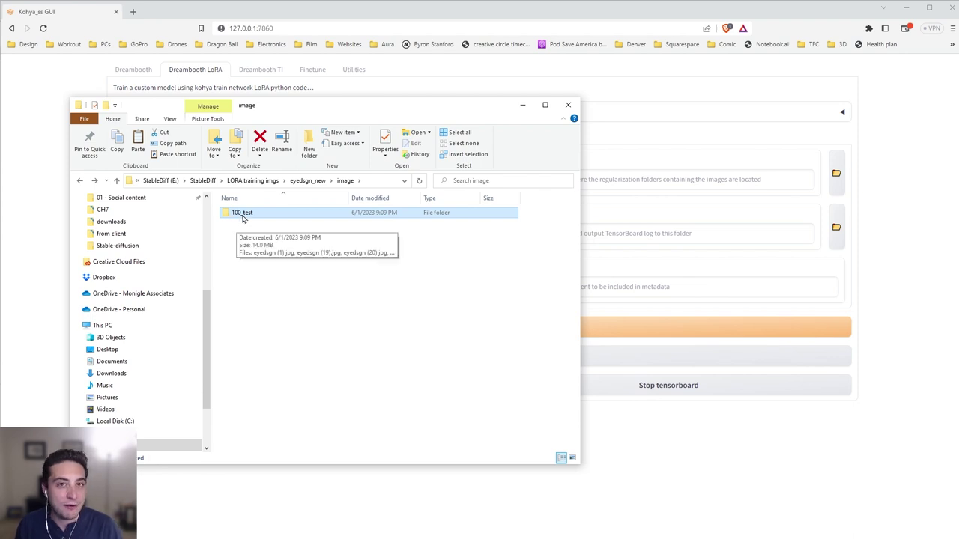
click(327, 268)
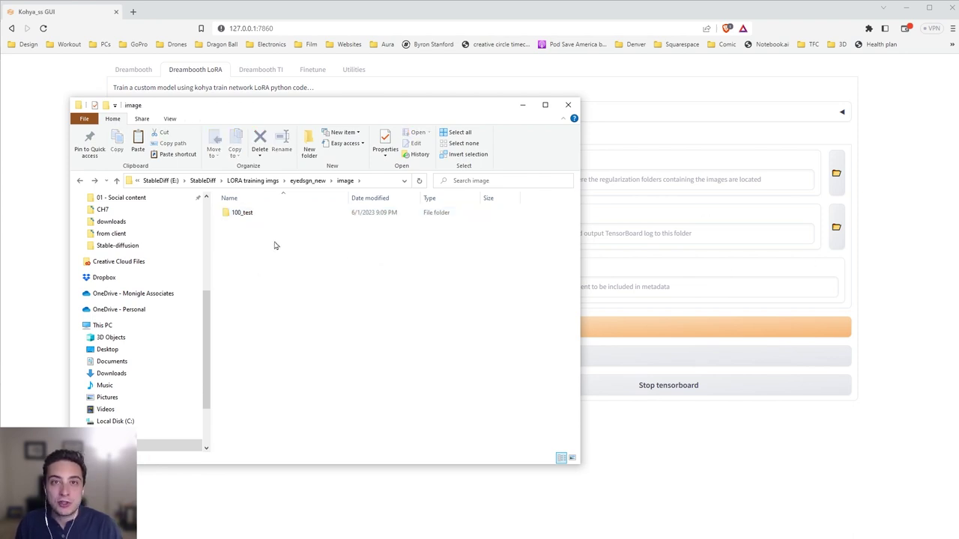
Step: Copy the path of the image folder and set the LoRA Image folder to "E:\StableDiff\LORA training imgs\eyedsgn_new\image"
click(382, 181)
key(ctrl+c)
key(alt+Tab)
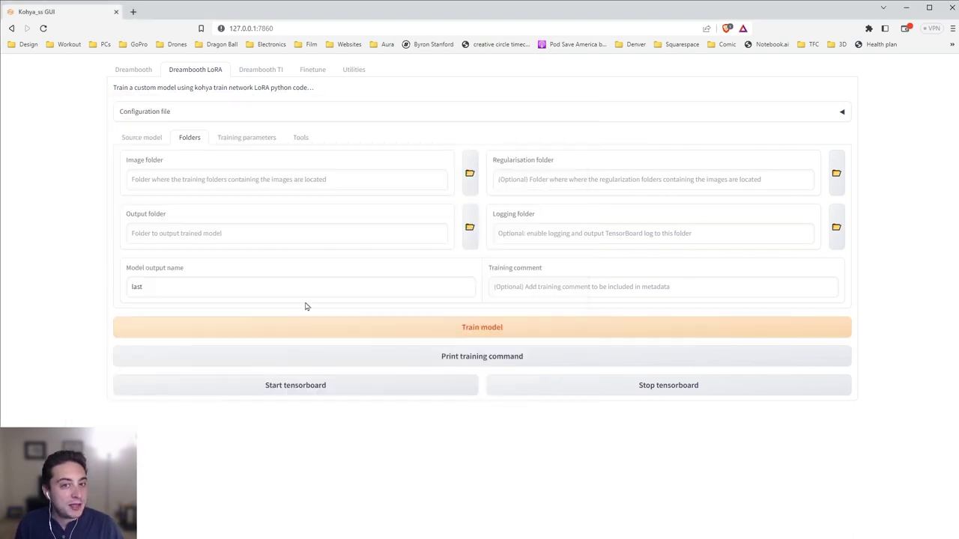
click(289, 180)
key(ctrl+v)
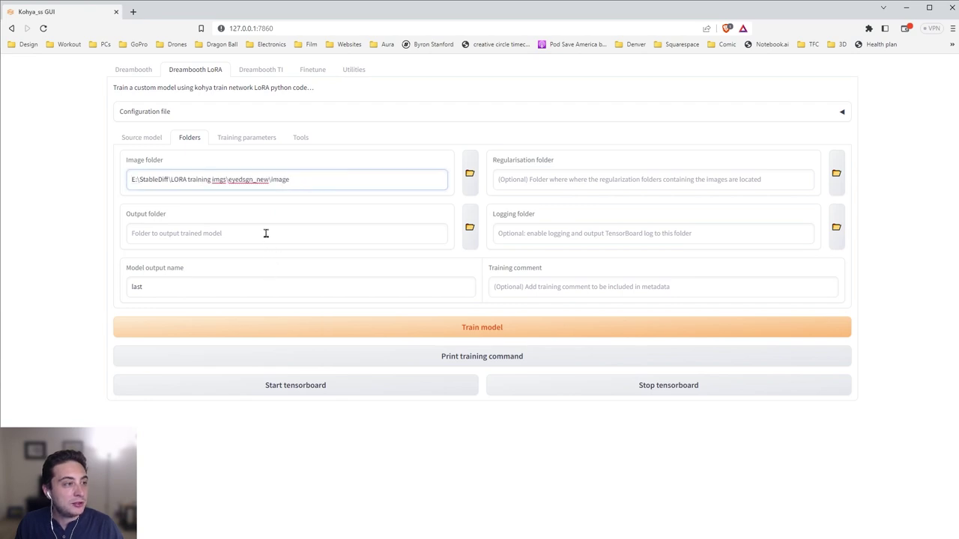
Step: Copy the model folder's path and set the LoRA Output folder to "E:\StableDiff\LORA training imgs\eyedsgn_new\model"
key(alt+Tab)
key(alt+Up)
double_click(241, 234)
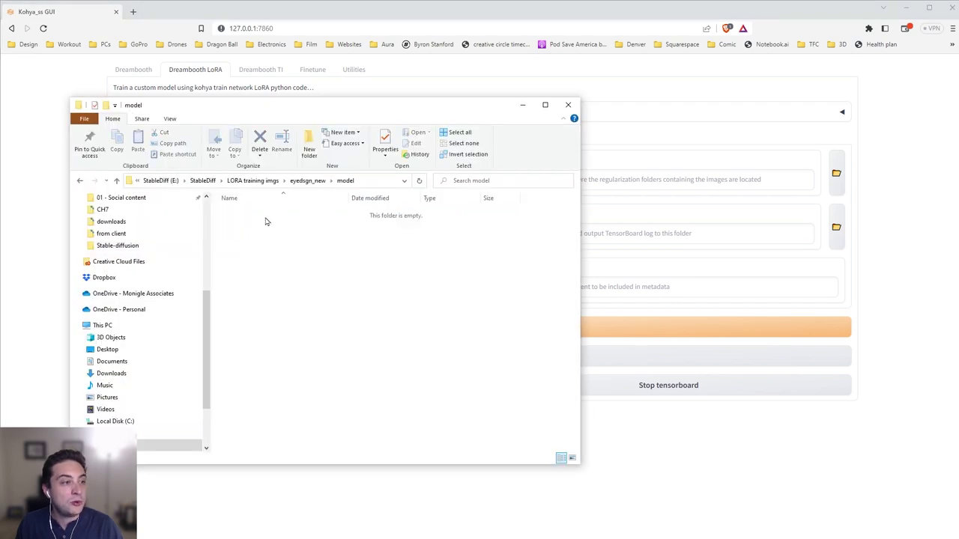
click(365, 182)
key(ctrl+c)
key(alt+Tab)
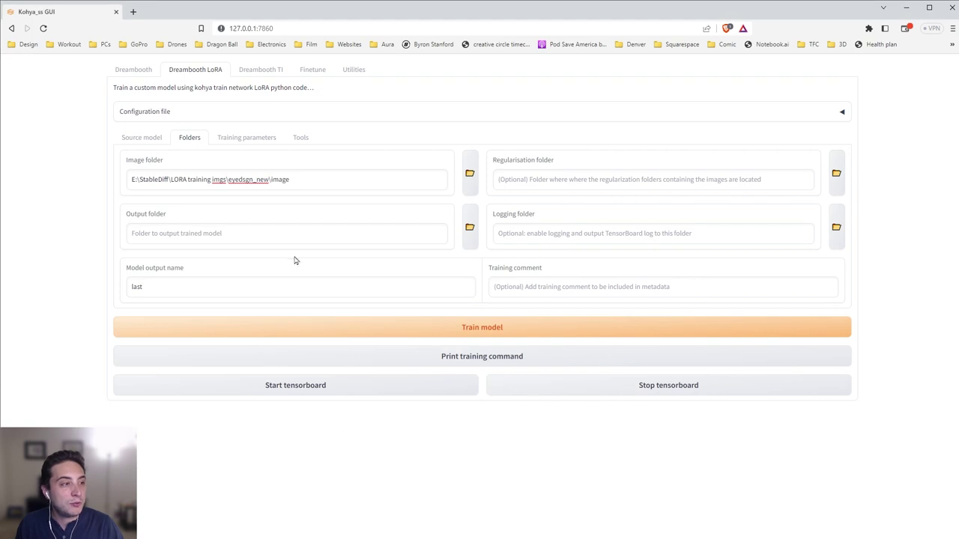
click(294, 240)
key(ctrl+v)
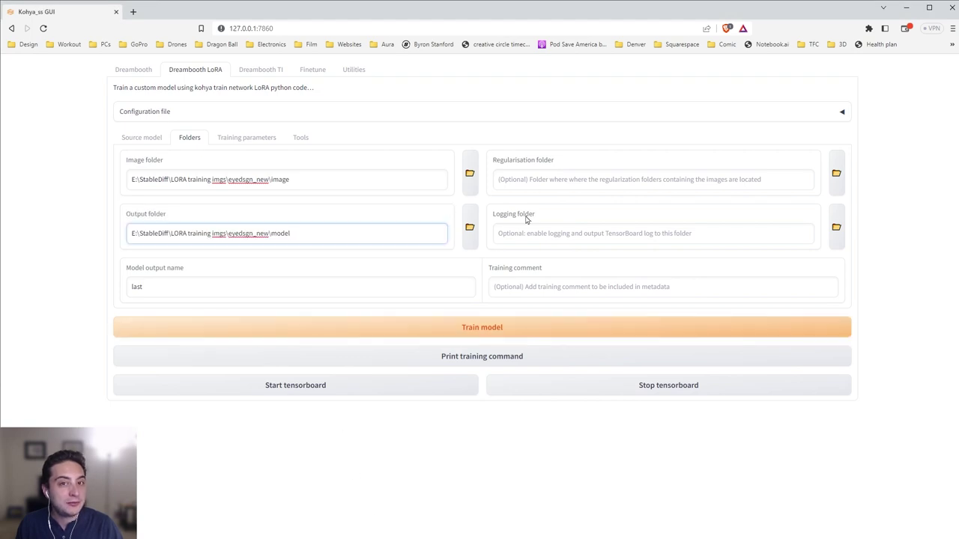
Step: Set the Logging folder to "E:\StableDiff\LORA training imgs\eyedsgn_new\log"
click(579, 179)
click(535, 233)
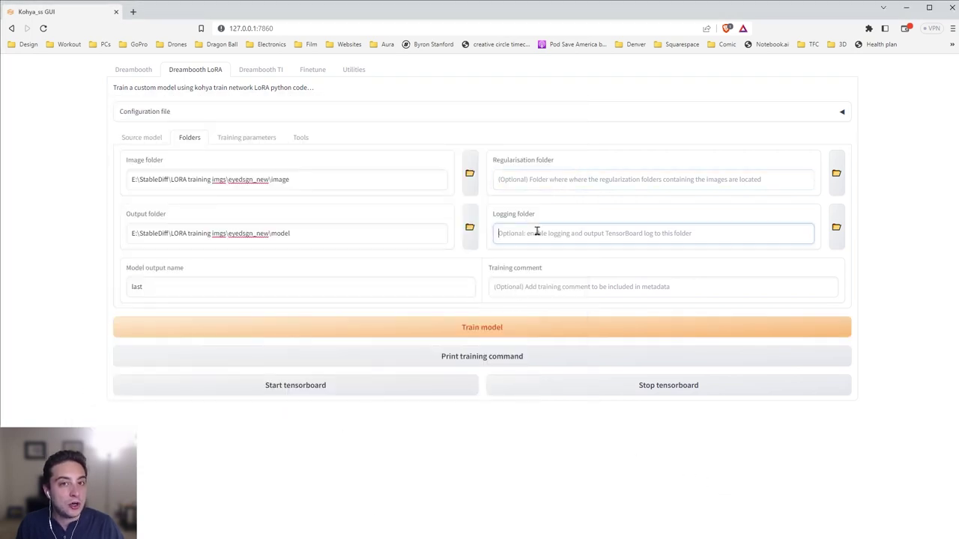
key(ctrl+v)
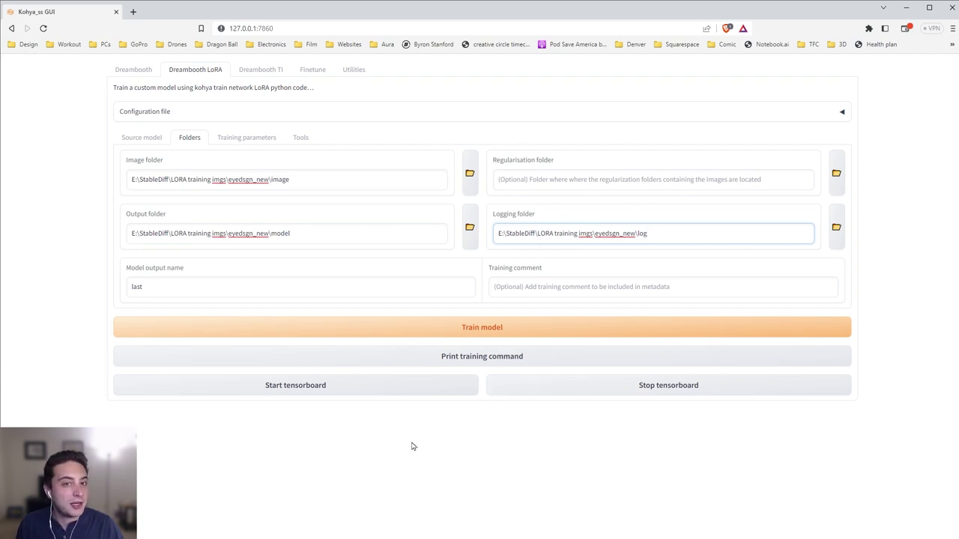
Step: Set the LoRA model output name to "eyedsgn_new"
double_click(249, 291)
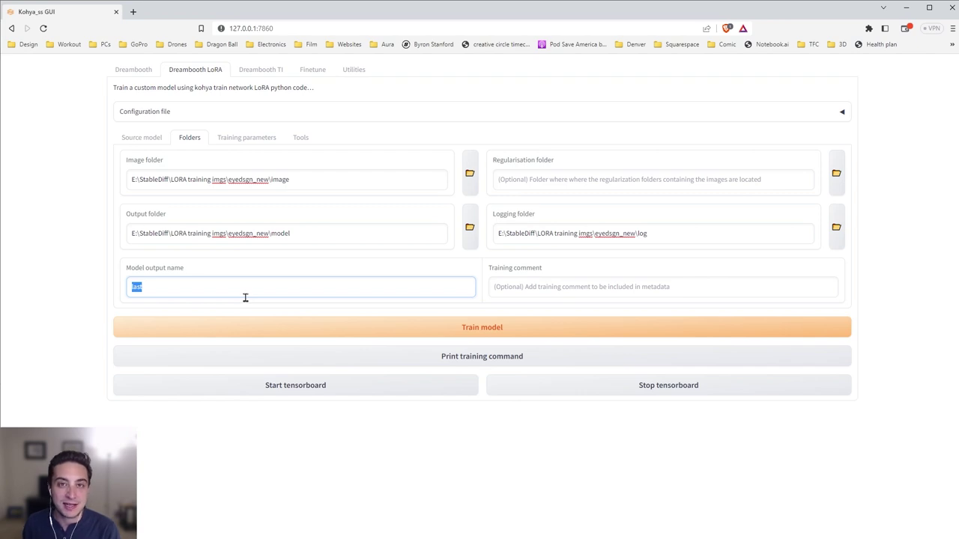
key(ctrl+v)
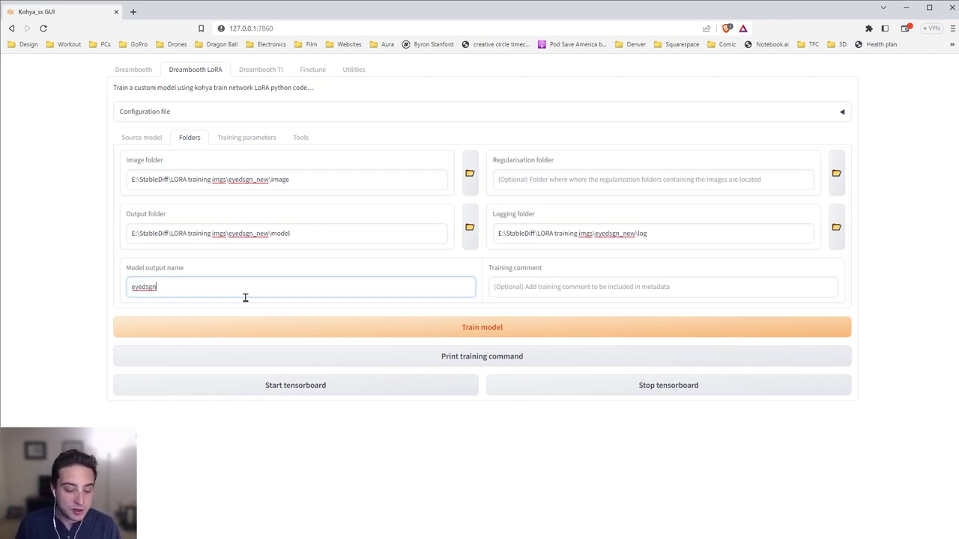
text(_new)
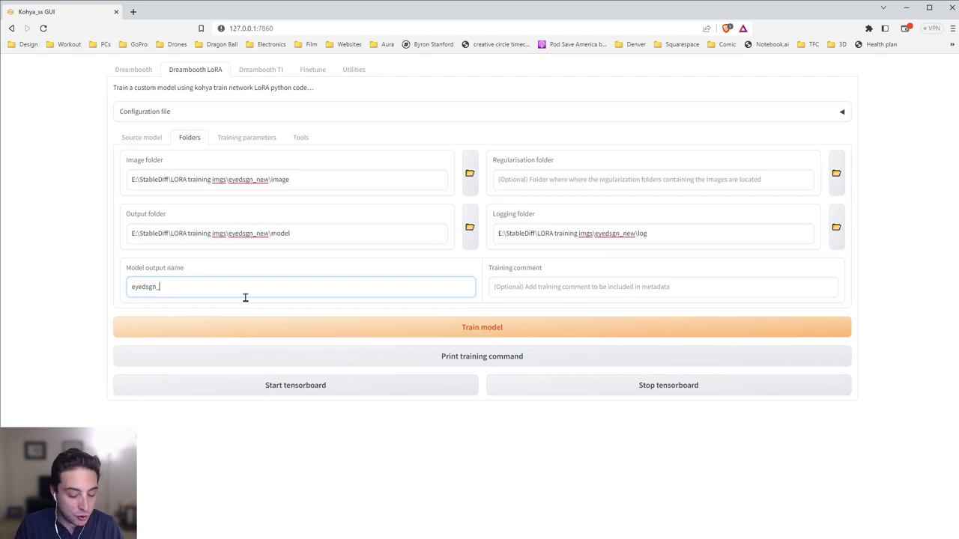
Step: In the LoRA training parameters, review the available LoRA types and set the train batch size to 2
click(224, 140)
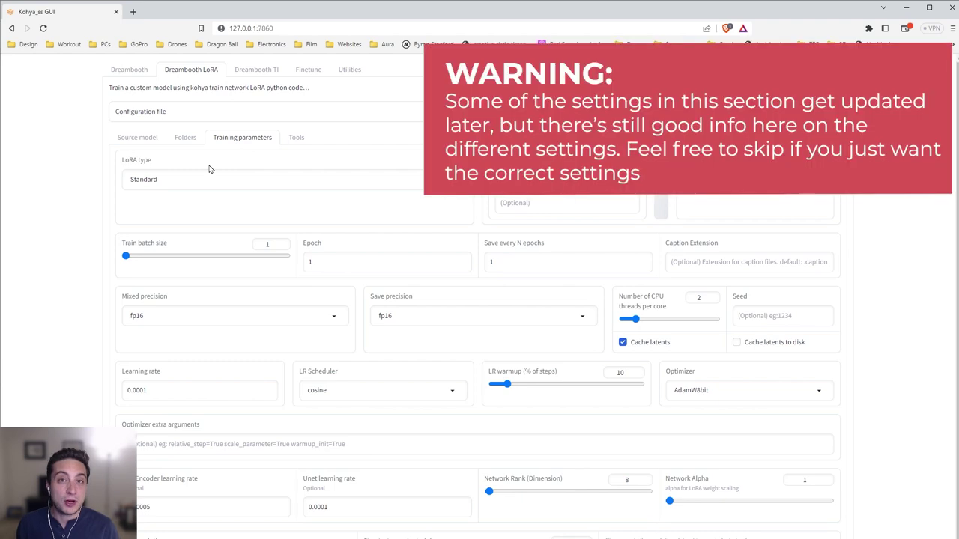
click(272, 179)
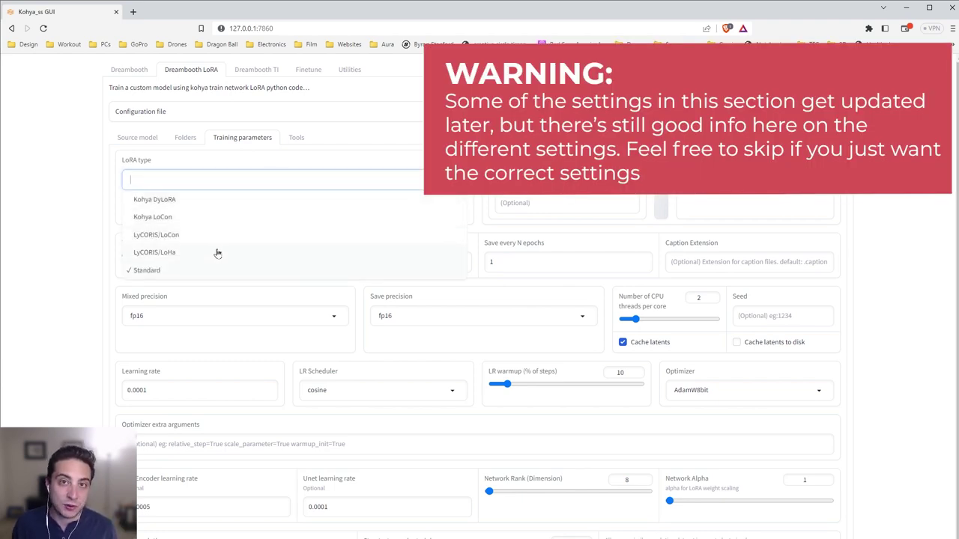
click(79, 216)
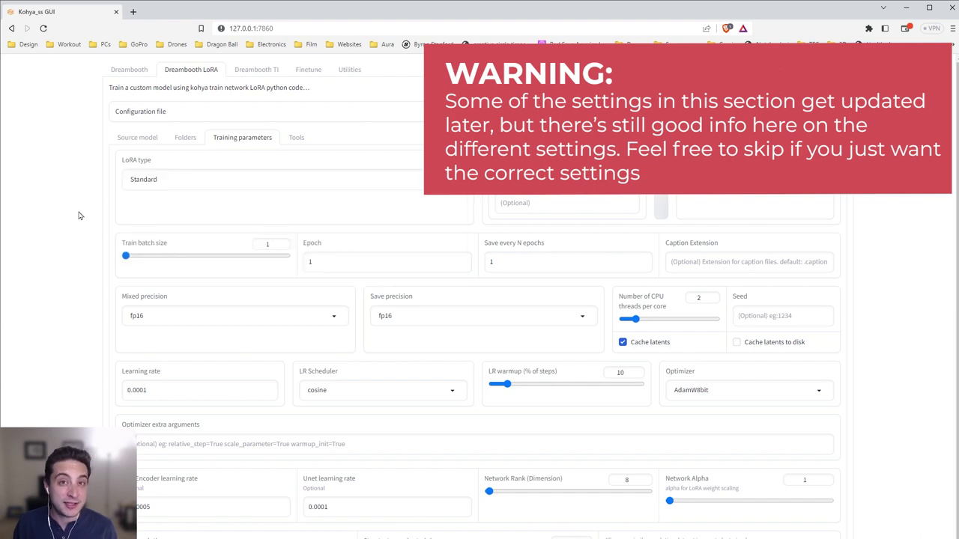
click(146, 187)
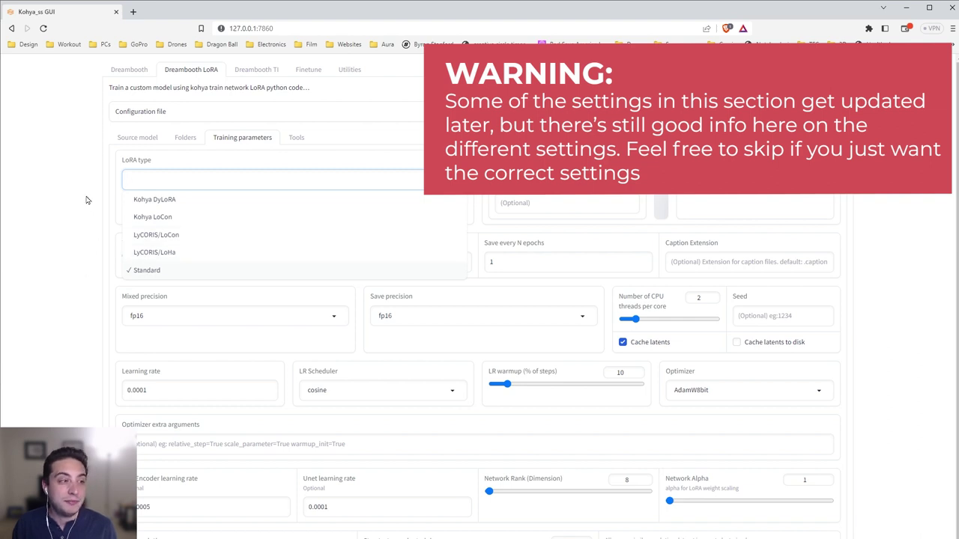
click(4, 214)
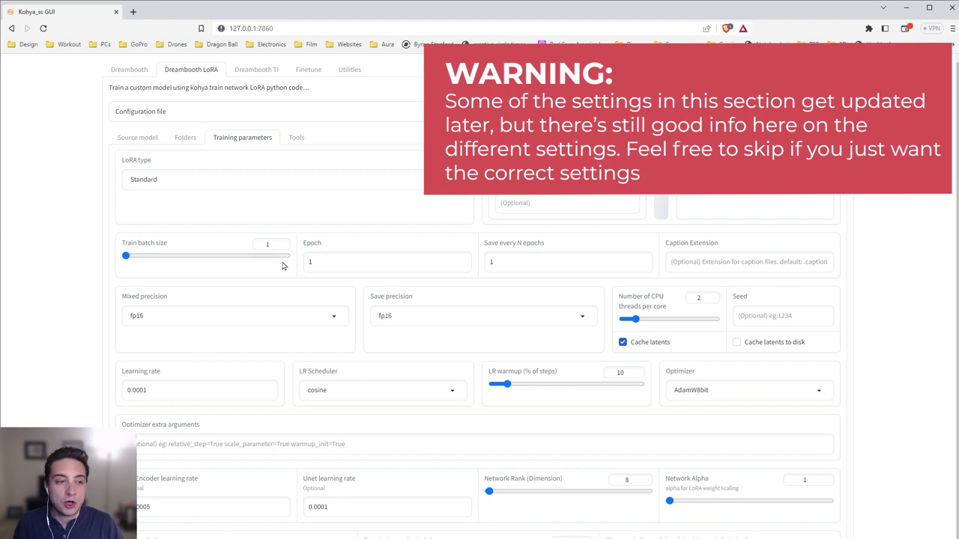
double_click(268, 244)
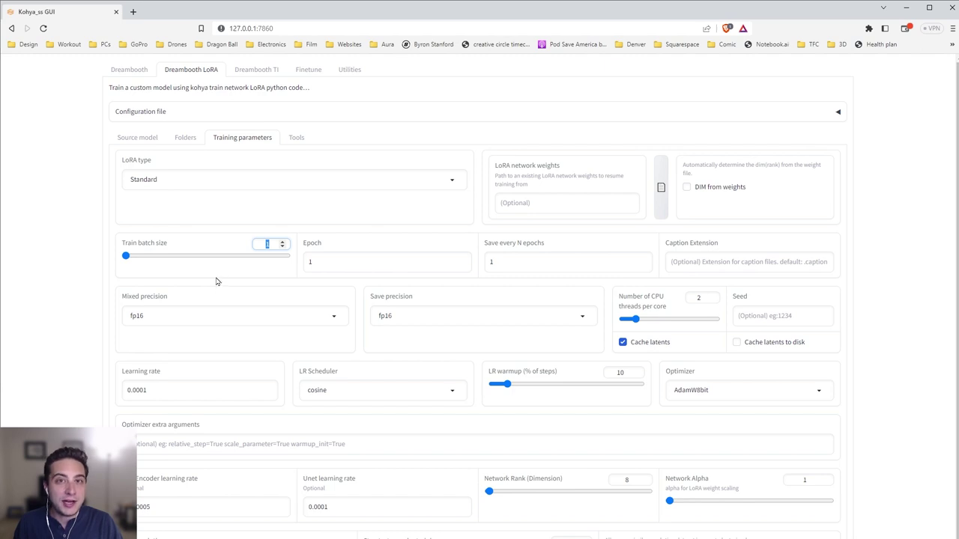
text(2)
click(221, 273)
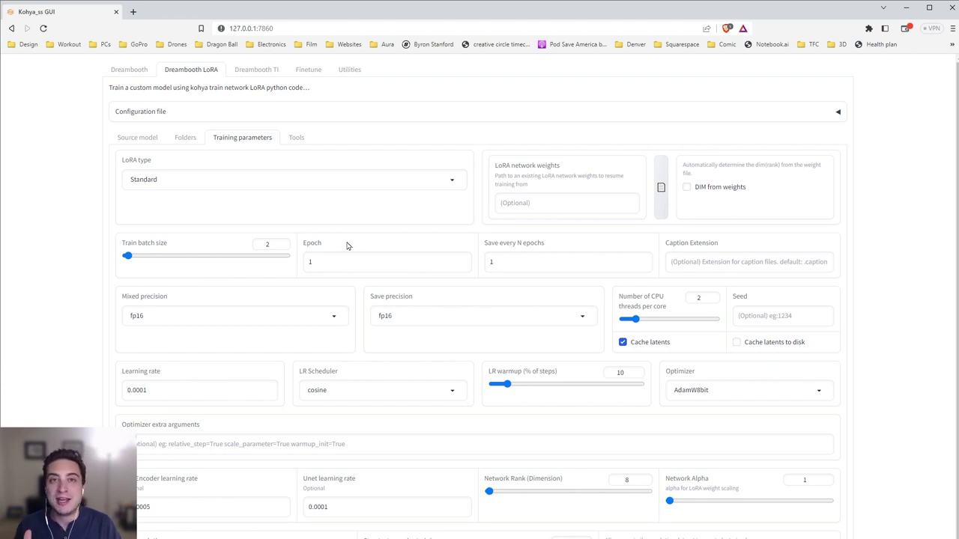
Step: Set the number of epochs to 5 and check the available mixed precision options
click(326, 260)
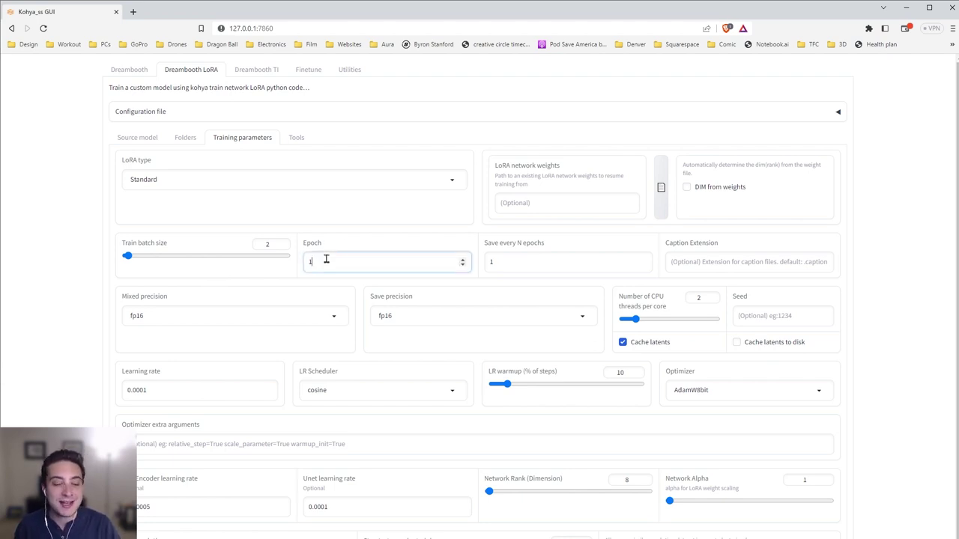
text(5)
key(Left)
key(BackSpace)
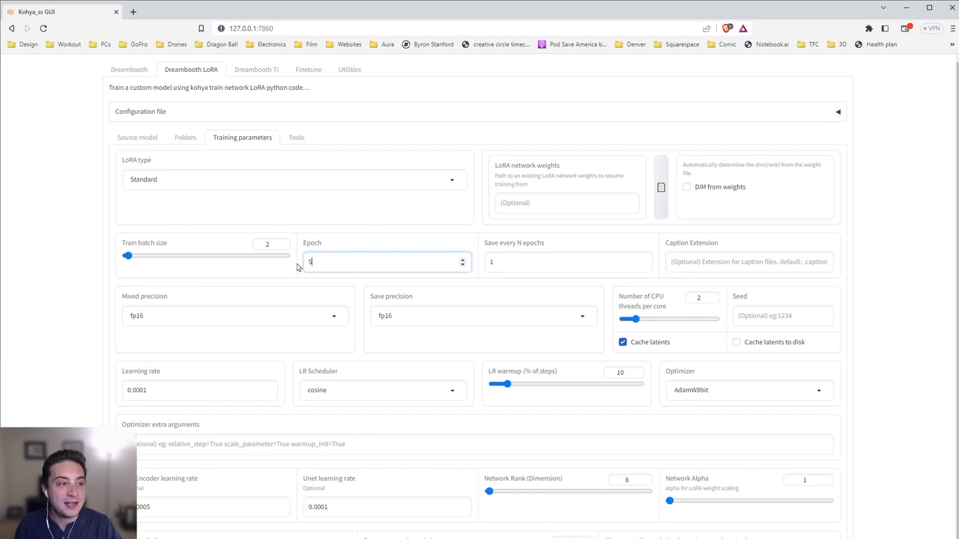
click(352, 240)
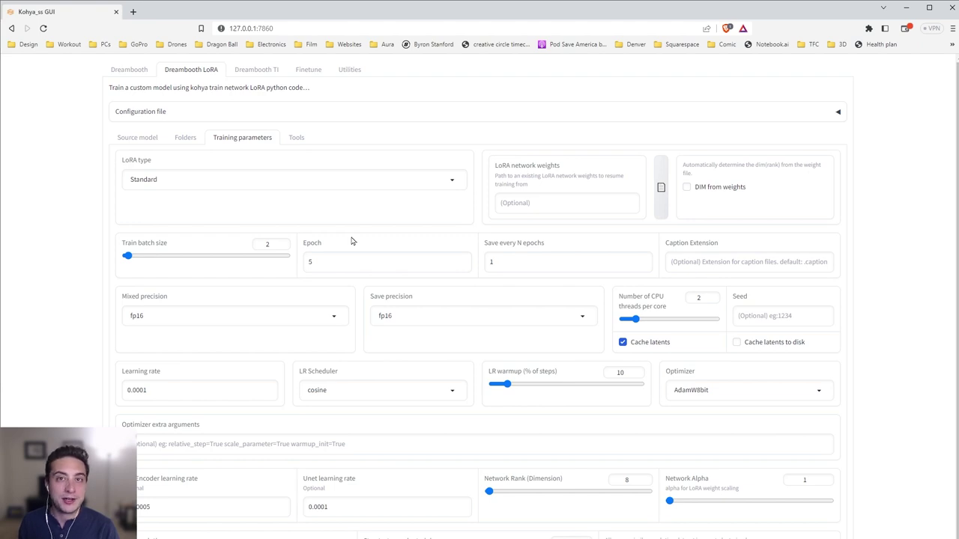
click(333, 317)
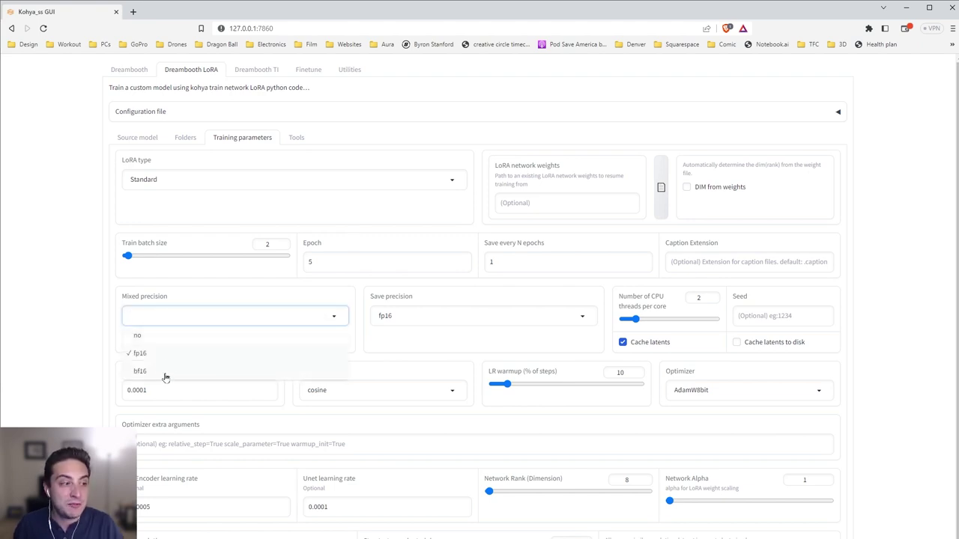
click(77, 346)
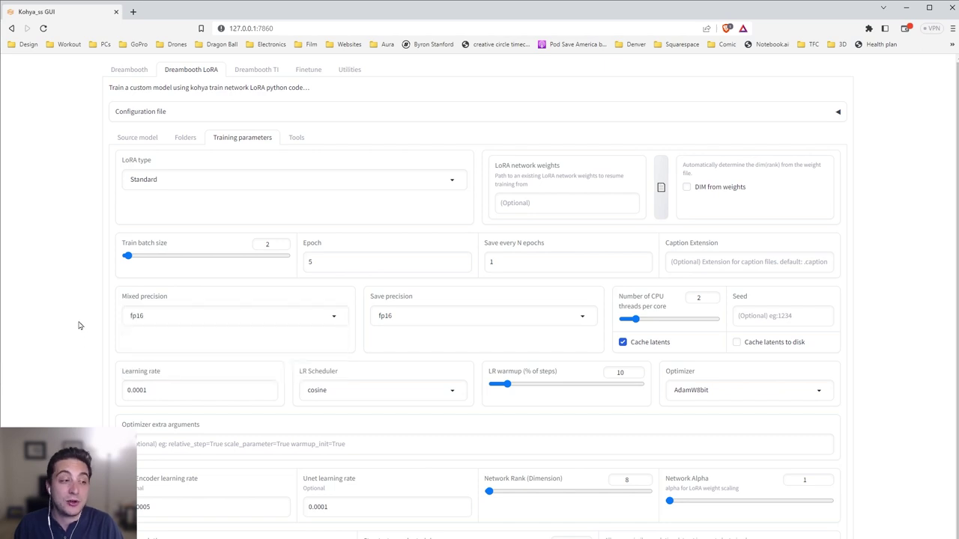
Step: Set the maximum resolution of the training images to 768,768
scroll(313, 346, down, 1)
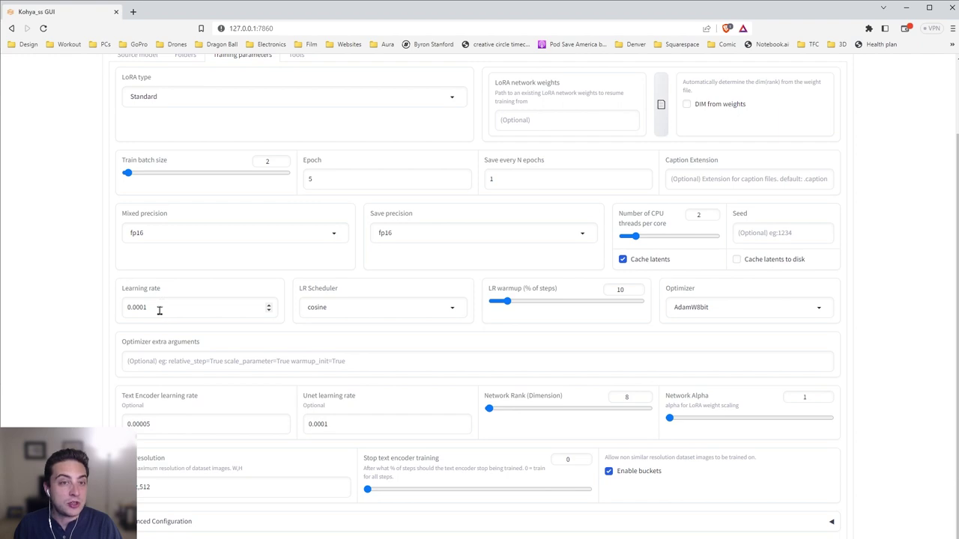
triple_click(166, 487)
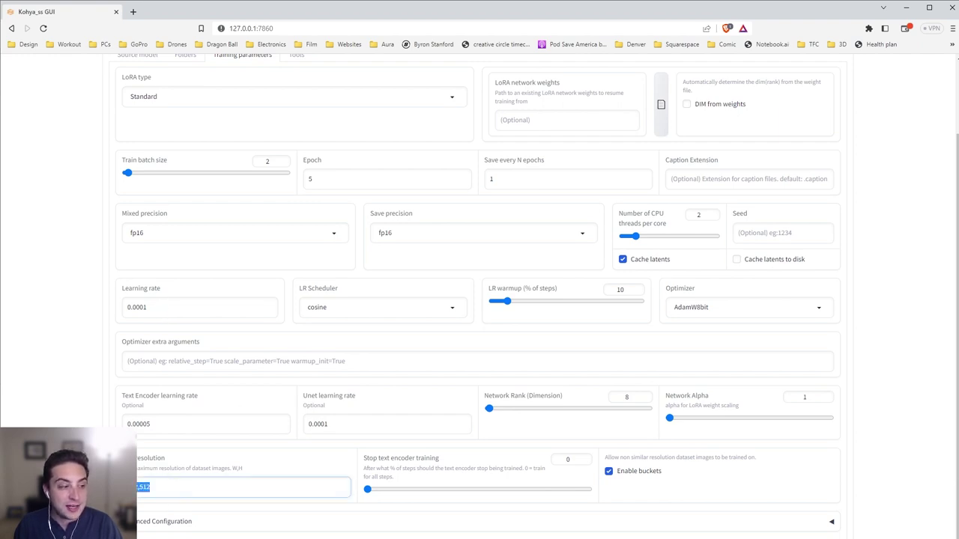
text(768,768)
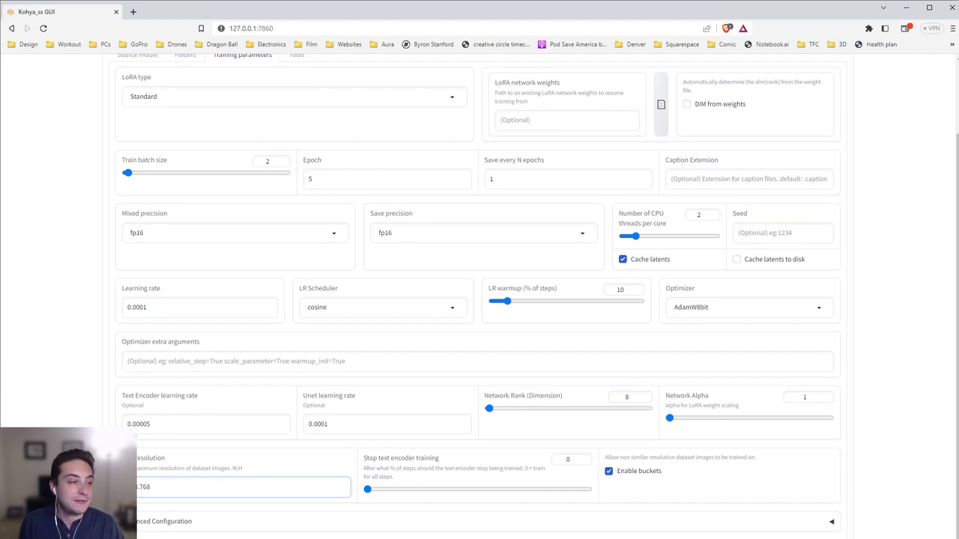
key(Tab)
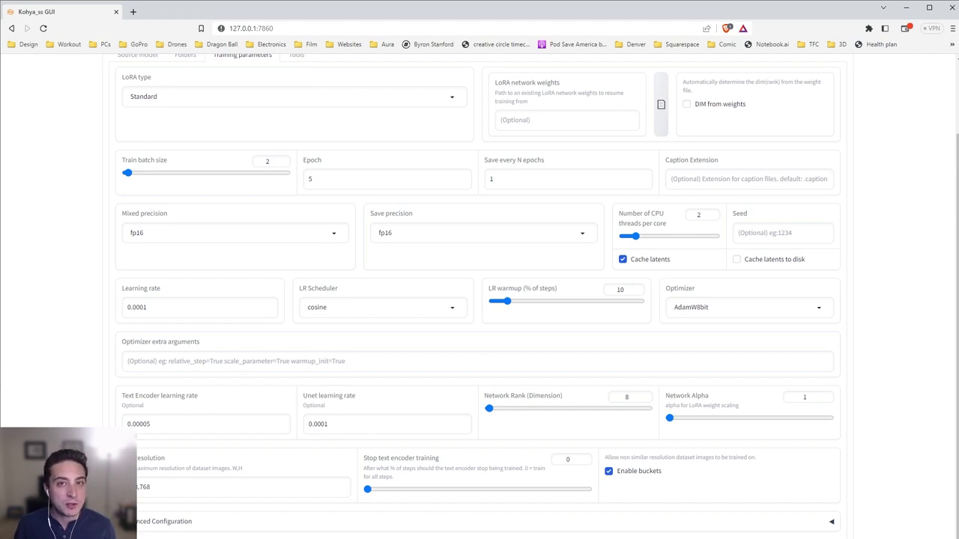
Step: Set the main learning rate to 0.00005
click(187, 307)
scroll(5, 380, up, 1)
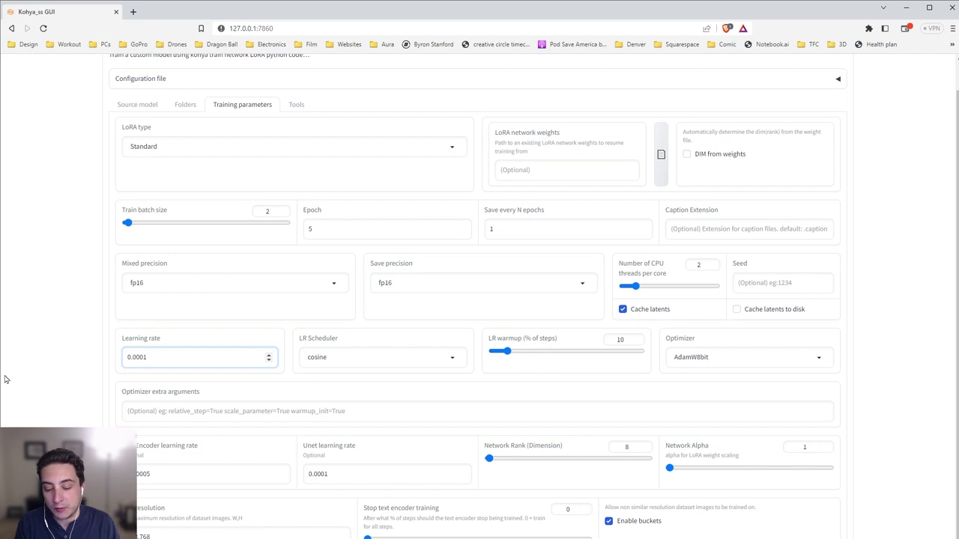
text(05)
Step: Look over the dataset preparation tools, then expand the advanced configuration of the training parameters and examine its options
click(295, 104)
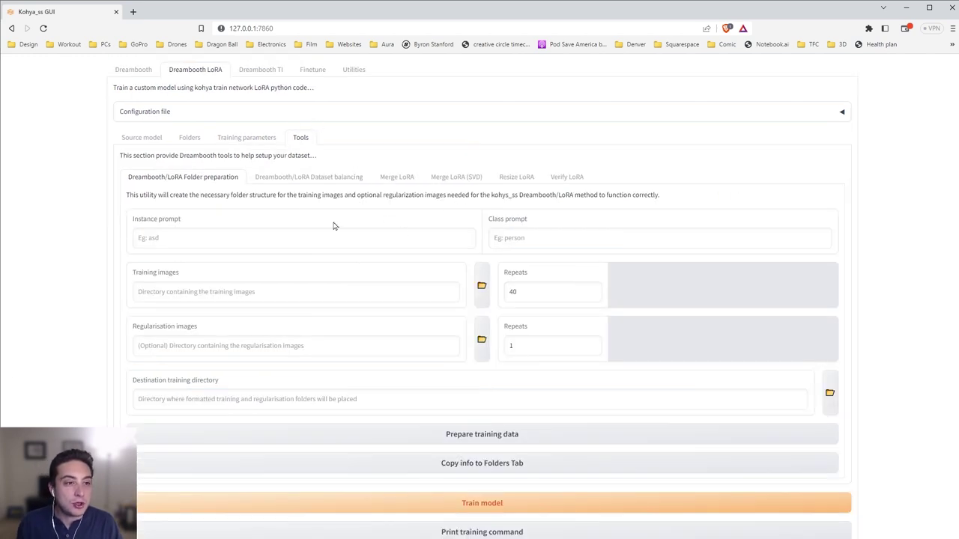
click(233, 140)
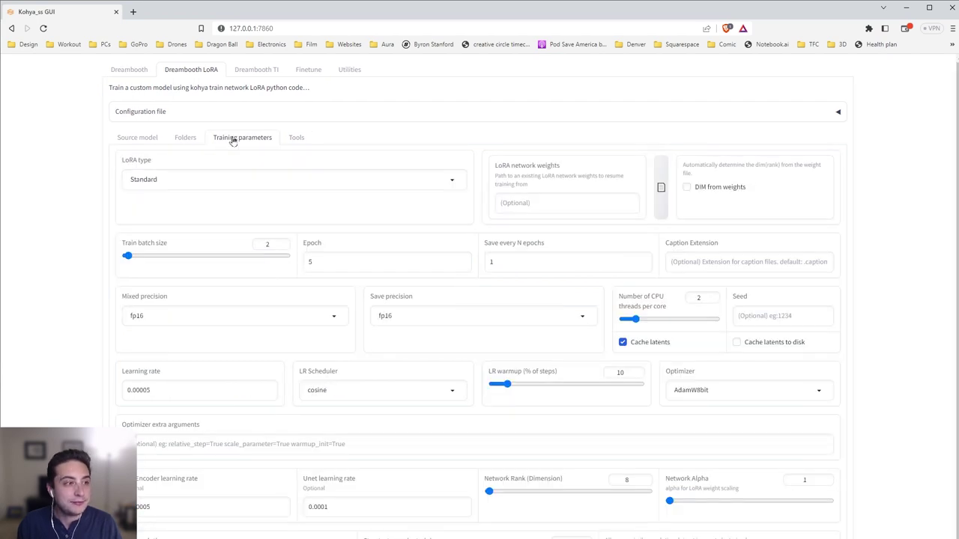
scroll(207, 484, down, 2)
click(178, 524)
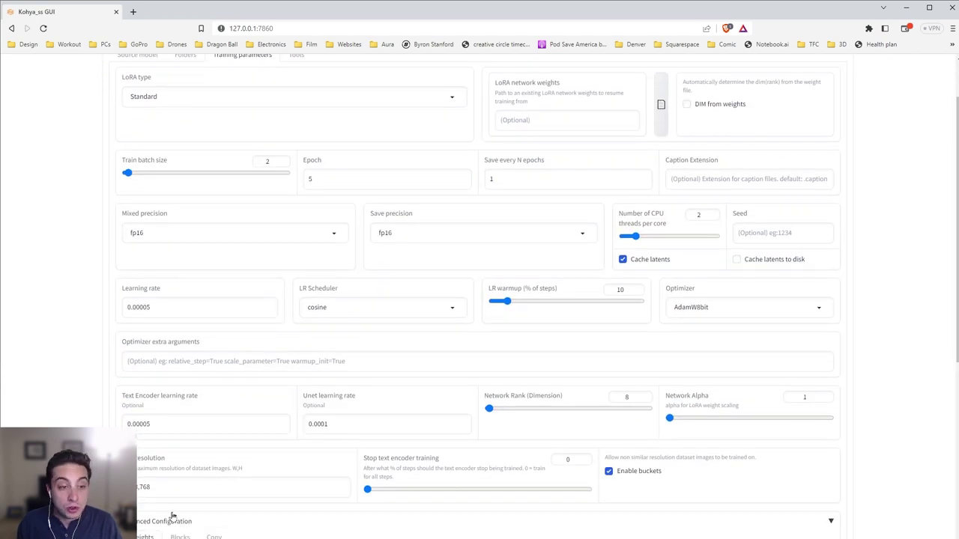
scroll(168, 449, down, 3)
scroll(167, 419, down, 4)
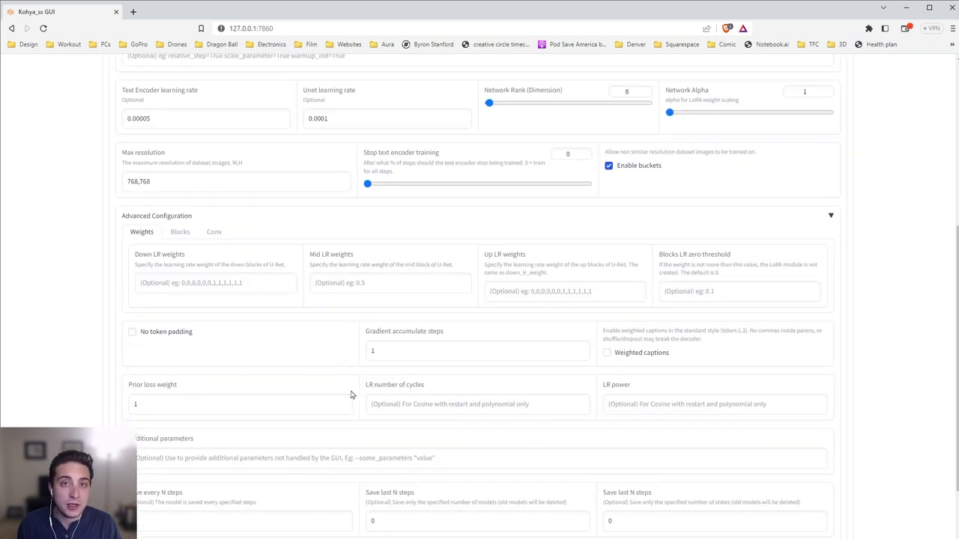
scroll(352, 391, down, 2)
scroll(345, 379, down, 1)
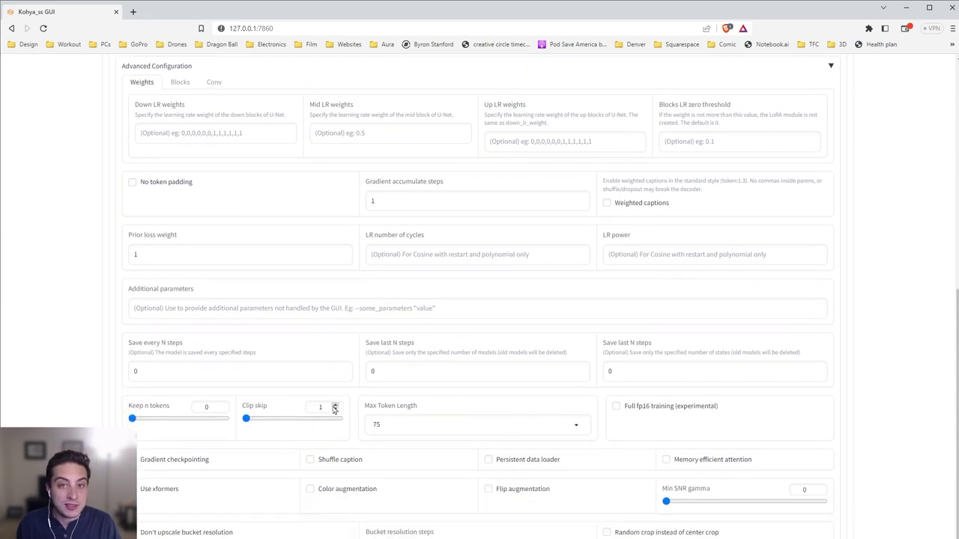
scroll(184, 405, down, 2)
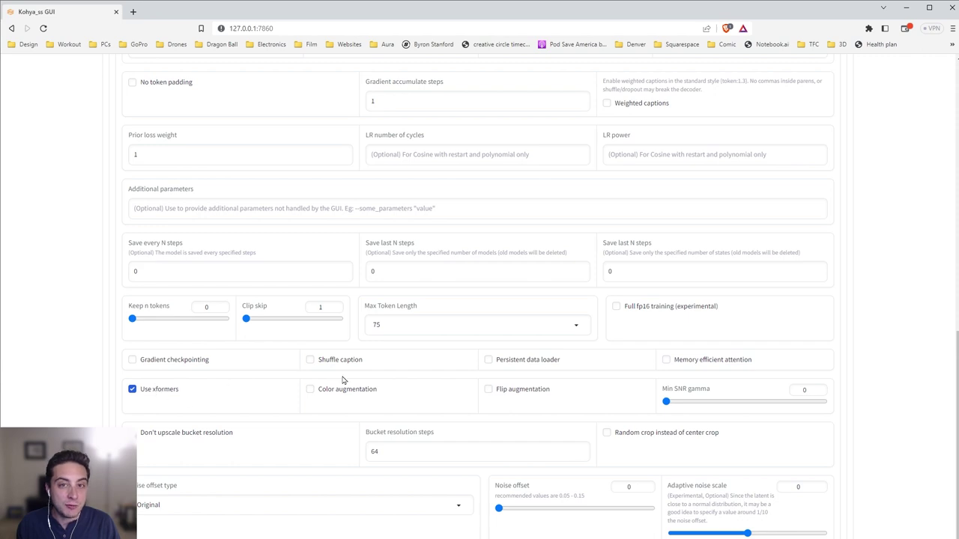
scroll(233, 471, down, 2)
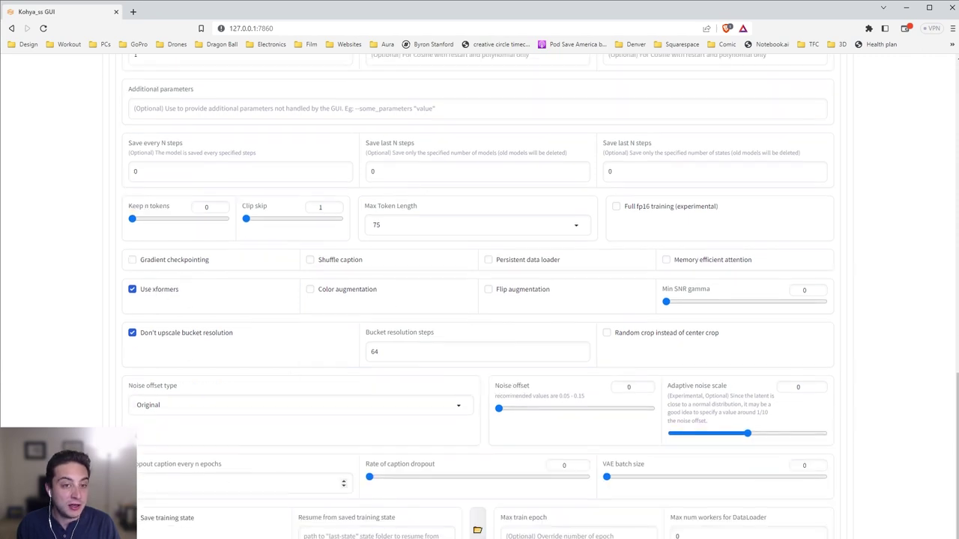
scroll(480, 299, down, 1)
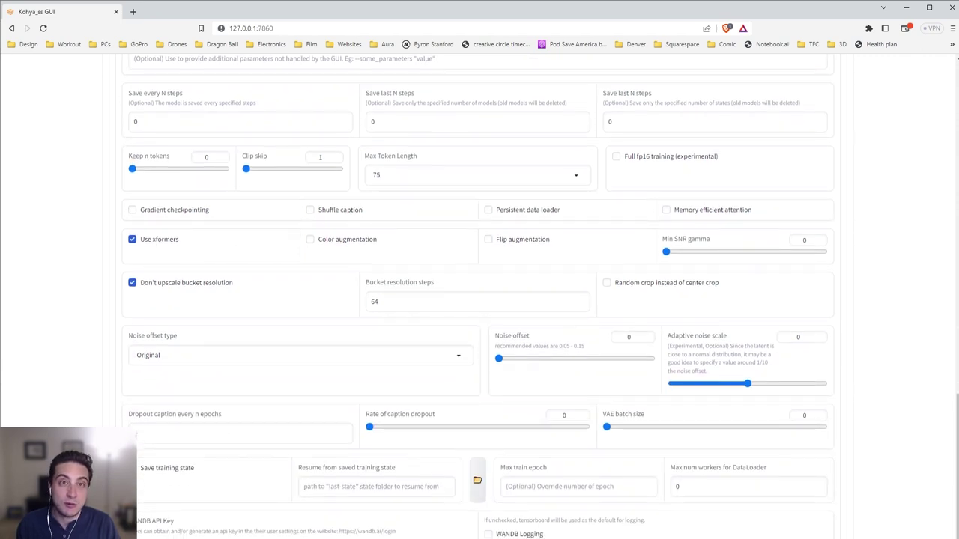
scroll(477, 297, up, 1)
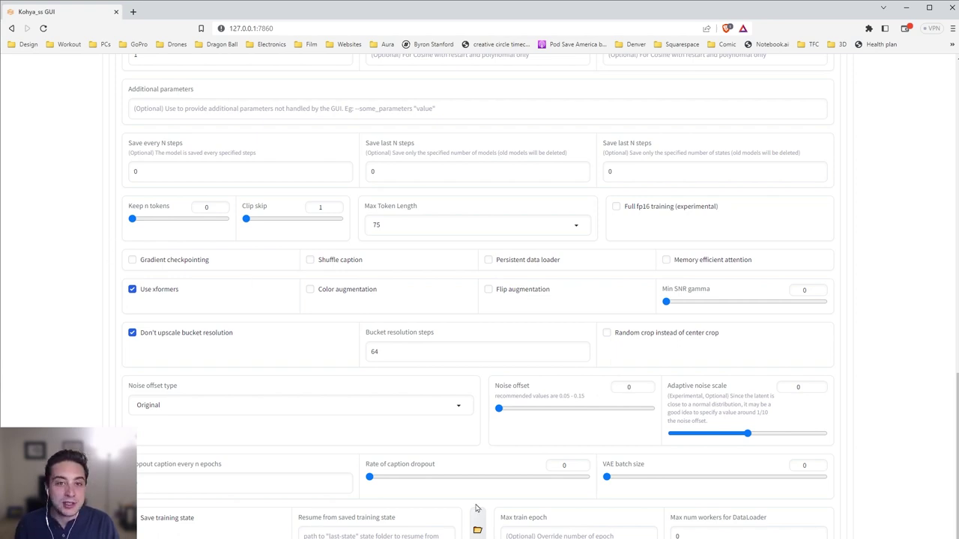
scroll(257, 327, down, 3)
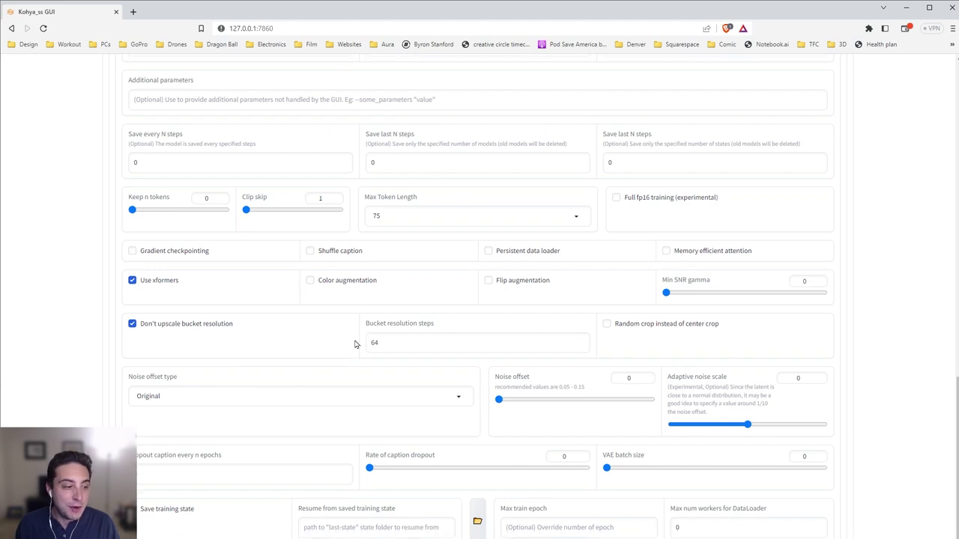
Step: Try enabling gradient checkpointing and memory efficient attention, and switch both options off again
scroll(257, 330, up, 3)
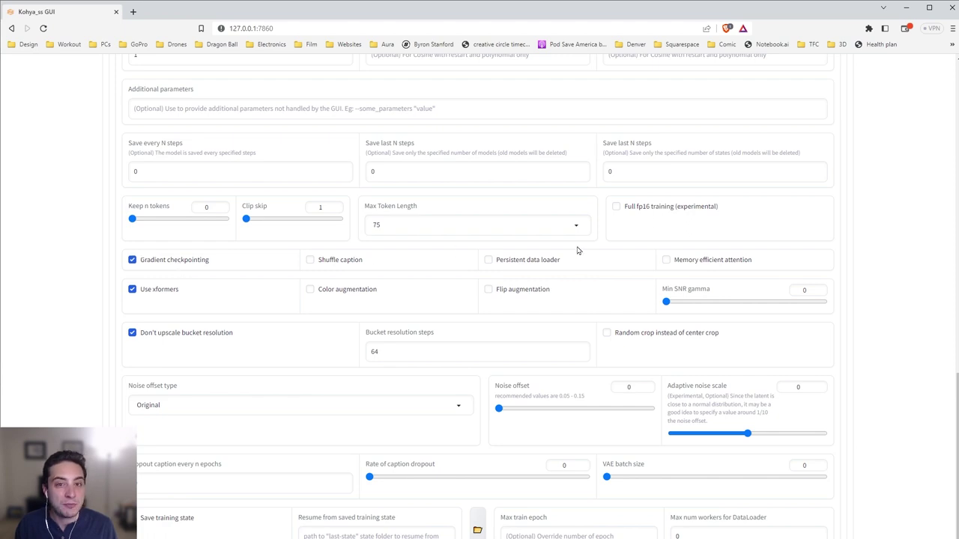
click(686, 262)
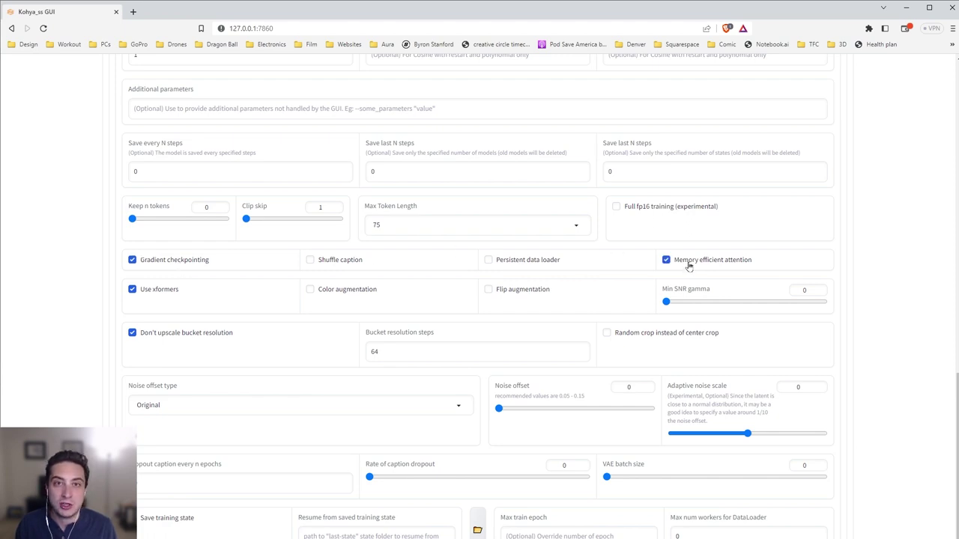
click(688, 263)
click(184, 261)
Step: Save the training setup as a configuration file named eyedsgn in the eyedsgn_new folder
scroll(97, 330, up, 4)
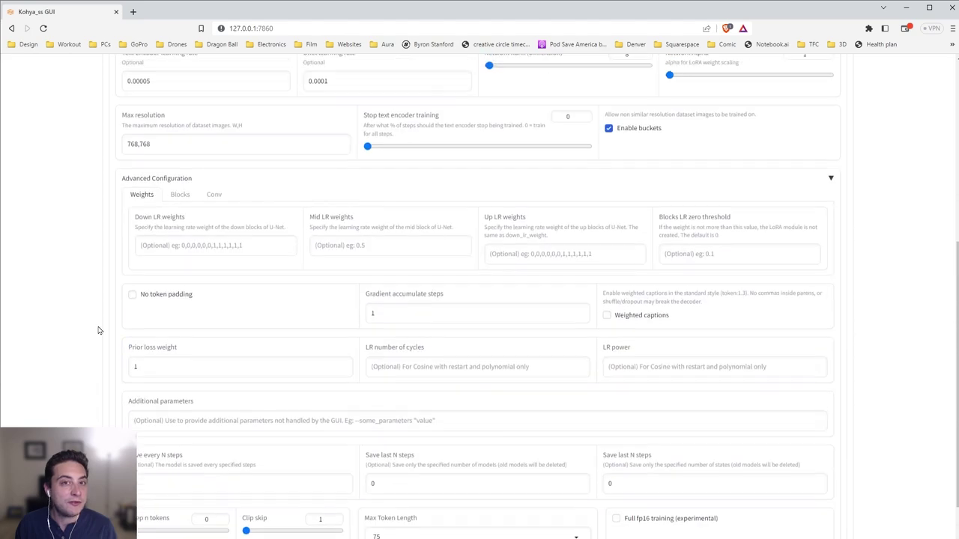
scroll(97, 331, up, 5)
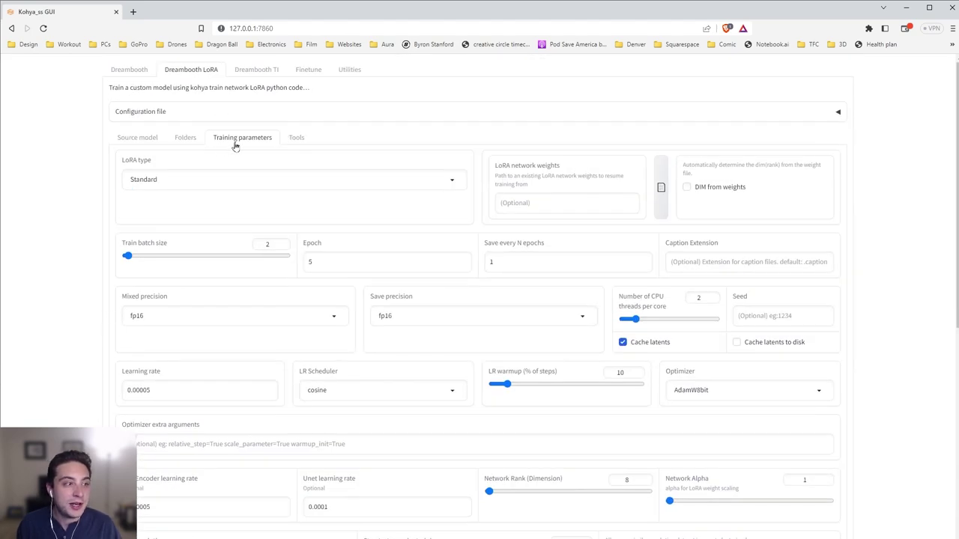
click(228, 121)
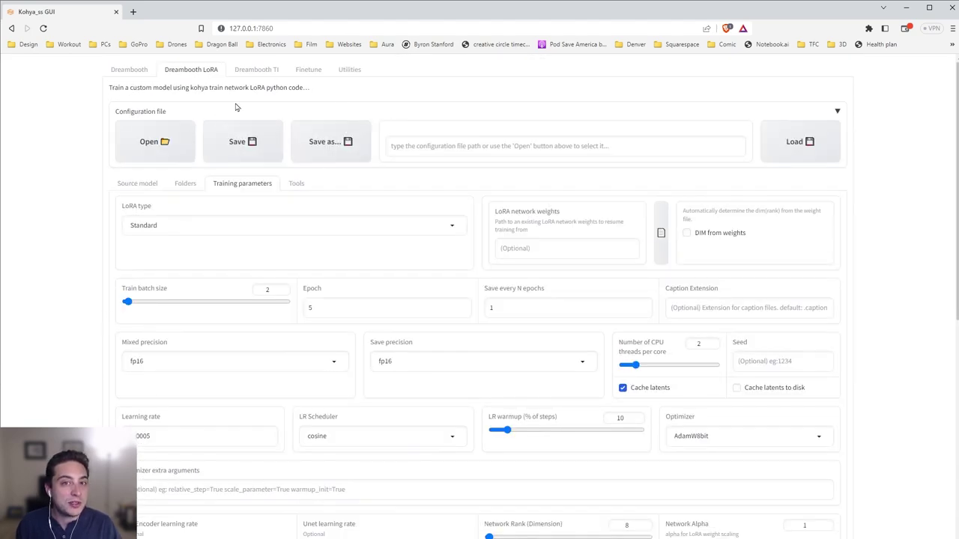
click(325, 142)
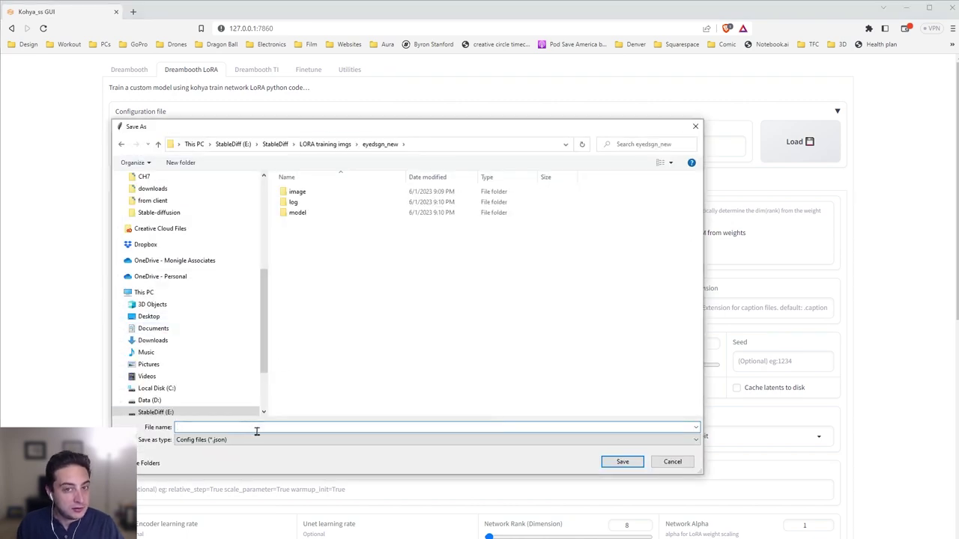
text(eyedsgn)
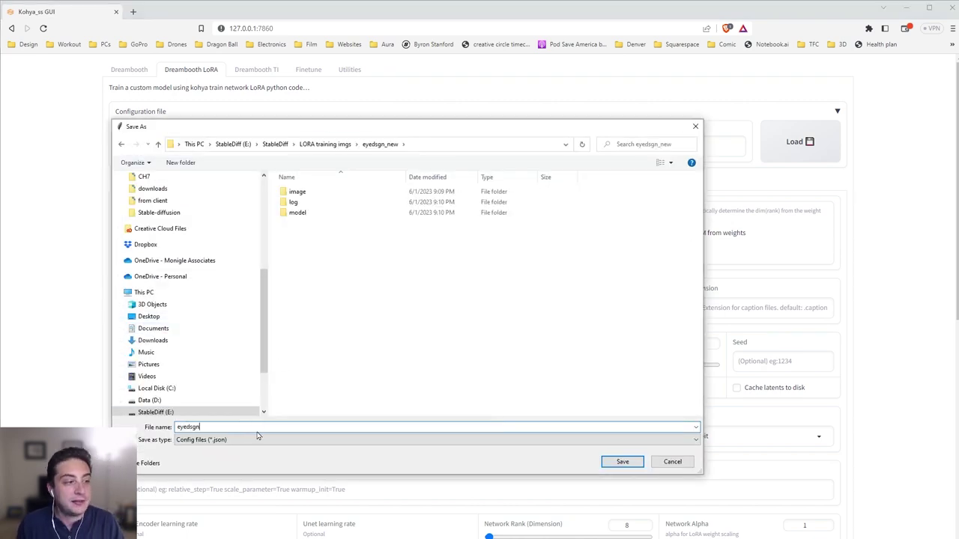
key(Return)
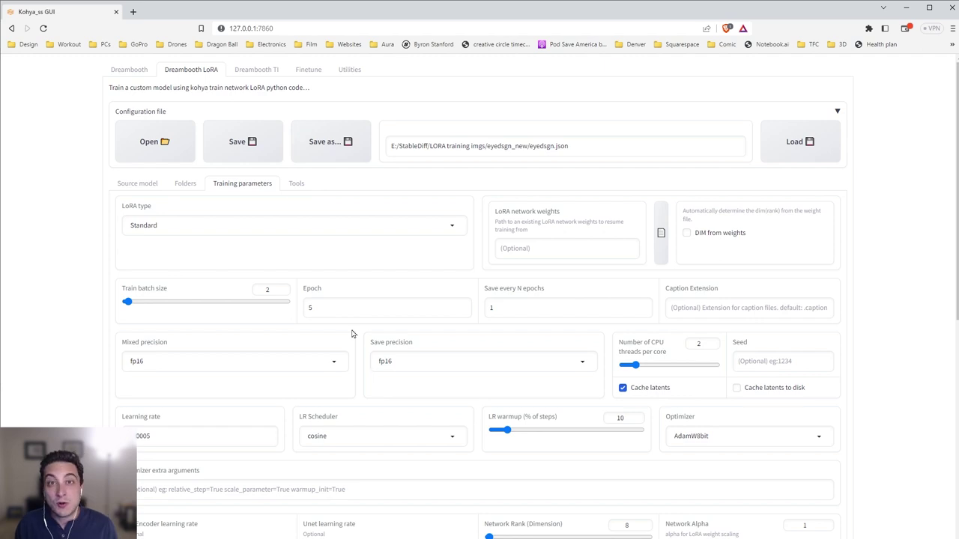
Step: In the WD14 captioning utility, set the image folder to E:\StableDiff\LORA training imgs\eyedsgn_new\image\100_test
click(349, 69)
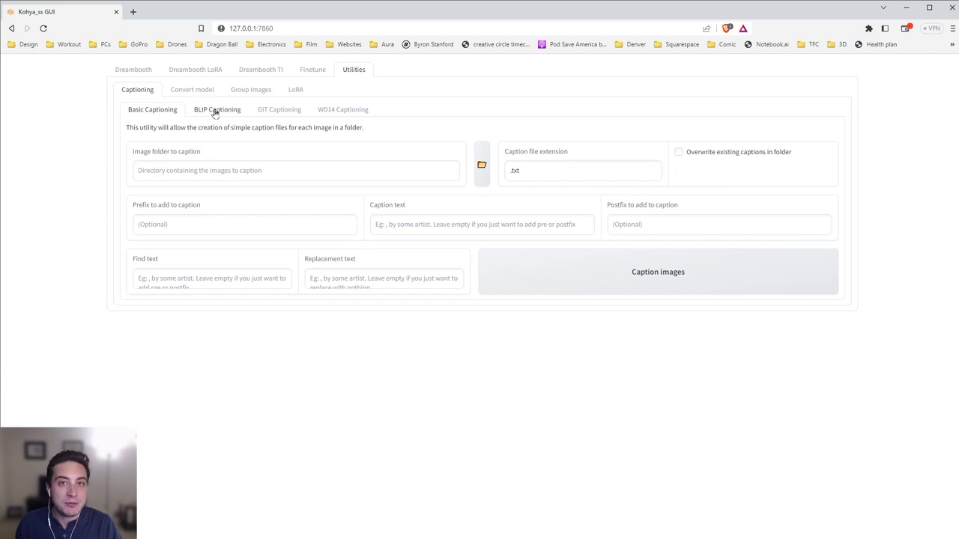
click(327, 111)
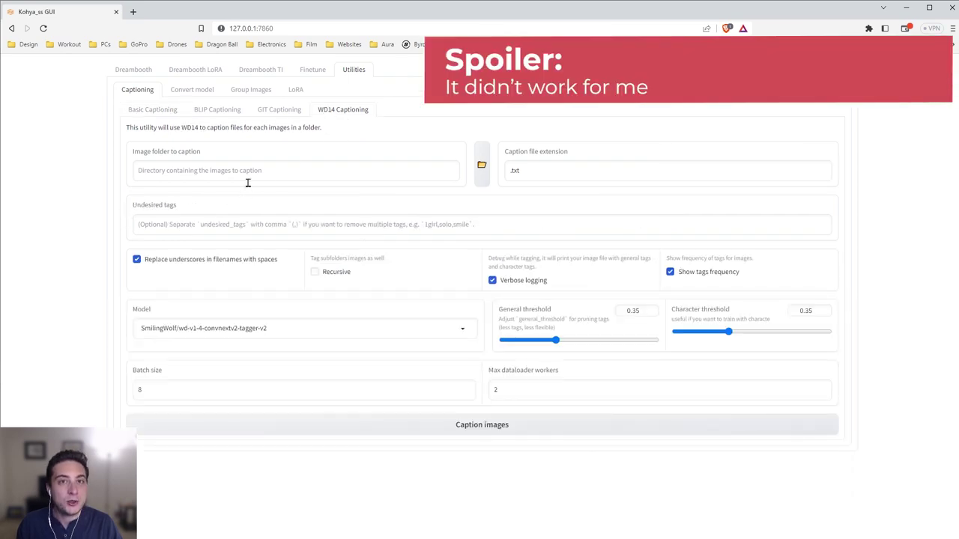
key(alt+Tab)
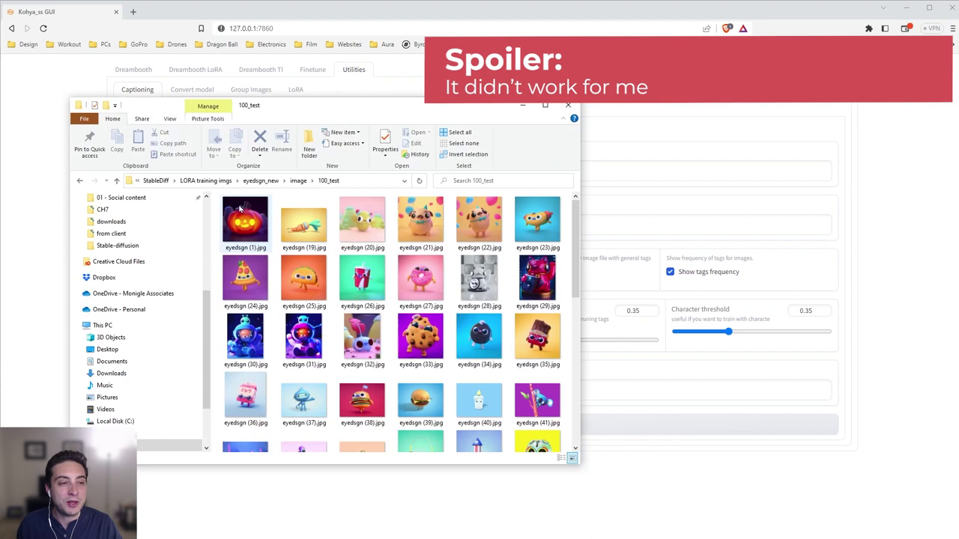
click(336, 181)
key(alt+Tab)
click(305, 176)
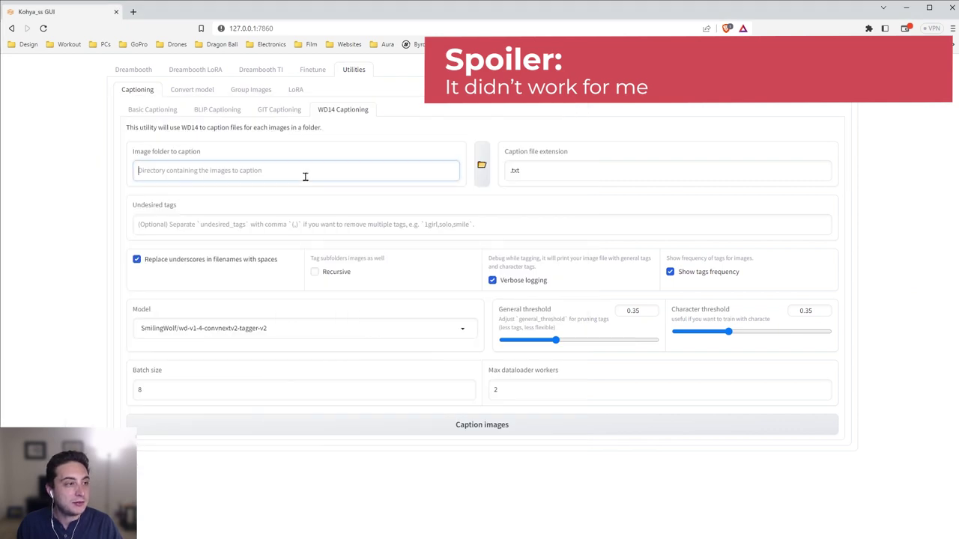
text(E:\StableDiff\LORA training imgs\eyedsgn_new\image\100_test)
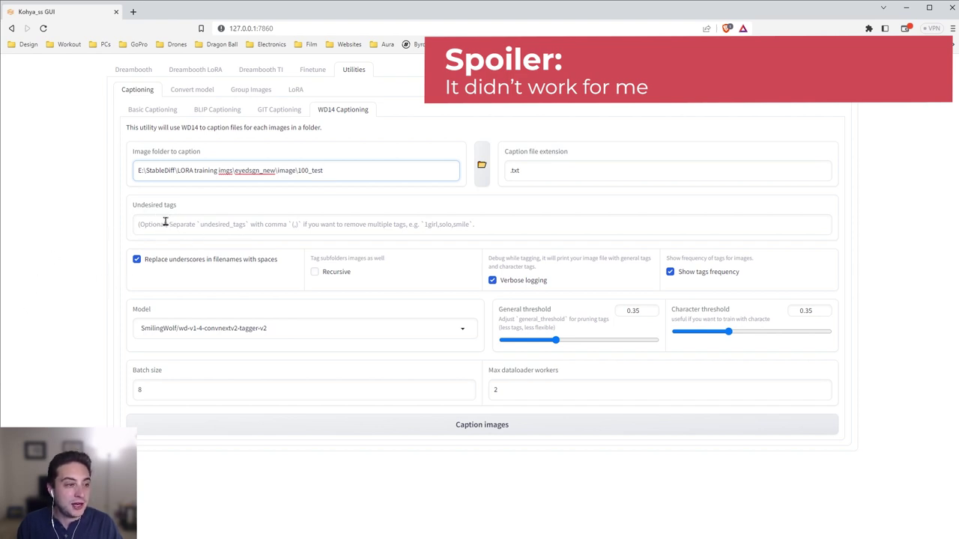
Step: Caption the images with the SmilingWolf/wd-v1-4-convnextv2-tagger-v2 model, then check the console output and the 100_test folder
click(177, 329)
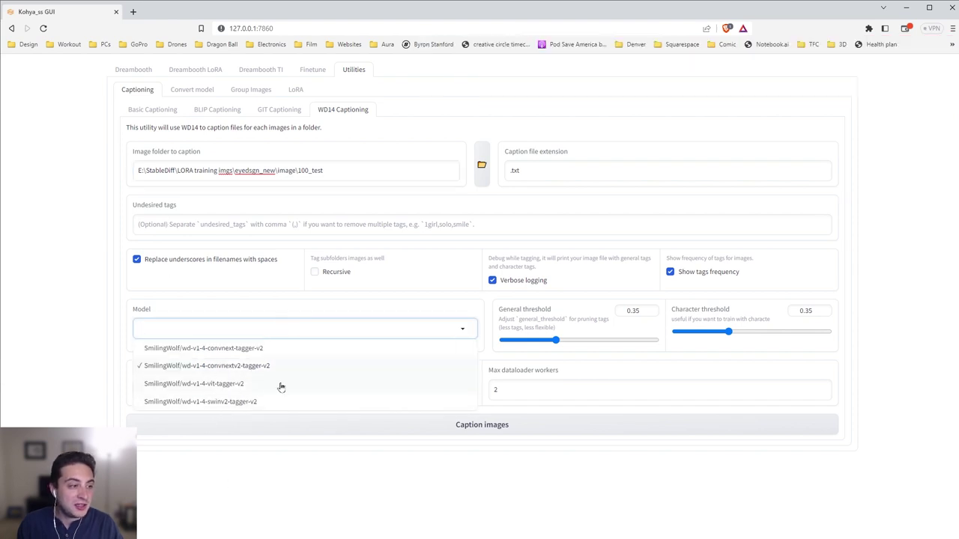
click(256, 505)
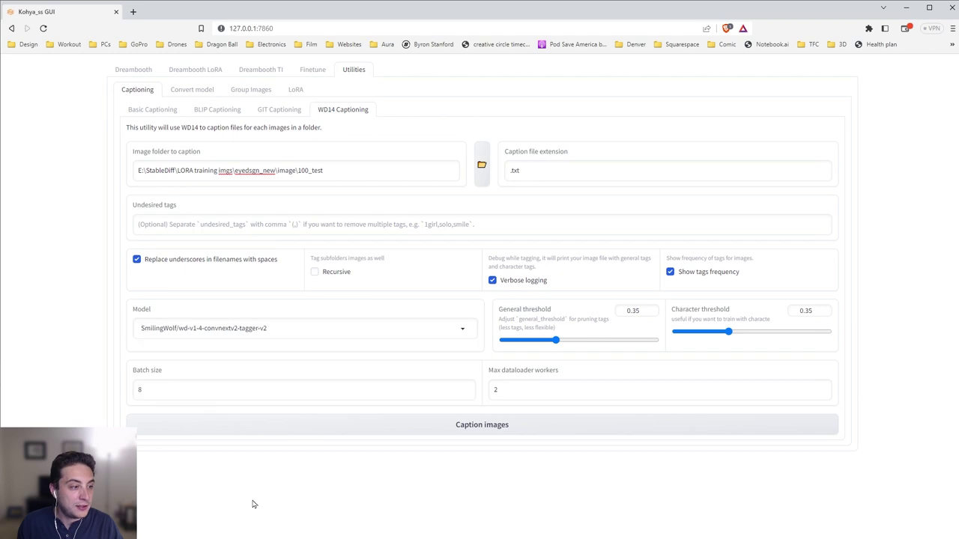
click(455, 434)
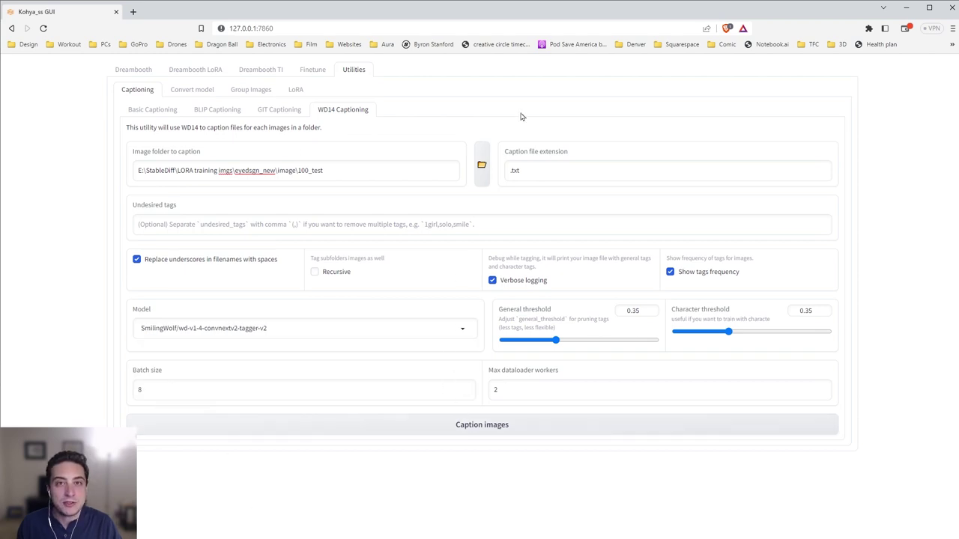
key(alt+Tab)
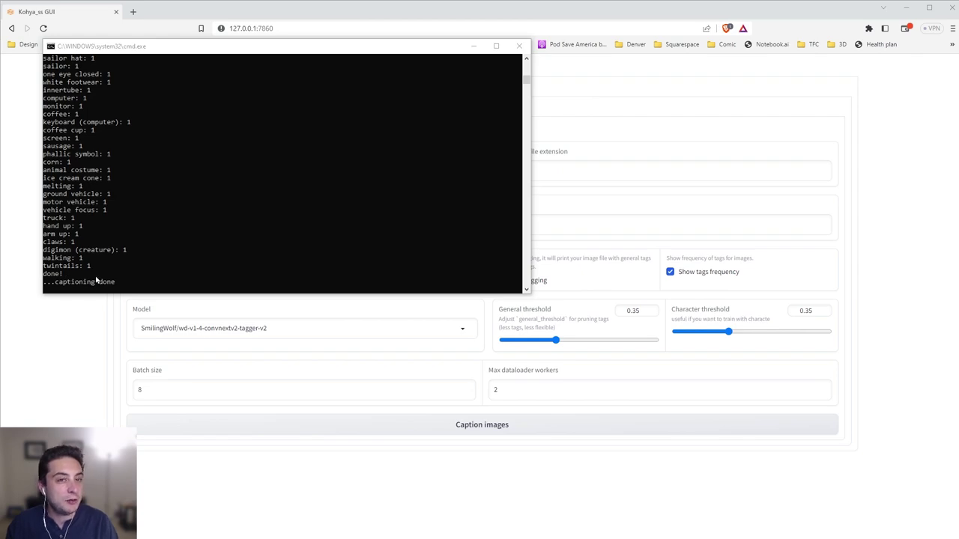
key(alt+Tab)
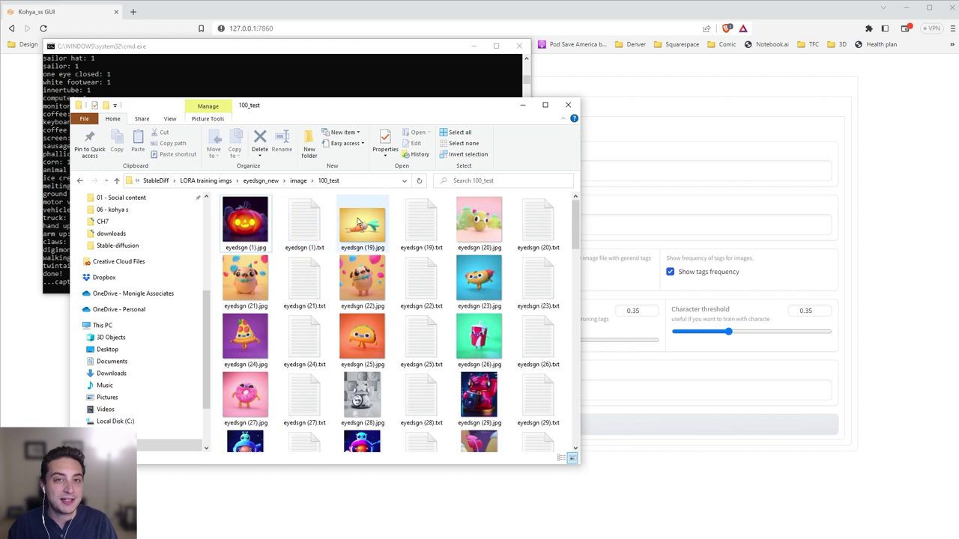
Step: List the 100_test files with details, select all the JPG images and open their names for batch renaming
key(ctrl+shift+6)
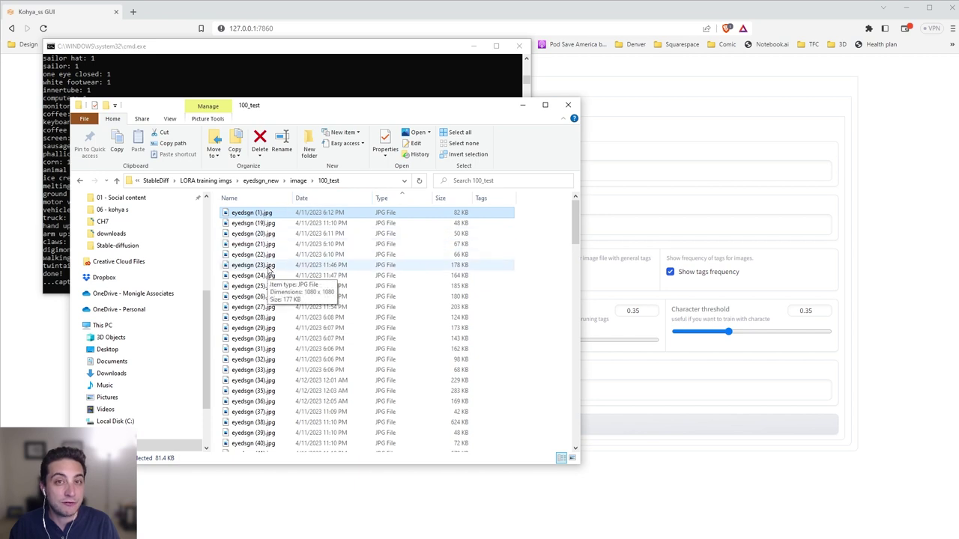
scroll(255, 296, down, 18)
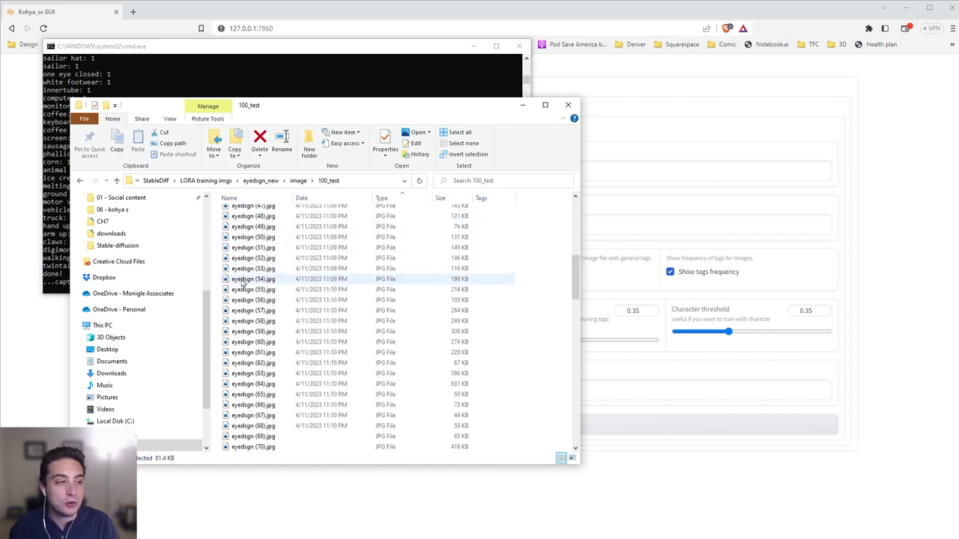
scroll(250, 320, up, 4)
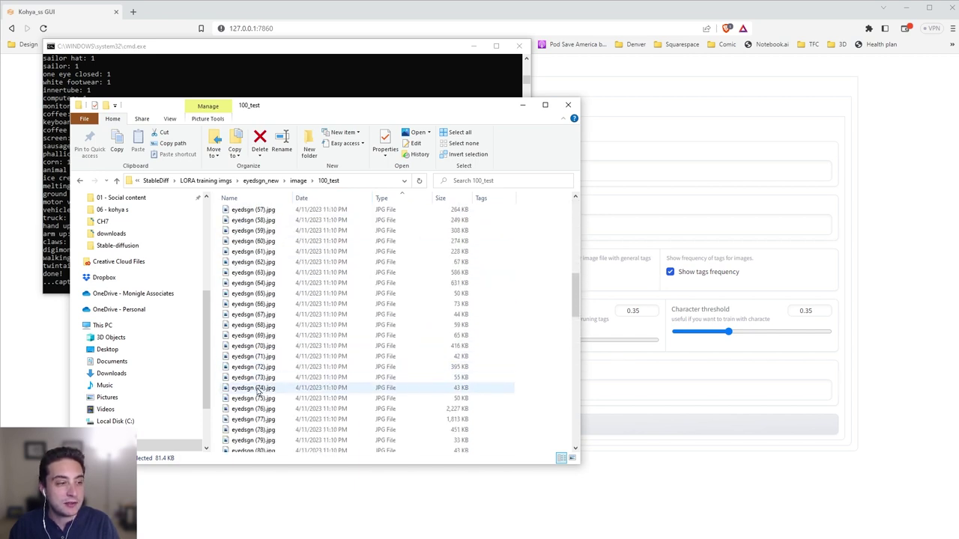
shift+click(254, 415)
click(283, 149)
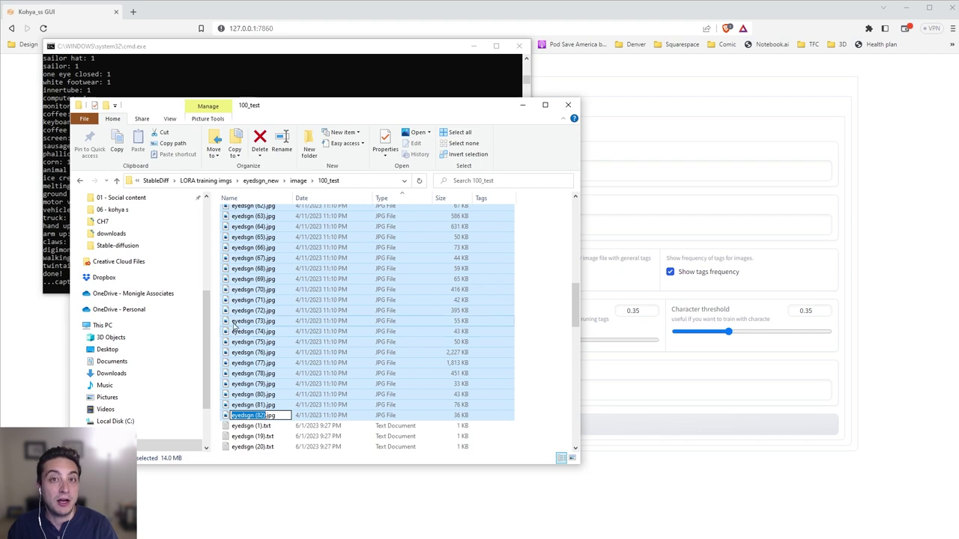
key(Return)
scroll(245, 337, up, 7)
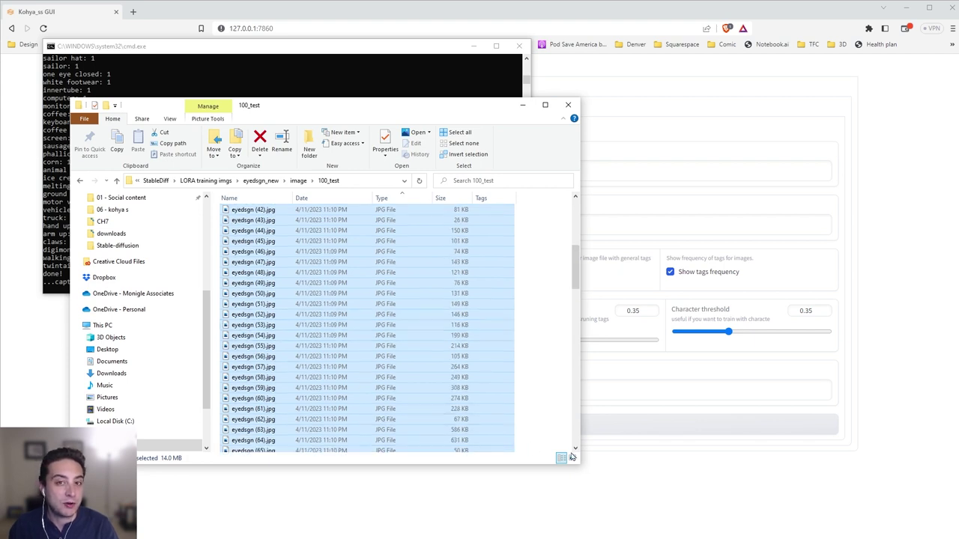
key(ctrl+shift+2)
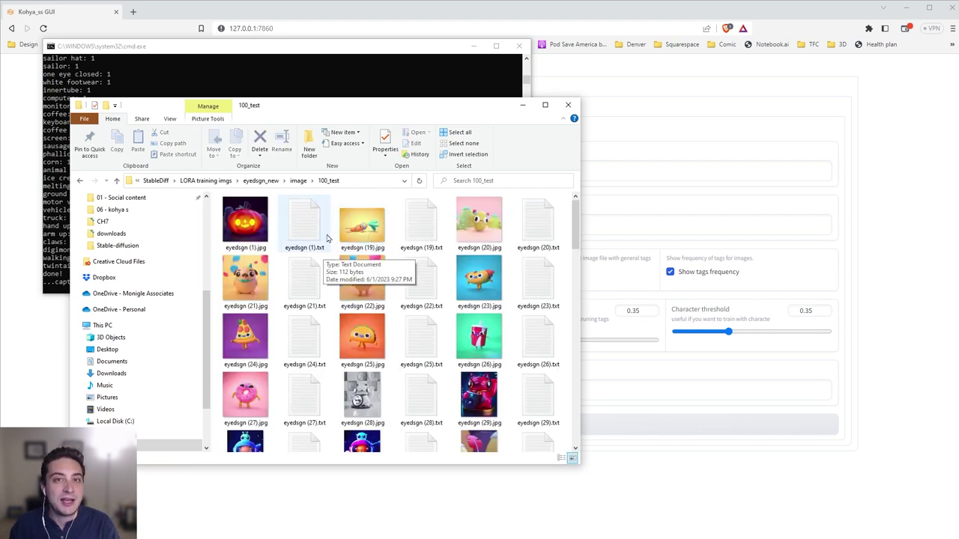
Step: Open the caption file eyedsgn (1).txt in Notepad, widen the window to read its full tag line, and close it
double_click(316, 231)
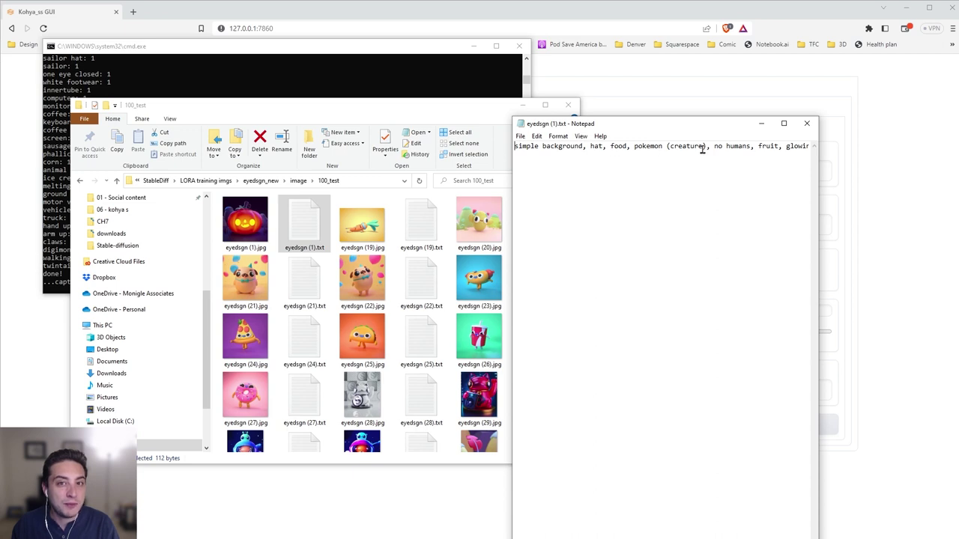
drag(721, 147, 806, 147)
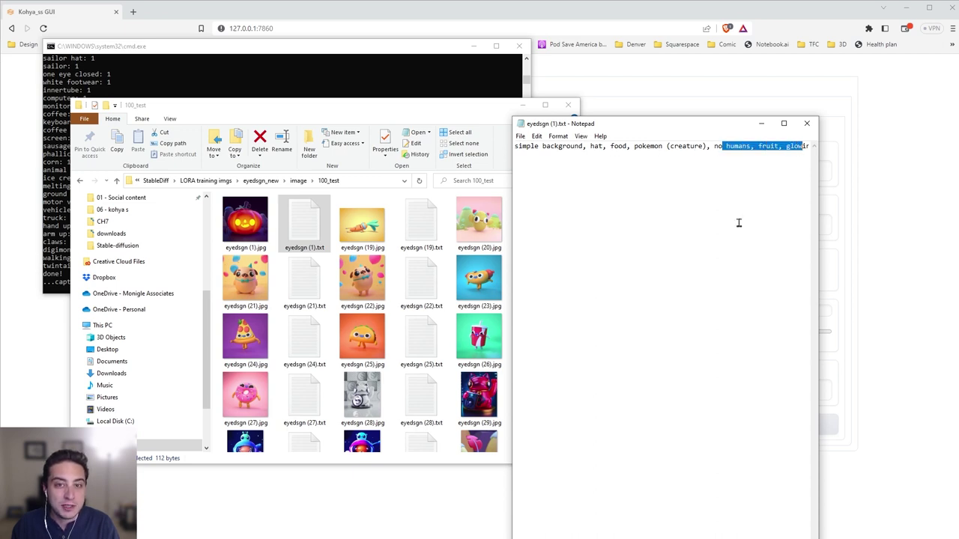
drag(819, 379, 941, 360)
click(731, 327)
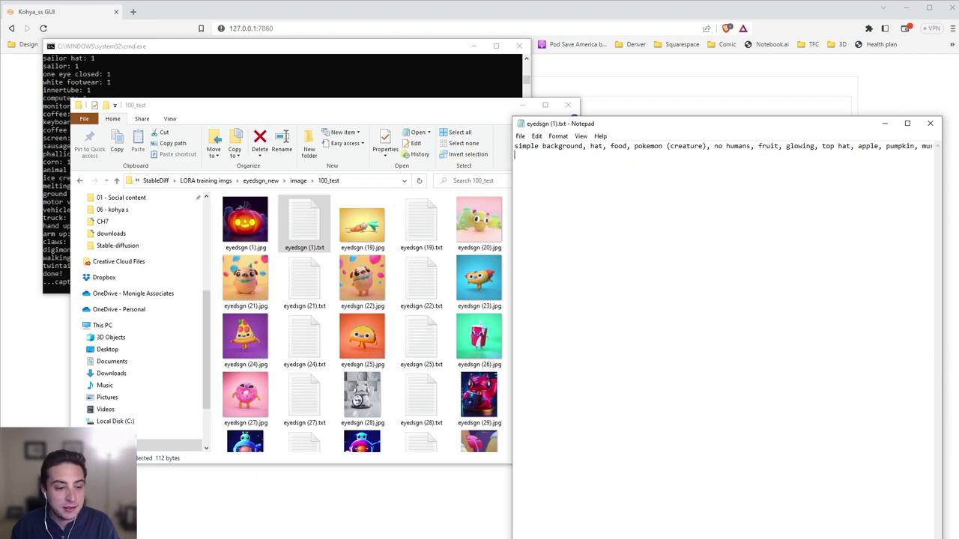
scroll(726, 327, right, 3)
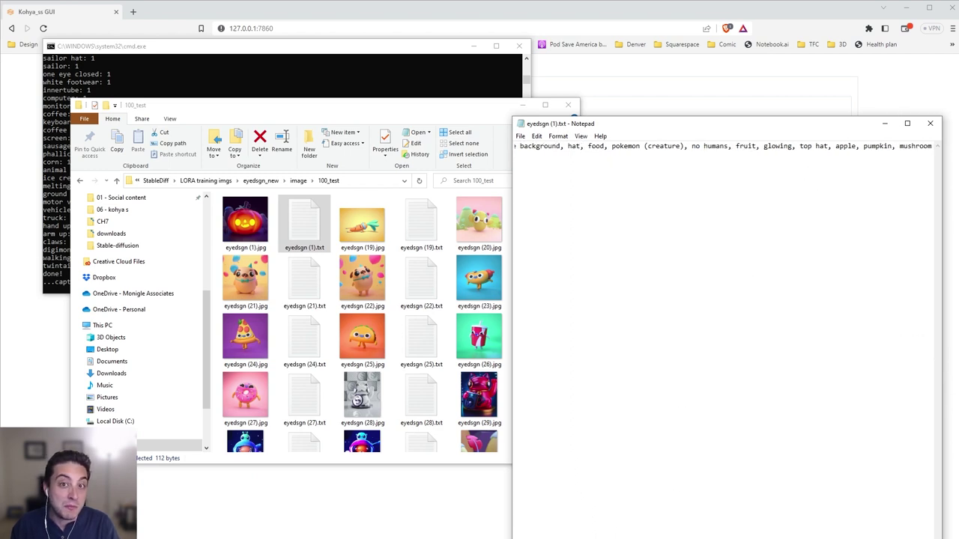
click(930, 123)
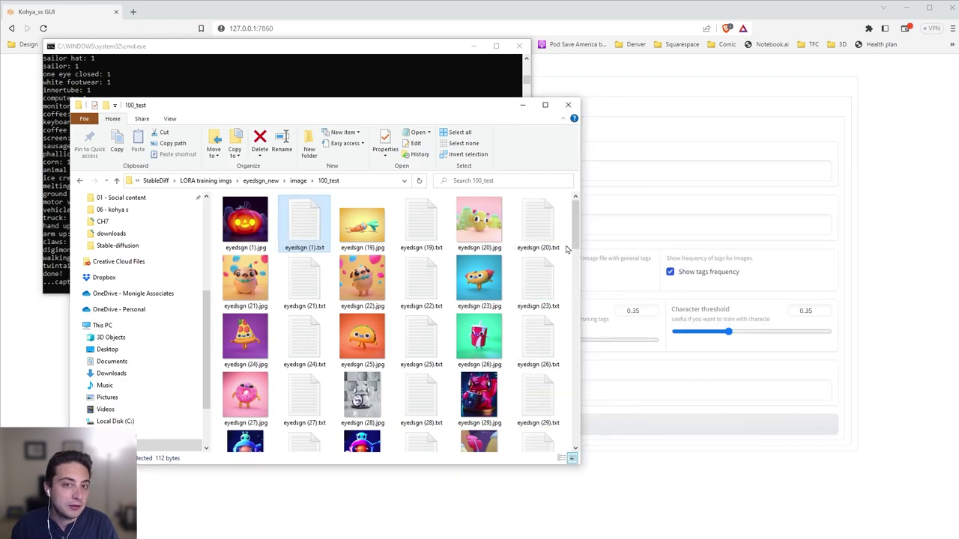
Step: View the image eyedsgn (19).jpg and read the caption files eyedsgn (19).txt and eyedsgn (20).txt
double_click(362, 225)
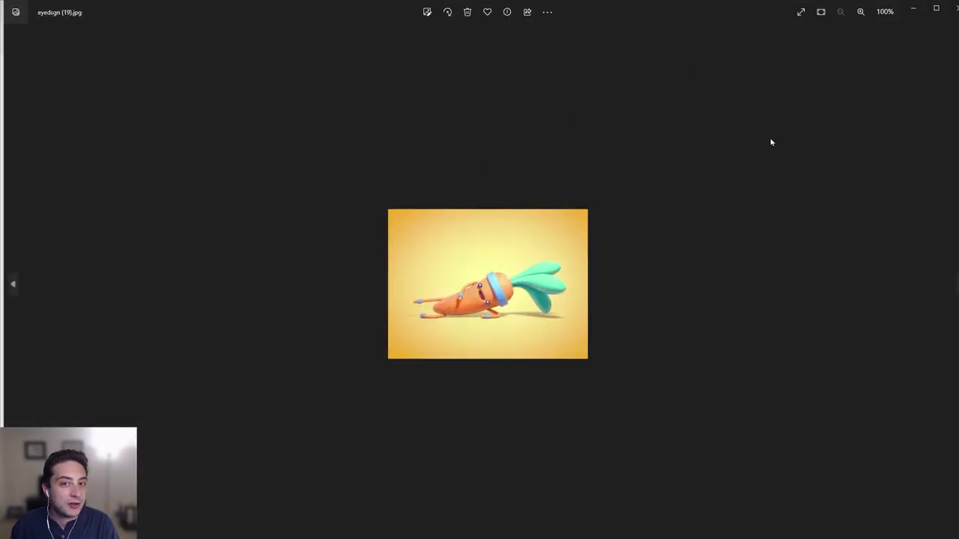
click(951, 7)
double_click(421, 220)
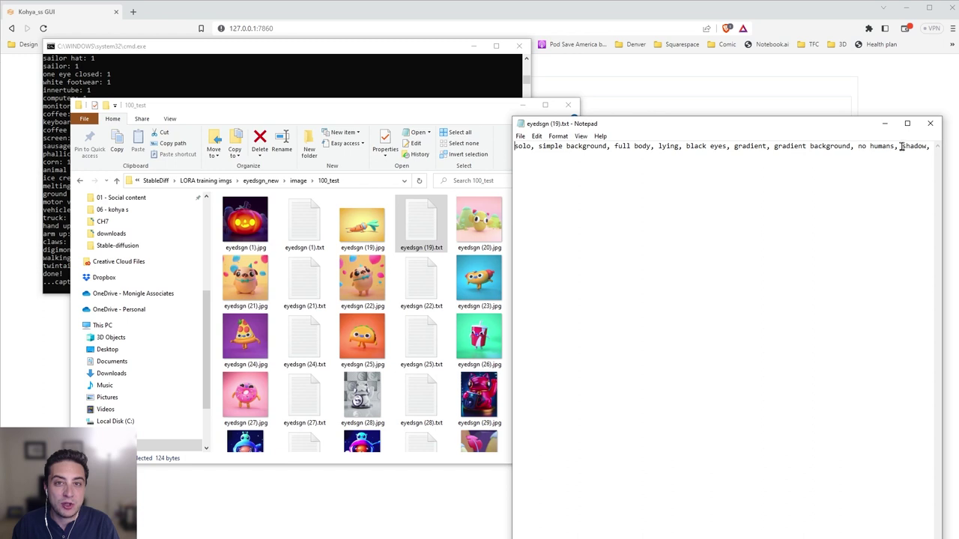
scroll(727, 147, right, 3)
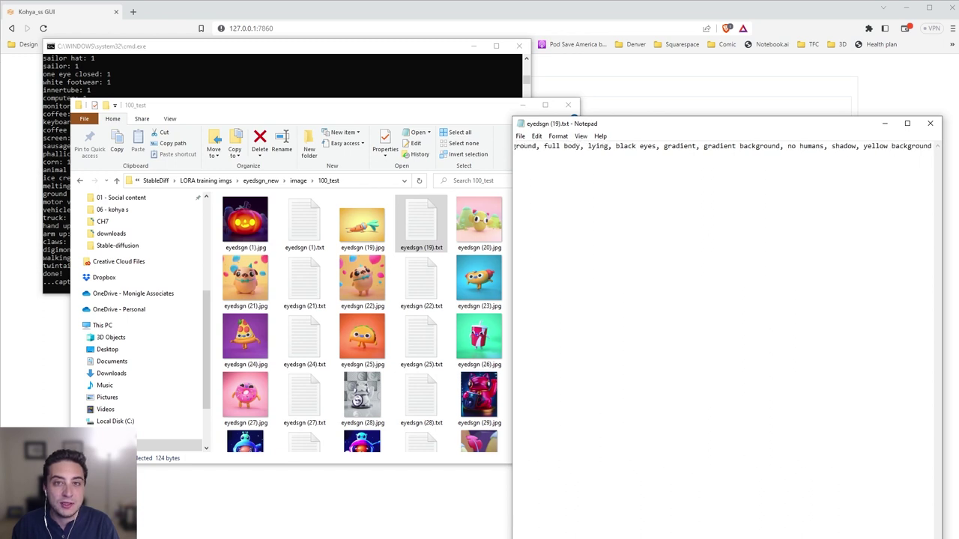
click(929, 123)
double_click(538, 225)
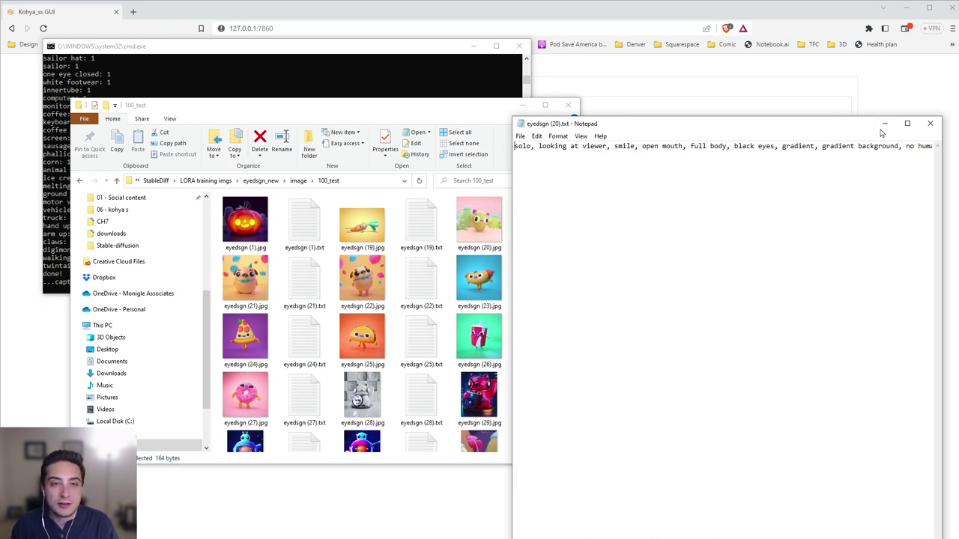
key(alt+F4)
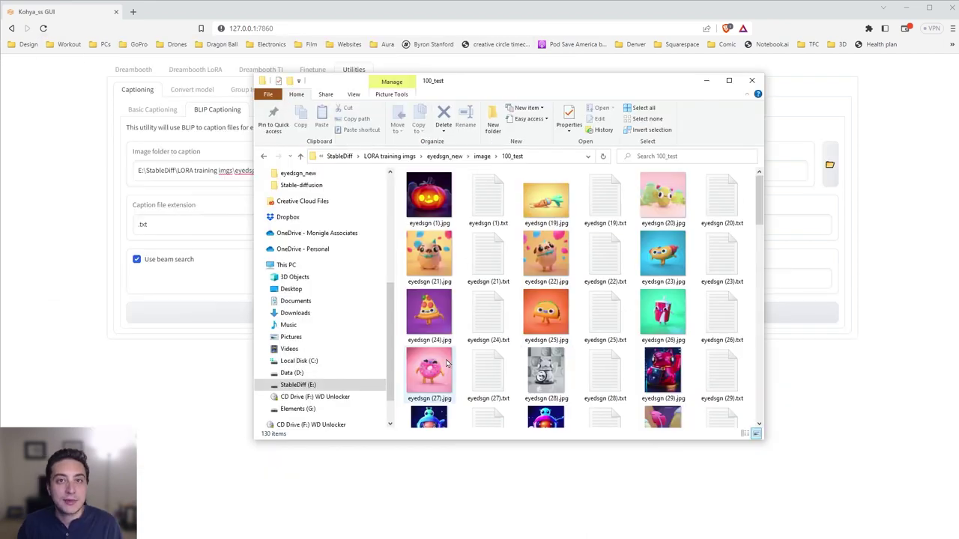
Step: Return to the BLIP captioning utility in Kohya_ss and examine the eyedsgn caption prefix
click(221, 106)
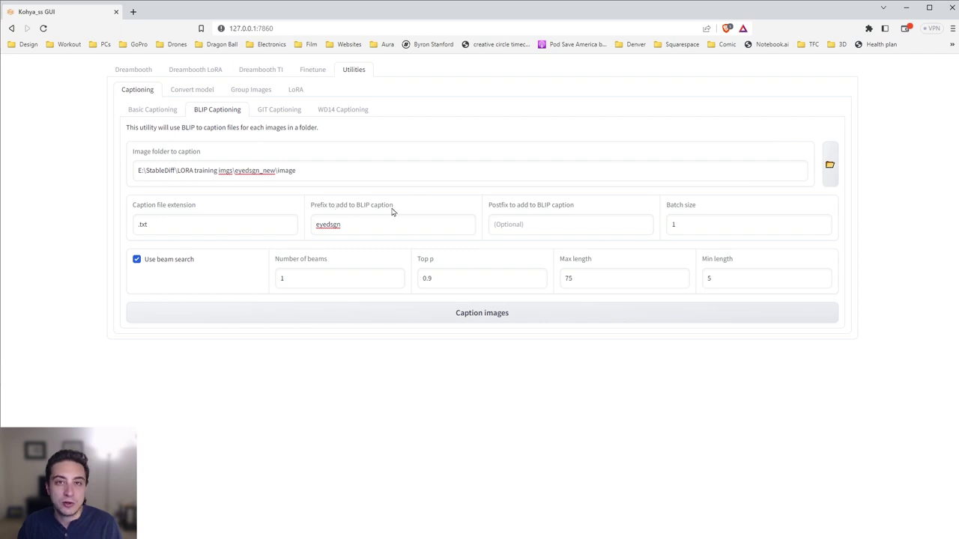
double_click(365, 231)
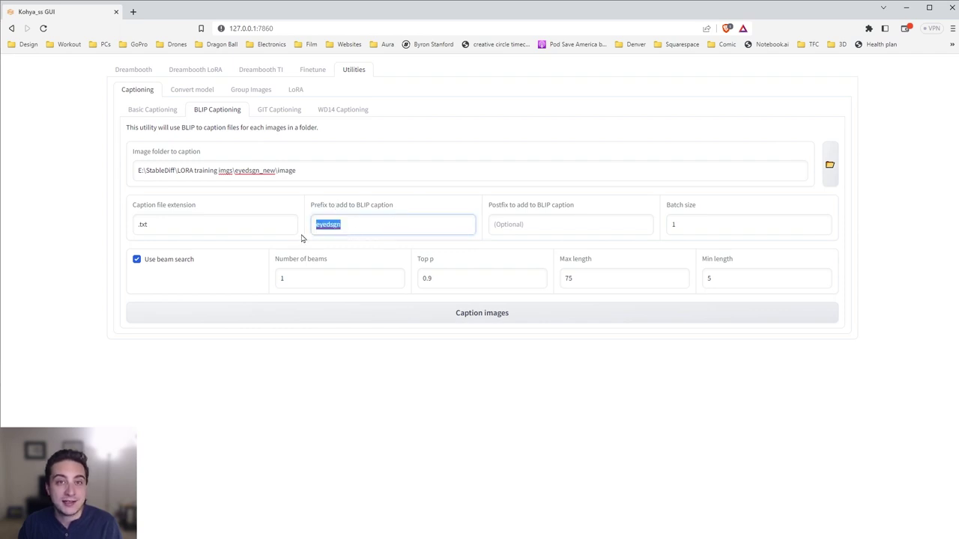
click(341, 227)
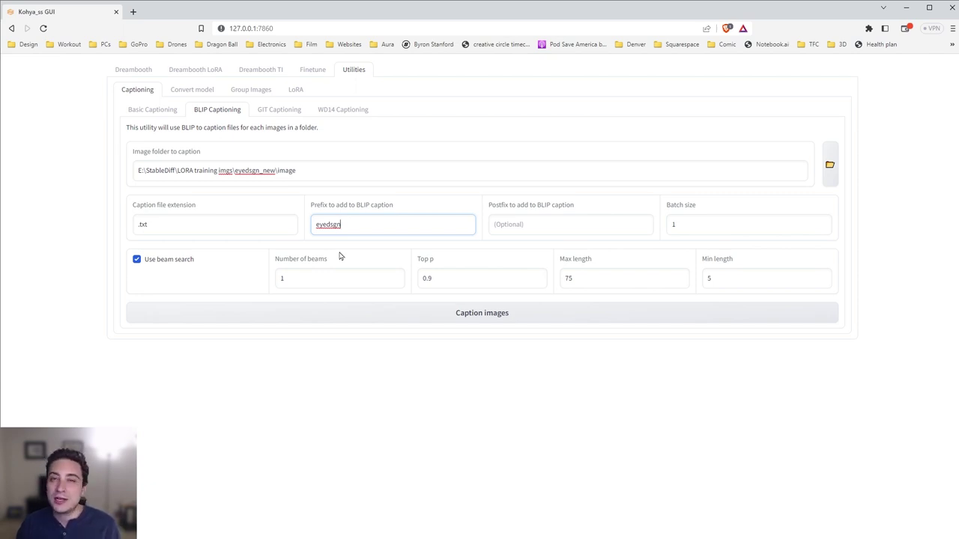
Step: Switch to the 100_test folder and read the caption files eyedsgn (1).txt and eyedsgn (19).txt
key(alt+Tab)
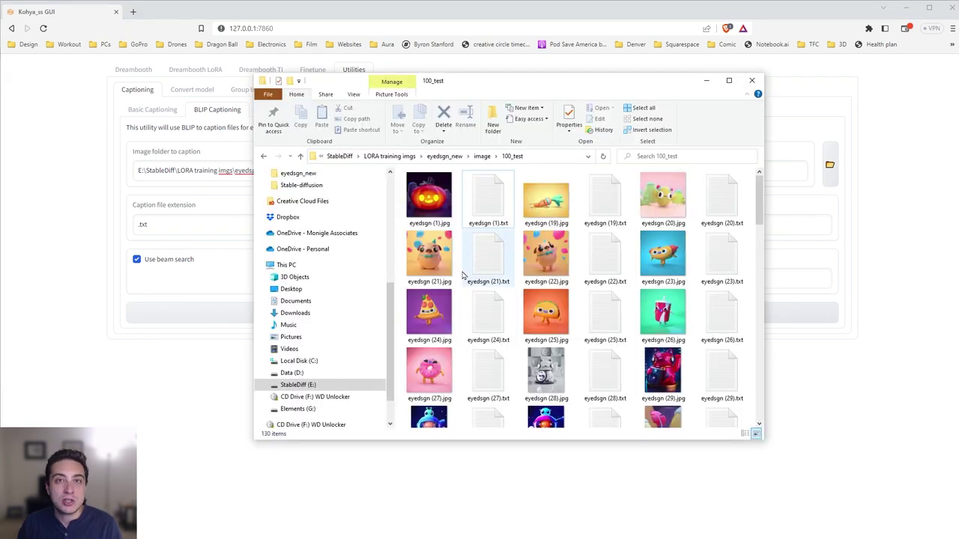
double_click(487, 200)
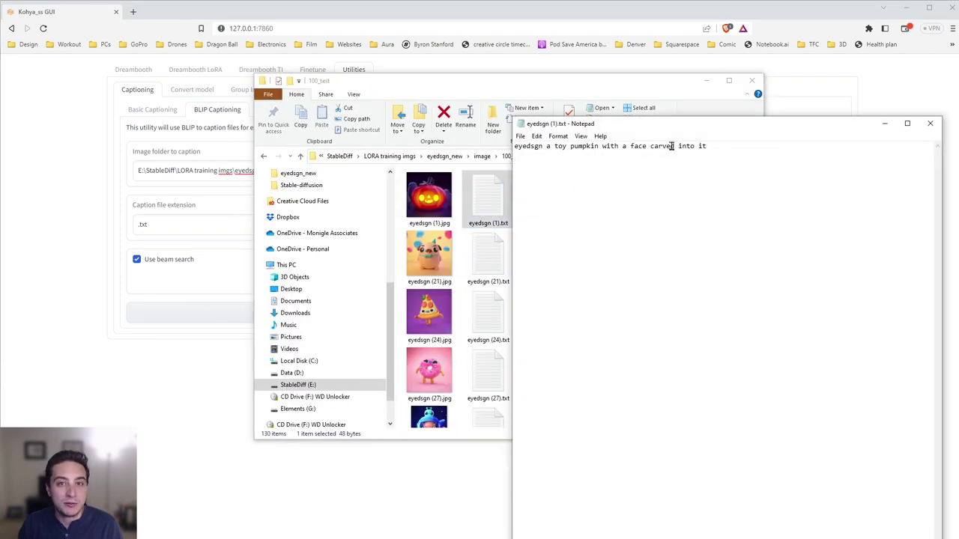
click(930, 123)
double_click(604, 196)
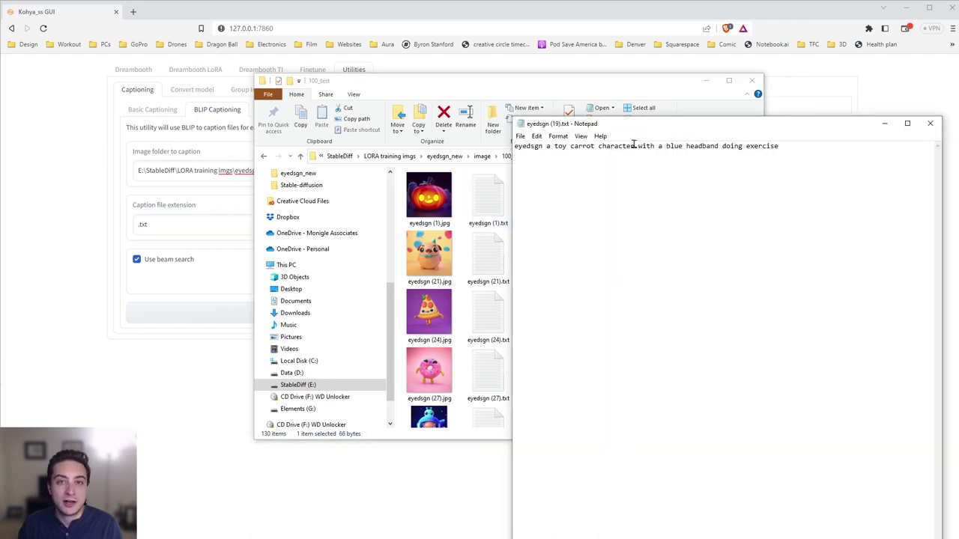
click(930, 123)
Step: Open eyedsgn (20).txt beside the image eyedsgn (20).jpg and compare them, highlighting "a toy" in the caption
double_click(722, 196)
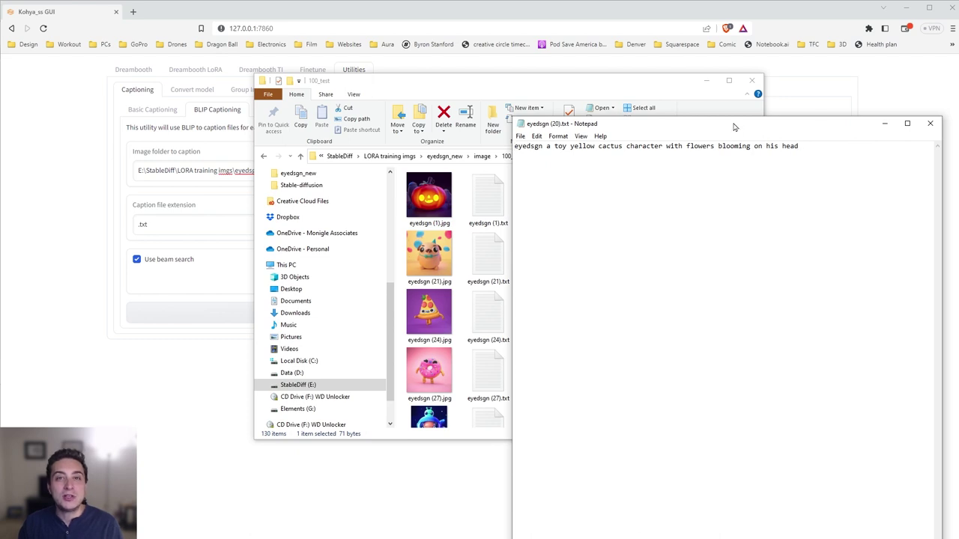
drag(736, 128, 895, 130)
double_click(656, 196)
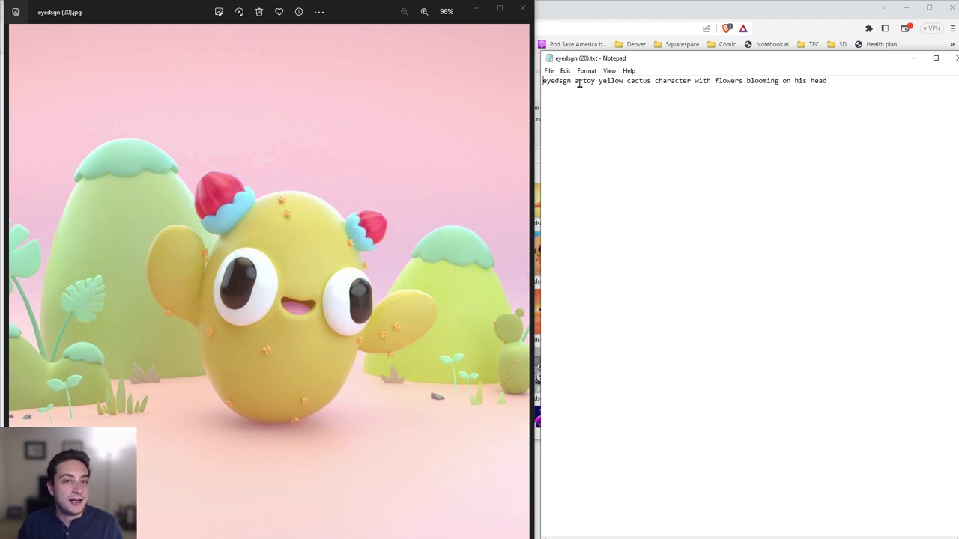
drag(571, 82, 601, 83)
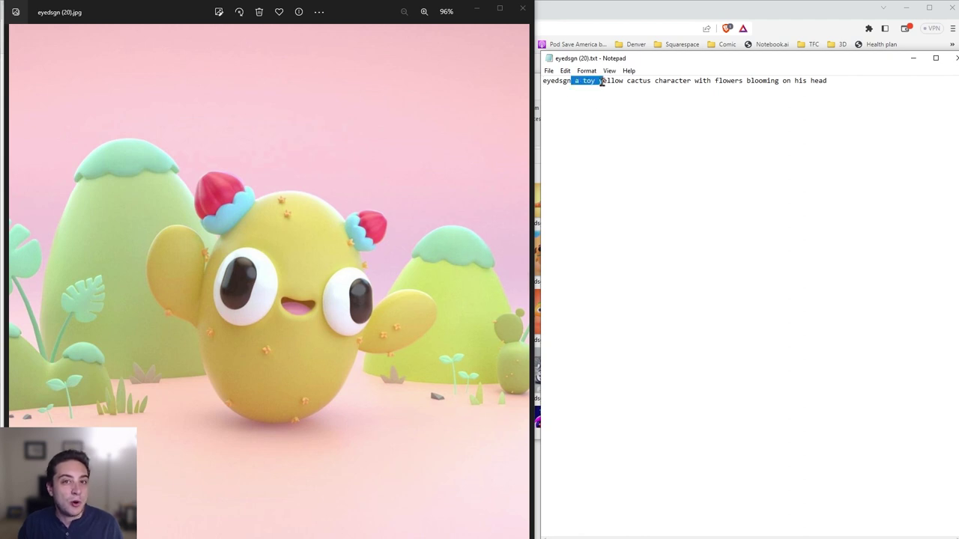
click(678, 81)
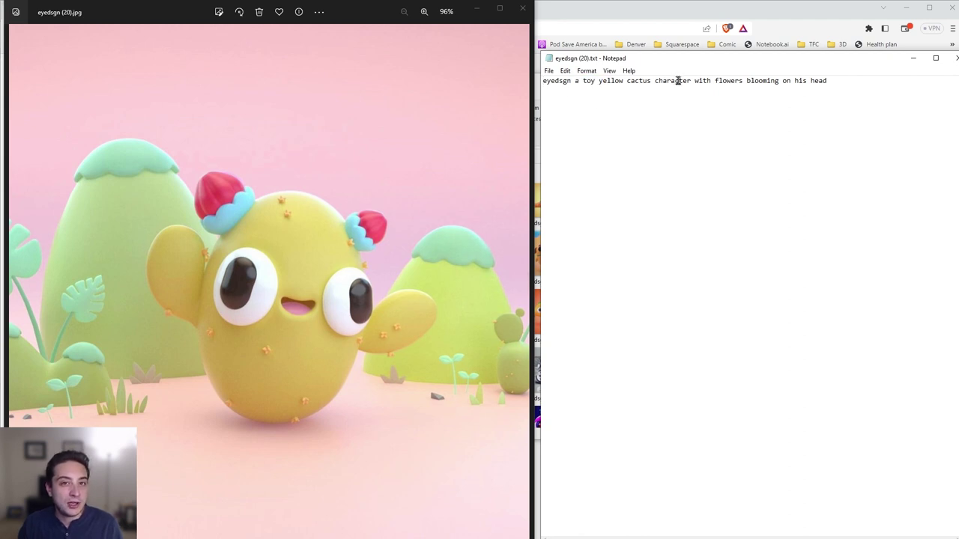
Step: Browse the remaining images in the 100_test folder and close the open eyedsgn (20) image and caption
click(536, 217)
scroll(558, 292, down, 4)
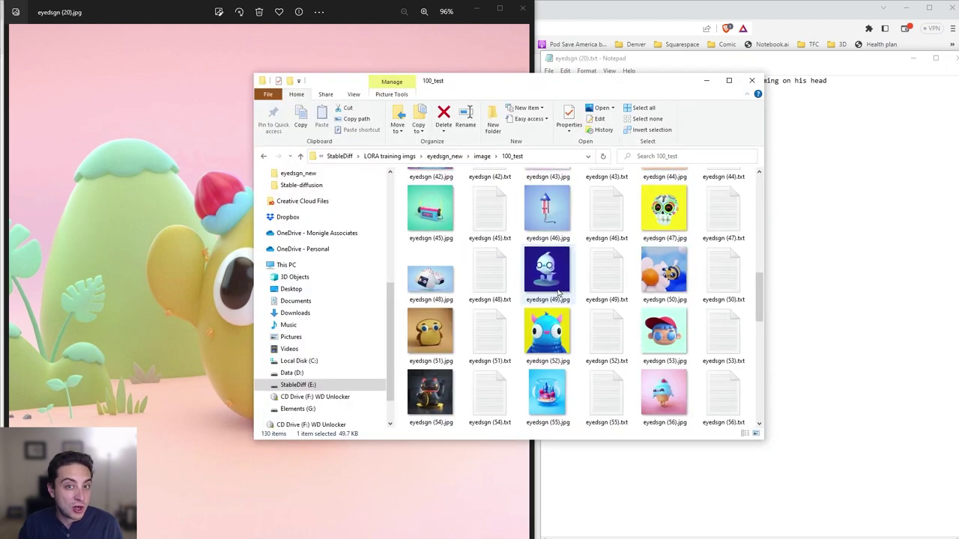
scroll(558, 292, down, 2)
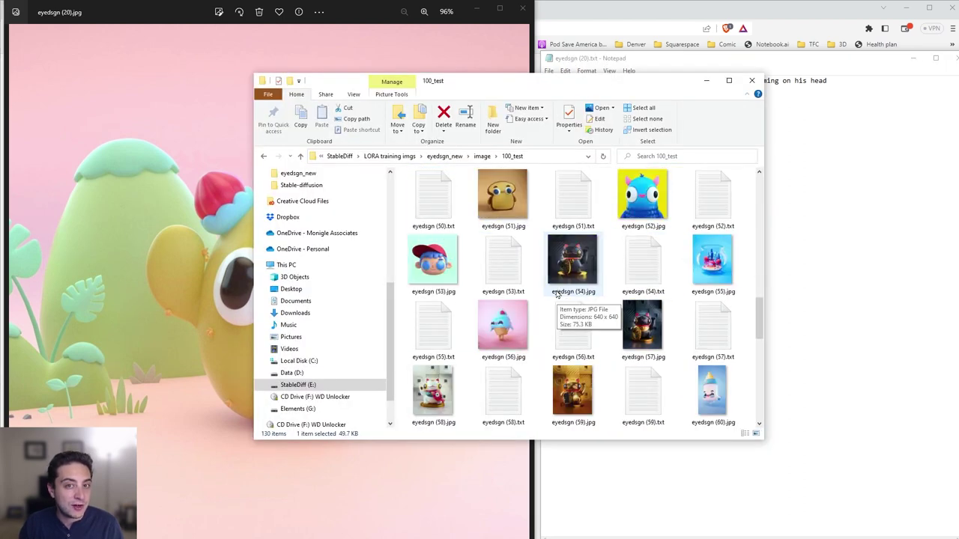
key(ctrl+w)
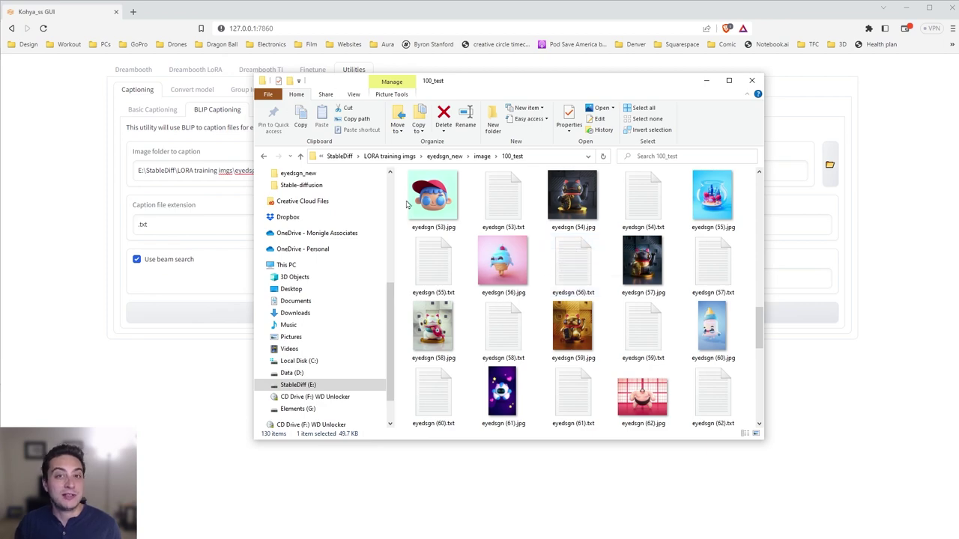
Step: View eyedsgn (53).jpg beside its caption file and try deleting the word "red" from the caption
double_click(432, 195)
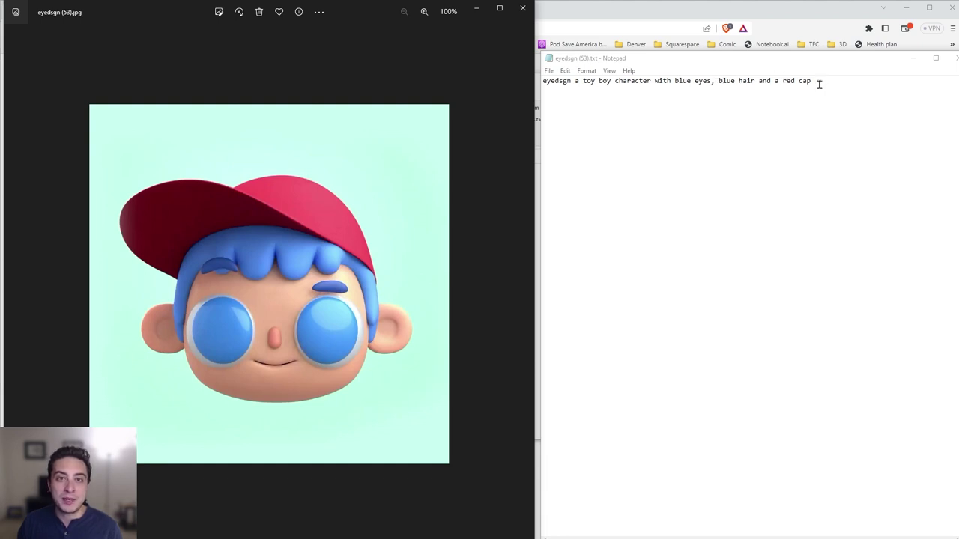
double_click(788, 80)
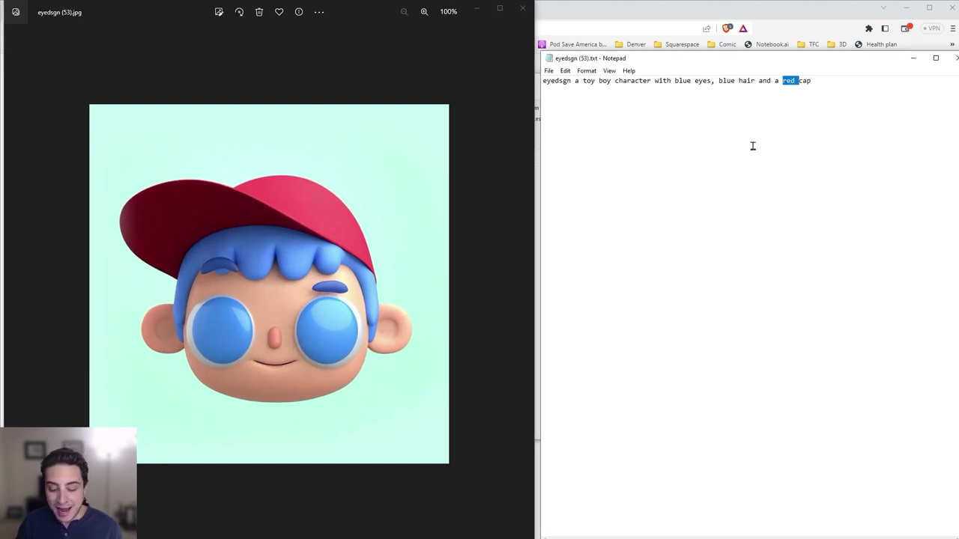
key(BackSpace)
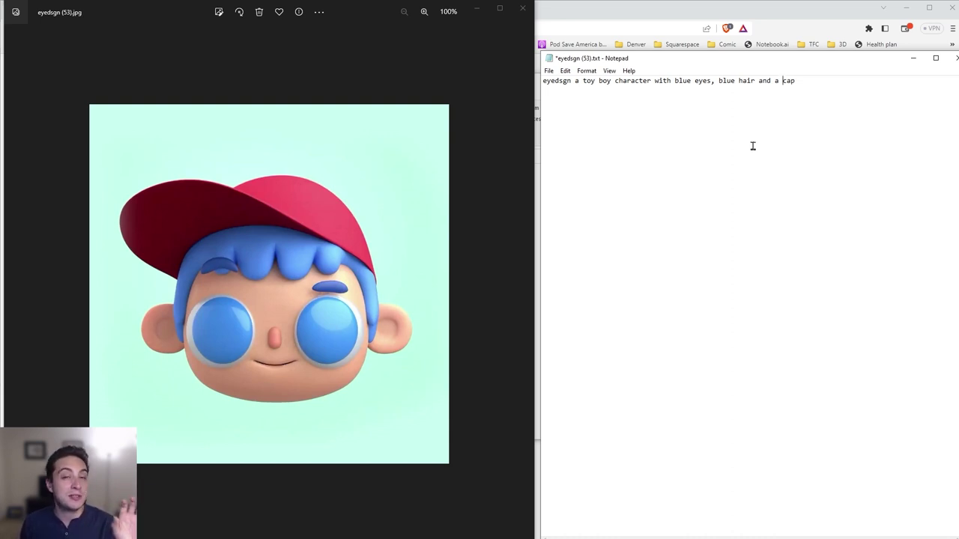
key(ctrl+z)
click(753, 146)
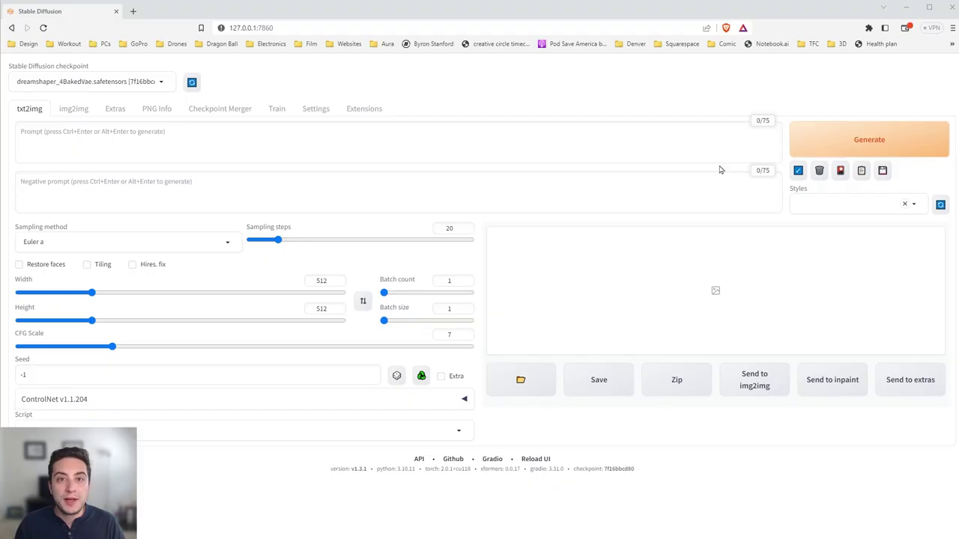
Step: Load the available extensions in the Stable Diffusion web UI, search for "kohya" and install Kohya-ss Additional Networks
click(377, 110)
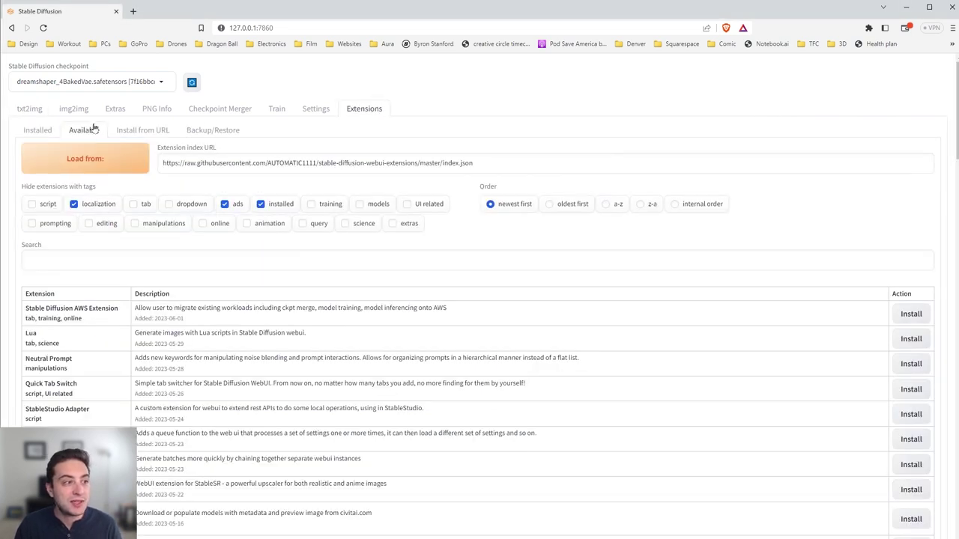
click(97, 160)
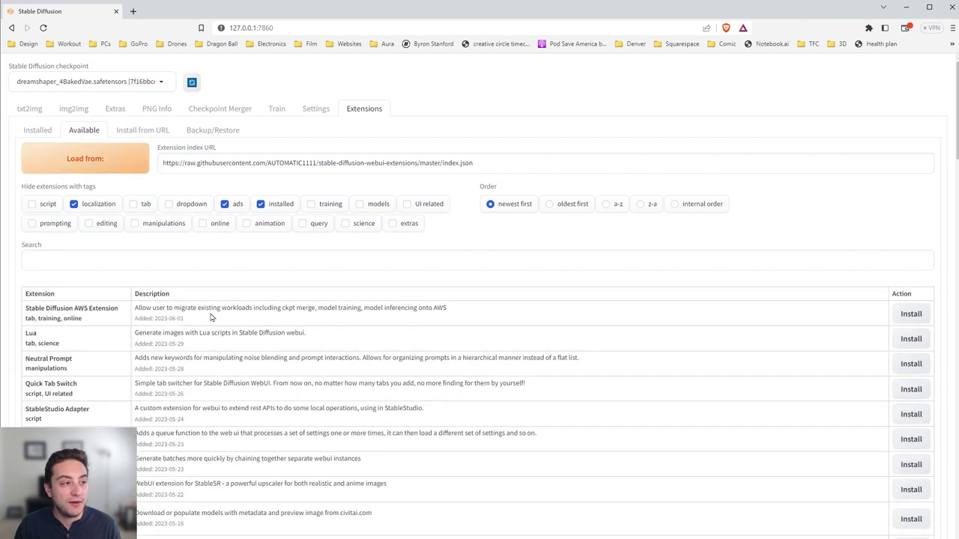
key(ctrl+f)
text(ko)
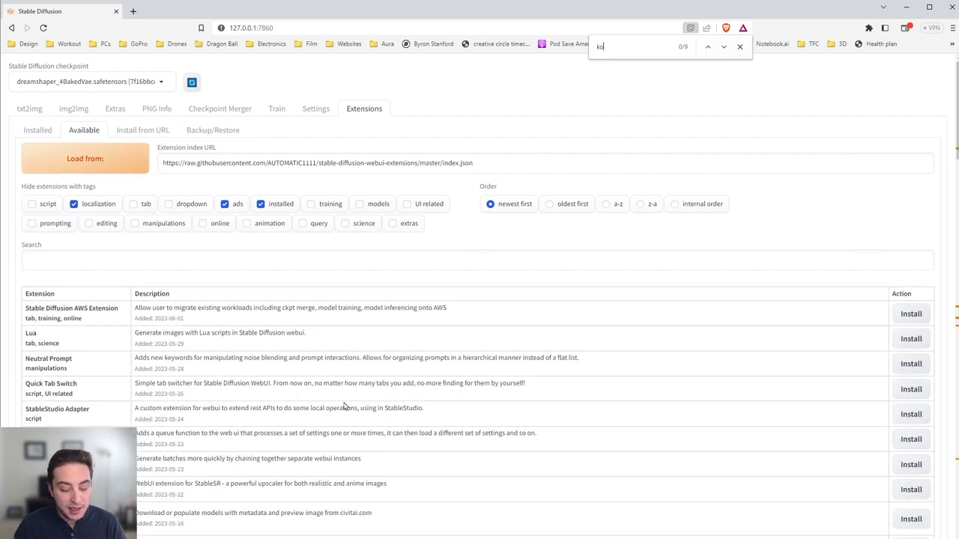
text(hya)
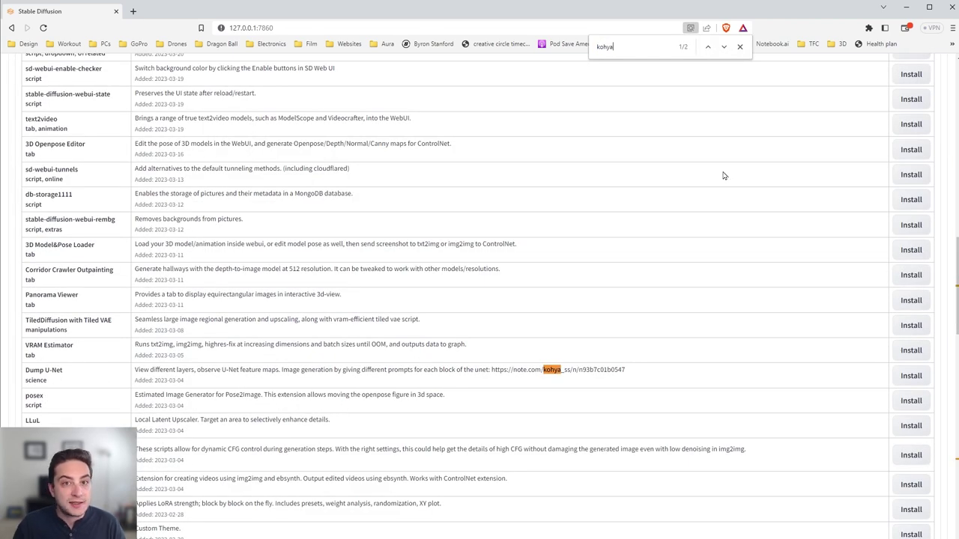
click(723, 47)
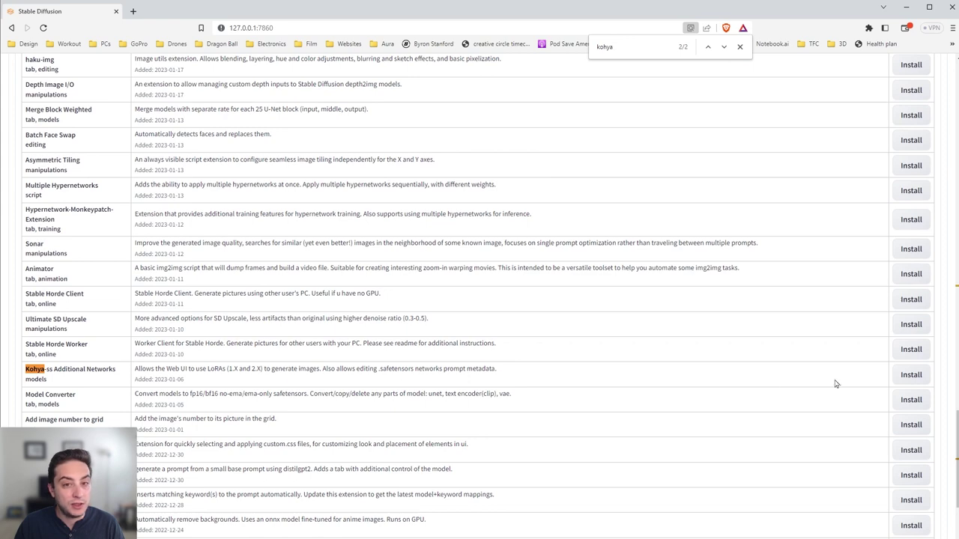
click(912, 375)
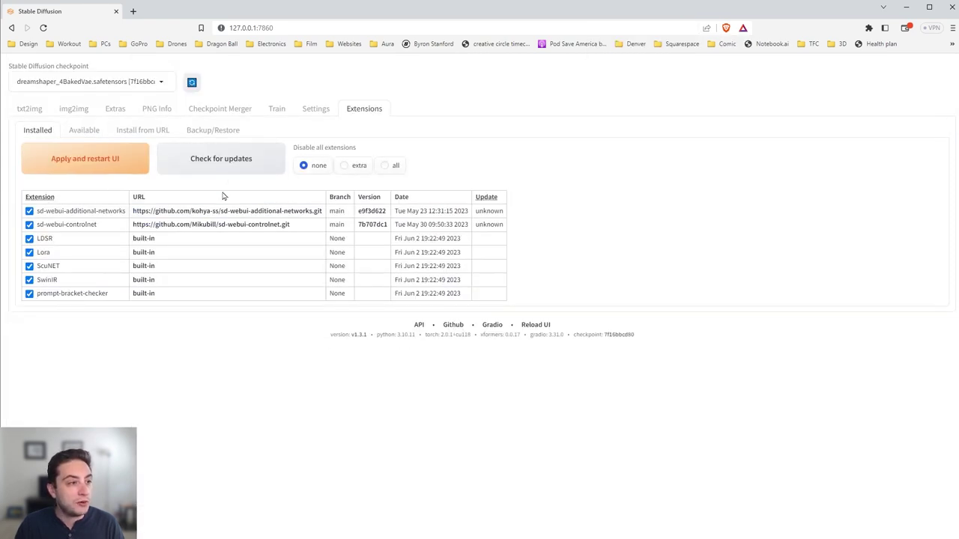
Step: Check the installed extensions for updates, apply them and restart the UI, viewing the restart log in the console
click(229, 169)
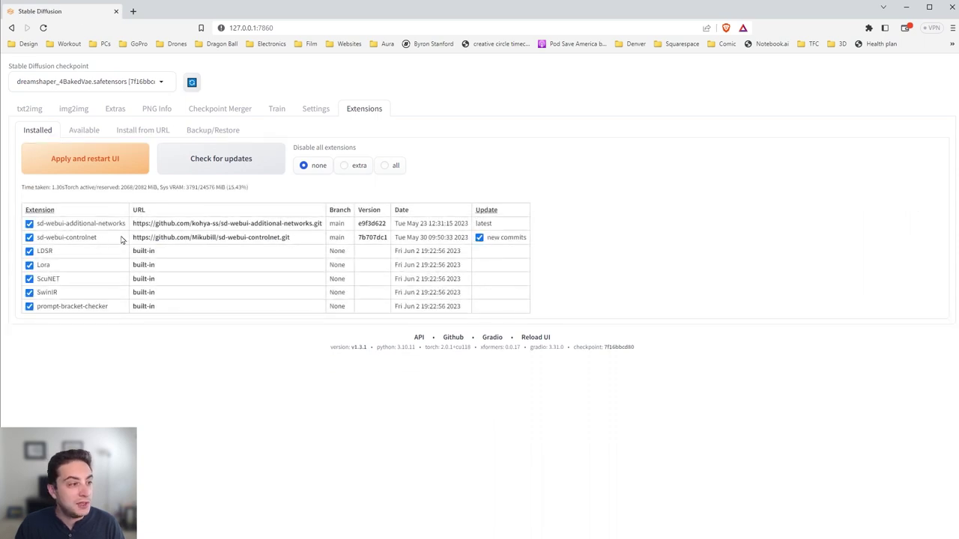
click(81, 161)
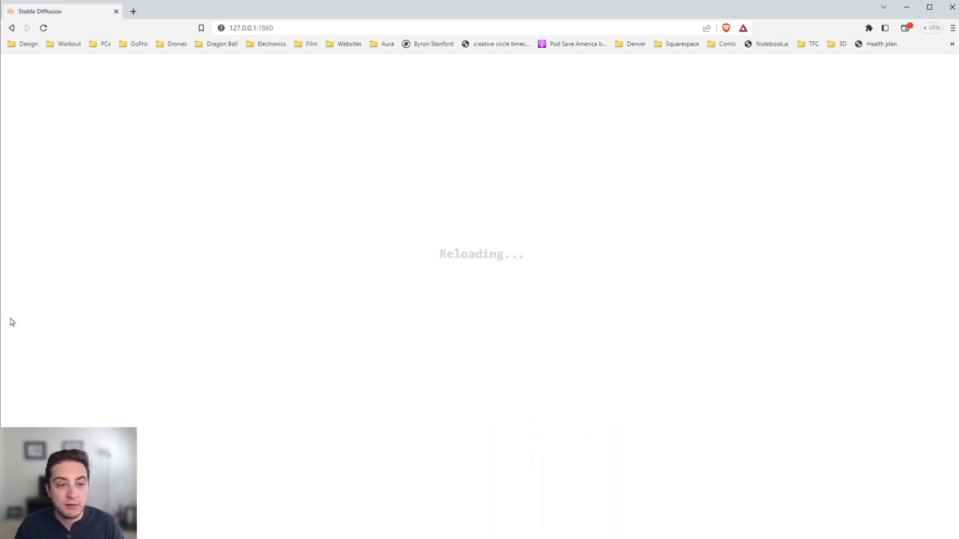
click(713, 15)
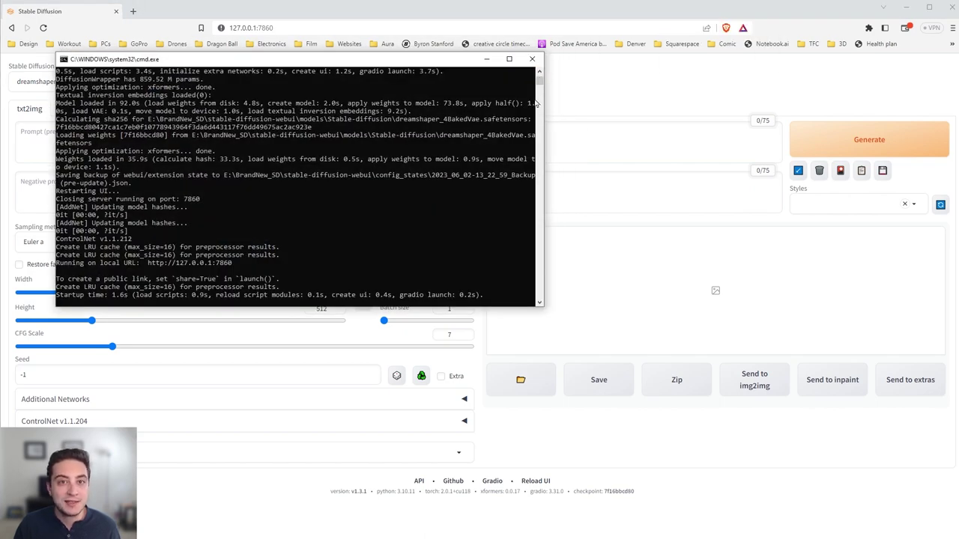
click(681, 99)
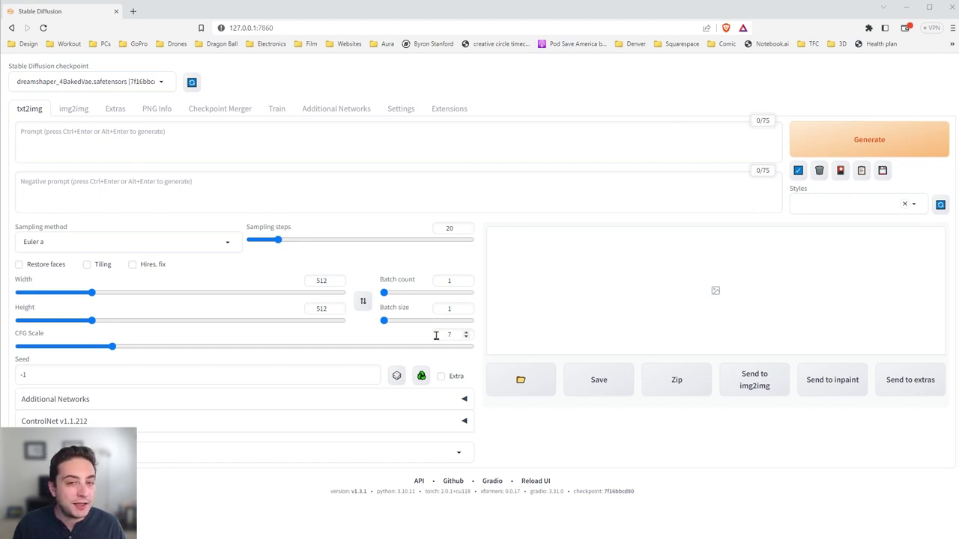
Step: Show the Lora extra networks for txt2img and highlight the directory path E:\BrandNew_SD\stable-diffusion-webui\models\Lora
click(839, 170)
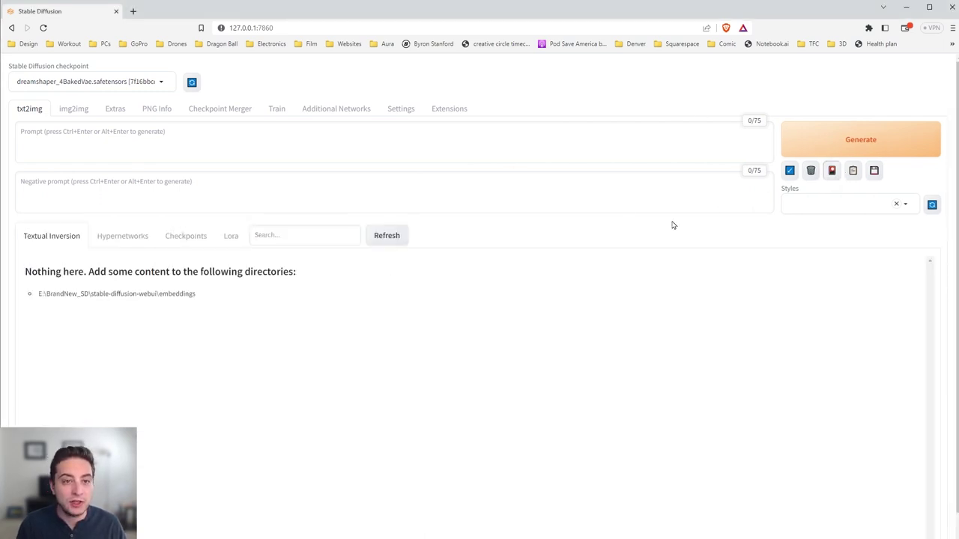
click(237, 236)
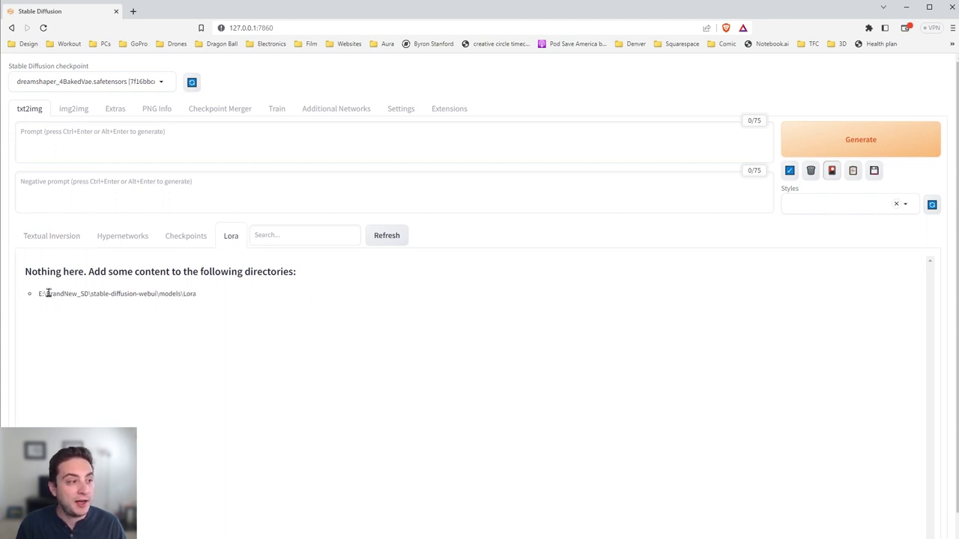
drag(38, 297, 196, 301)
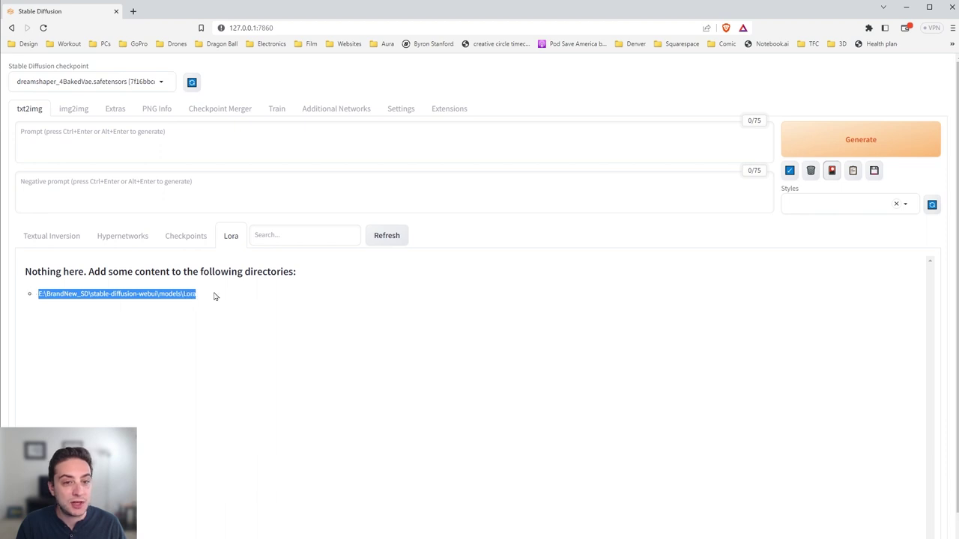
Step: Open the model folder inside eyedsgn_new_long in File Explorer and select eyedsgn_newLONG.safetensors
key(alt+Tab)
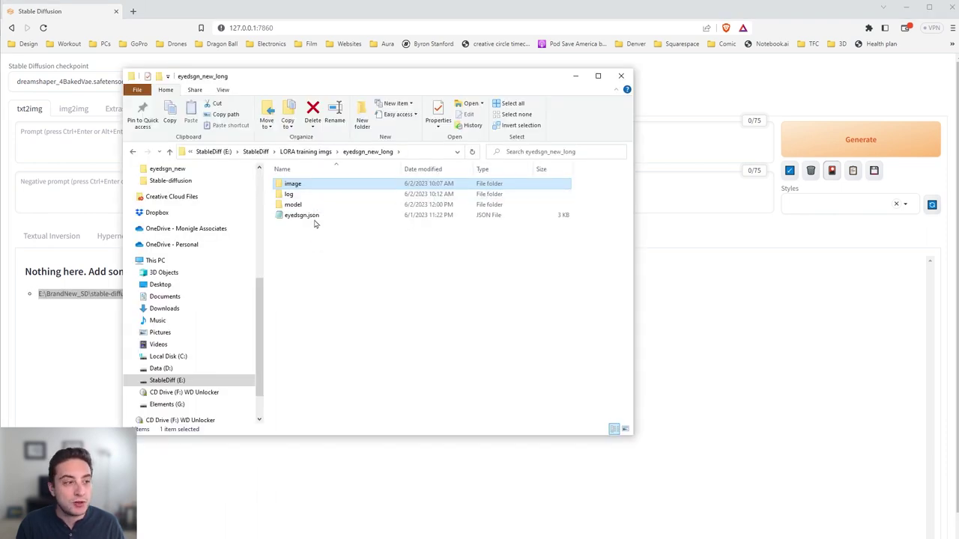
double_click(305, 206)
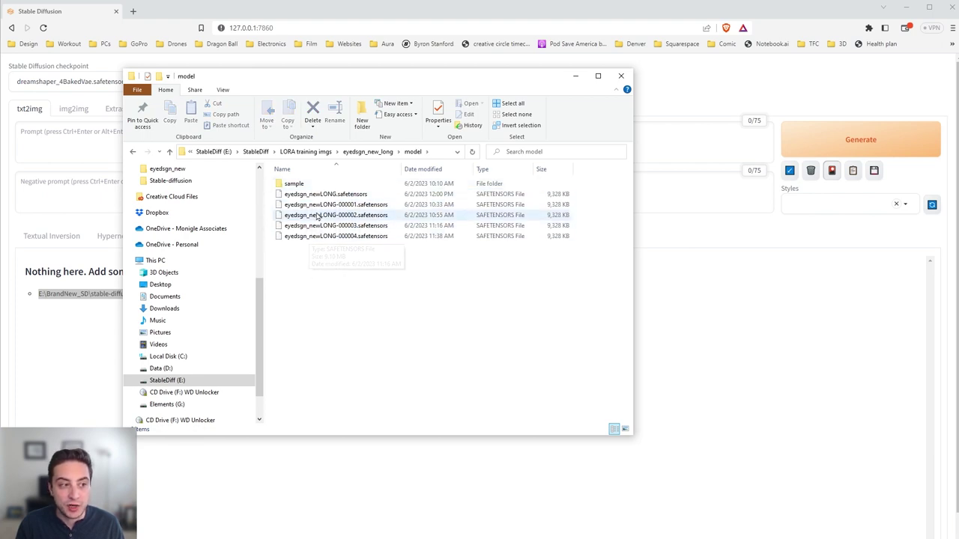
click(321, 196)
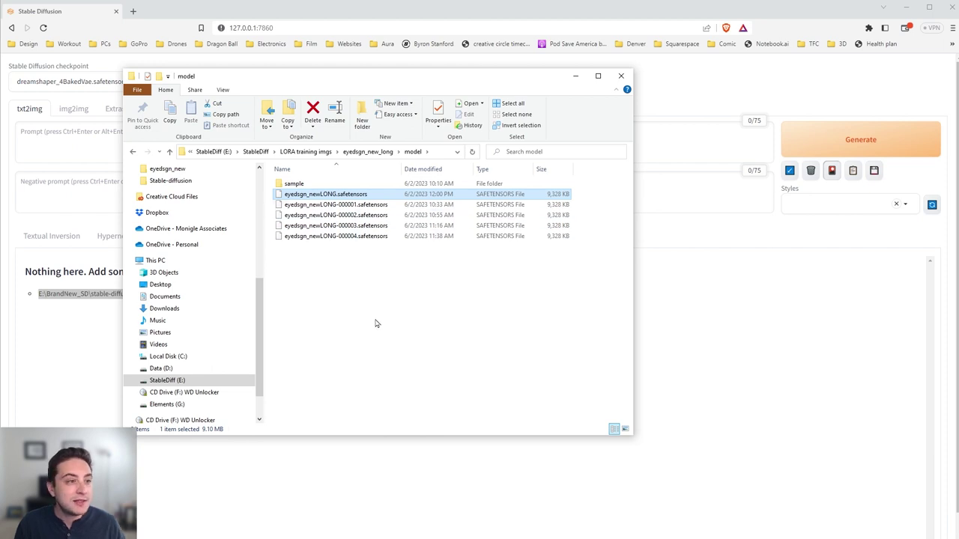
Step: Go back to LORA training imgs and open the model folder inside eyedsgn_new
click(299, 154)
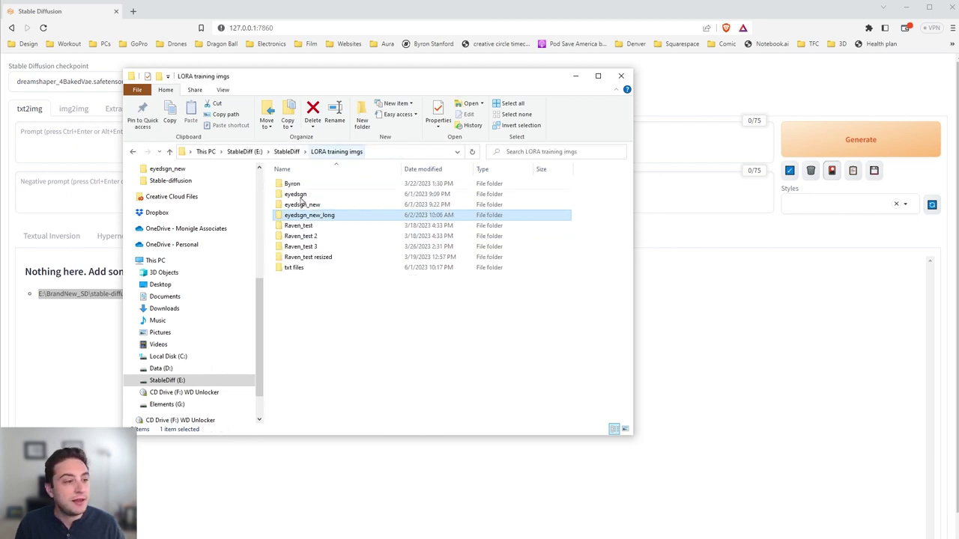
double_click(304, 211)
double_click(304, 210)
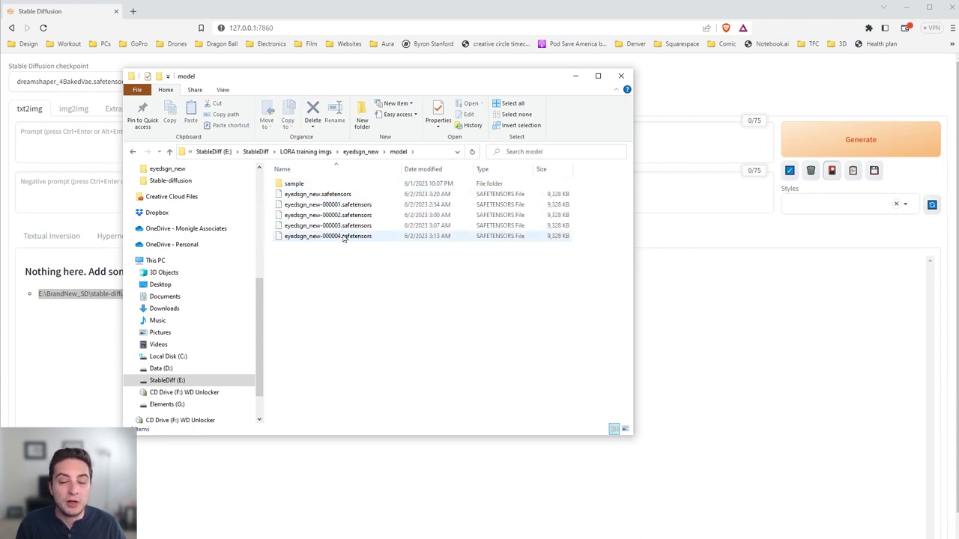
Step: In the second File Explorer window, open the folder BrandNew_SD\stable-diffusion-webui\models\Lora
key(alt+Tab)
double_click(587, 201)
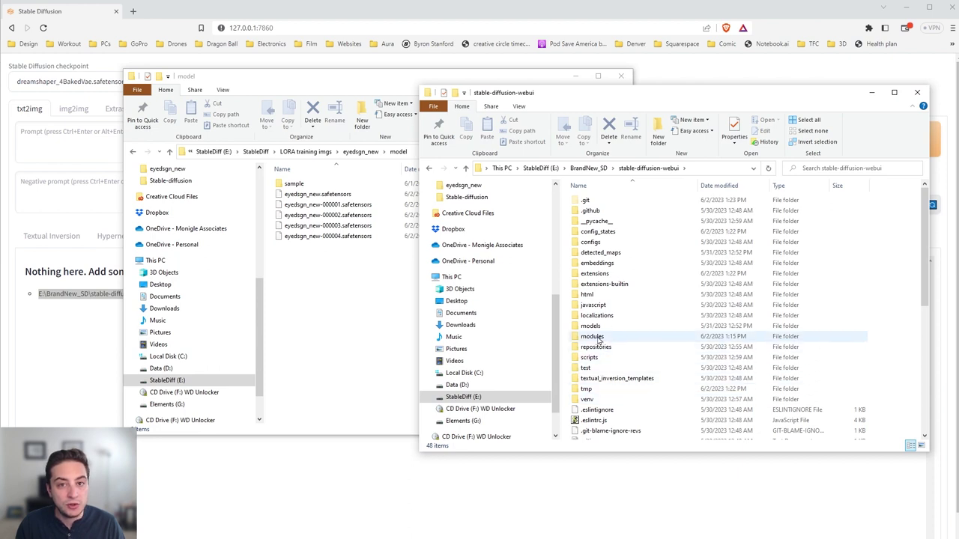
double_click(591, 326)
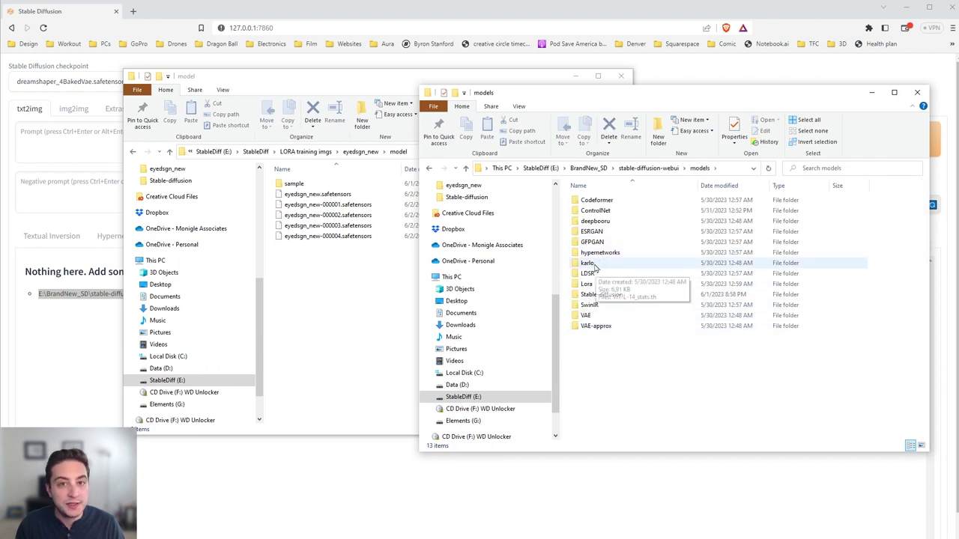
double_click(597, 284)
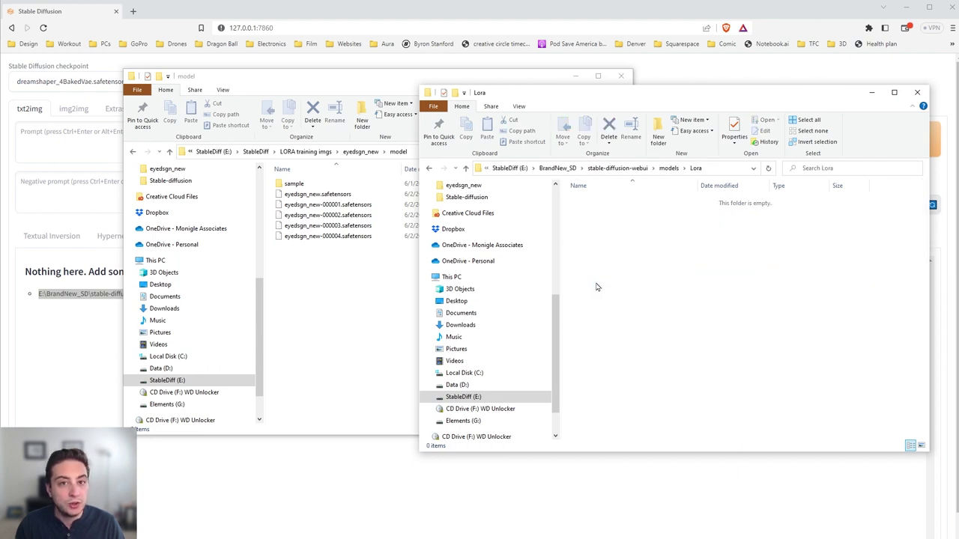
Step: Move eyedsgn_new.safetensors, and eyedsgn_newLONG.safetensors from the model folder inside eyedsgn_new_long, into the web UI's Lora folder
click(303, 196)
drag(318, 194, 674, 239)
click(297, 153)
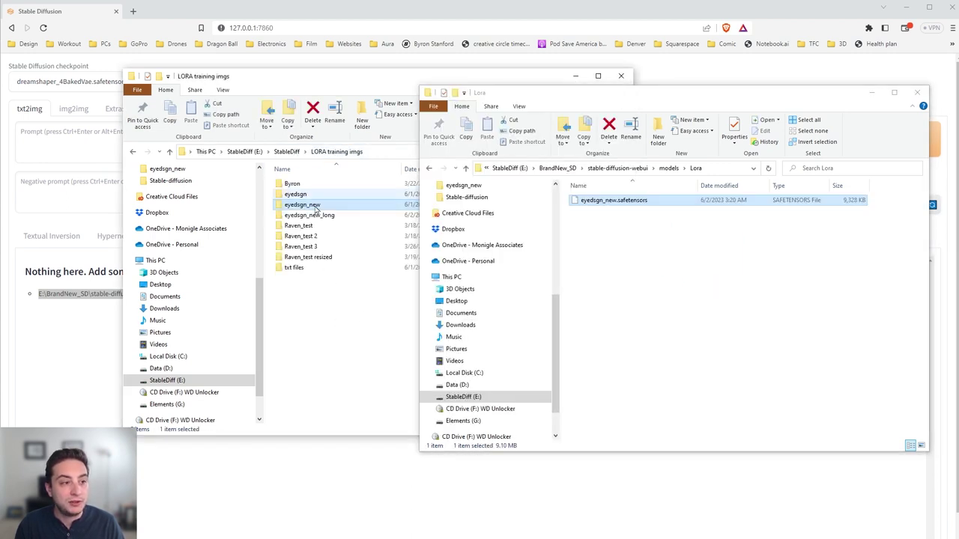
double_click(319, 215)
double_click(318, 206)
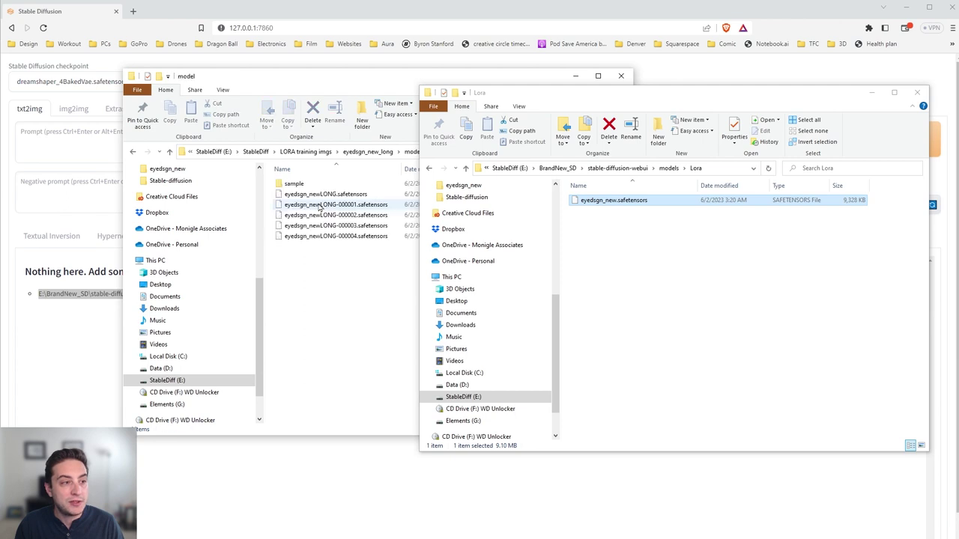
drag(322, 194, 652, 255)
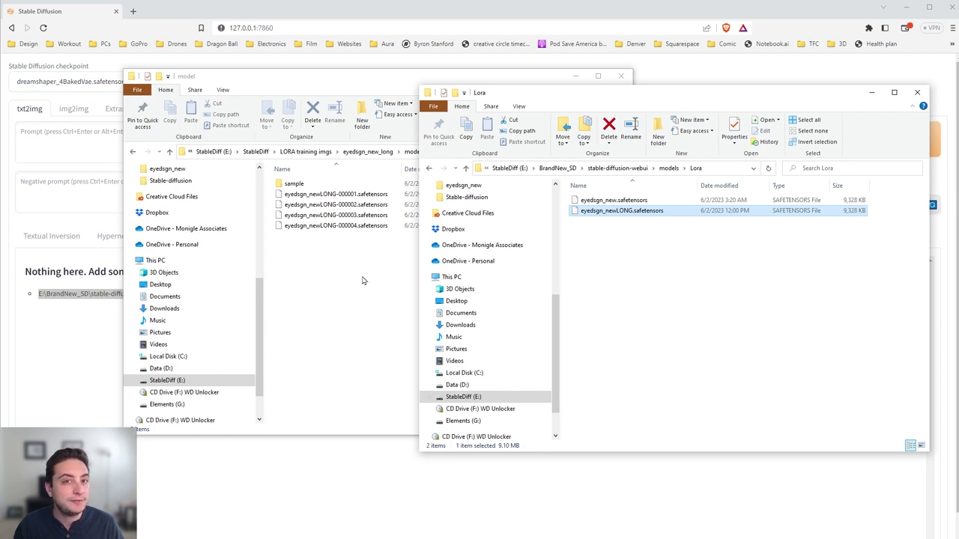
click(365, 281)
click(639, 225)
Step: Return to the Stable Diffusion web UI in the browser and refresh the list of Lora networks
click(773, 9)
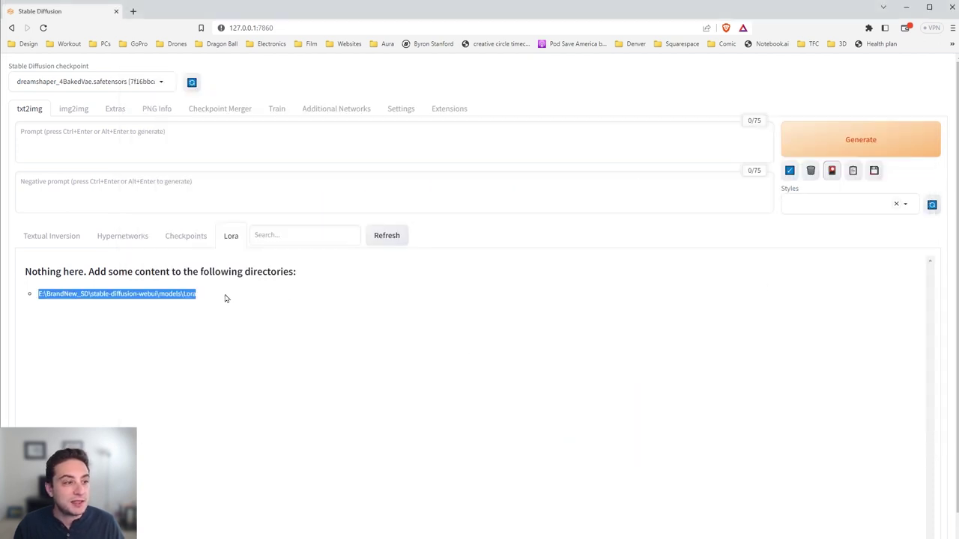
click(375, 240)
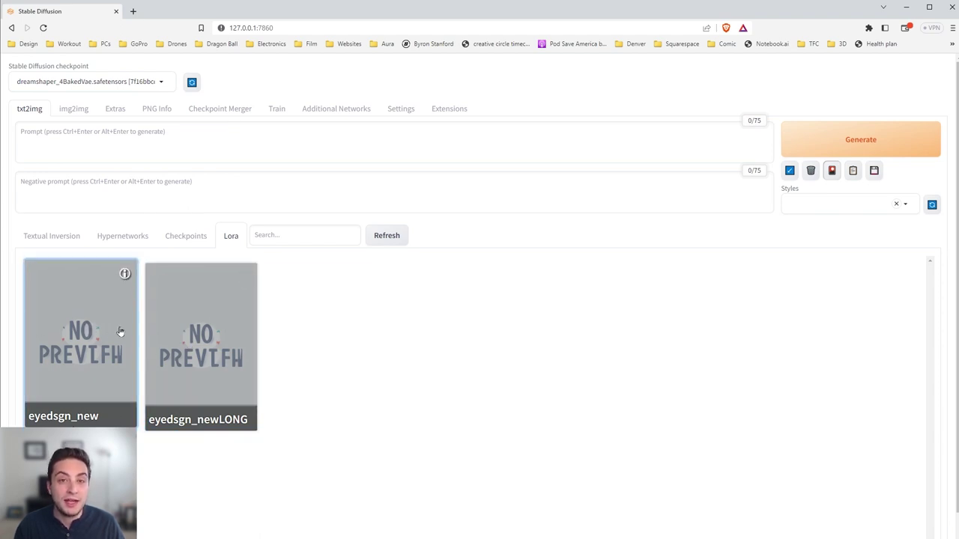
scroll(249, 332, down, 3)
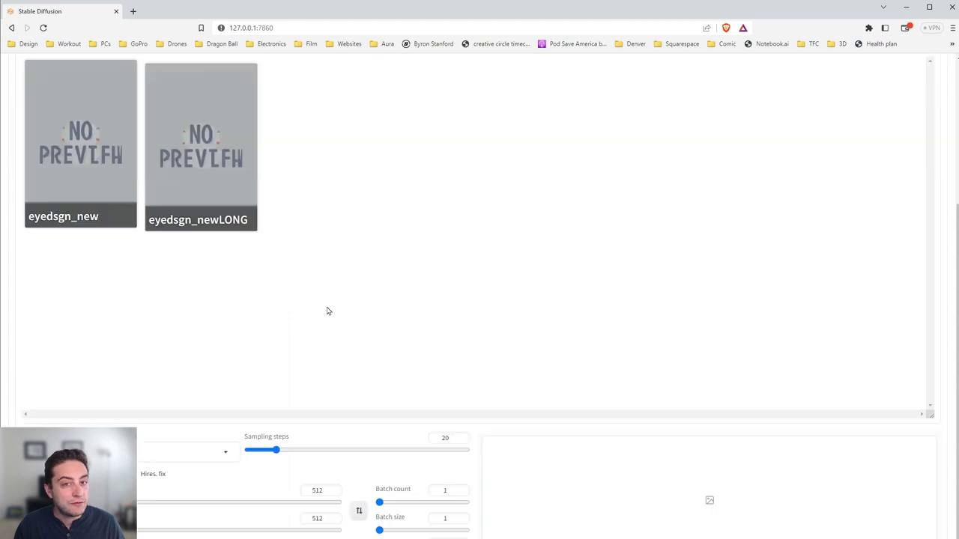
scroll(278, 310, up, 1)
scroll(642, 248, up, 2)
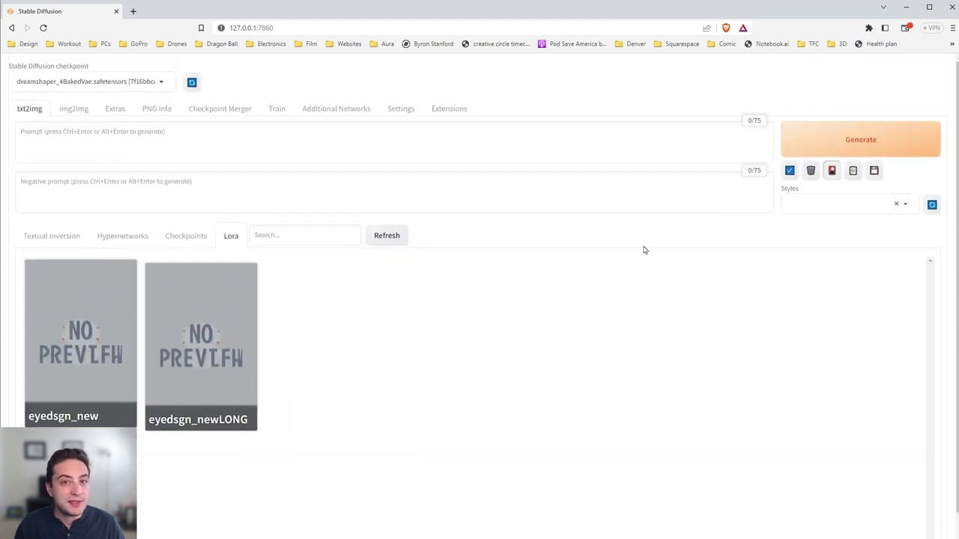
Step: Hide the extra networks and configure txt2img with the DPM++ 2M Karras sampling method and a width and height of 768
click(841, 170)
click(163, 242)
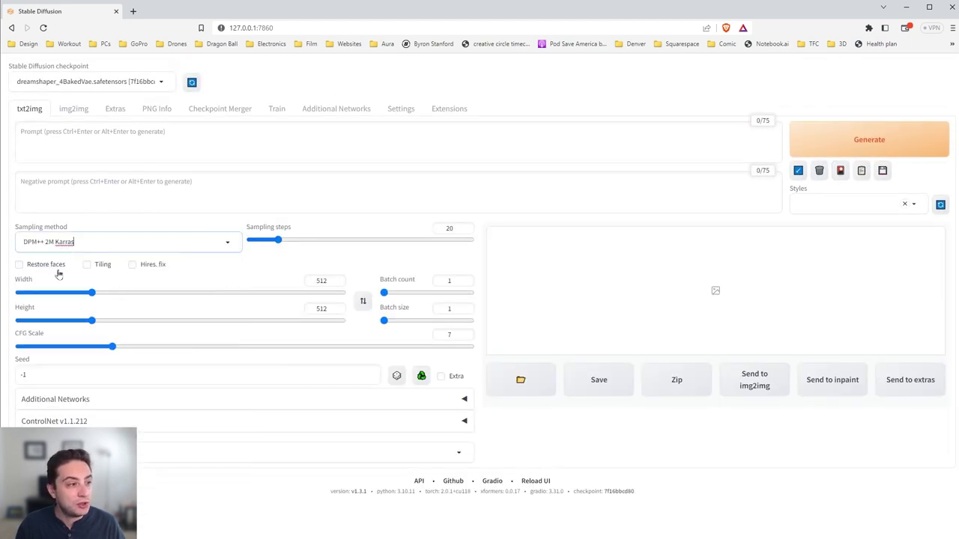
double_click(329, 282)
text(768)
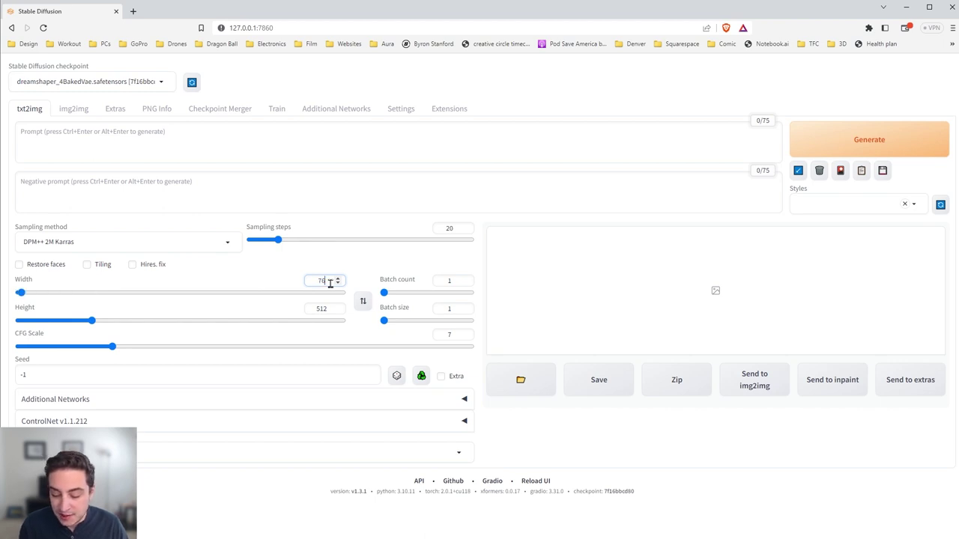
key(Tab)
key(Tab)
text(768)
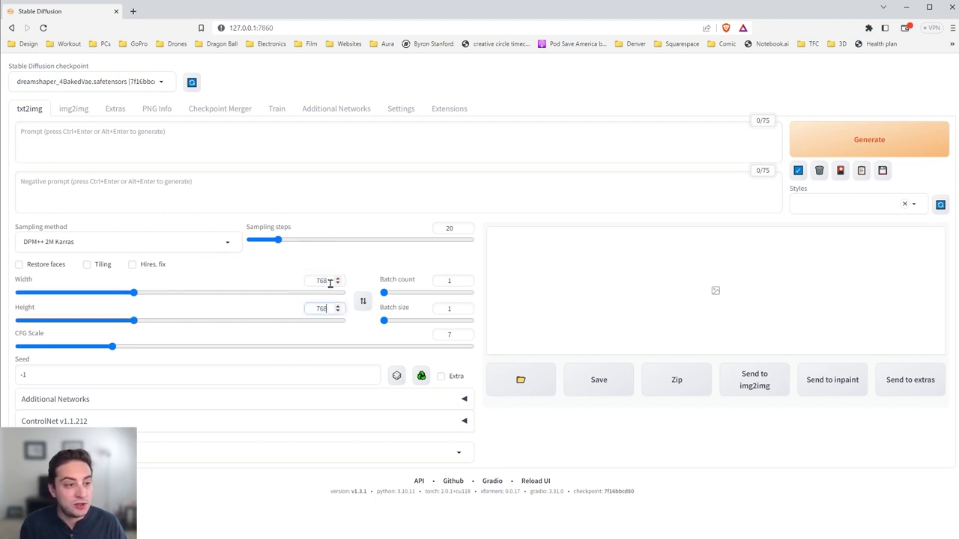
Step: Set the sampling steps to 25 and enter the prompt "a toy strawberry character in the style of"
double_click(450, 228)
text(25)
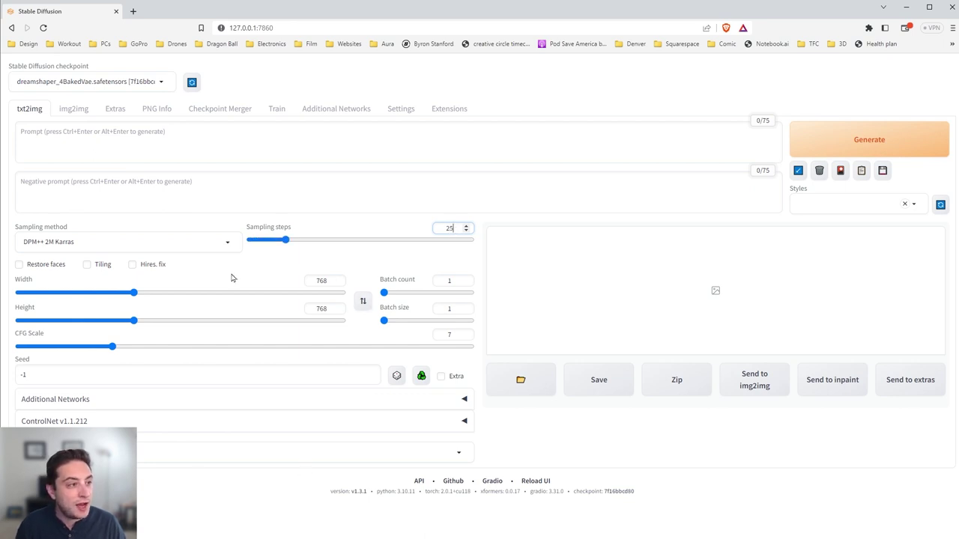
click(159, 145)
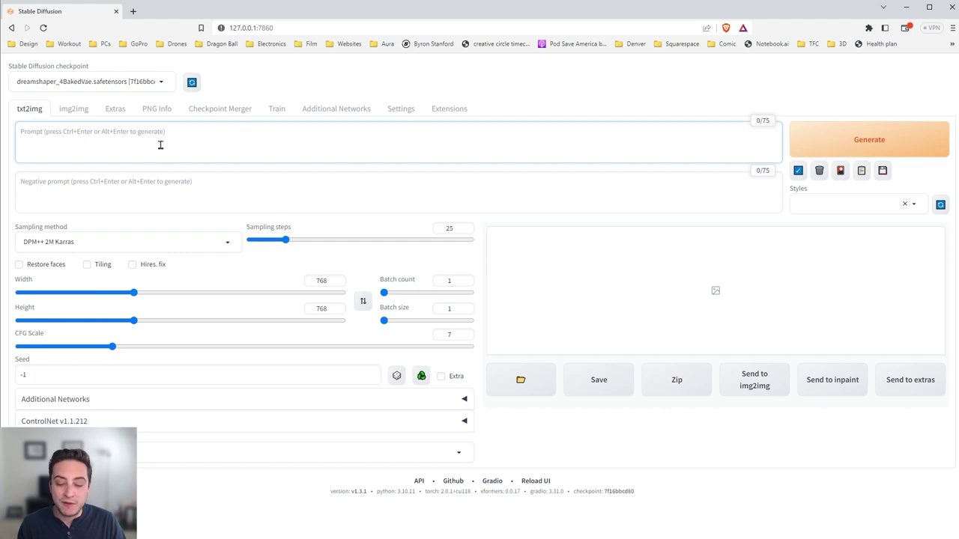
text(a)
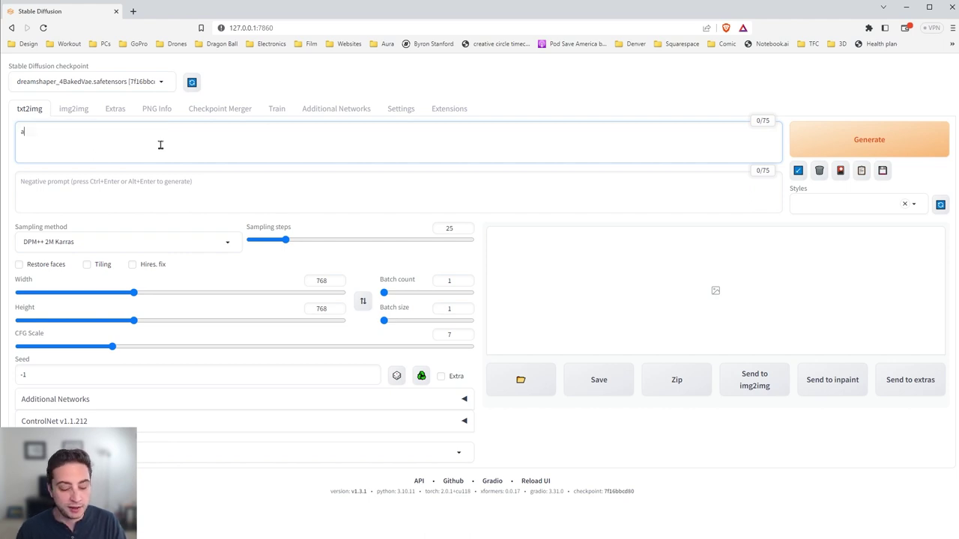
text( toy strawber)
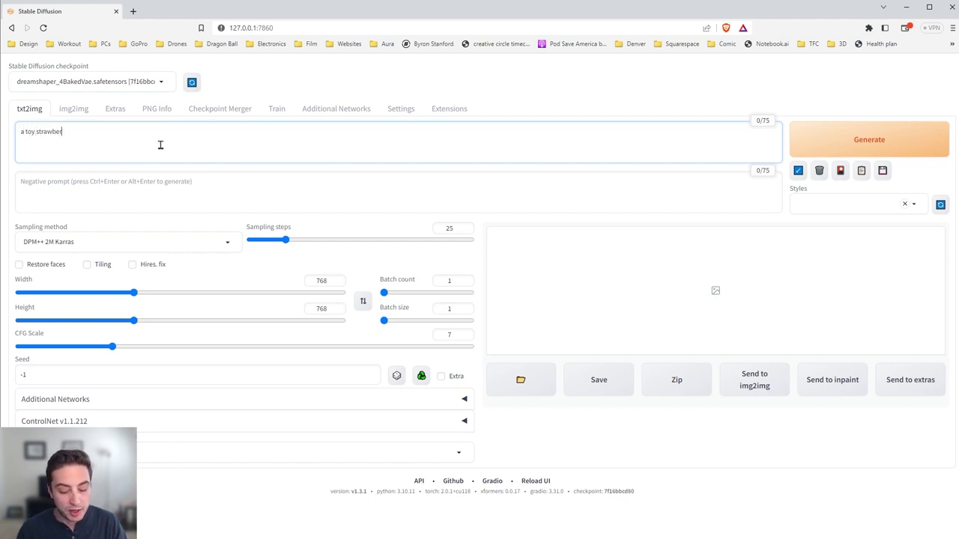
text(ry character in the style of)
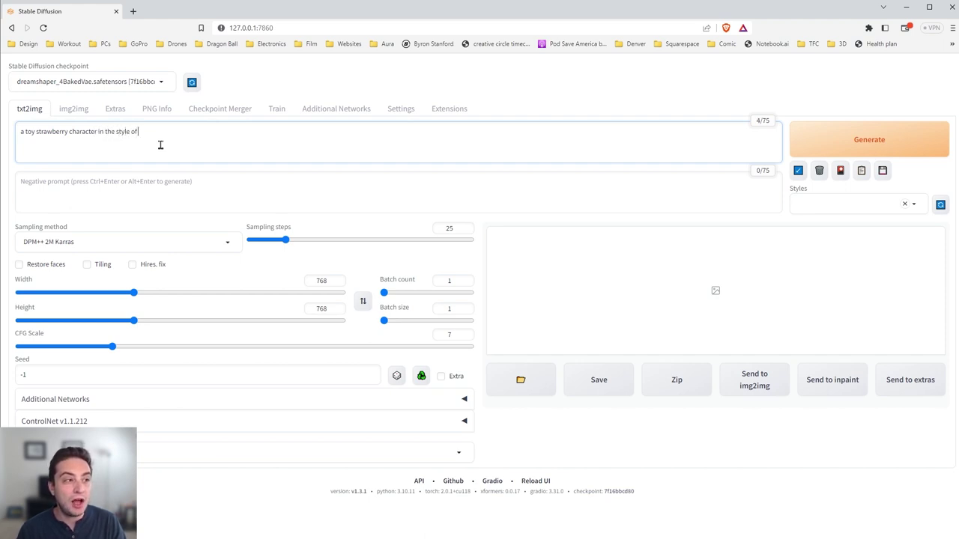
Step: Append the eyedsgn_new LoRA to the end of the prompt and examine its tag and weight
click(840, 170)
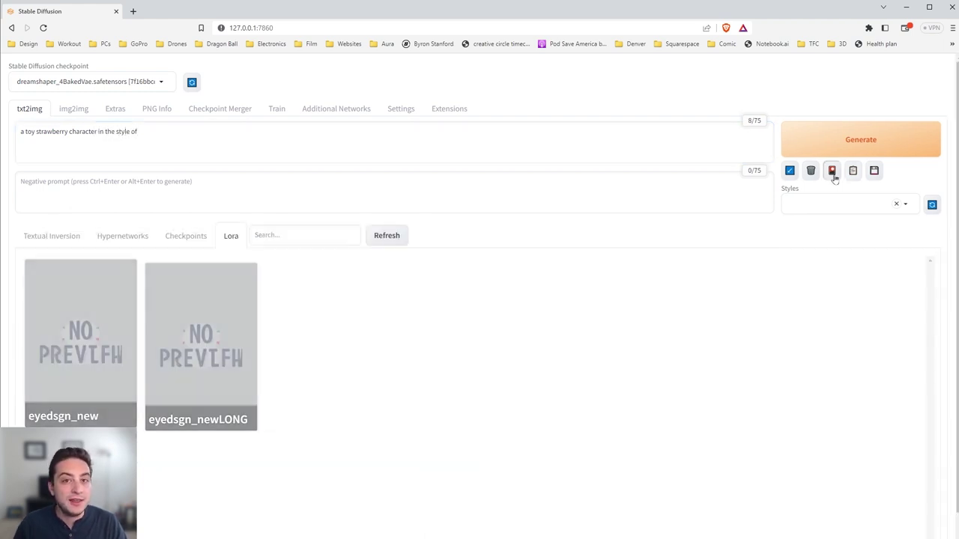
click(127, 337)
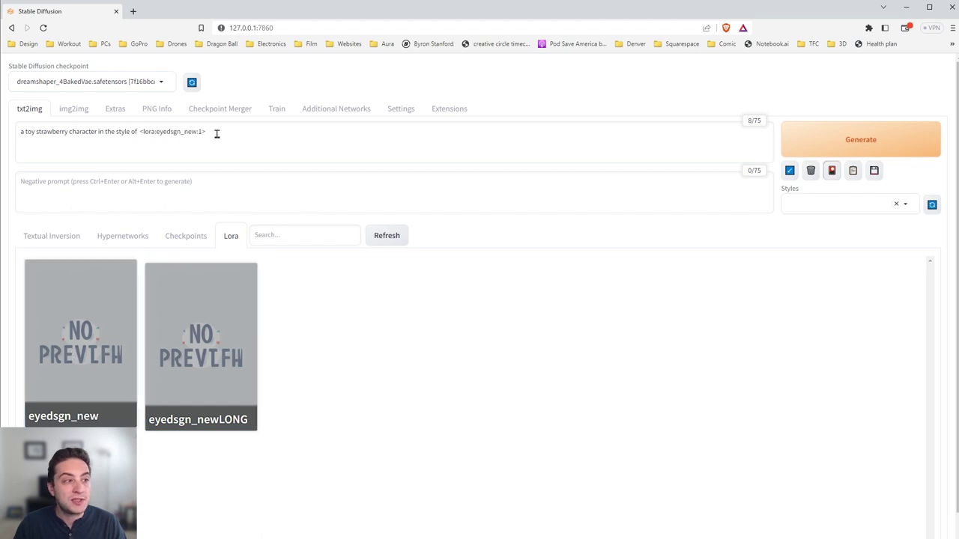
drag(216, 133, 140, 136)
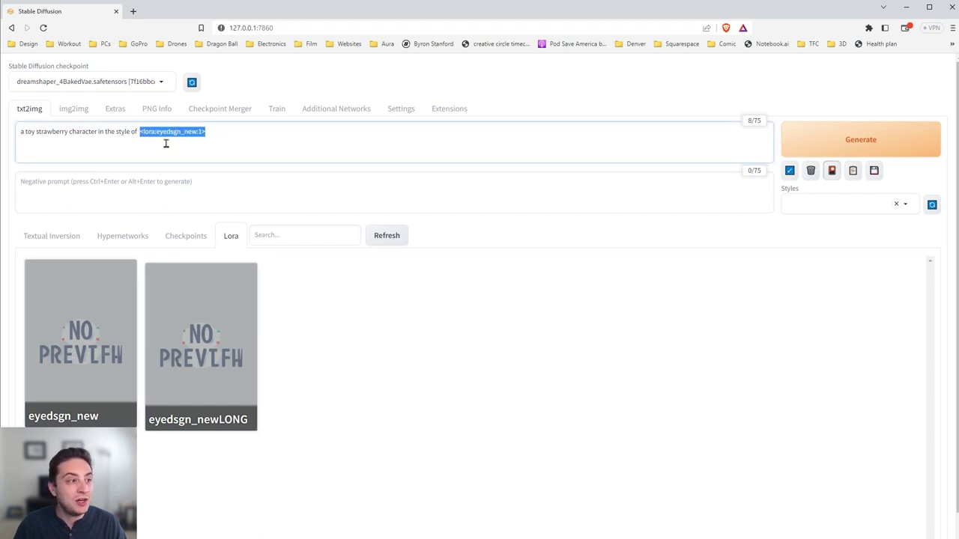
click(166, 142)
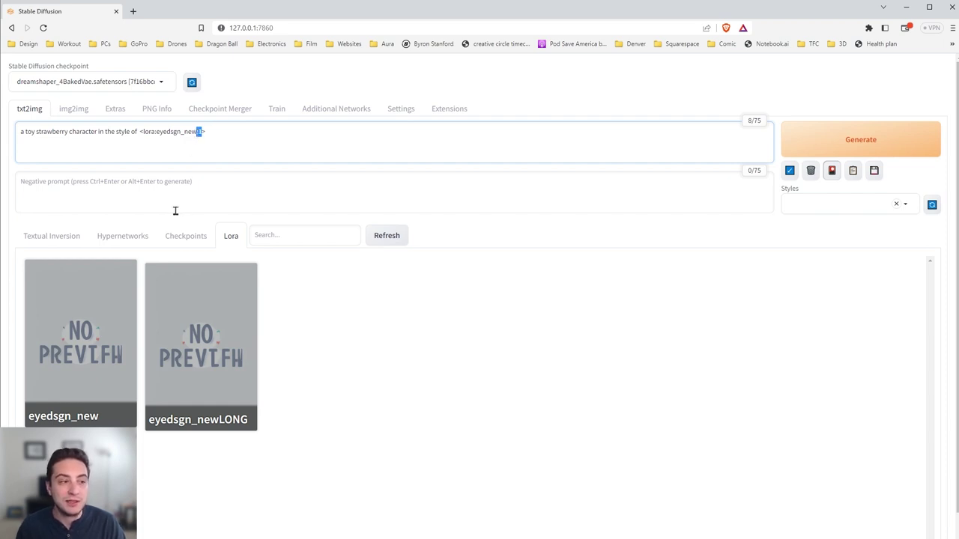
click(207, 131)
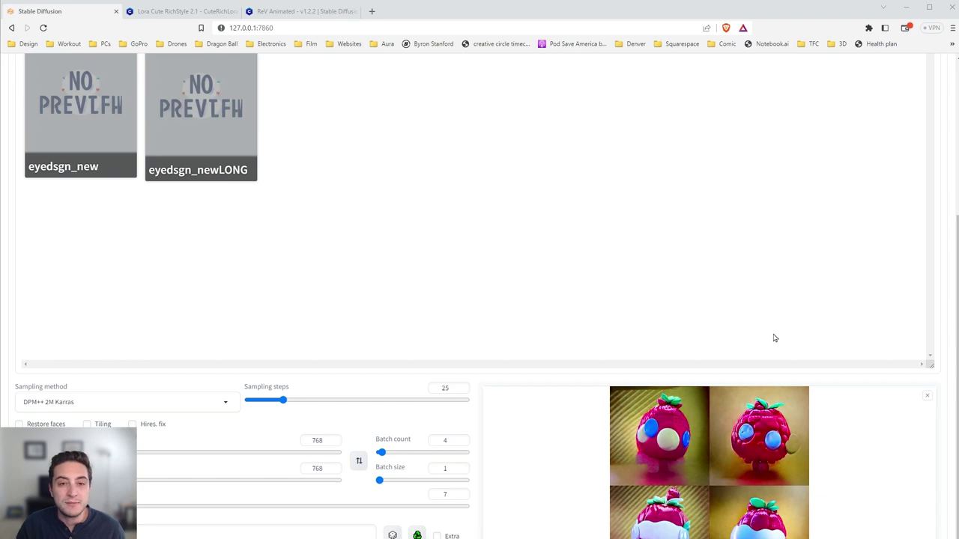
Step: Enlarge the generated image grid for review, and set the eyedsgn_rev LoRA weight in the prompt to 0.6
click(731, 471)
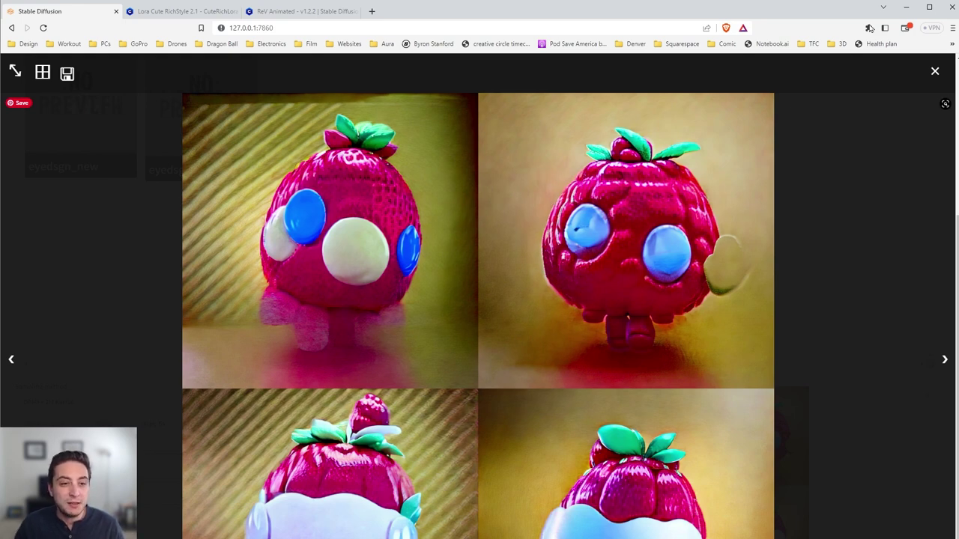
click(849, 128)
scroll(502, 235, up, 3)
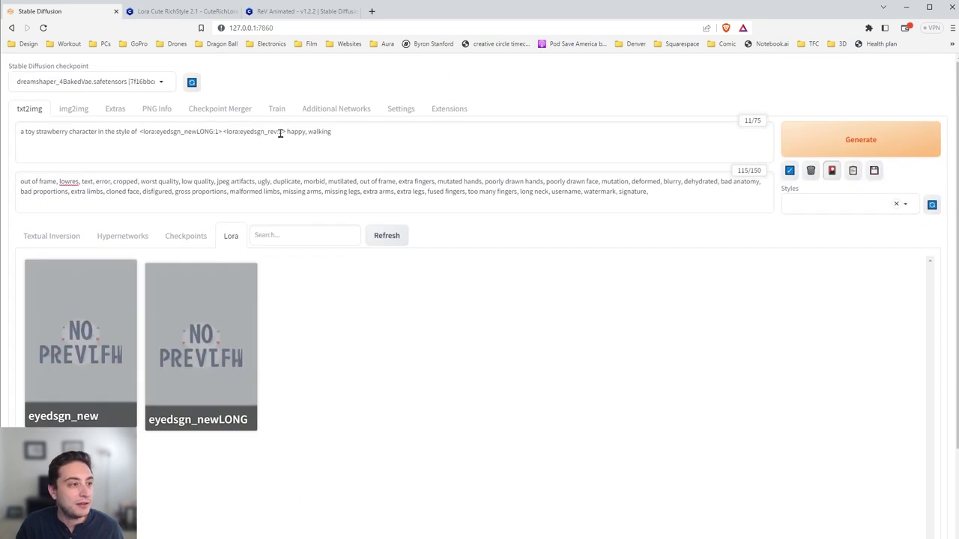
click(280, 132)
text(0.)
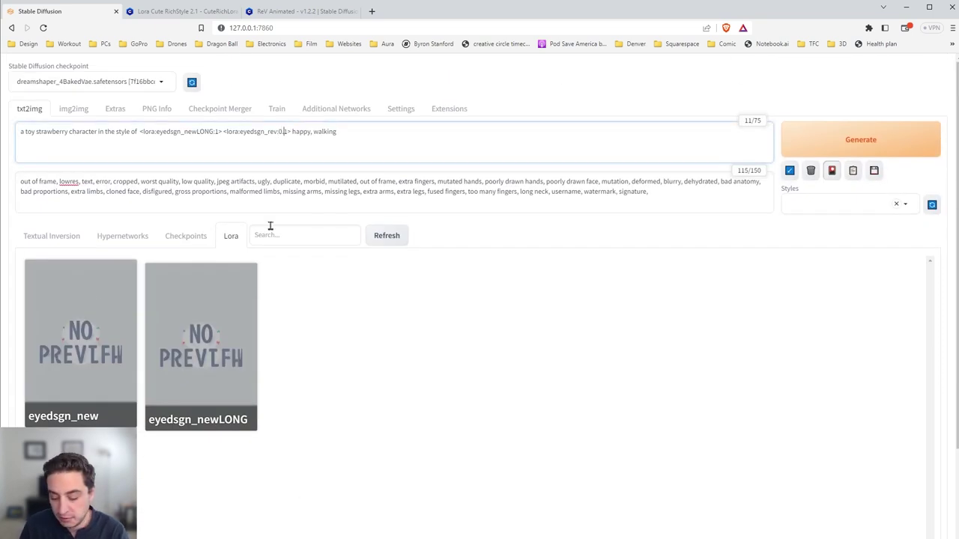
text(6)
key(Delete)
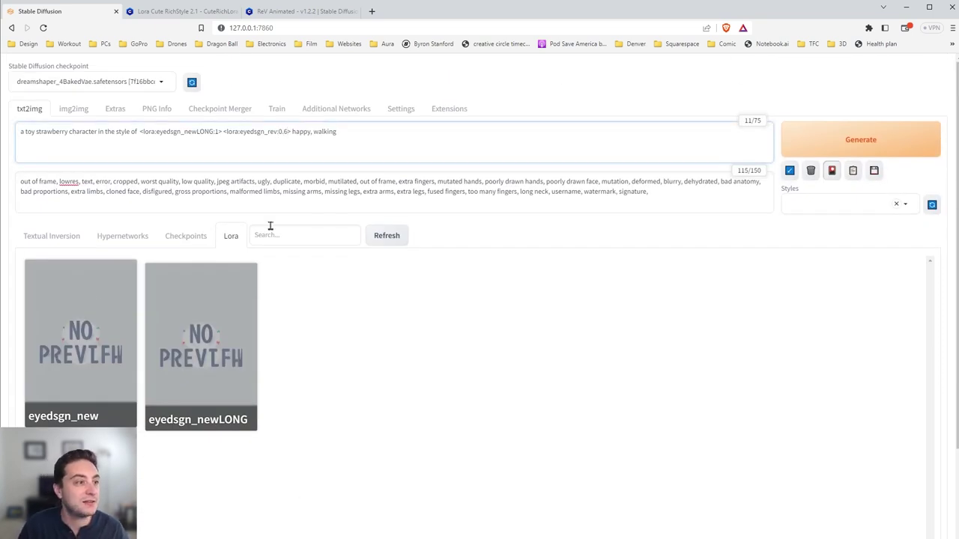
Step: Generate a new batch of images from the updated prompt and open the preview for inspection
key(ctrl+Return)
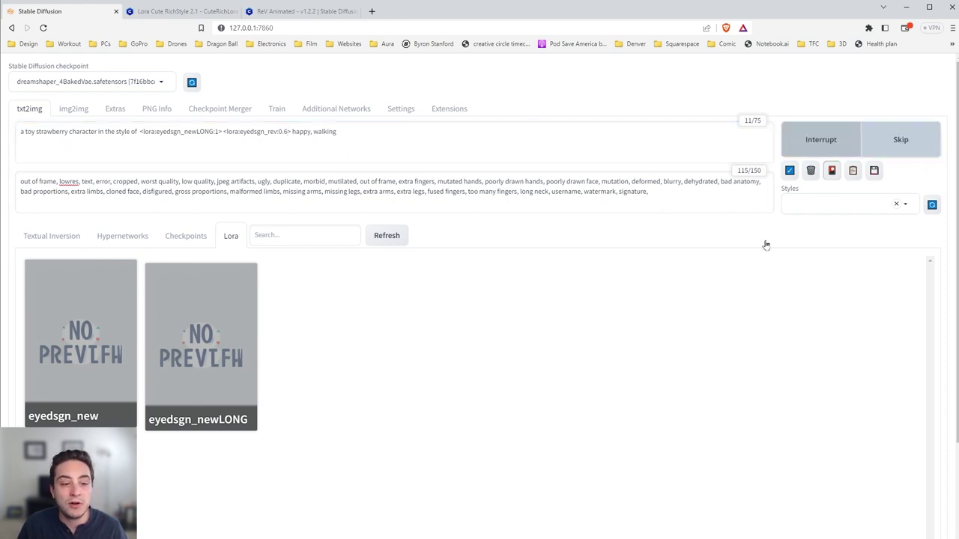
scroll(633, 416, down, 2)
scroll(589, 515, down, 1)
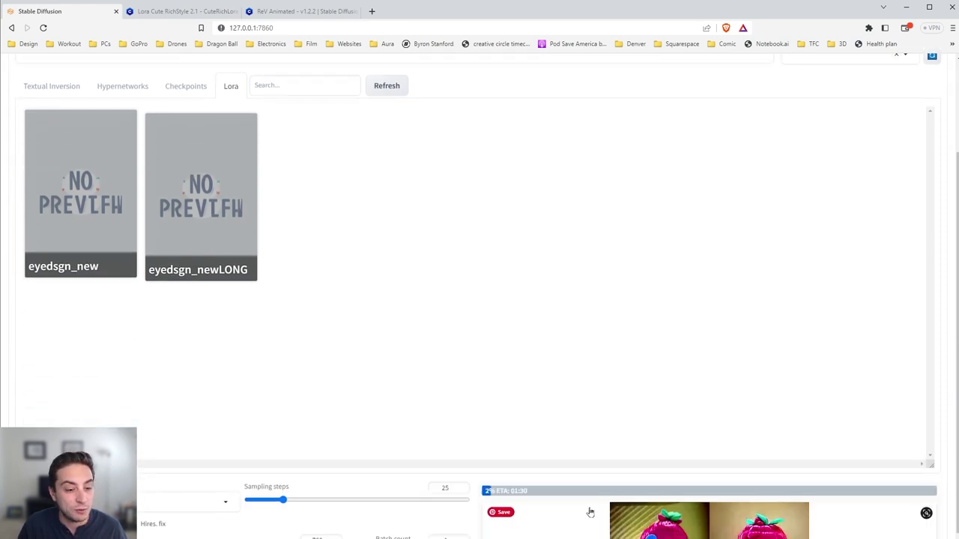
scroll(479, 295, down, 1)
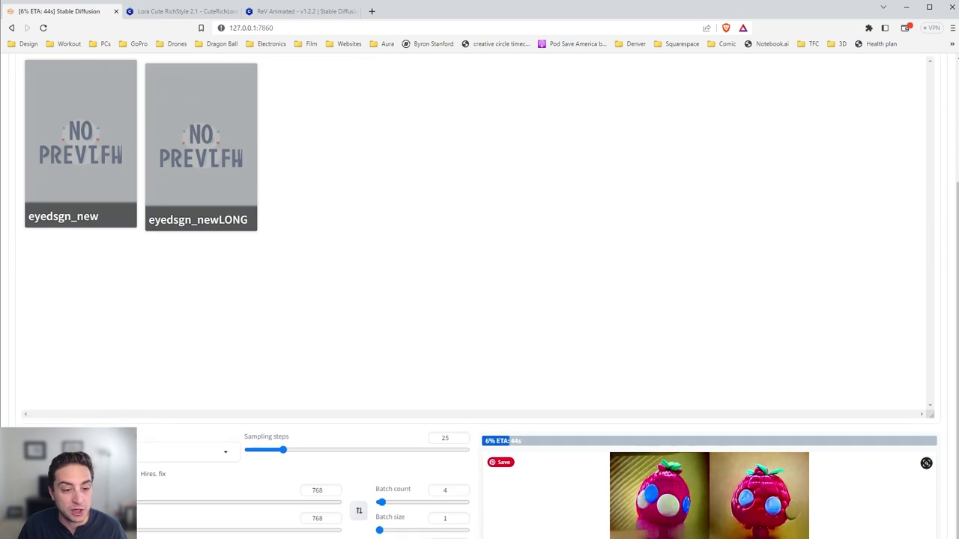
scroll(480, 295, down, 1)
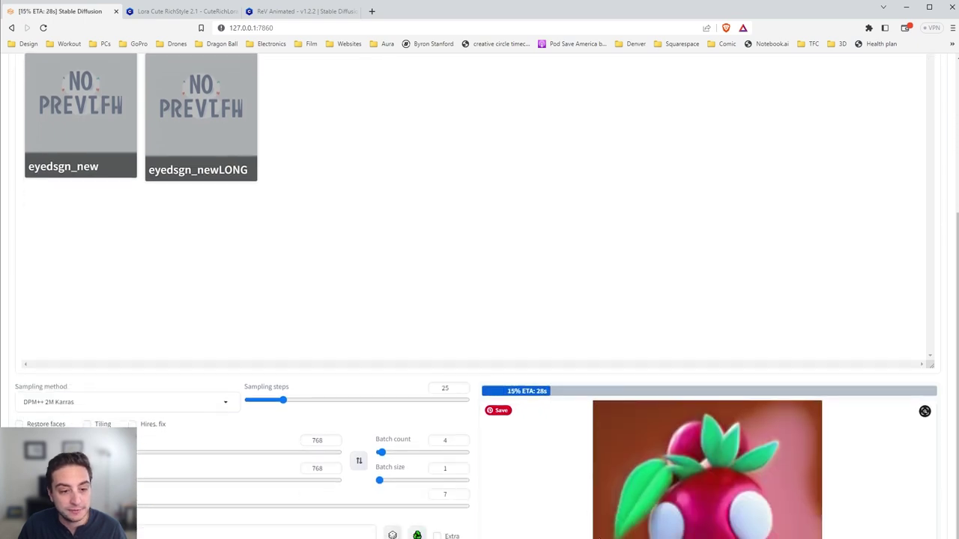
click(704, 480)
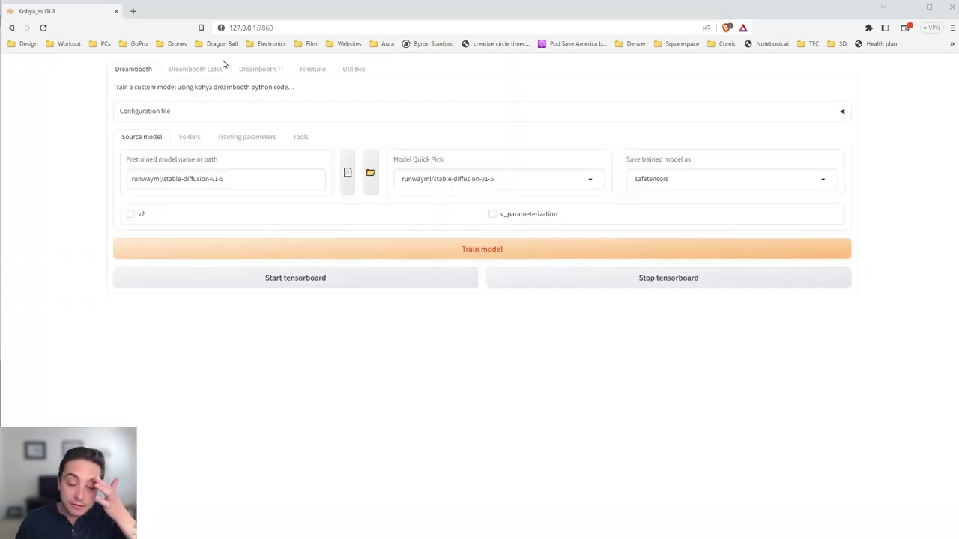
Step: In Kohya_ss GUI, load the eyedsgn.json configuration from the eyedsgn_new_long folder for Dreambooth LoRA training
click(198, 70)
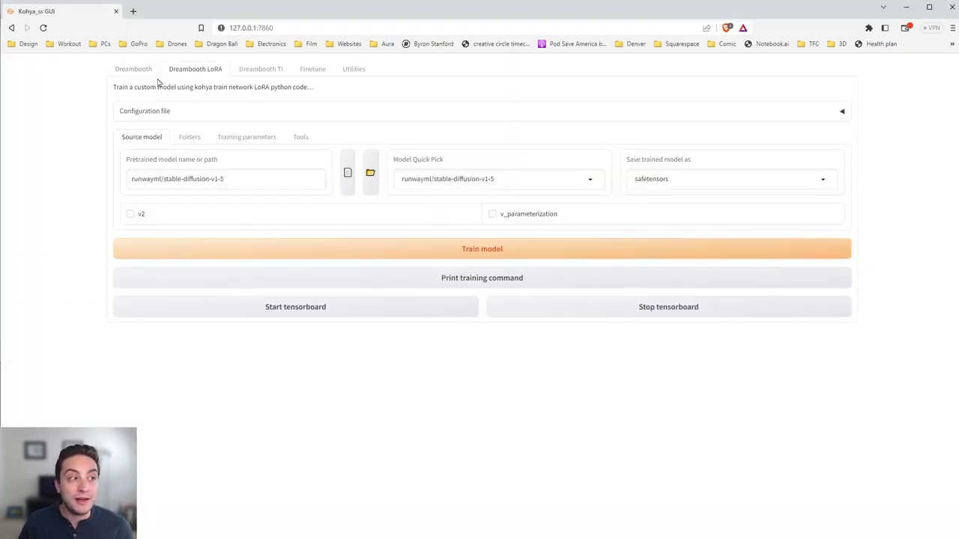
click(160, 115)
click(157, 141)
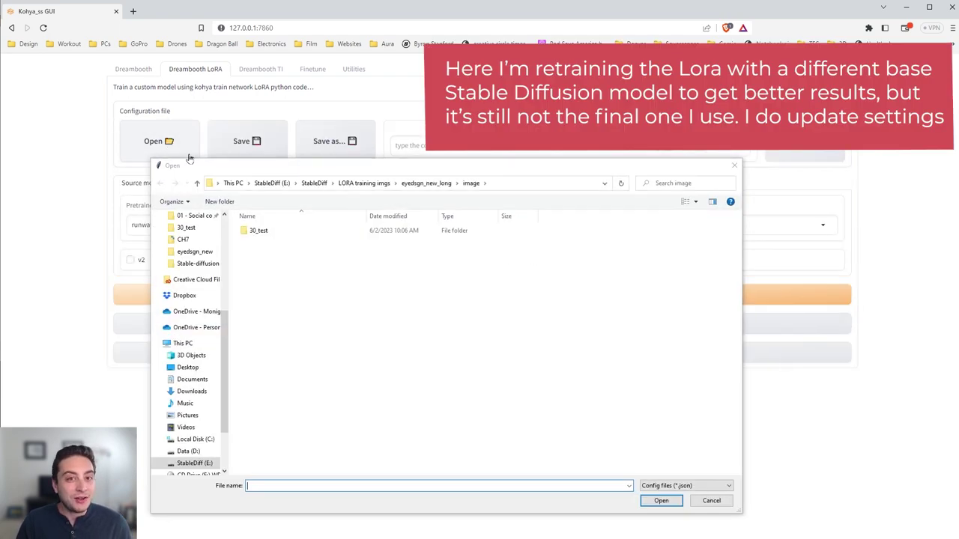
click(365, 184)
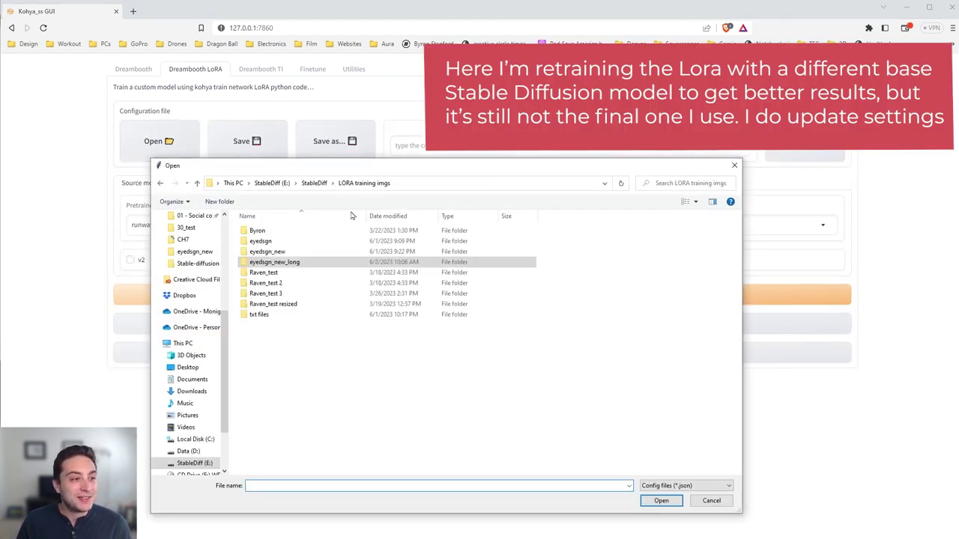
double_click(280, 263)
double_click(279, 264)
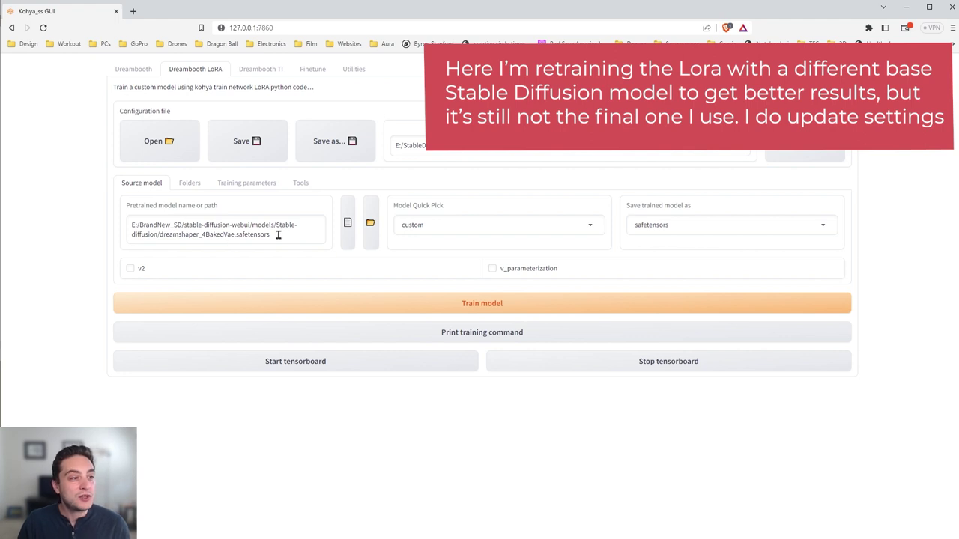
Step: Replace the pretrained source model with cuteRichstyle15_cuteRichstyle.ckpt from the Stable-diffusion models folder
drag(279, 234, 164, 234)
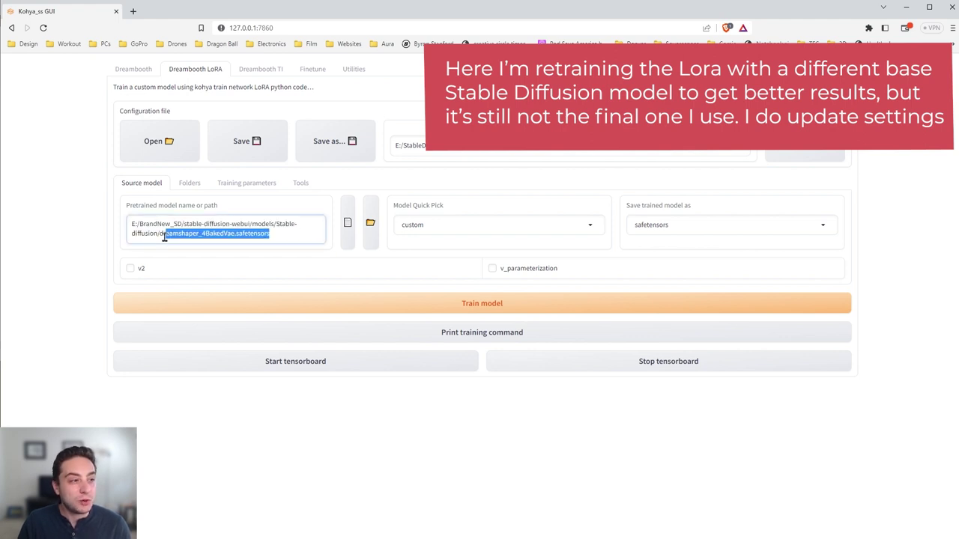
click(348, 225)
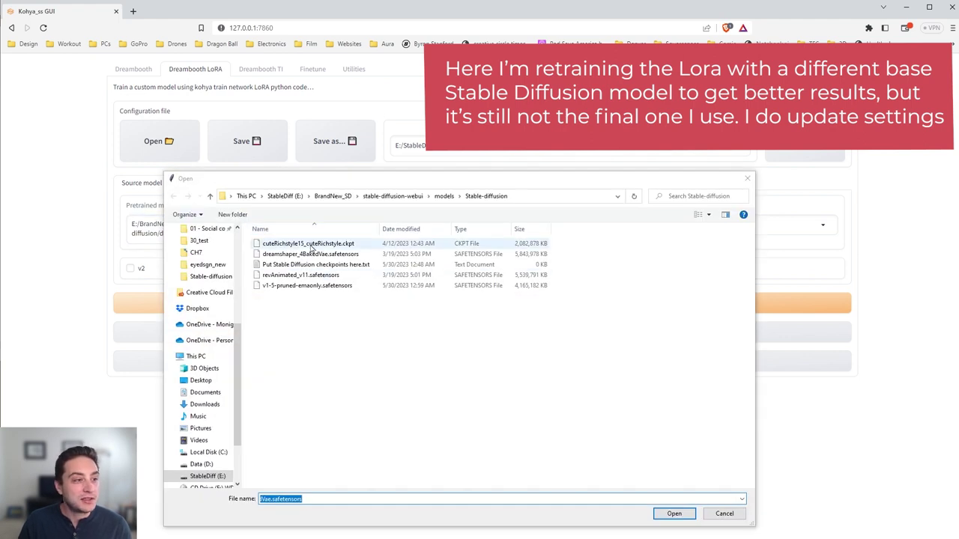
double_click(309, 244)
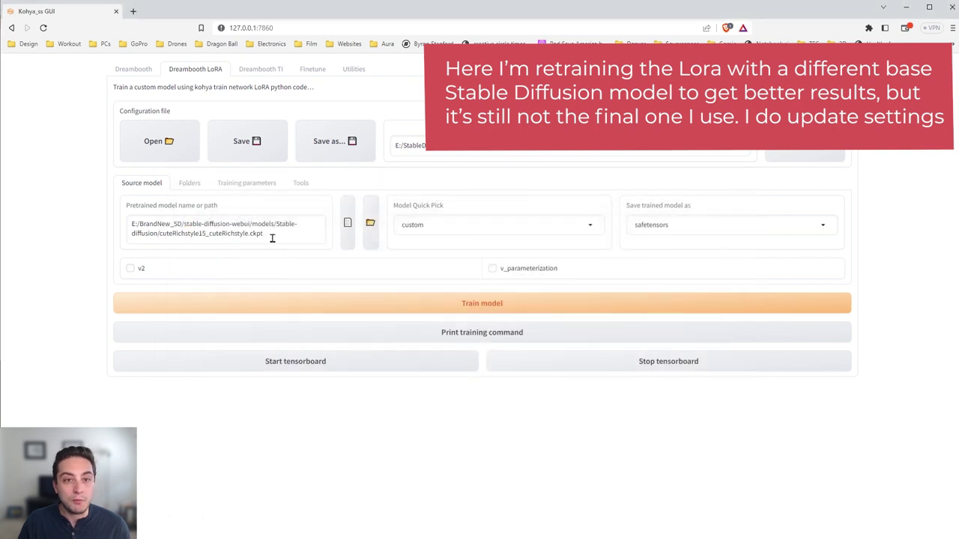
Step: Review the training folders and set the train batch size to 5 in the LoRA training parameters
click(194, 184)
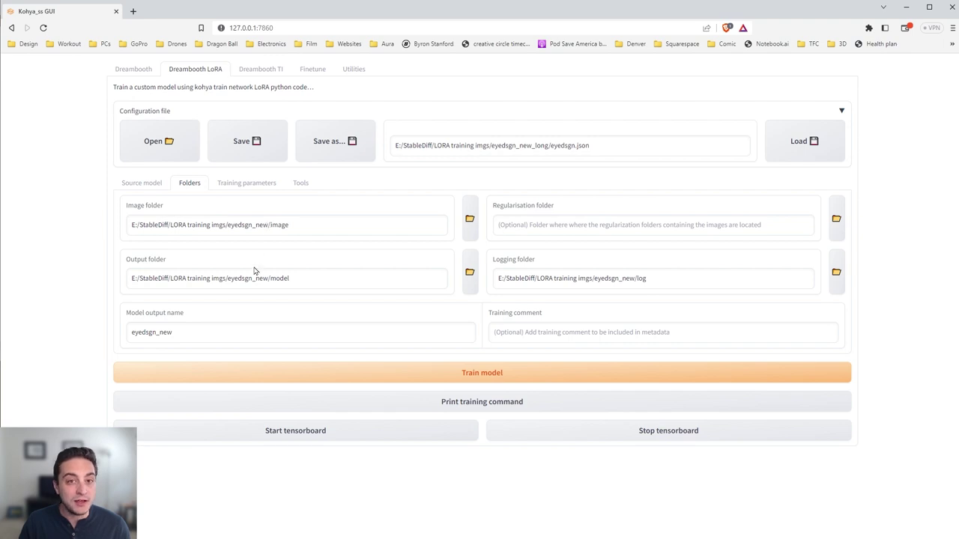
click(246, 184)
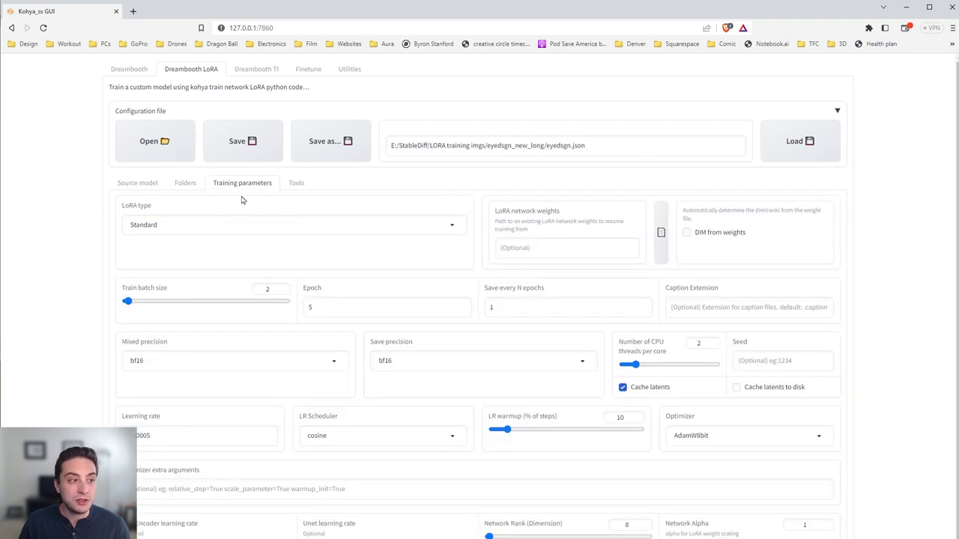
double_click(266, 289)
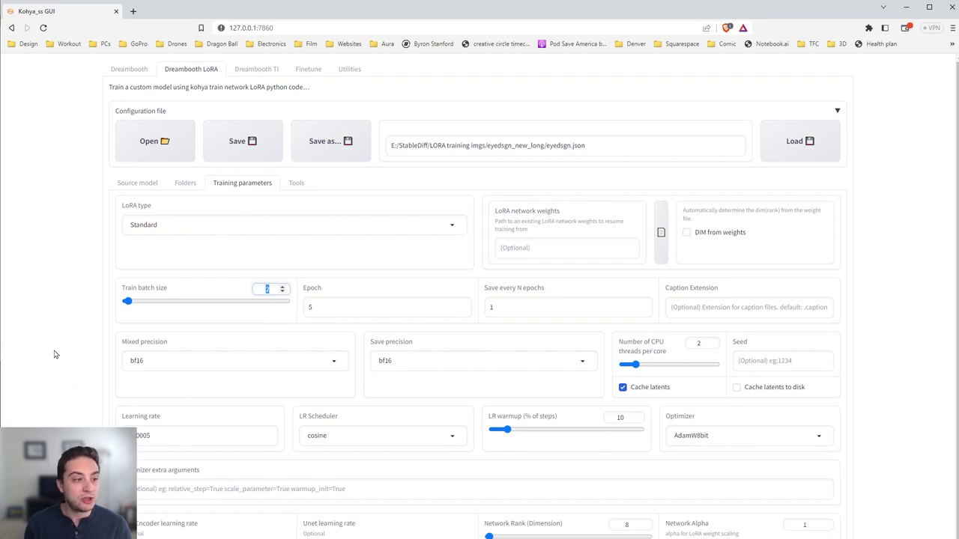
text(5)
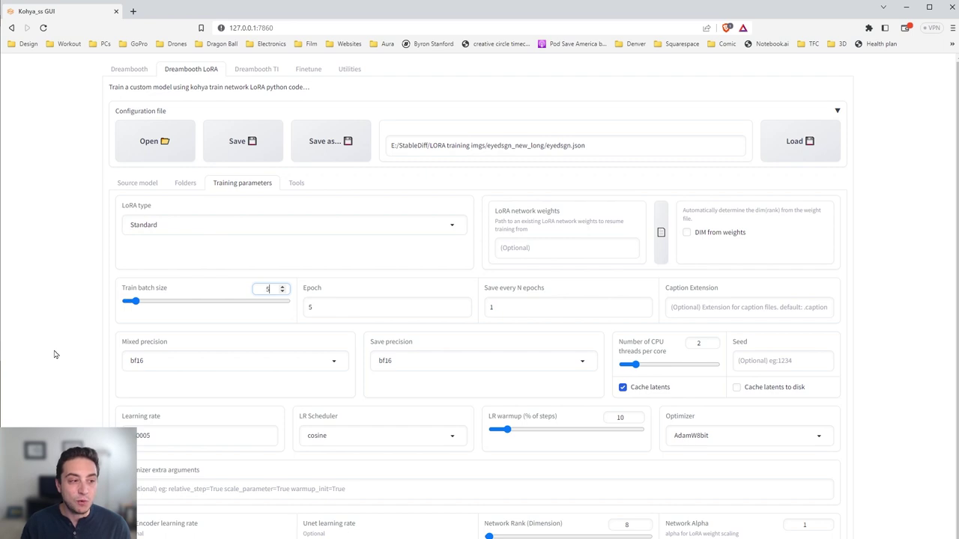
click(56, 353)
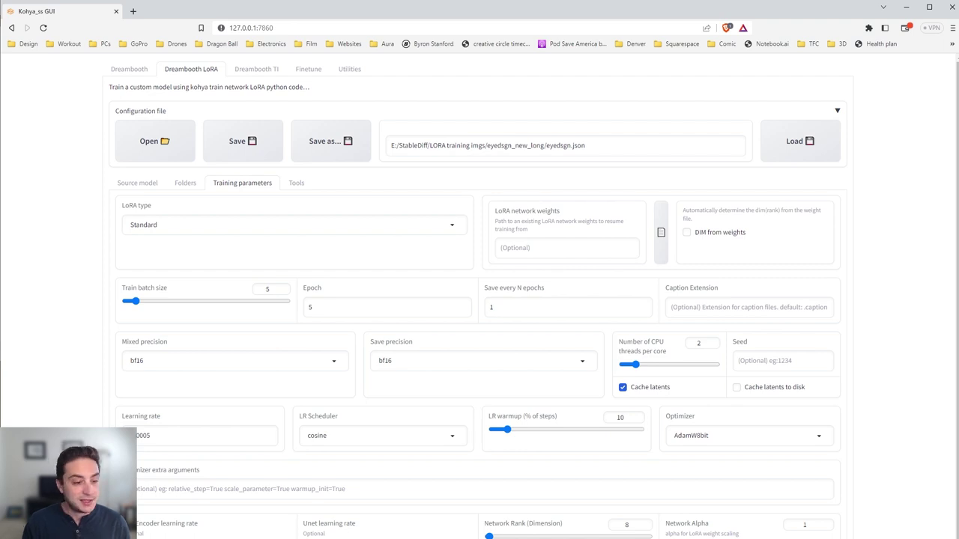
Step: Change the model output name to eyedsgn_new_CR and start training the model
click(146, 184)
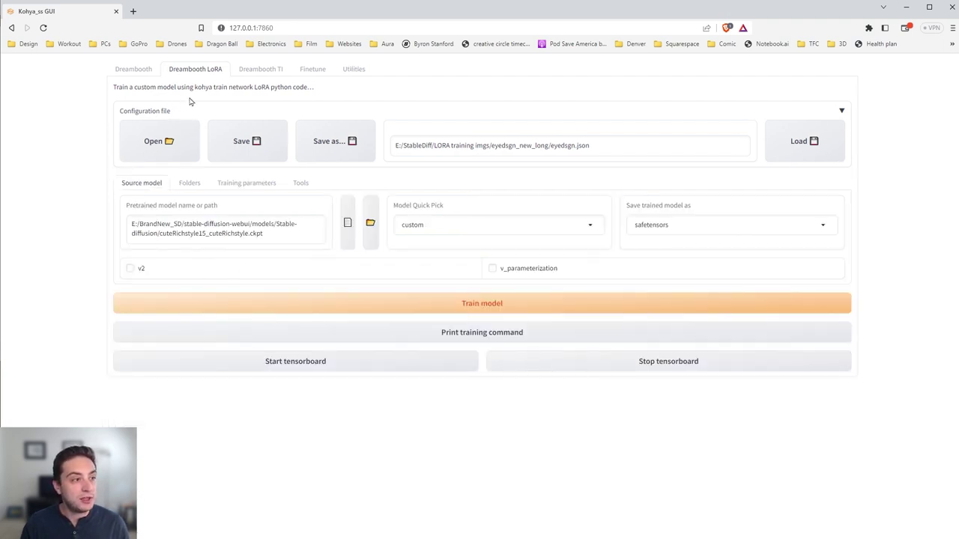
click(189, 184)
click(174, 336)
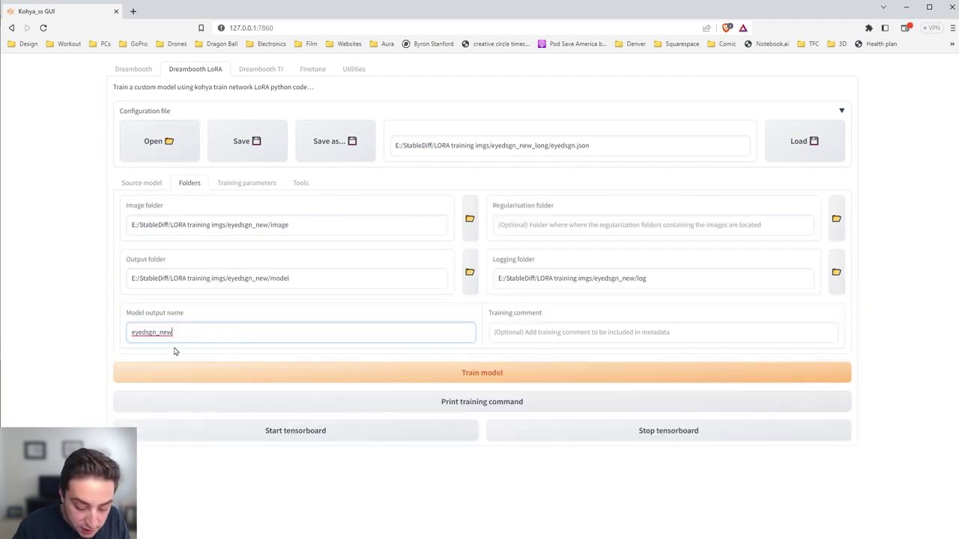
text(_CR)
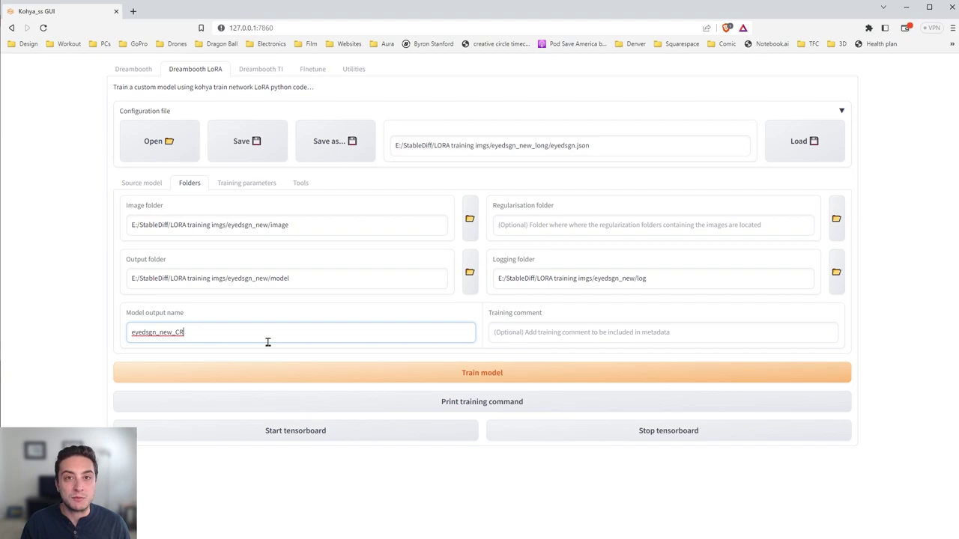
click(295, 369)
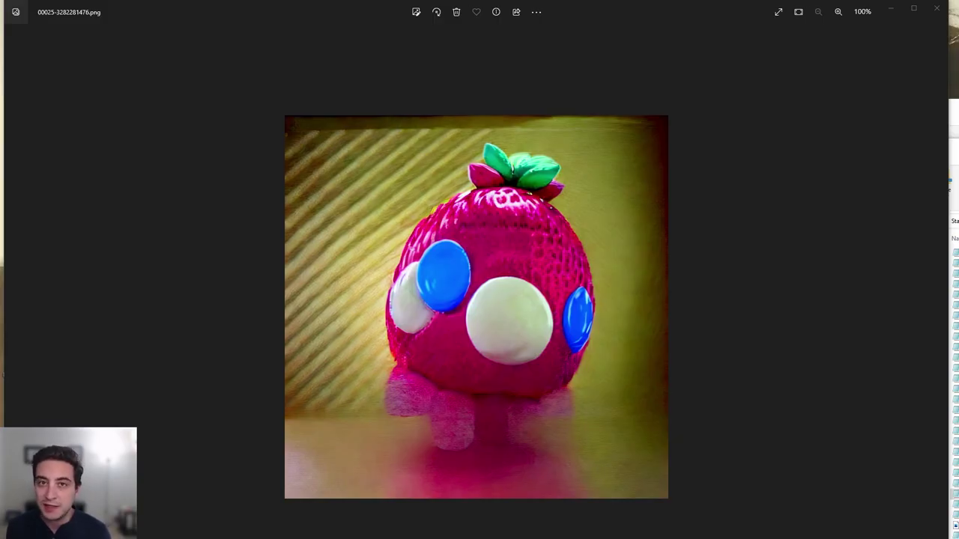
Step: Browse through the generated toy strawberry, pineapple and croissant character images to compare the results of the different LoRAs
key(Right)
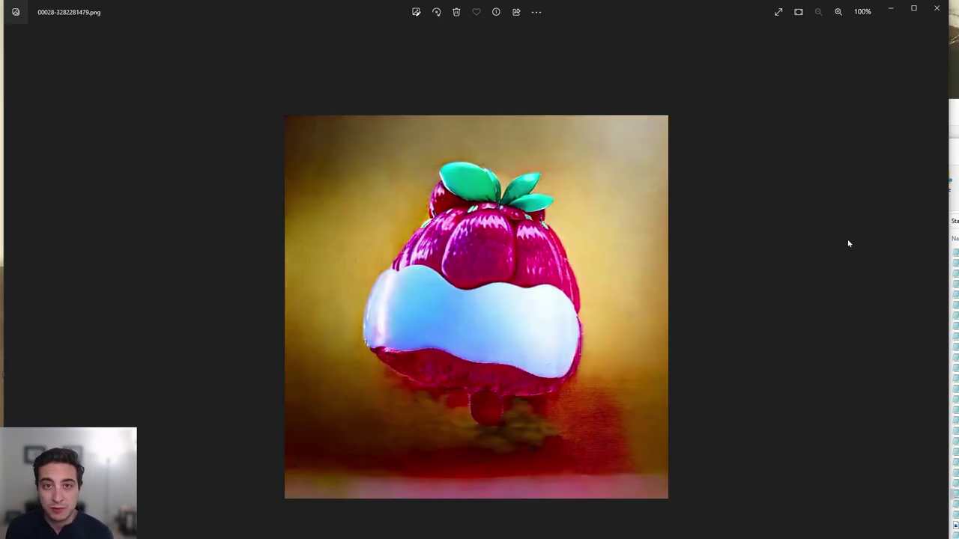
key(Right)
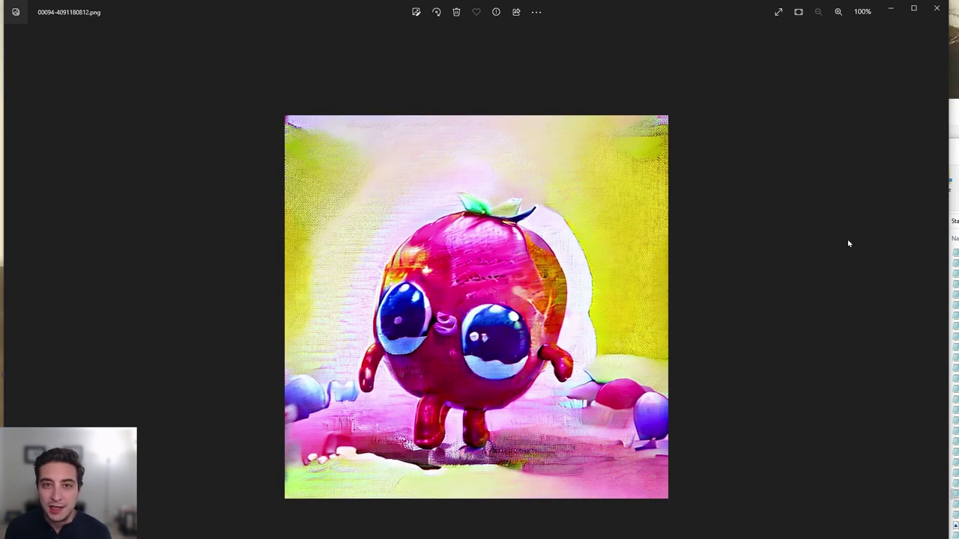
key(Right)
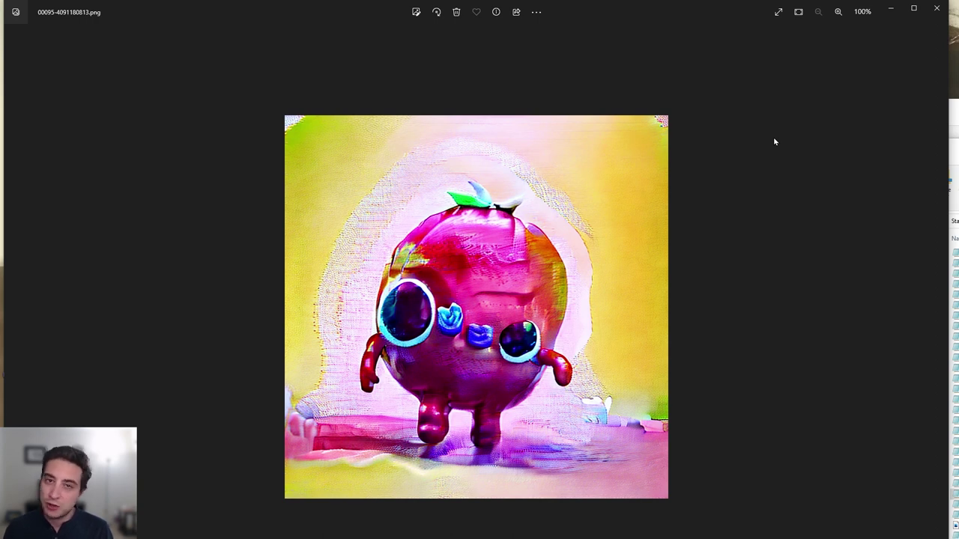
key(Right)
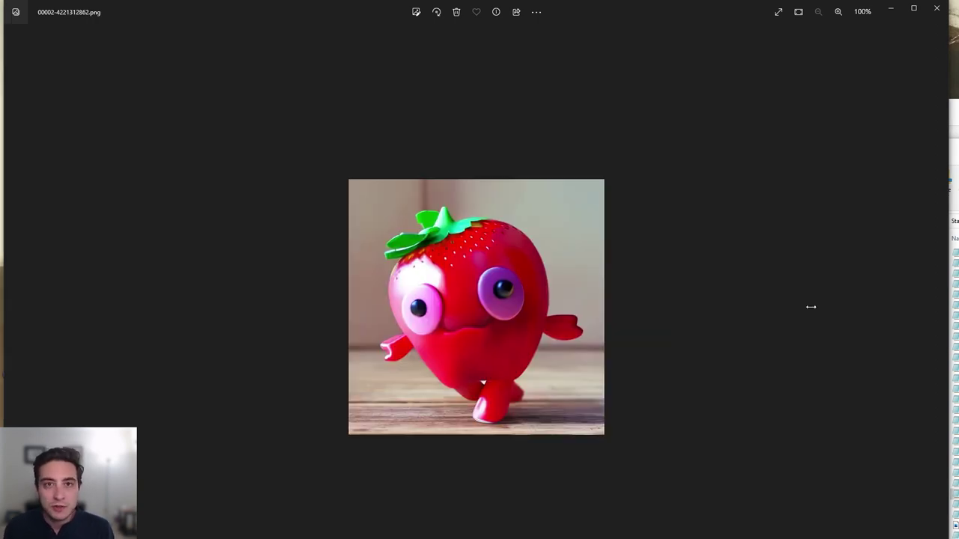
key(Right)
key(Right)
key(Right)
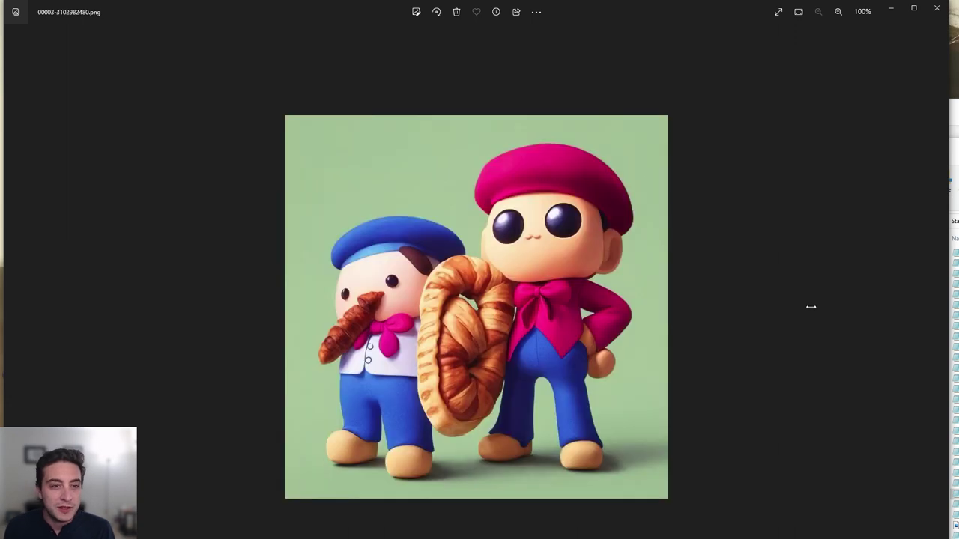
key(Right)
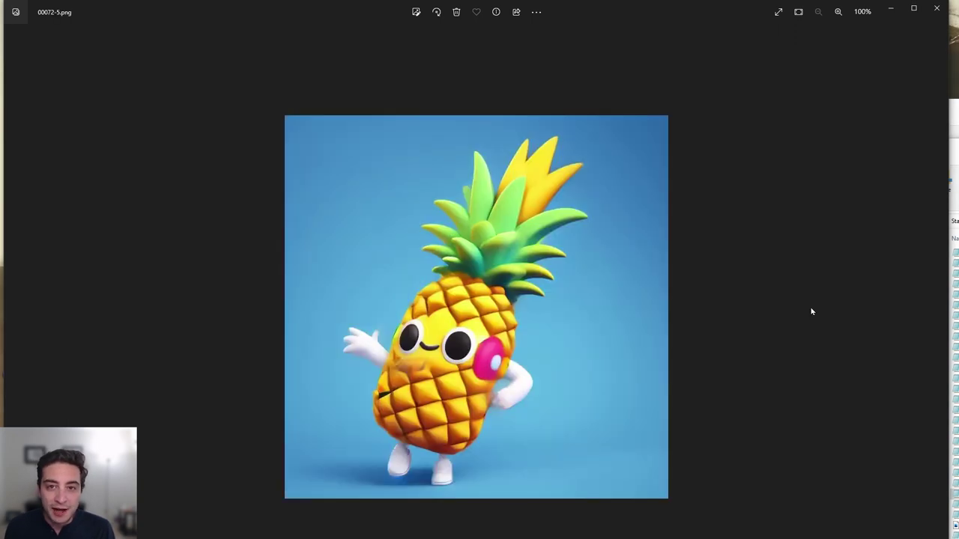
key(Right)
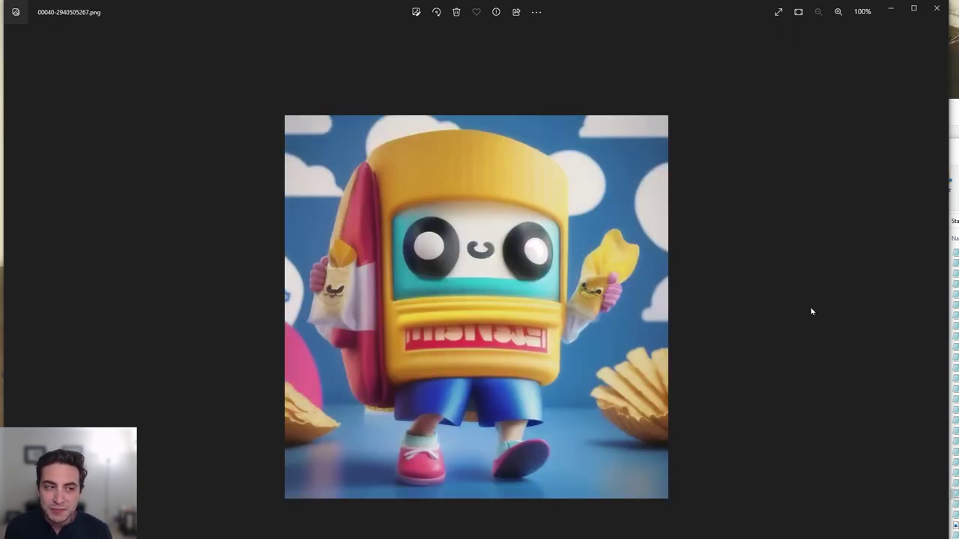
key(Right)
key(Right)
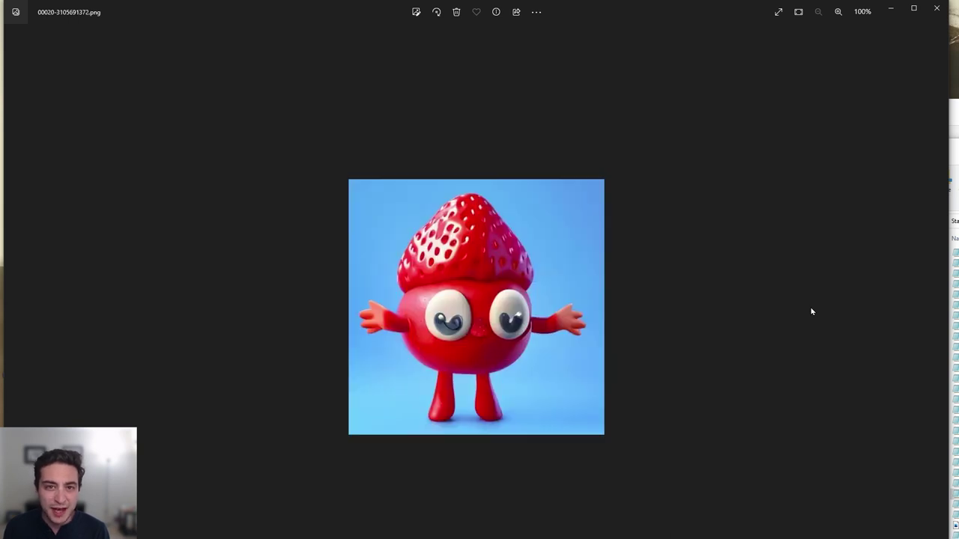
key(Right)
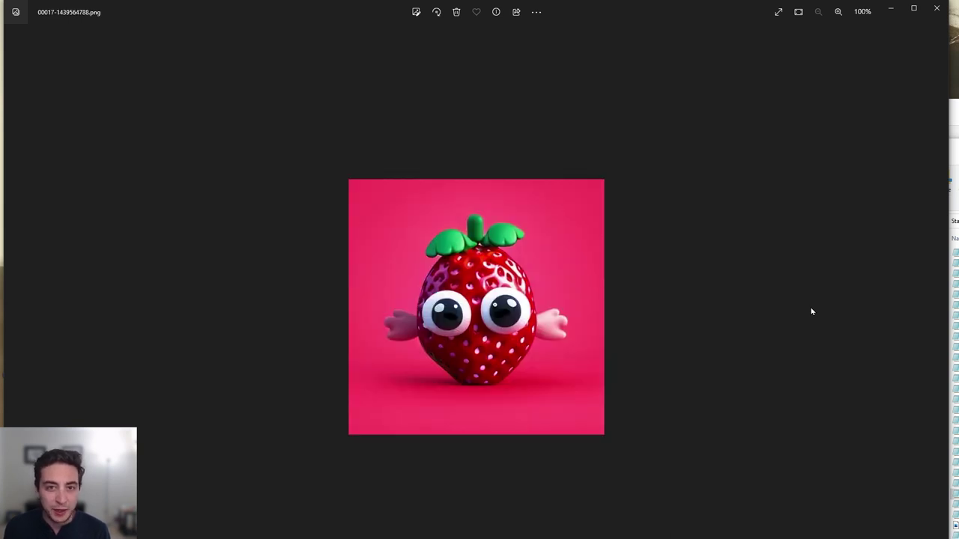
key(Right)
key(Right)
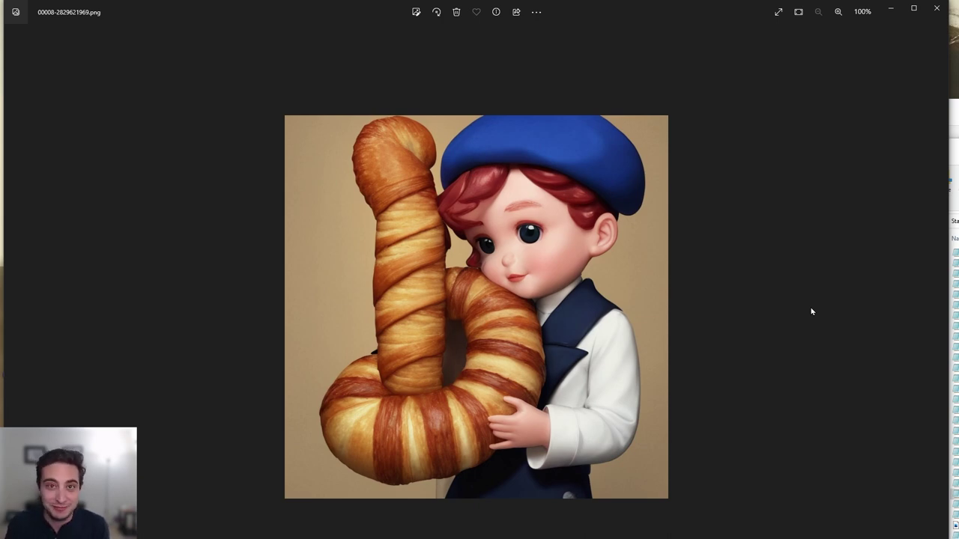
key(Left)
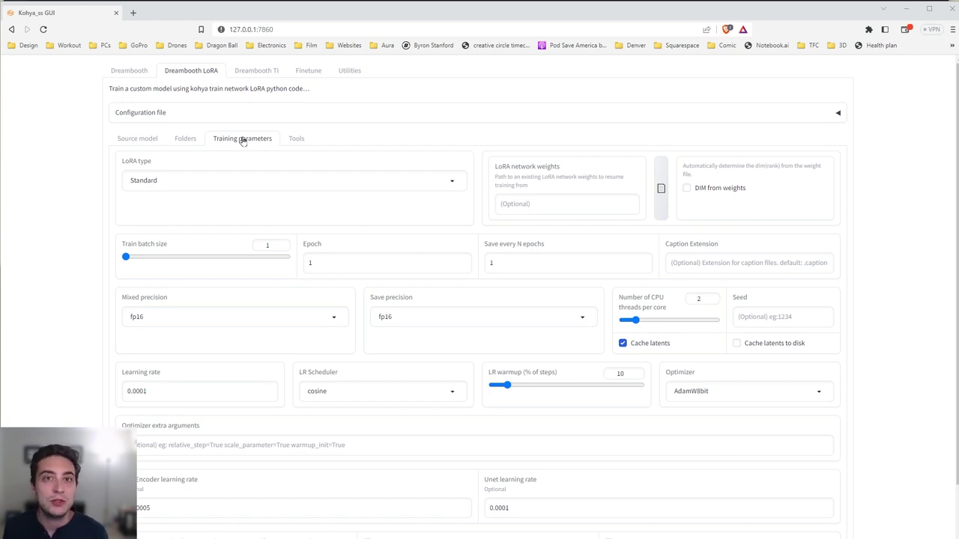
Step: In Kohya_ss GUI, enter a caption file extension starting with a period in the Dreambooth LoRA training parameters
click(749, 260)
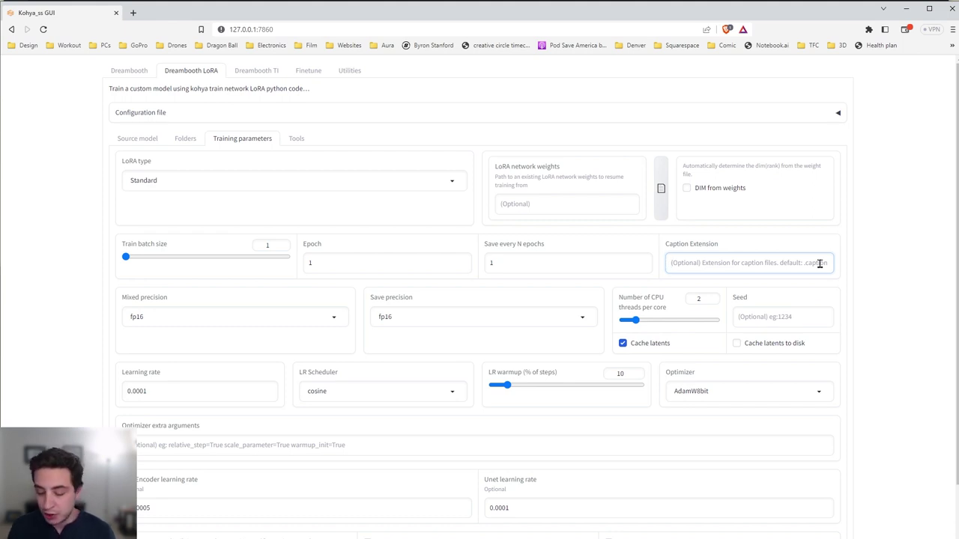
text(.)
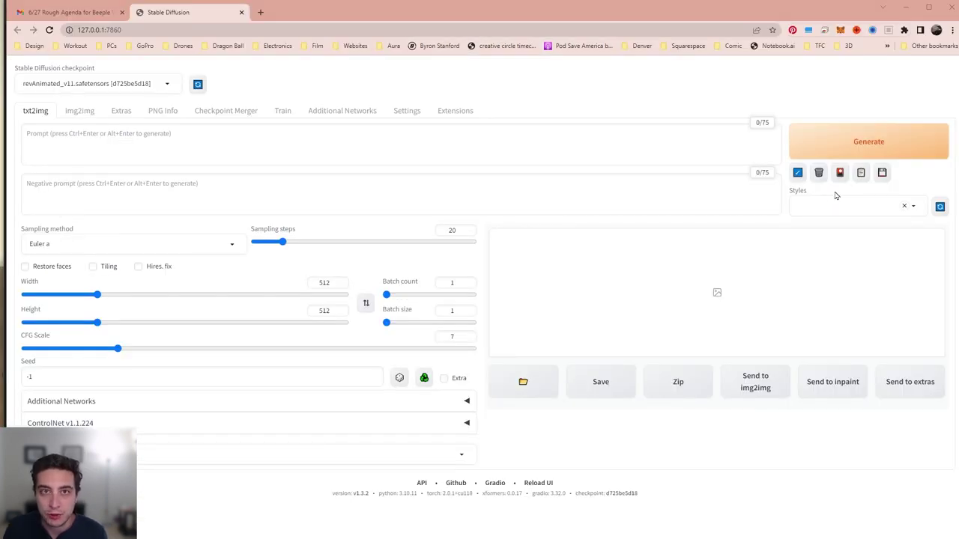
Step: In the Stable Diffusion web UI, show the available LoRAs and browse the folders through to wrong/
click(840, 175)
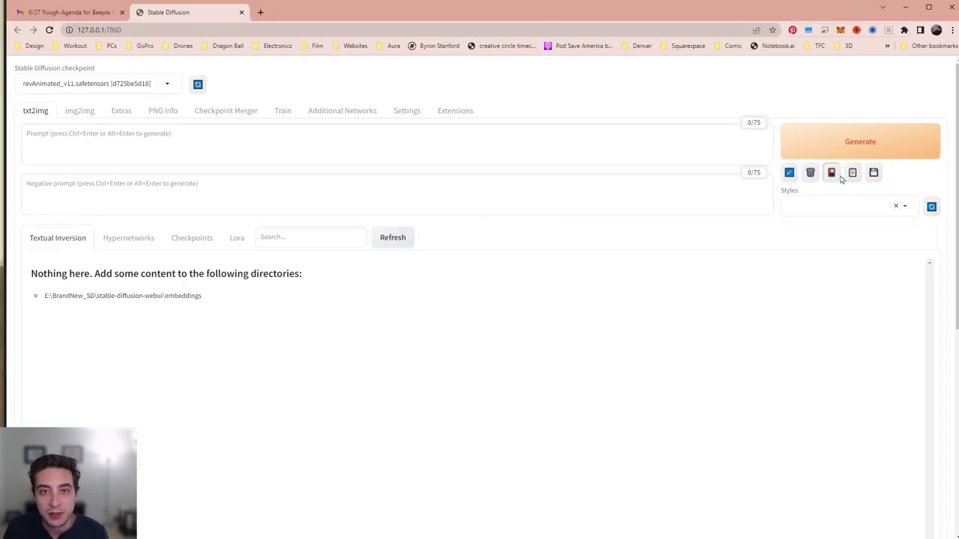
click(239, 238)
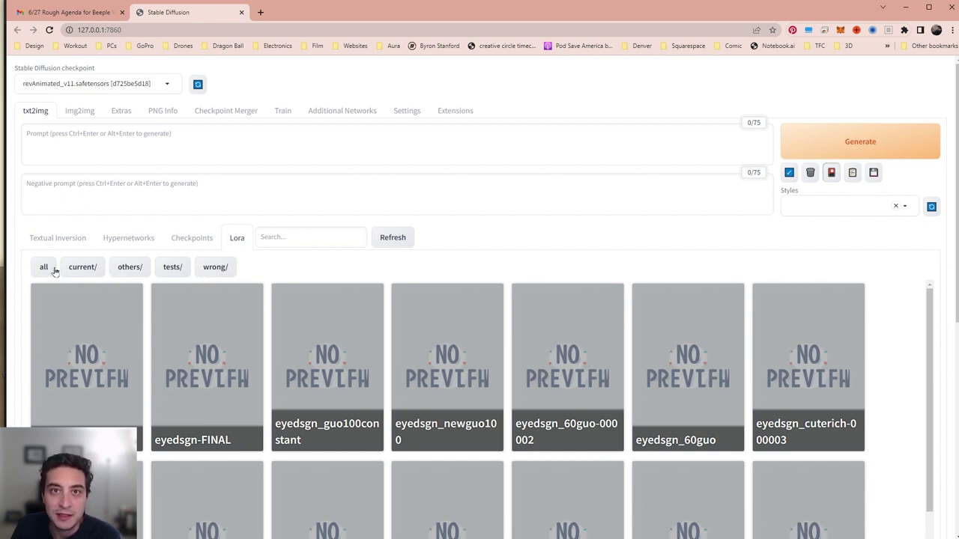
click(81, 268)
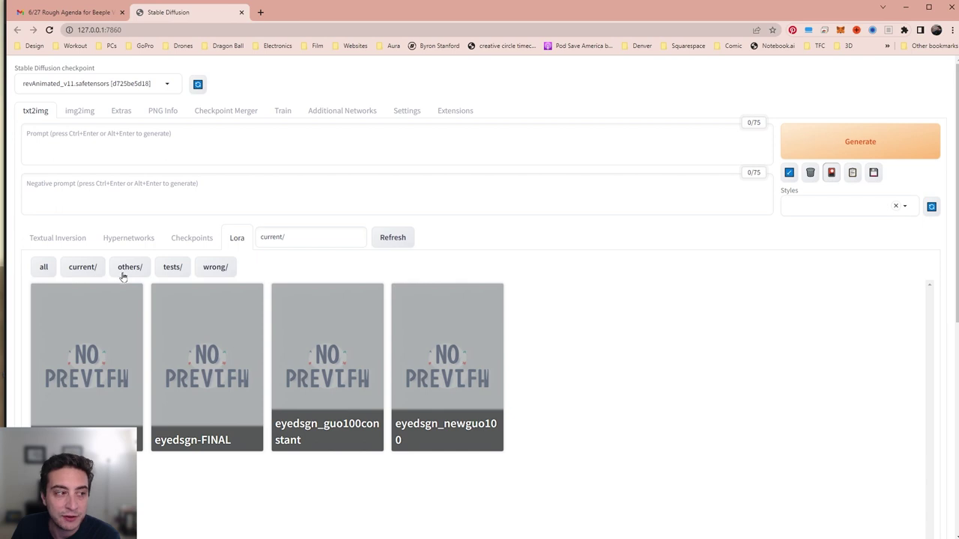
click(127, 268)
click(205, 276)
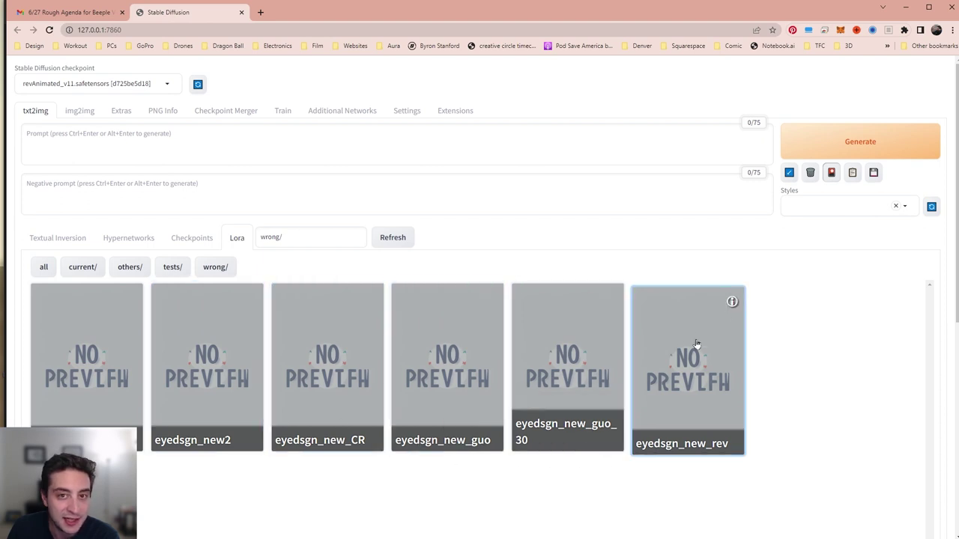
Step: Examine the eyedsgn_new_rev LoRA's training metadata for its base model, resolution, clip skip, number of training images and tag frequency
click(732, 303)
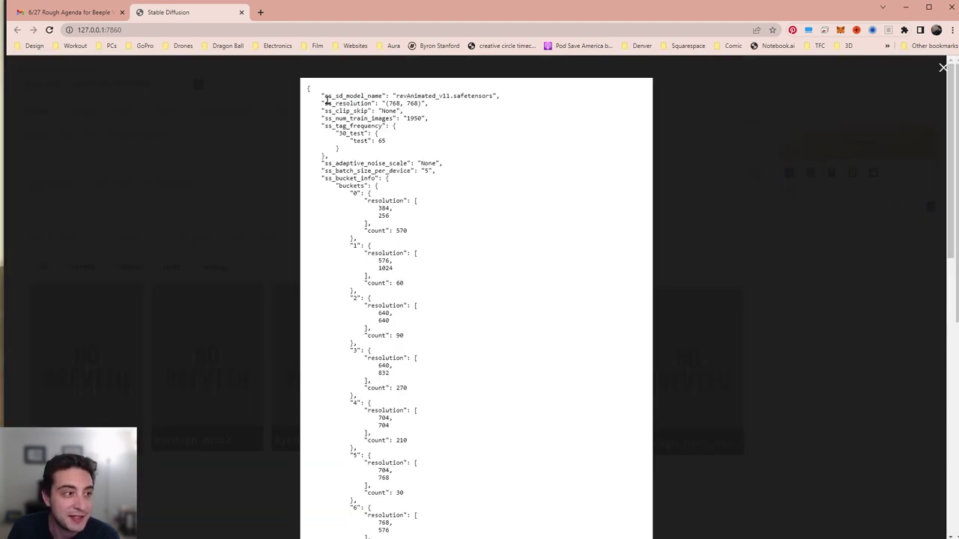
drag(327, 95, 490, 96)
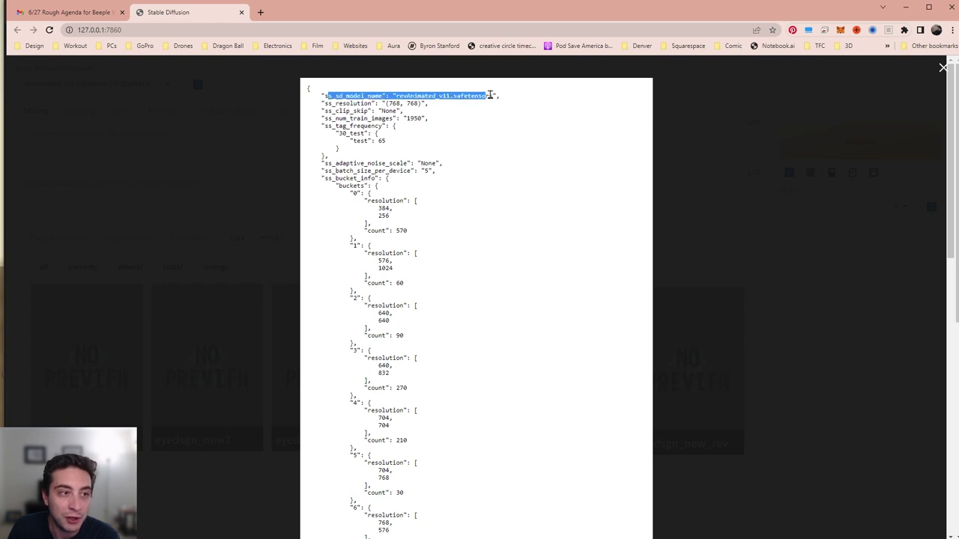
drag(323, 102, 460, 117)
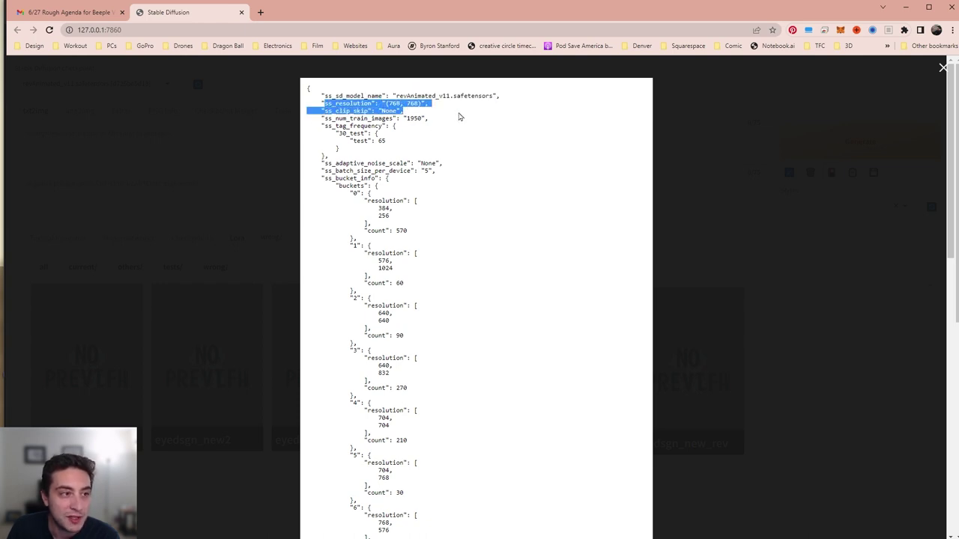
click(336, 120)
drag(336, 119, 341, 133)
click(341, 133)
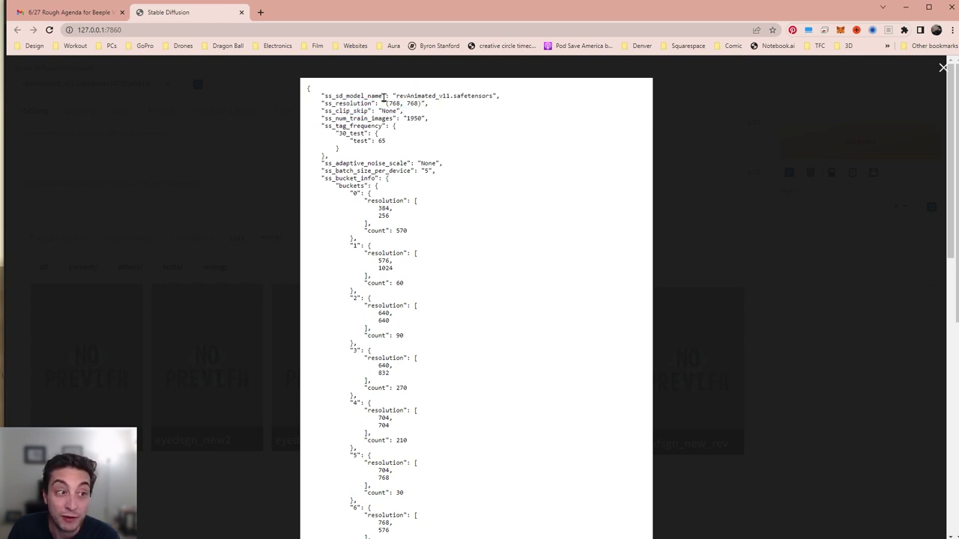
click(667, 315)
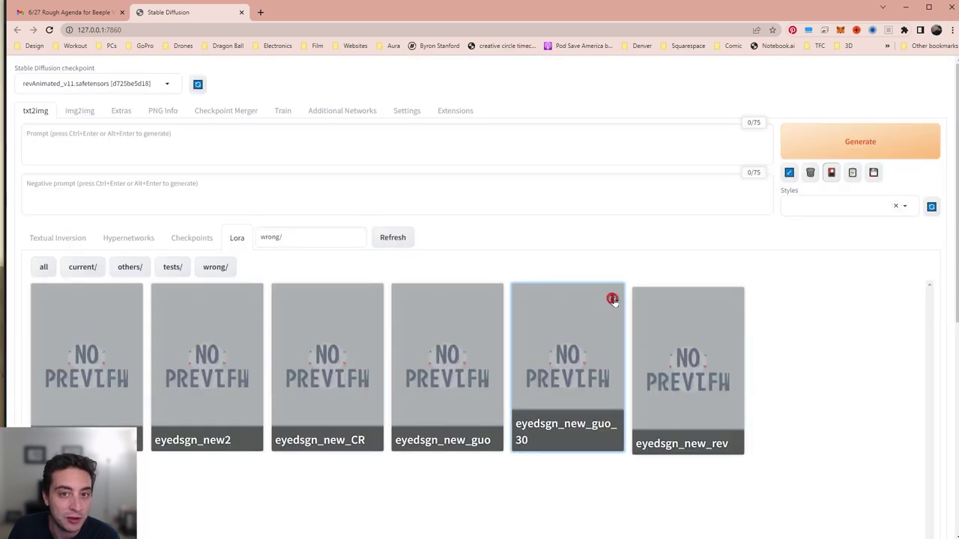
Step: Check the training metadata of the eyedsgn_new_guo_30 and eyedsgn_new_guo LoRAs for their base model and caption tags
click(612, 300)
click(270, 368)
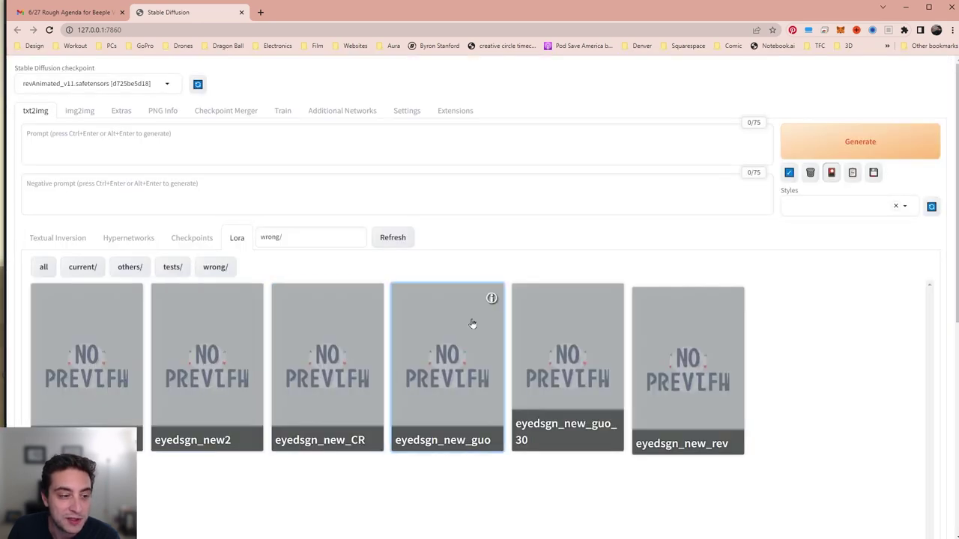
click(491, 299)
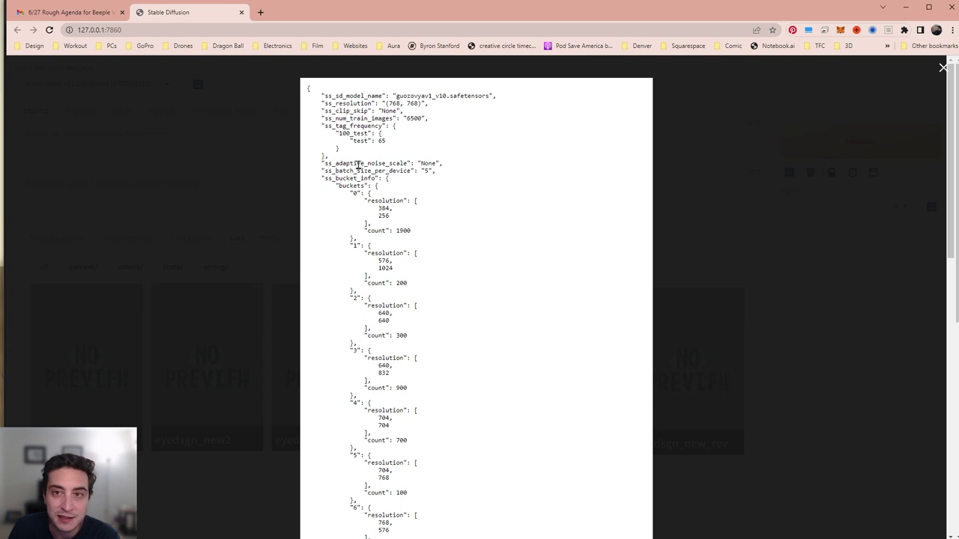
drag(358, 164, 438, 214)
click(218, 370)
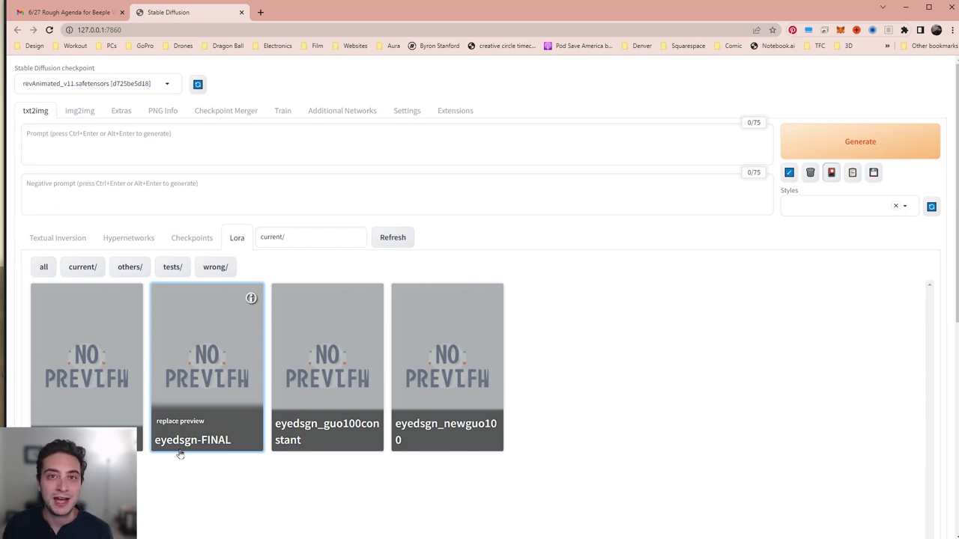
Step: Review the image captions listed under tag frequency in the metadata of the first LoRA in the current/ folder
click(130, 298)
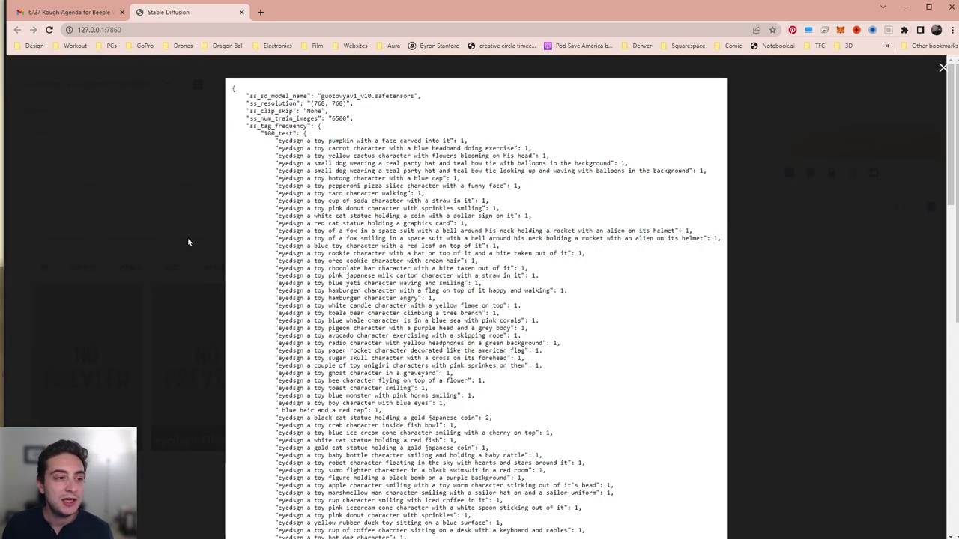
drag(338, 136, 427, 337)
scroll(491, 306, down, 3)
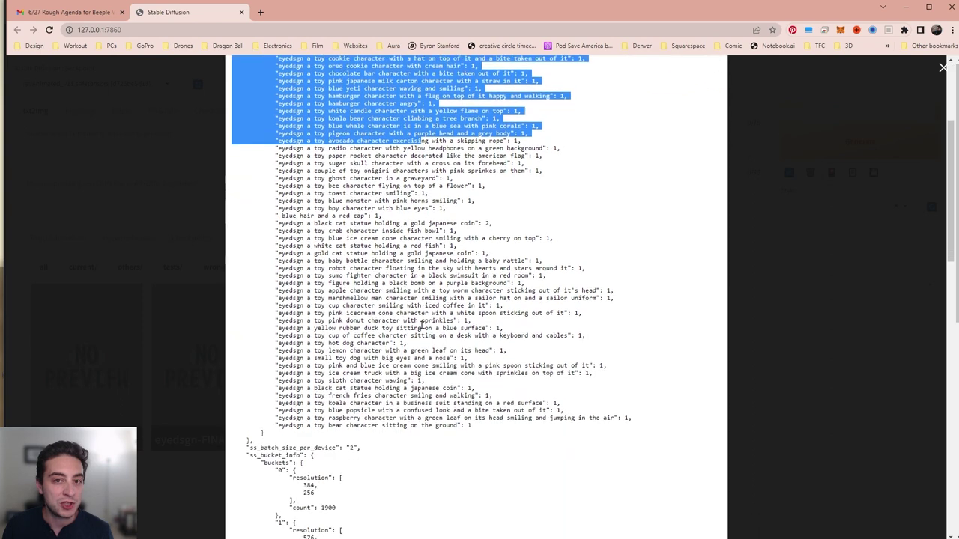
scroll(409, 390, down, 2)
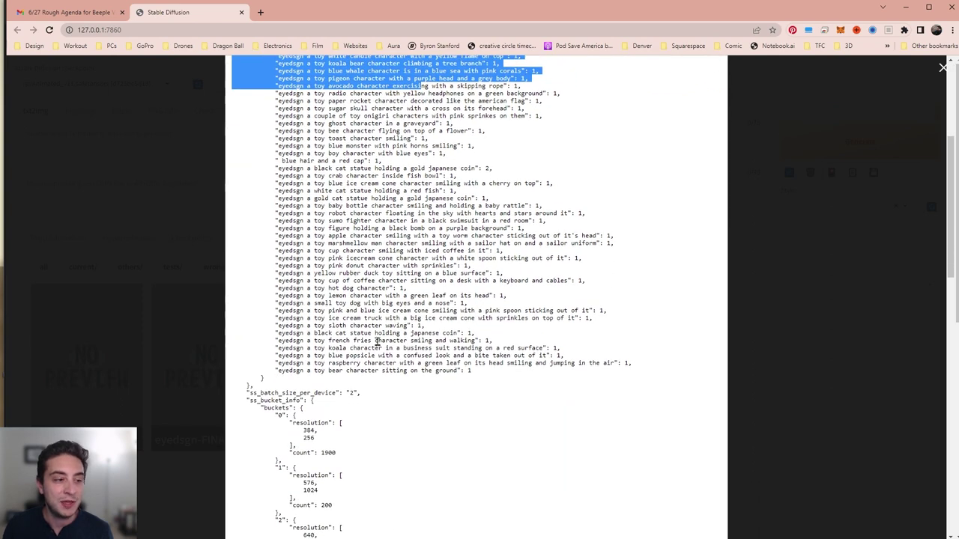
click(202, 327)
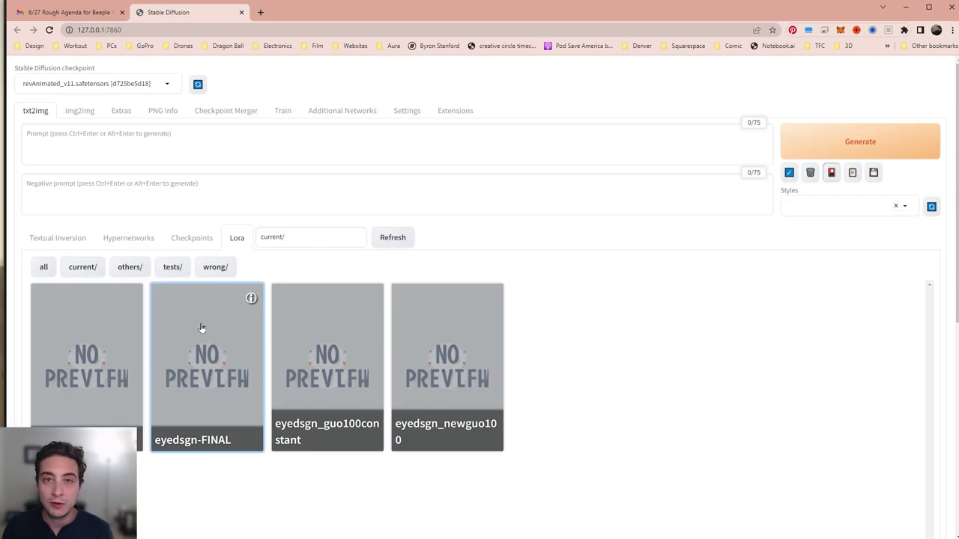
Step: Add the storm trooper LoRA from the tests/ folder to the prompt with weight 1 and generate an image
click(180, 269)
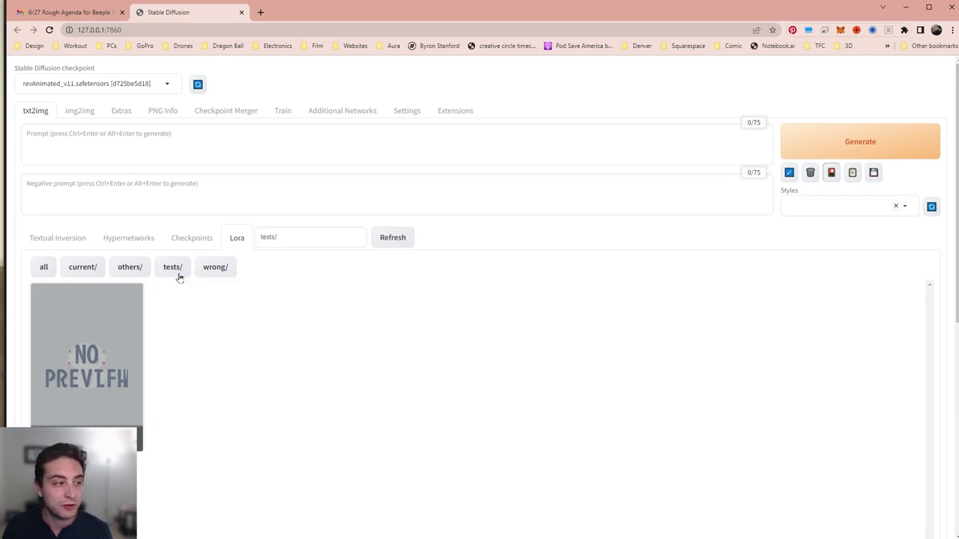
click(113, 346)
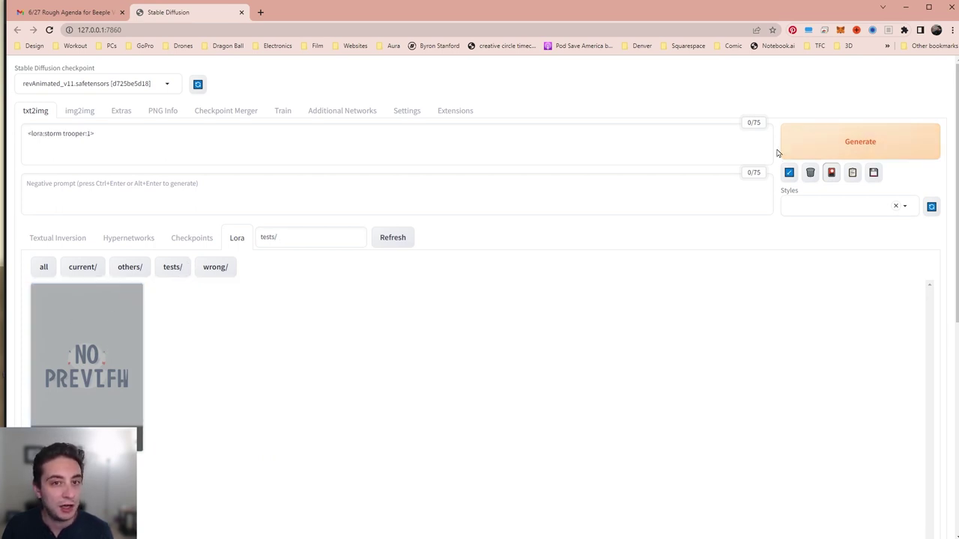
click(859, 141)
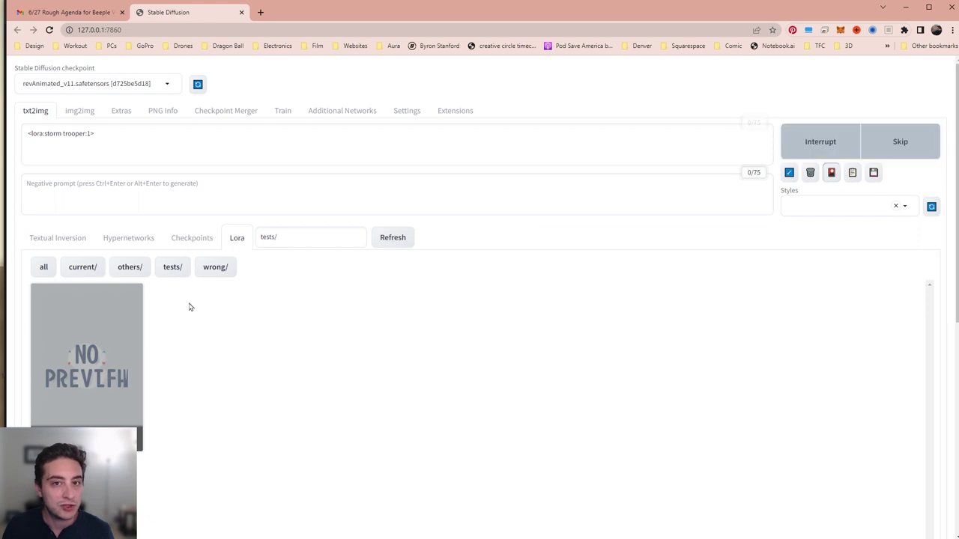
Step: Examine the storm trooper LoRA's training metadata for its base model name and training resolution
click(130, 298)
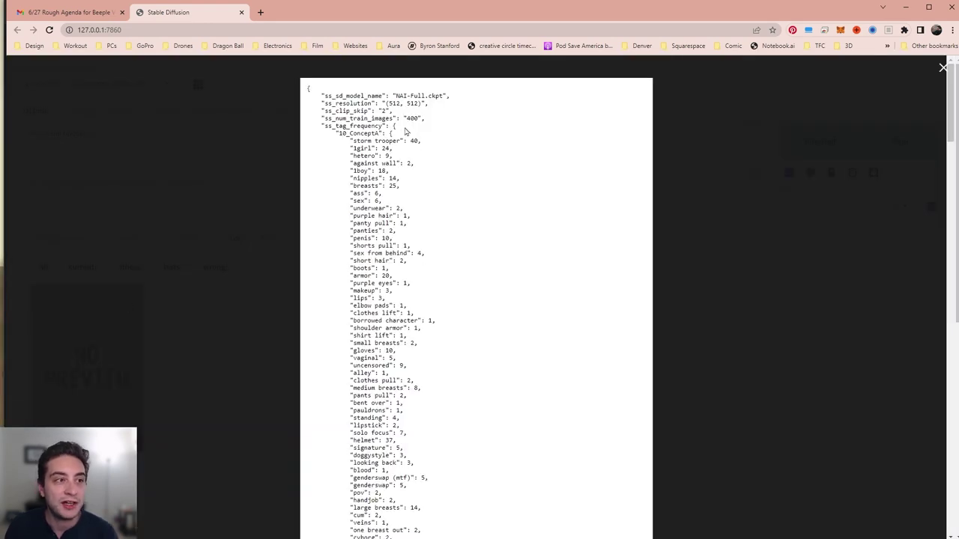
drag(390, 93, 444, 95)
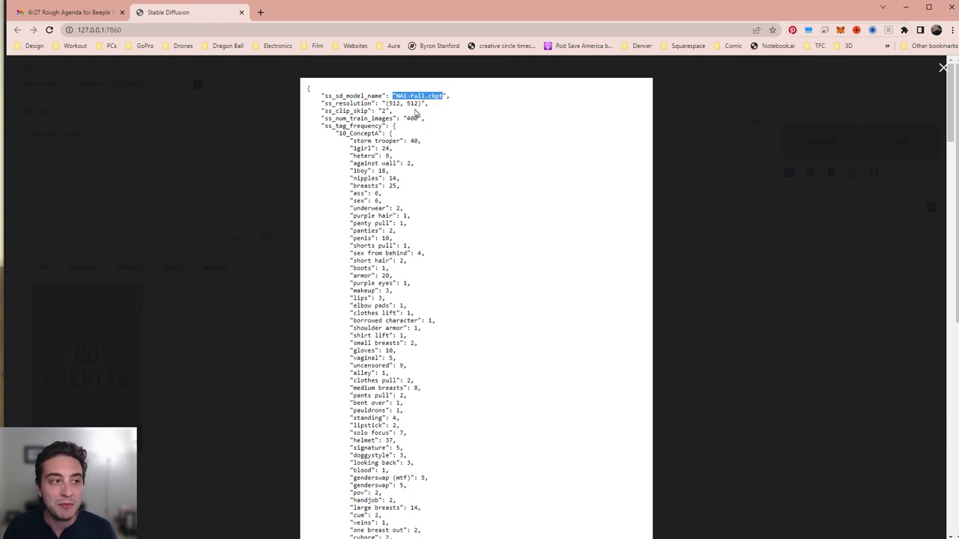
drag(387, 103, 424, 102)
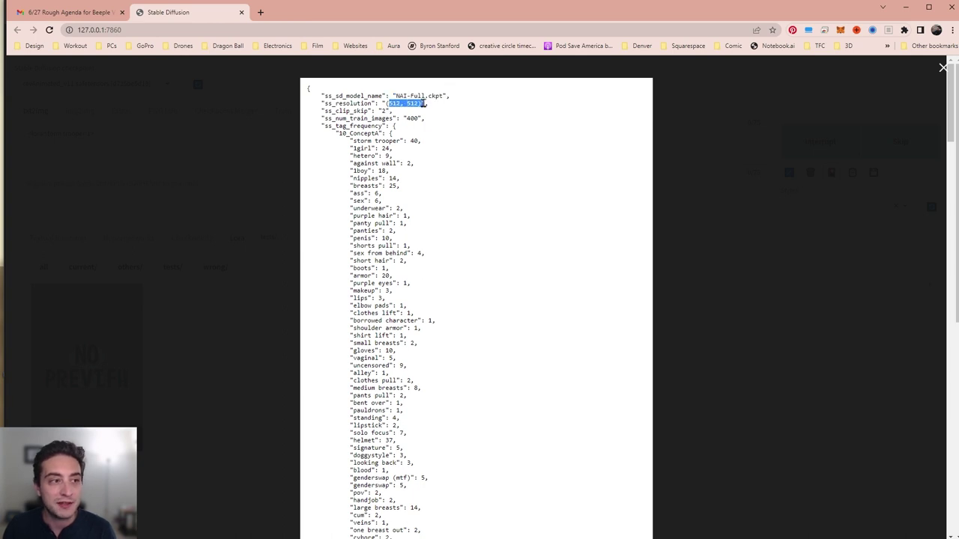
Step: Read the clip skip and tag frequency entries in the storm trooper LoRA's metadata, and close the metadata view
double_click(382, 111)
click(383, 126)
scroll(384, 126, down, 2)
key(Escape)
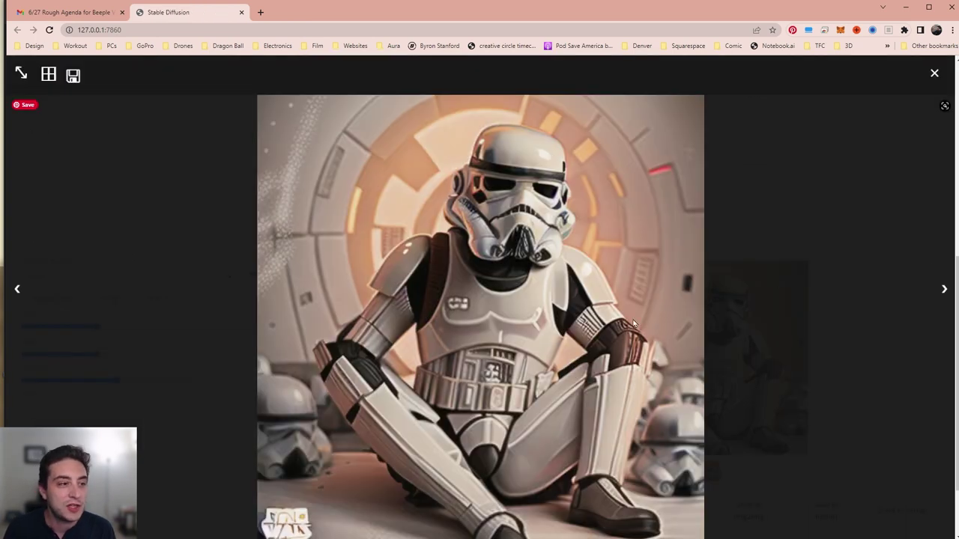
Step: Inspect the generated storm trooper image at enlarged size and close the preview
click(711, 325)
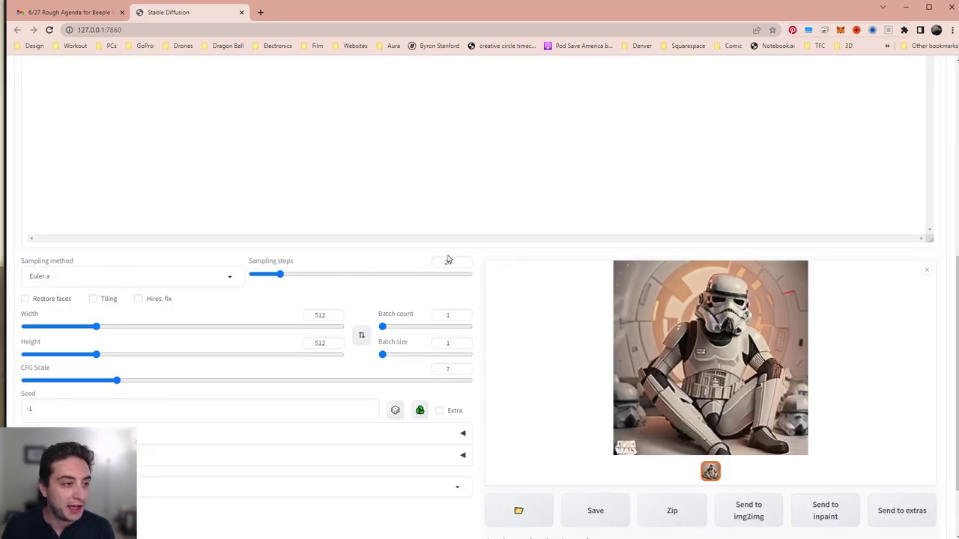
click(691, 363)
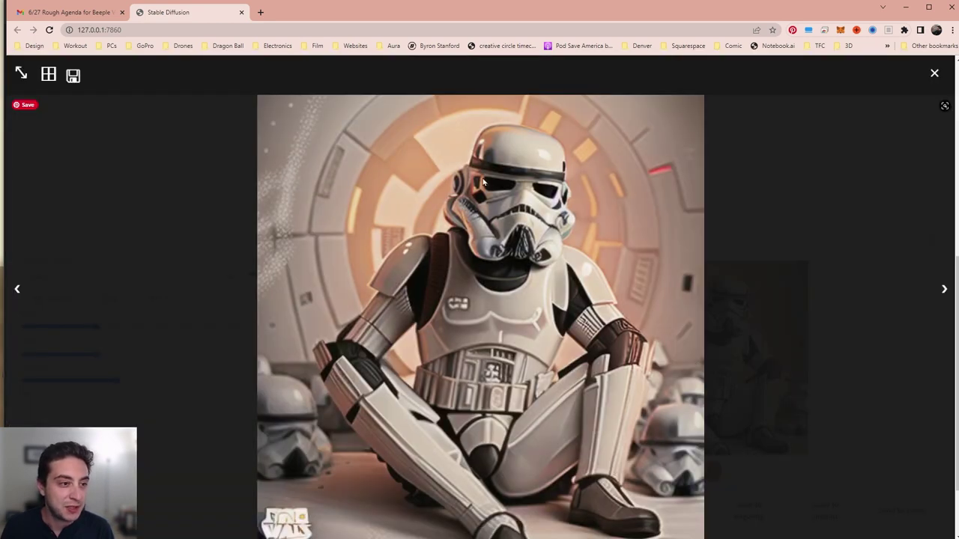
click(767, 361)
scroll(736, 357, up, 10)
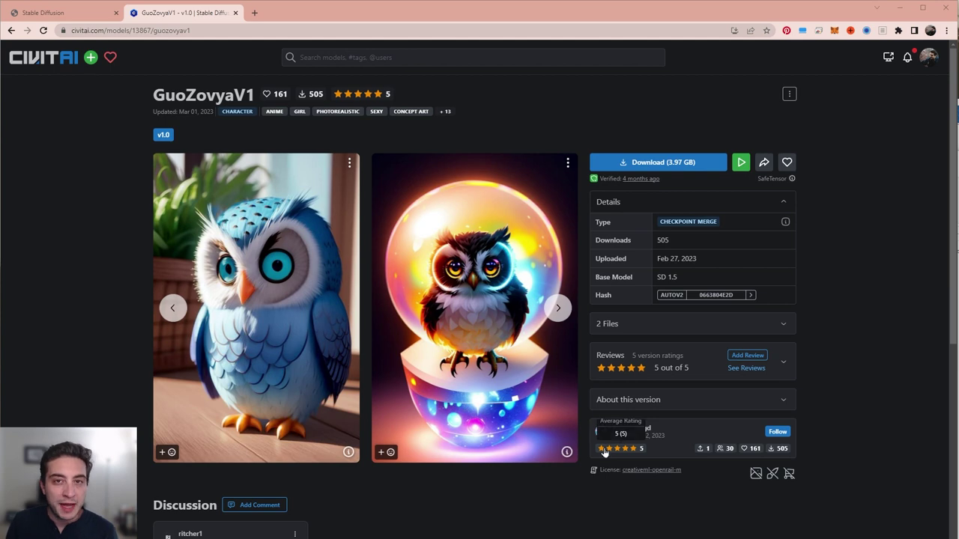
Step: Browse the sample image gallery of the GuoZovyaV1 checkpoint on Civitai
click(557, 311)
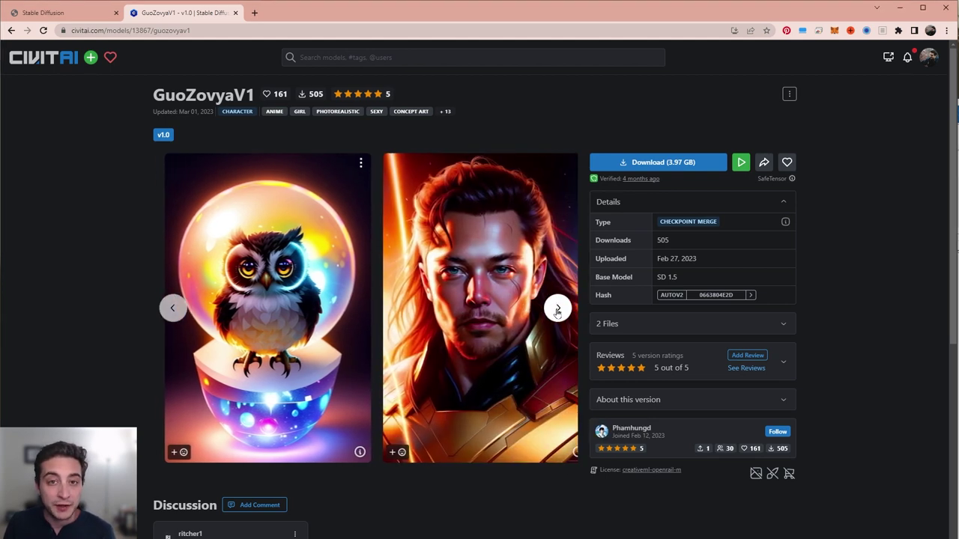
click(557, 311)
click(556, 311)
click(557, 311)
click(557, 311)
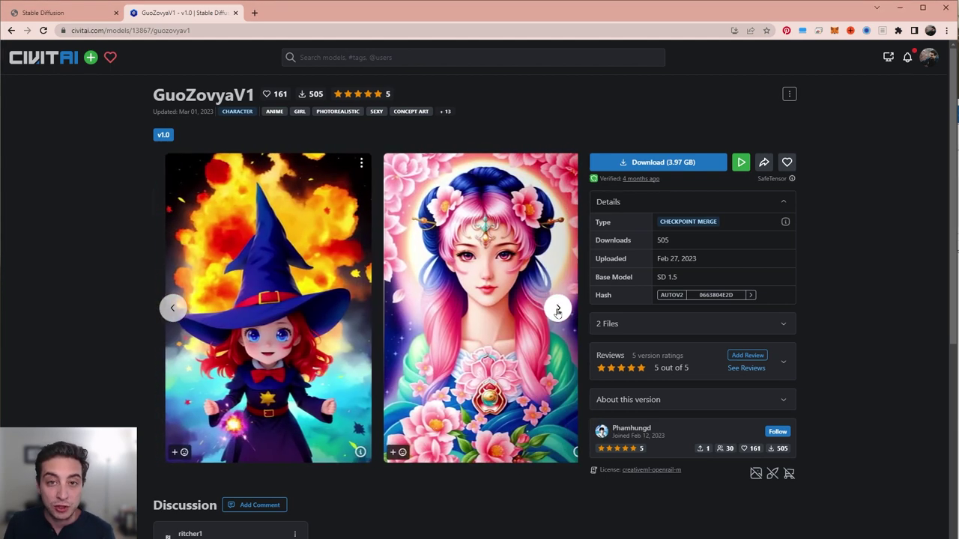
click(557, 311)
click(557, 311)
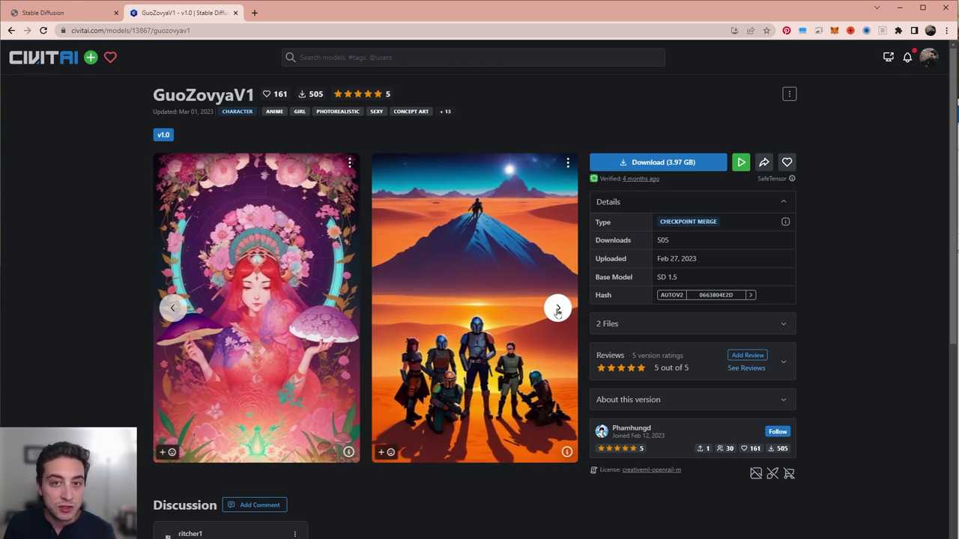
click(557, 311)
click(557, 311)
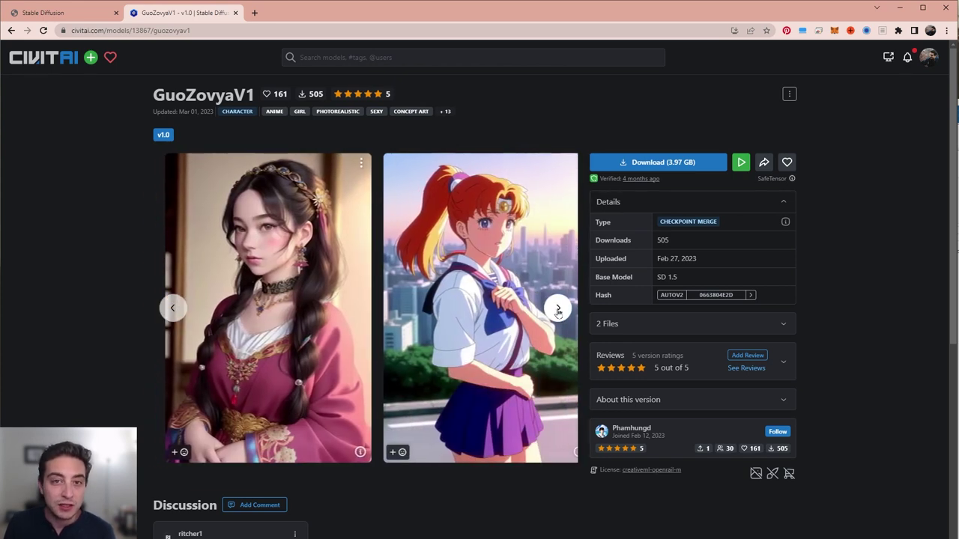
click(556, 311)
click(556, 311)
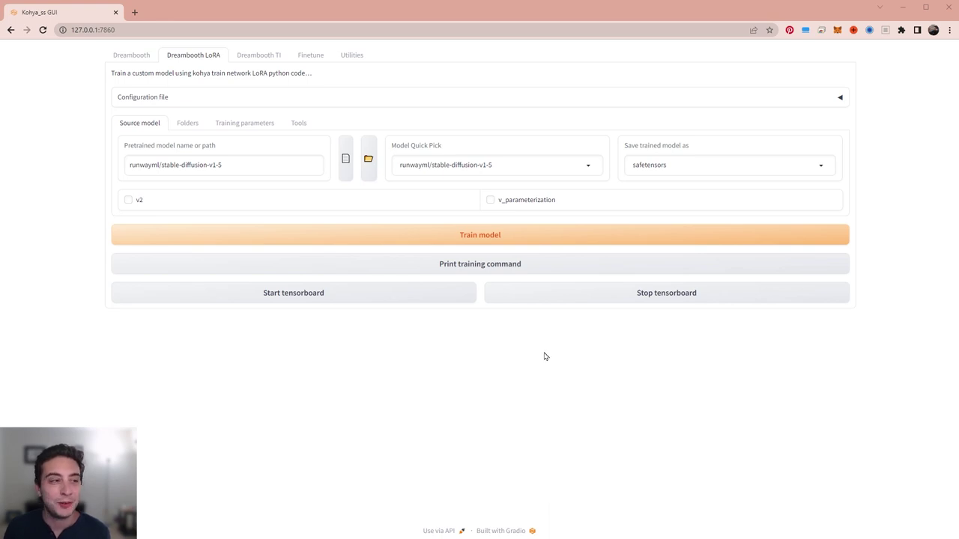
Step: In Kohya_ss GUI, load the eyedsgn_final.json configuration for Dreambooth LoRA and check which pretrained model file it uses
click(191, 94)
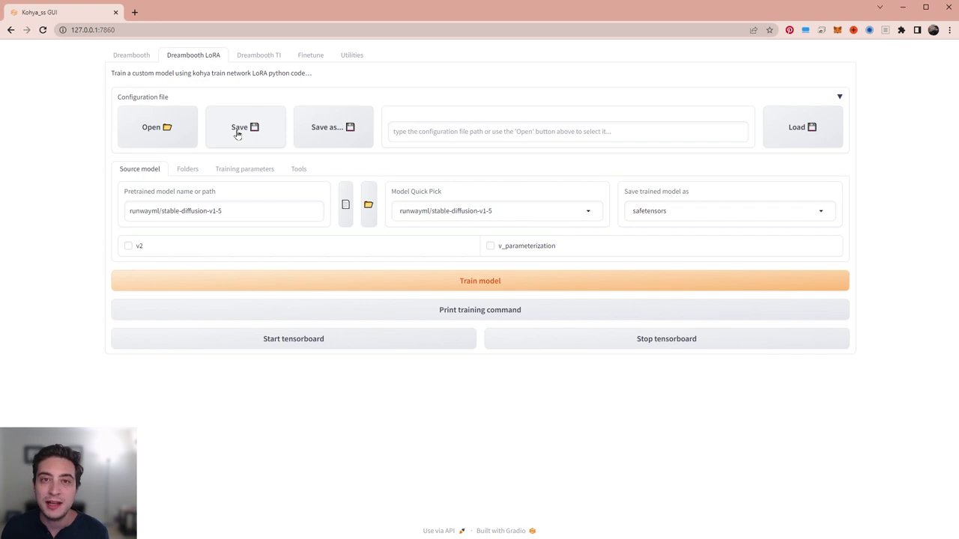
click(163, 133)
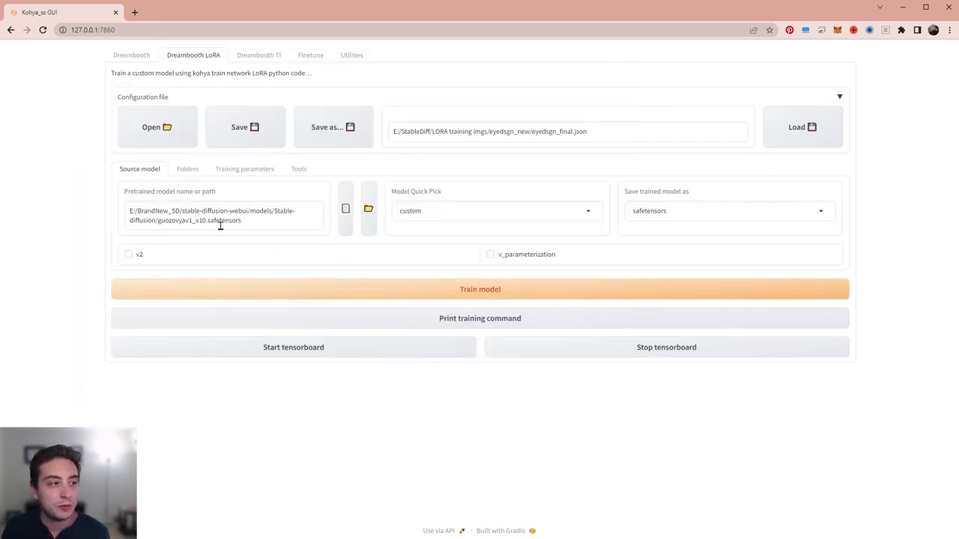
drag(241, 221, 157, 220)
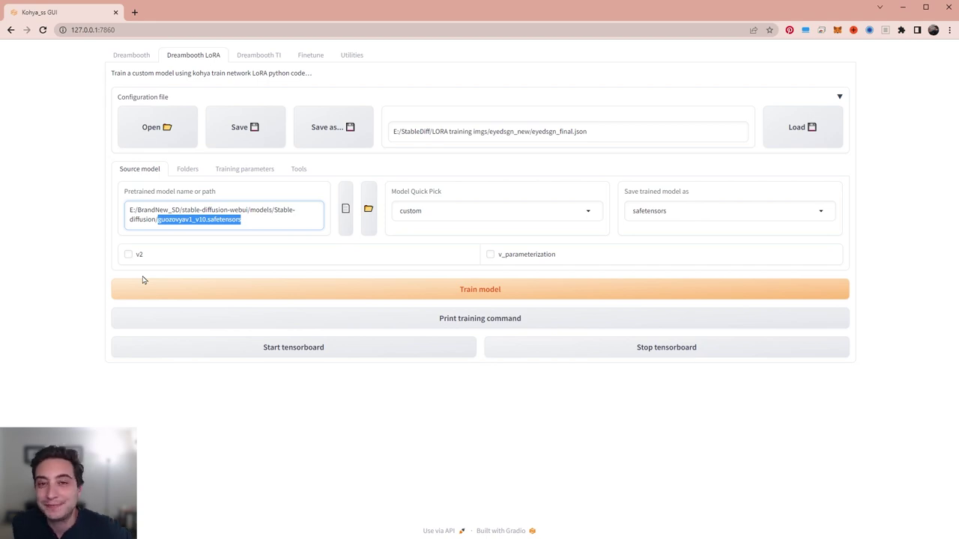
Step: Review the configuration's image and output folders, model output name and caption extension
click(187, 169)
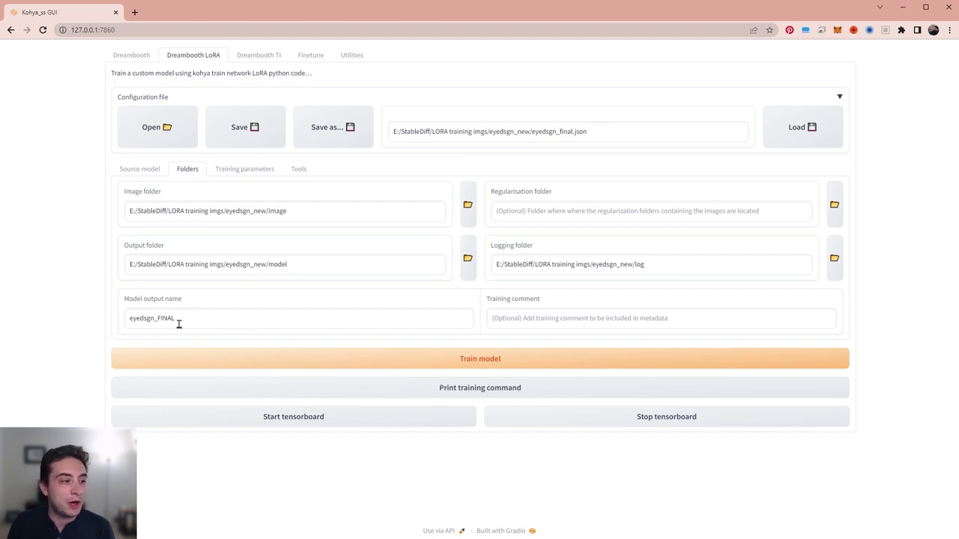
click(218, 168)
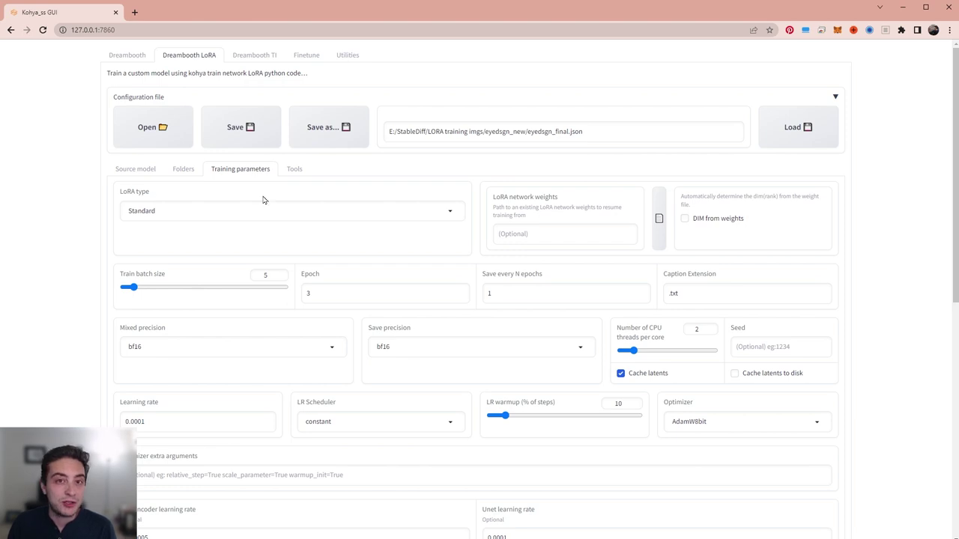
drag(664, 274, 719, 278)
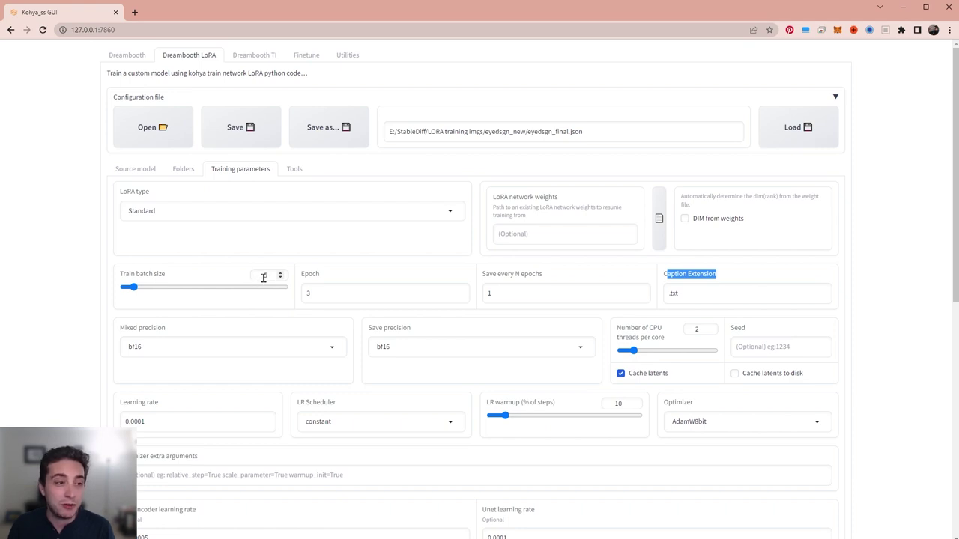
Step: Set the number of training epochs to 3
click(324, 294)
drag(324, 294, 287, 301)
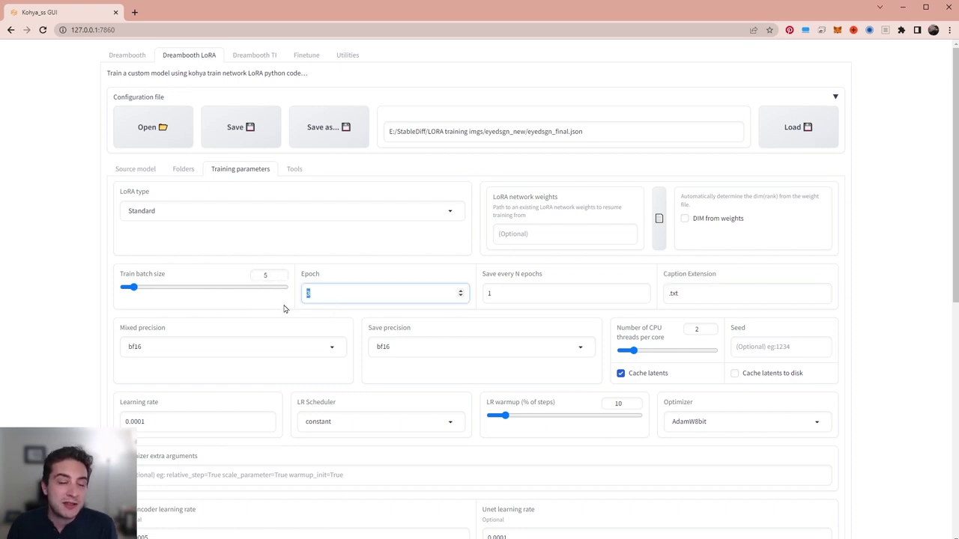
text(3)
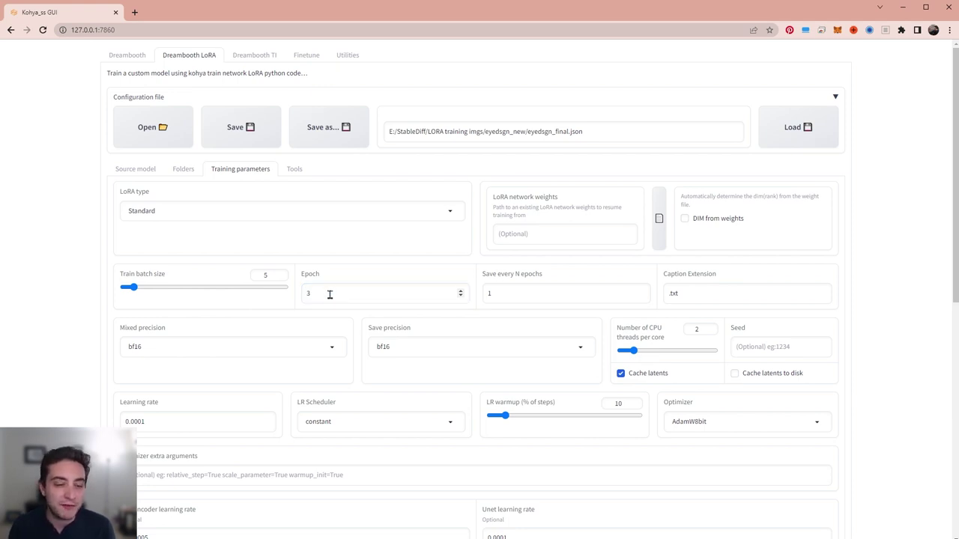
click(329, 295)
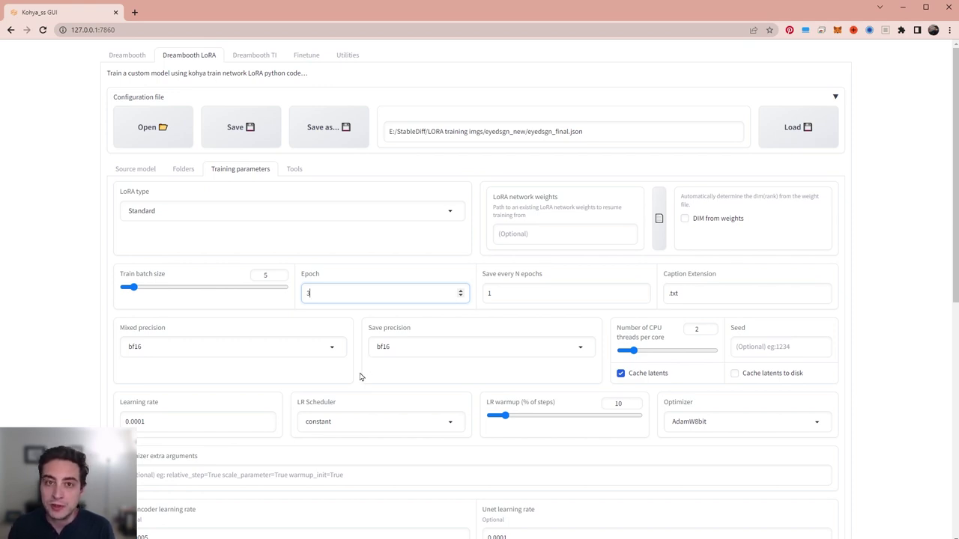
Step: Check the available LR Scheduler options, keeping the scheduler on constant
scroll(360, 377, down, 1)
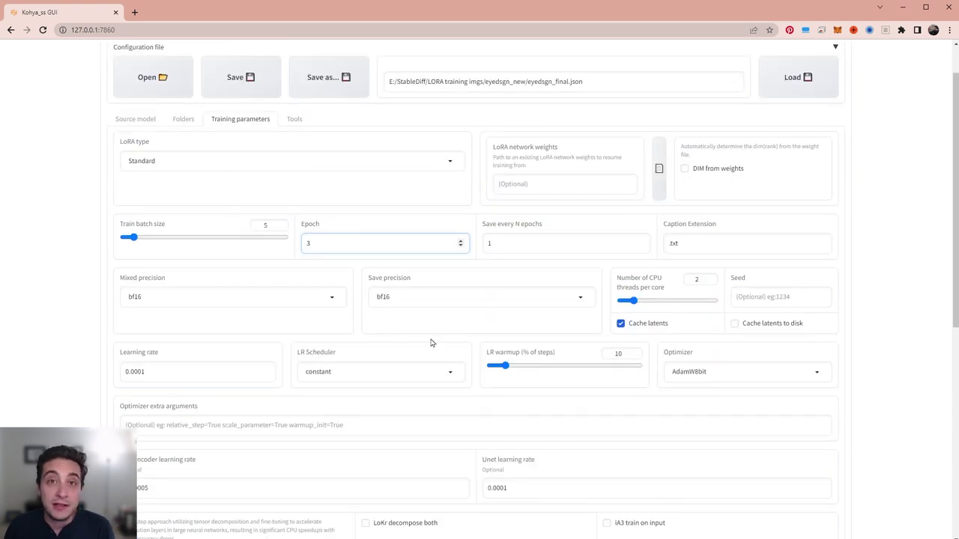
drag(302, 353, 342, 357)
click(320, 360)
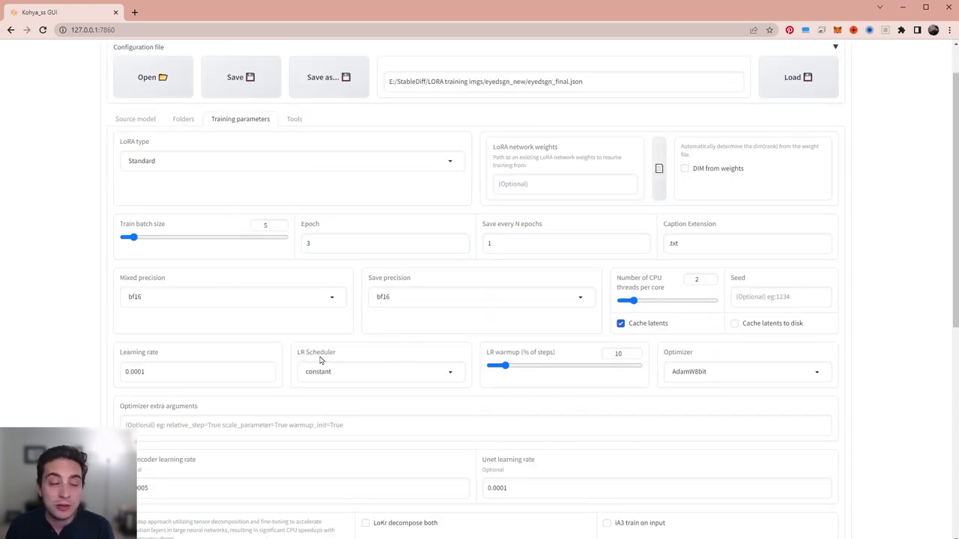
click(362, 371)
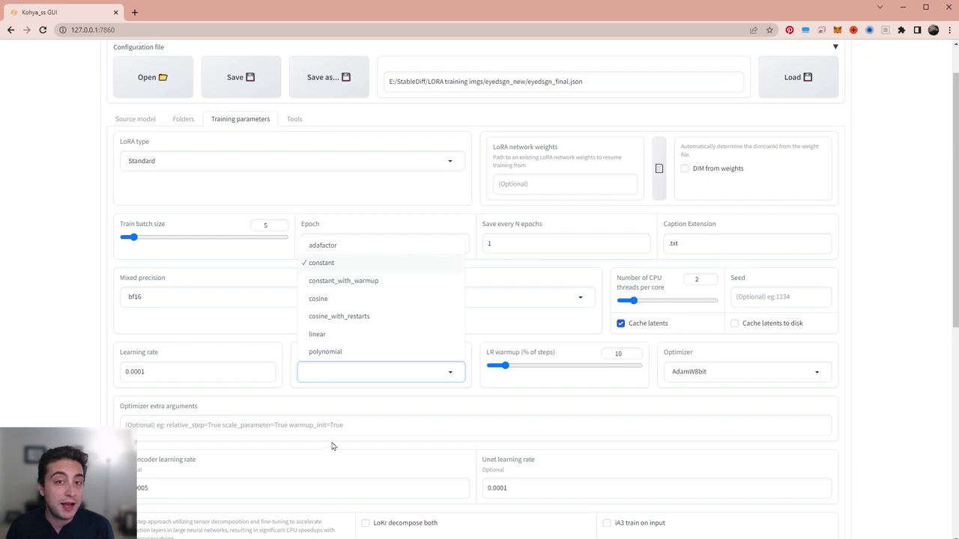
click(330, 404)
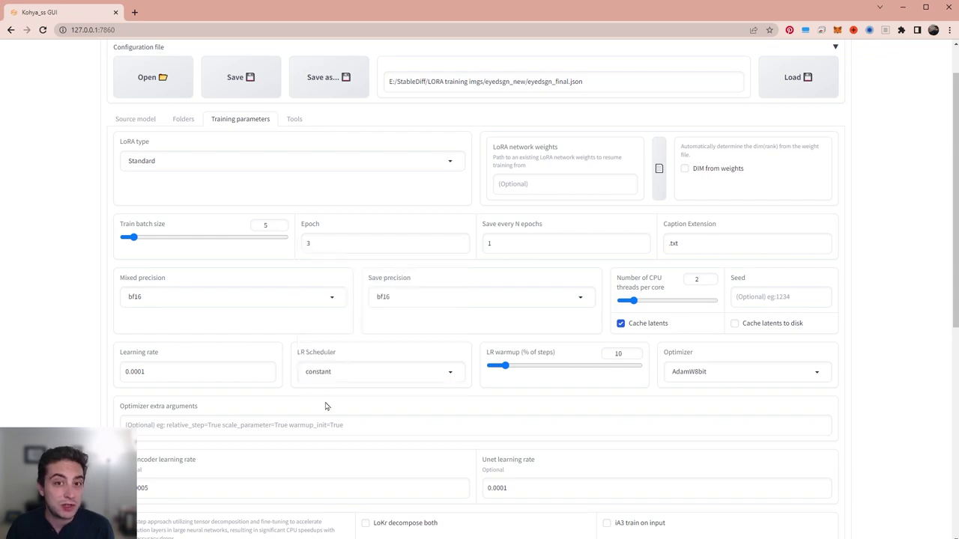
Step: Review the remaining training parameters, including the learning rates, Network Rank, Network Alpha and max resolution
scroll(325, 406, down, 5)
scroll(302, 323, up, 7)
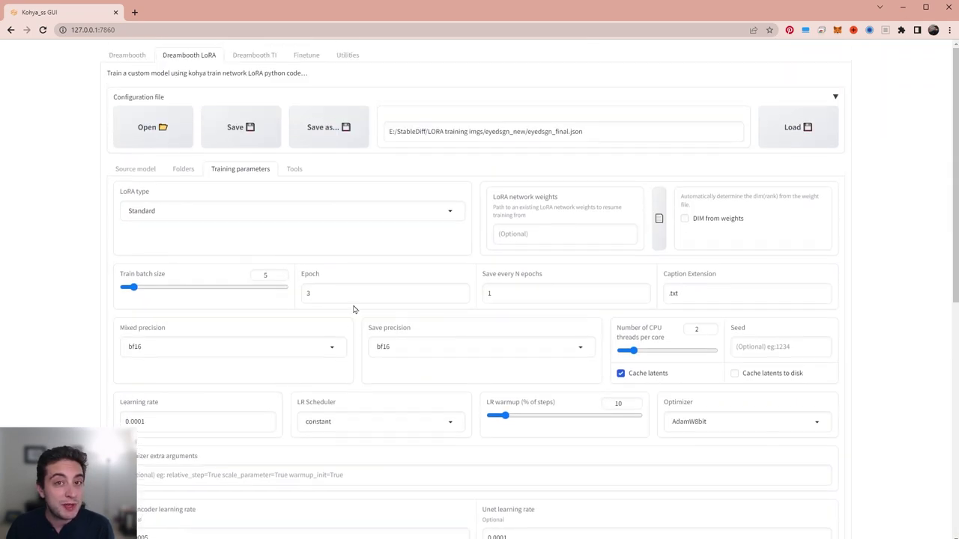
scroll(378, 306, down, 5)
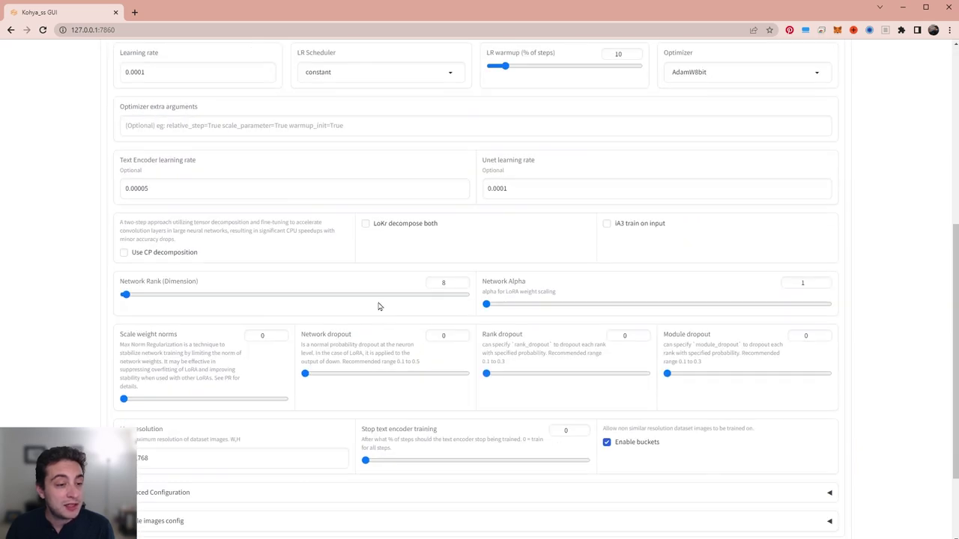
scroll(412, 514, down, 2)
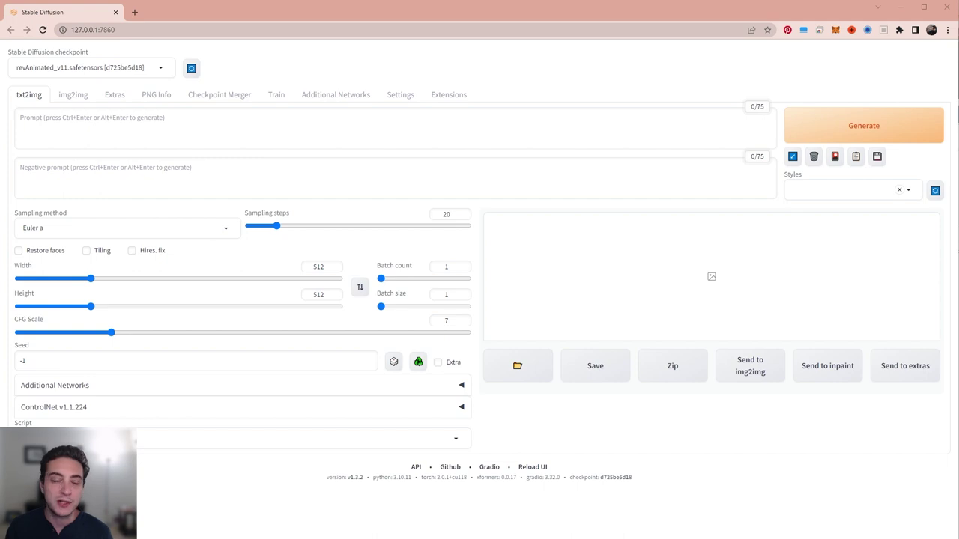
Step: Switch to Stable Diffusion, read the bag-of-chips character image's PNG Info and send its generation parameters to txt2img
click(156, 95)
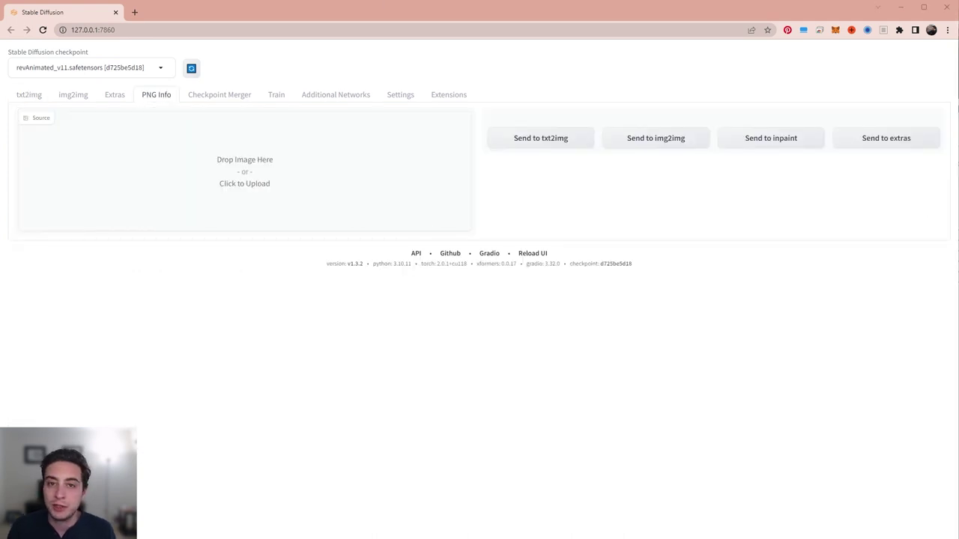
drag(958, 339, 237, 189)
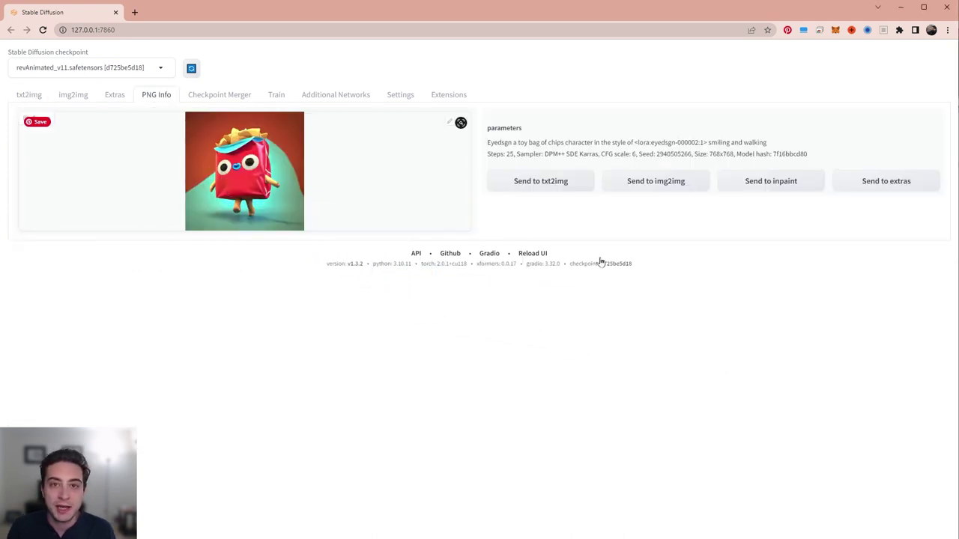
click(545, 190)
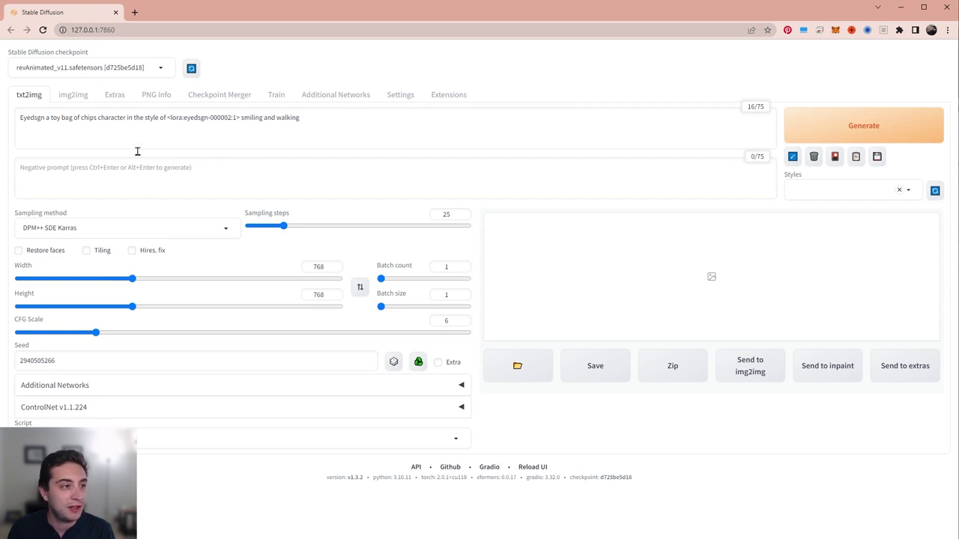
Step: Replace the eyedsgn-000002 LoRA tag in the prompt with eyedsgn-FINAL from the current/ folder at weight 1, placed after "in the style of"
click(834, 159)
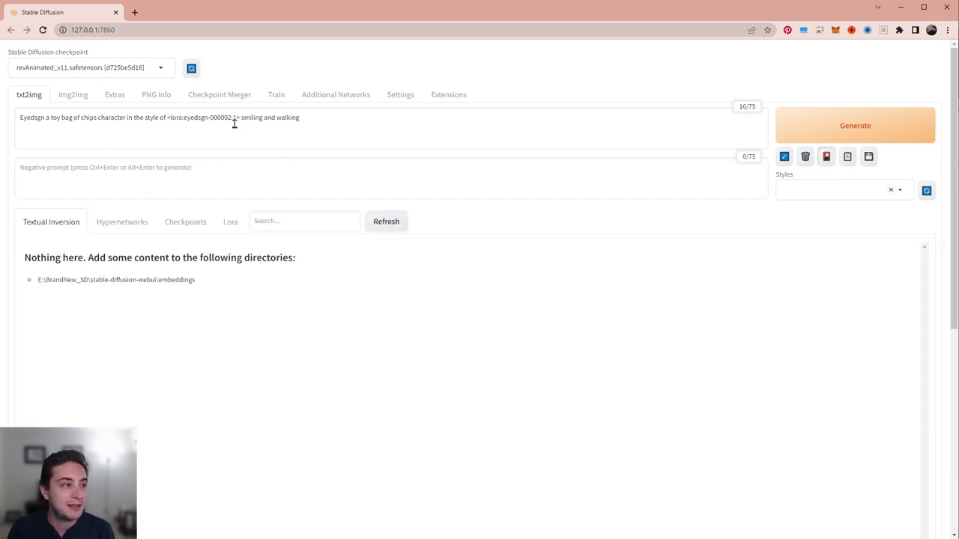
drag(239, 118, 166, 139)
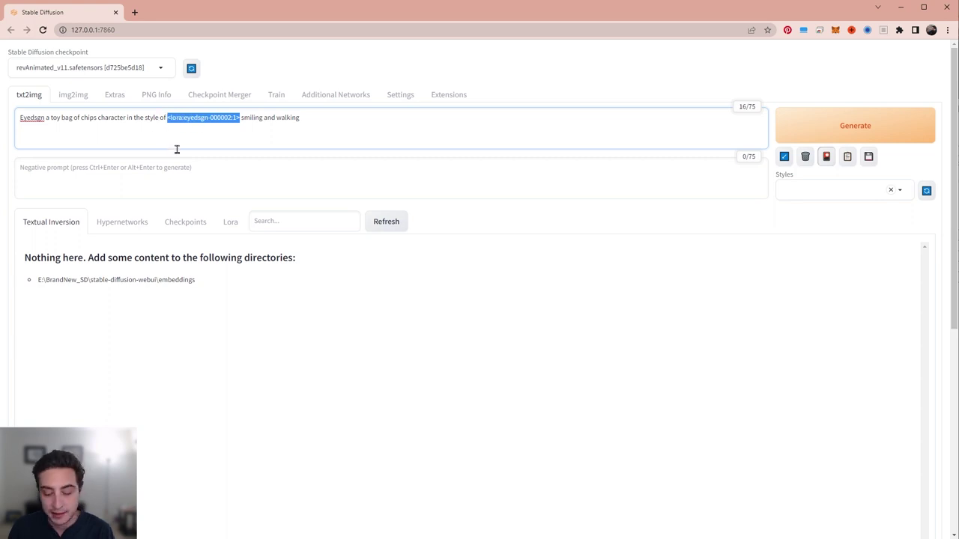
key(BackSpace)
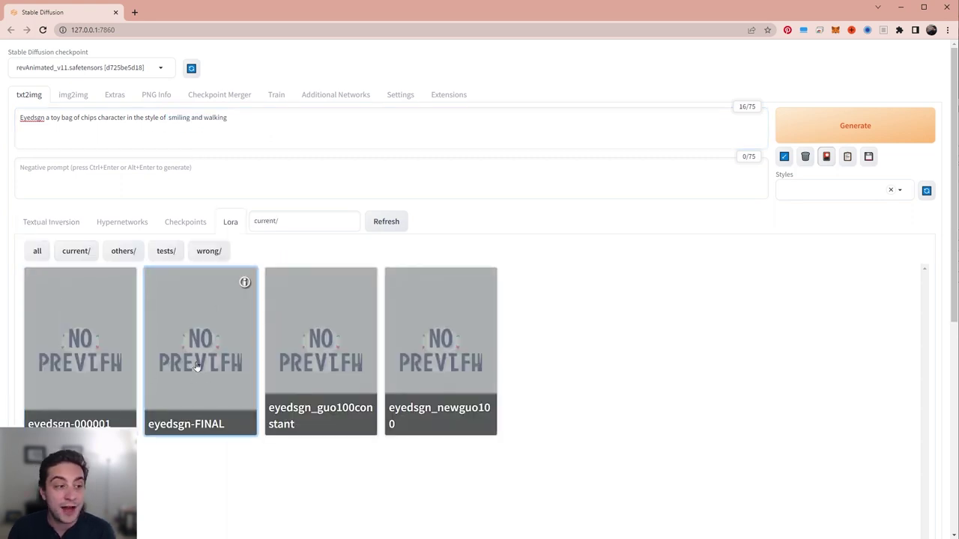
click(212, 334)
double_click(292, 118)
drag(278, 120, 227, 120)
key(ctrl+x)
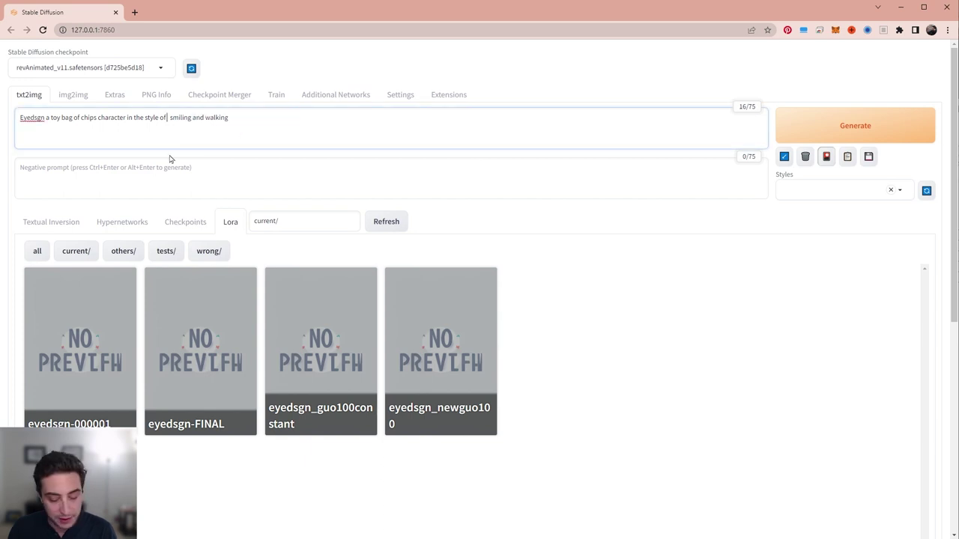
click(167, 133)
key(ctrl+v)
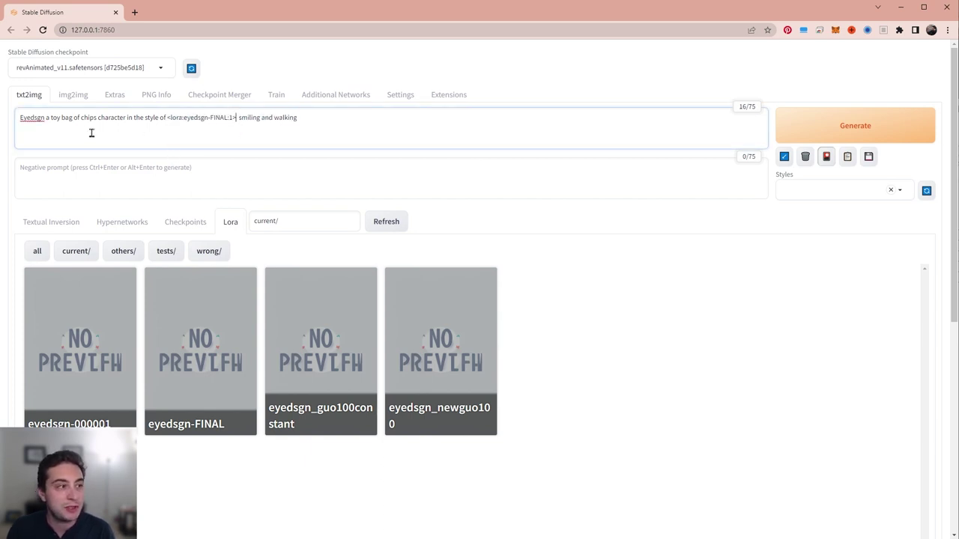
Step: Examine the prompt's structure: the Eyedsgn trigger word, the character description and the eyedsgn-FINAL LoRA tag
click(20, 117)
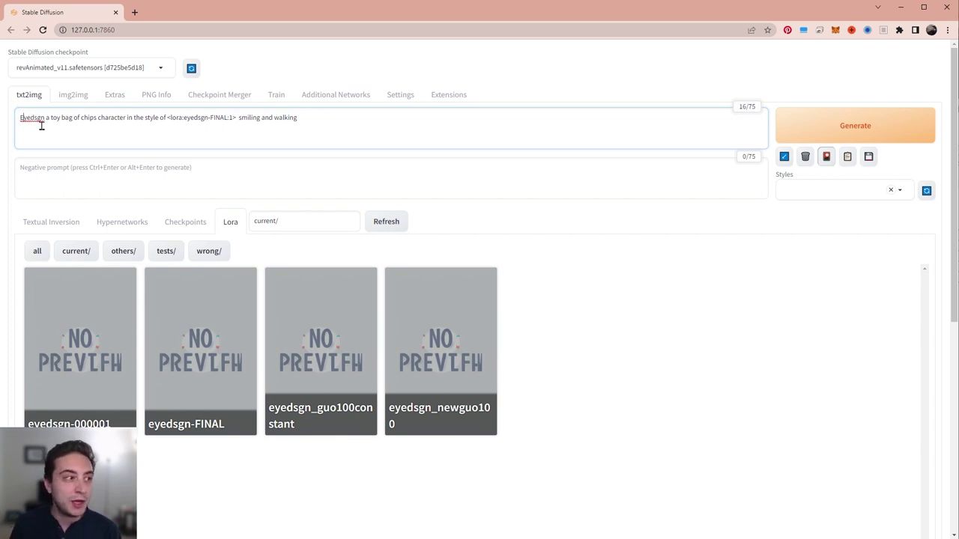
drag(59, 117, 236, 118)
click(120, 118)
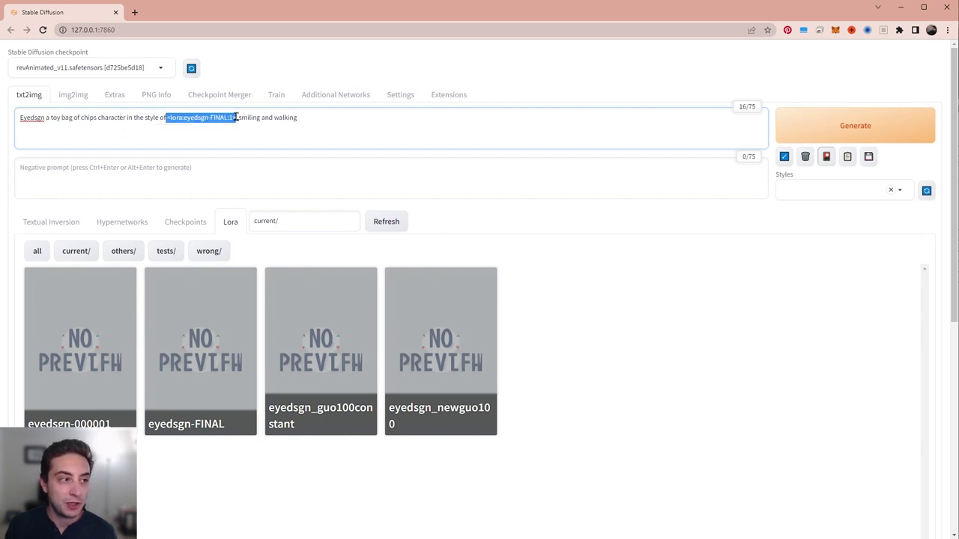
Step: Generate a batch of bag-of-chips characters from the current prompt ending in "smiling and walking" and inspect the image grid enlarged
click(269, 116)
drag(319, 124, 238, 120)
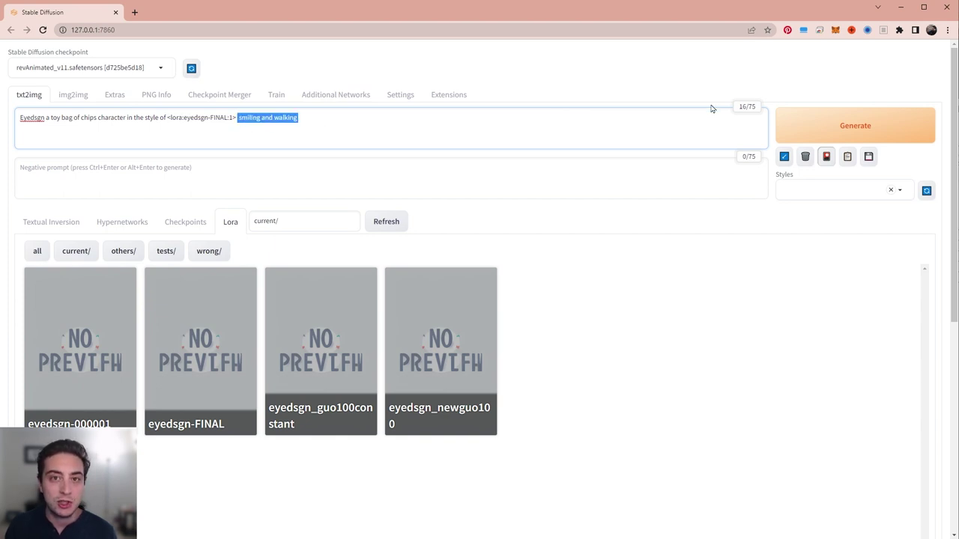
key(ctrl+Return)
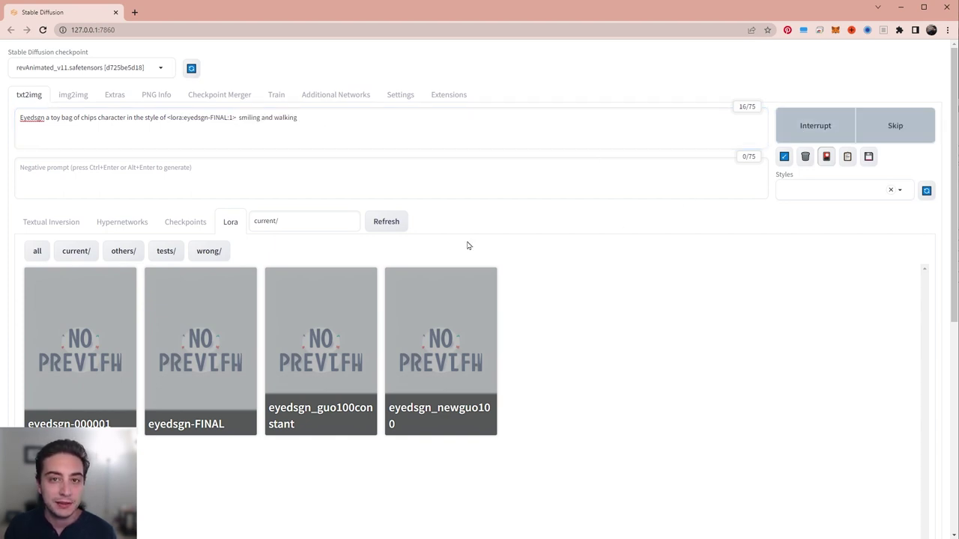
scroll(467, 246, down, 5)
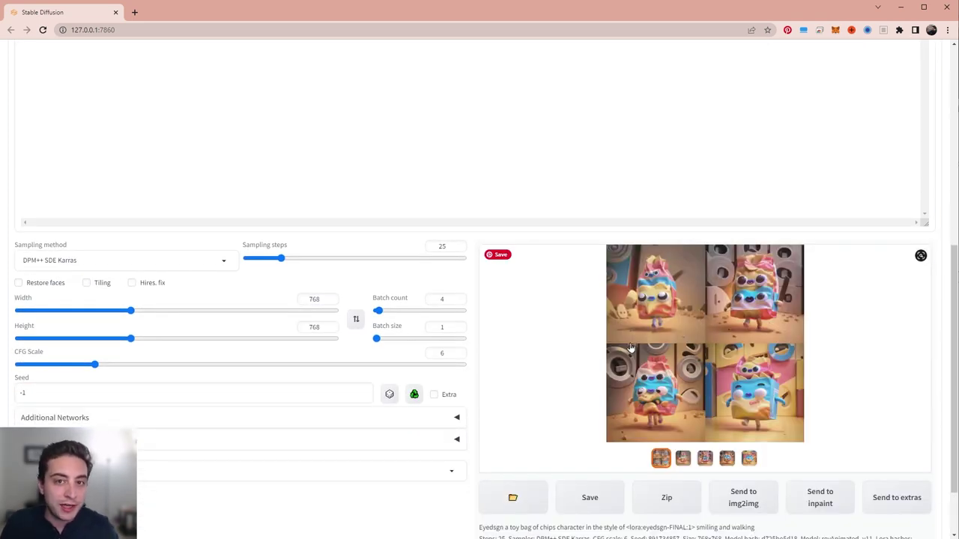
click(630, 347)
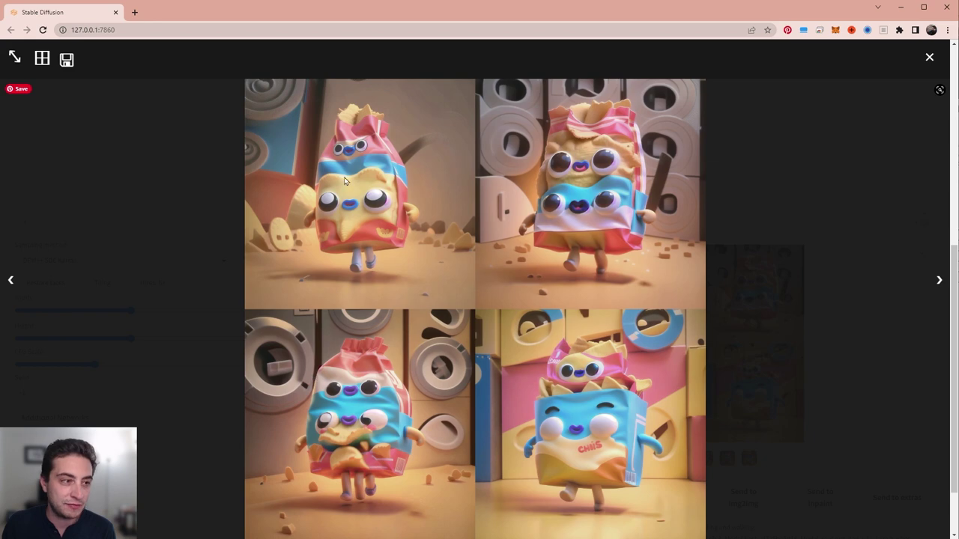
click(776, 237)
Step: Add the negative prompt "four eyes, two faces, deformed, low quality", regenerate the batch and inspect the enlarged image grid
scroll(210, 247, up, 5)
click(100, 181)
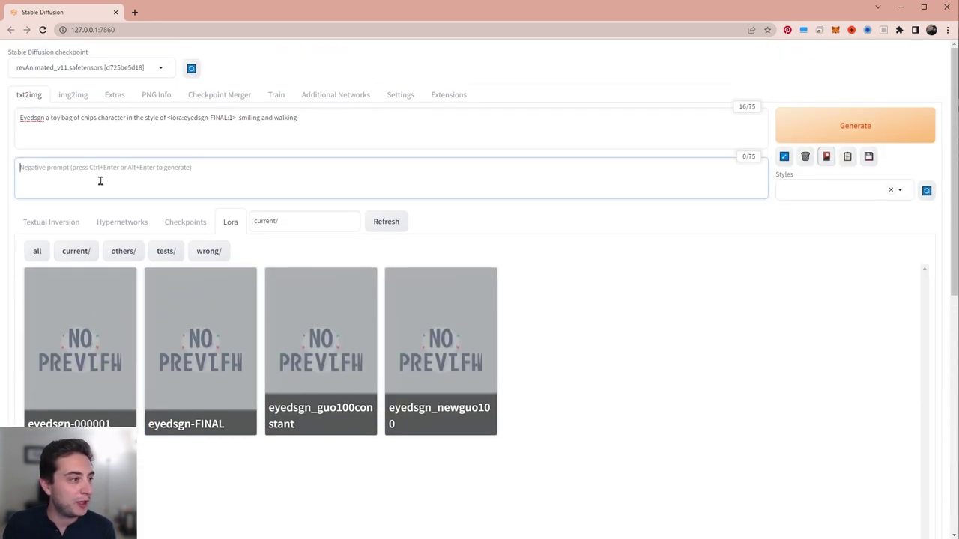
key(ctrl+v)
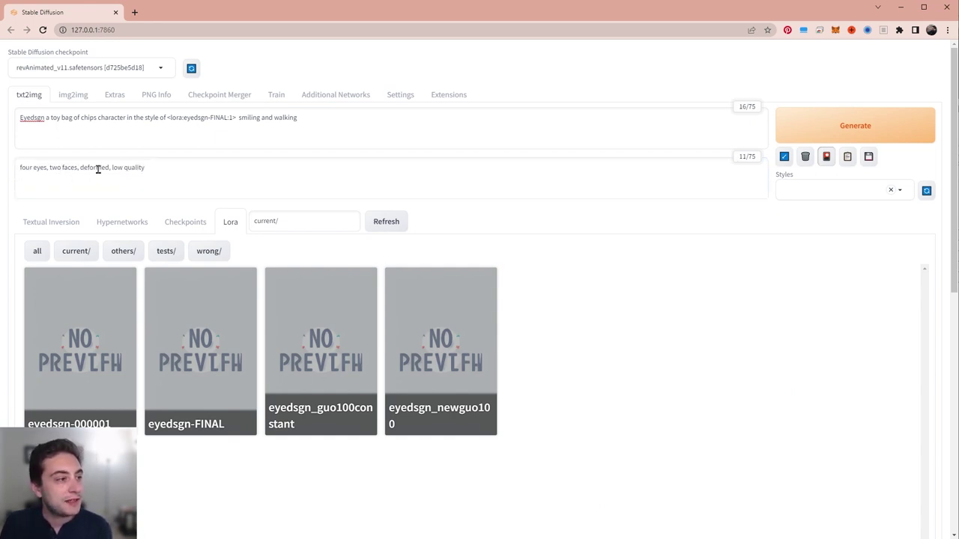
scroll(364, 180, down, 5)
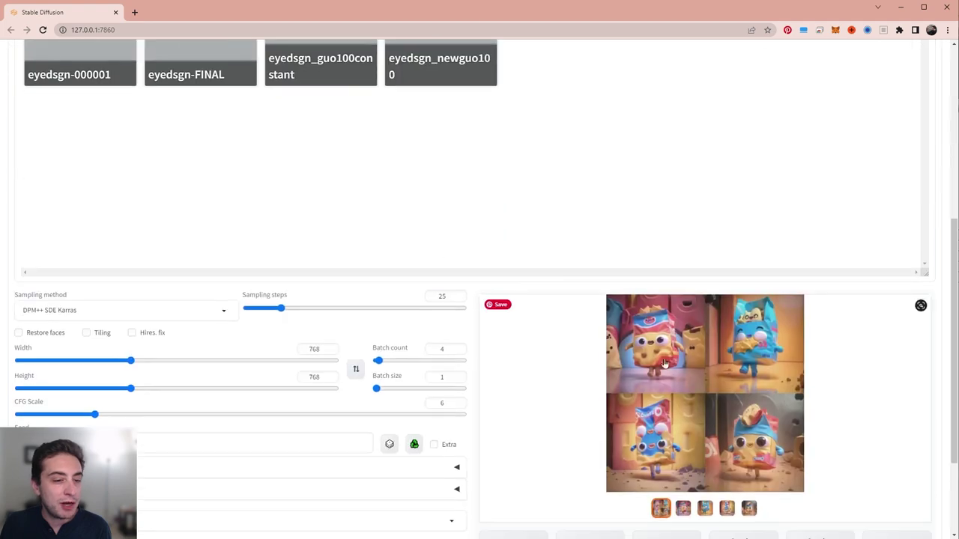
click(656, 355)
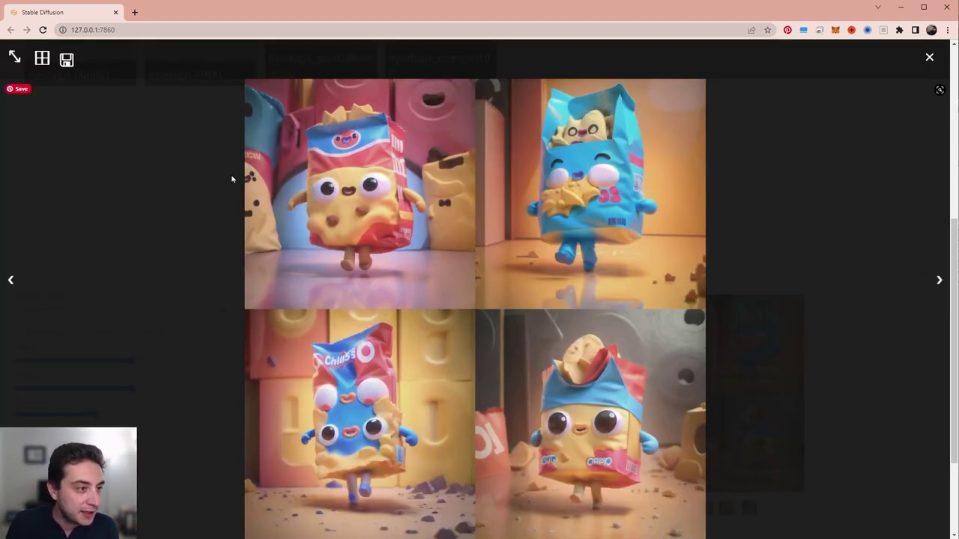
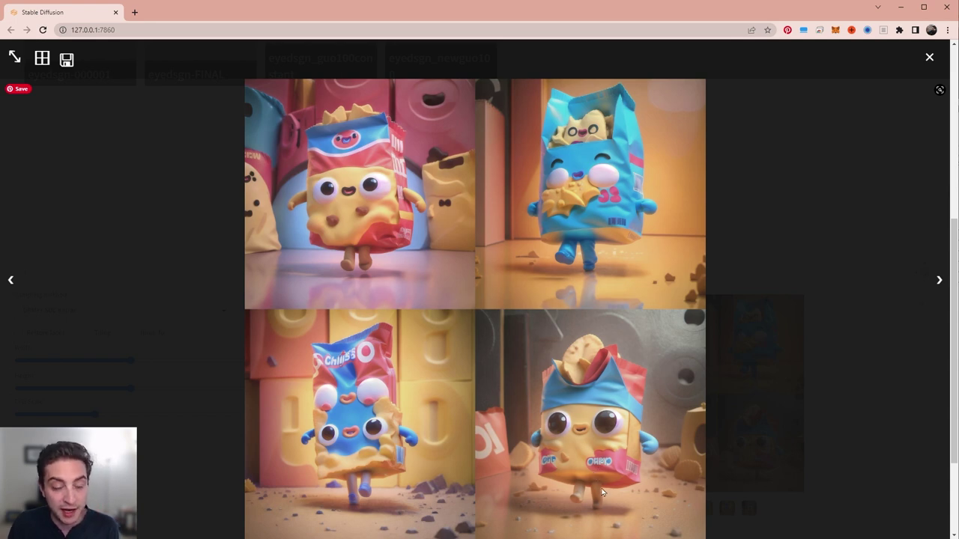
click(856, 303)
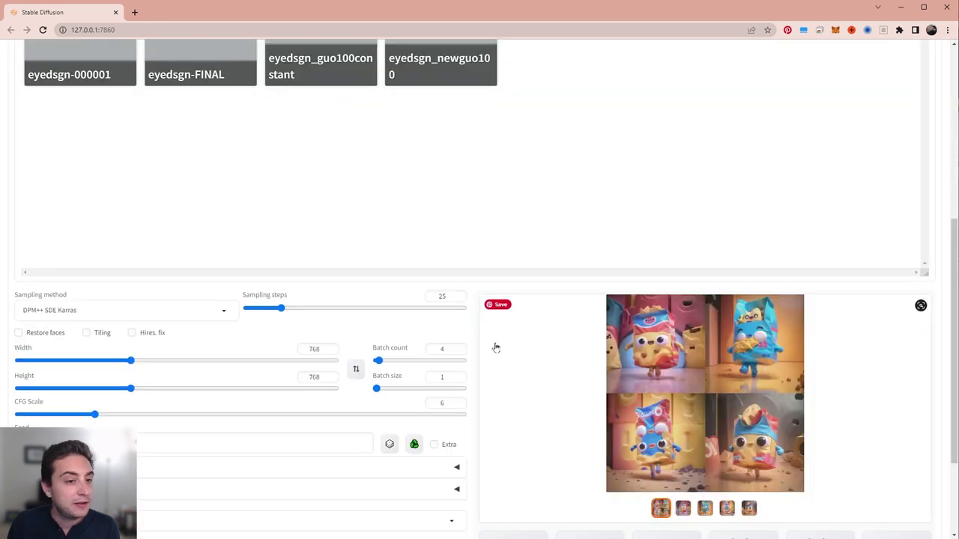
Step: Set the eyedsgn-FINAL LoRA weight to 0.8 in the prompt, regenerate the batch and enlarge the resulting image grid
scroll(524, 359, up, 5)
click(232, 119)
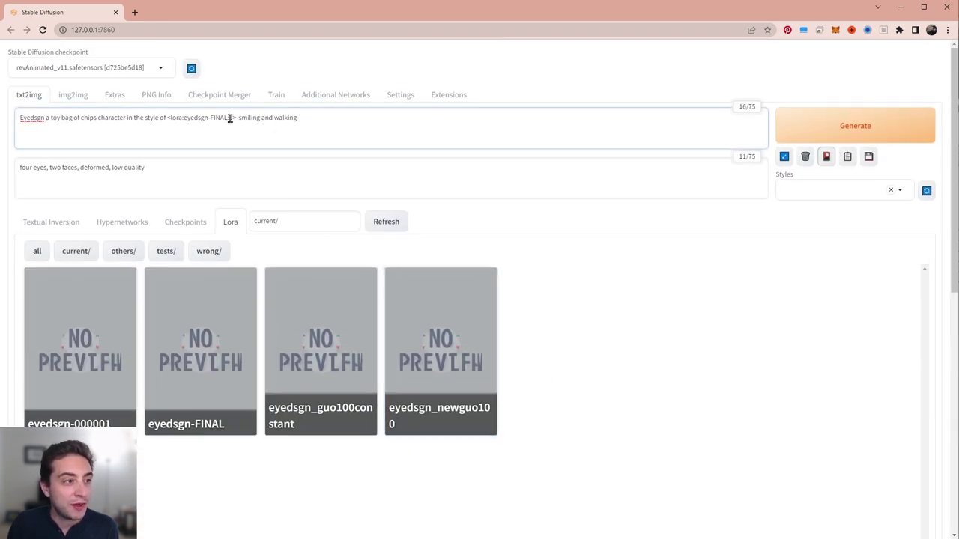
key(BackSpace)
key(BackSpace)
text(:0.8)
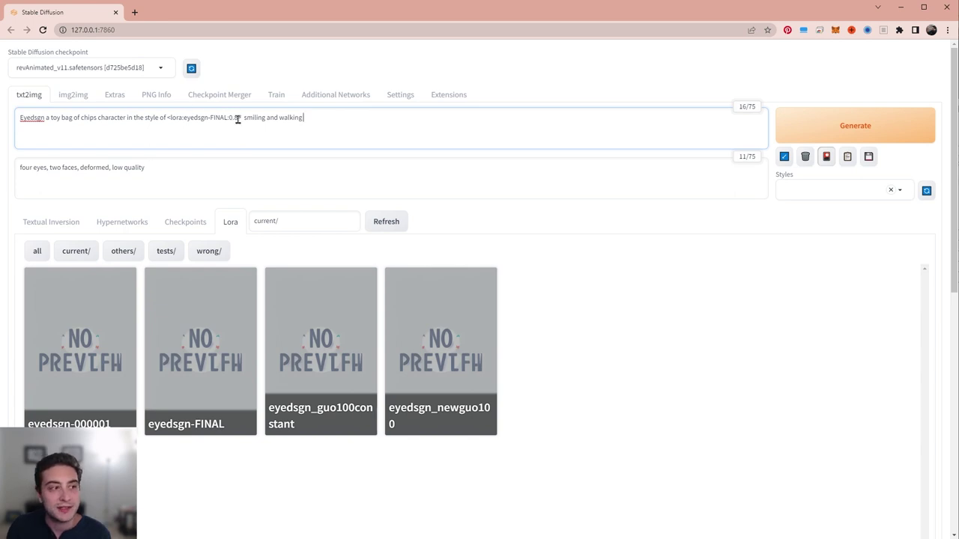
drag(237, 118, 223, 118)
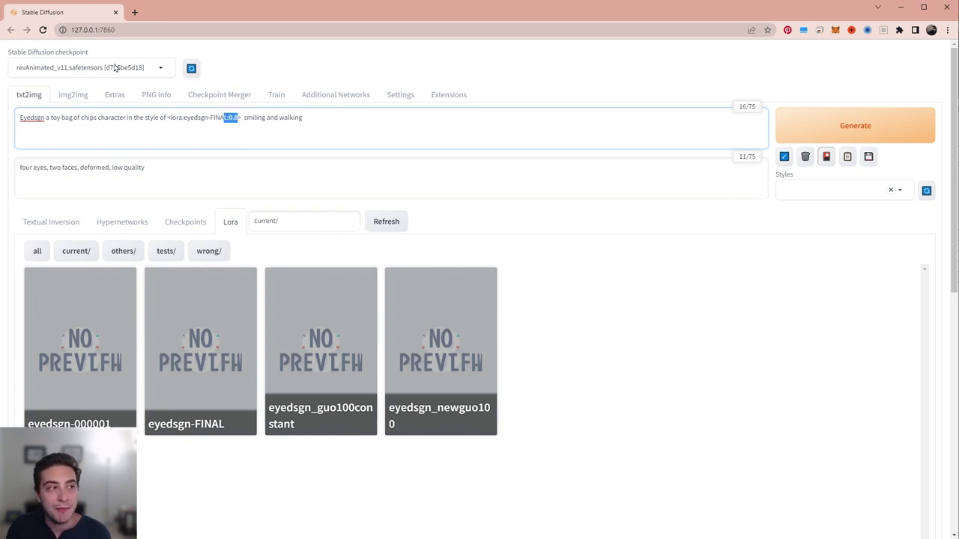
click(510, 129)
scroll(815, 170, down, 3)
scroll(815, 170, down, 2)
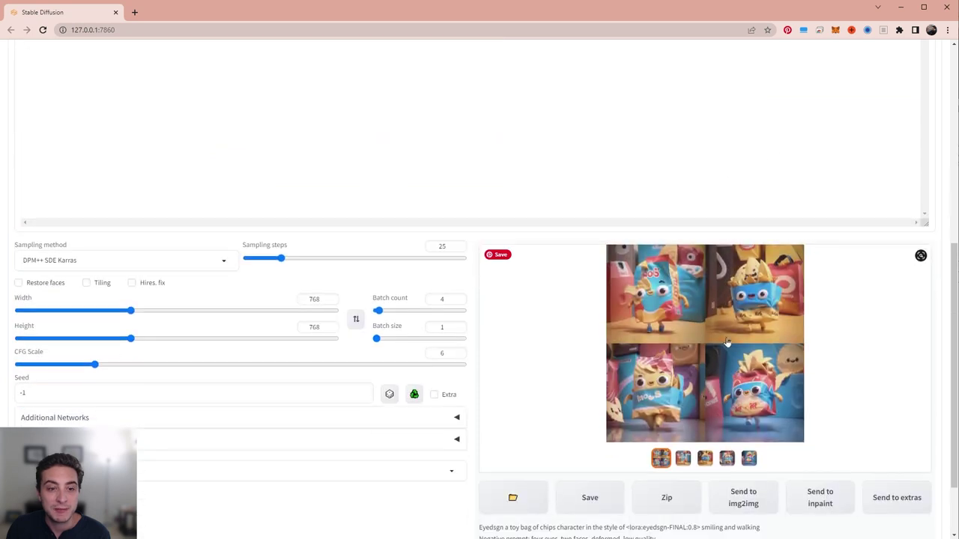
click(684, 335)
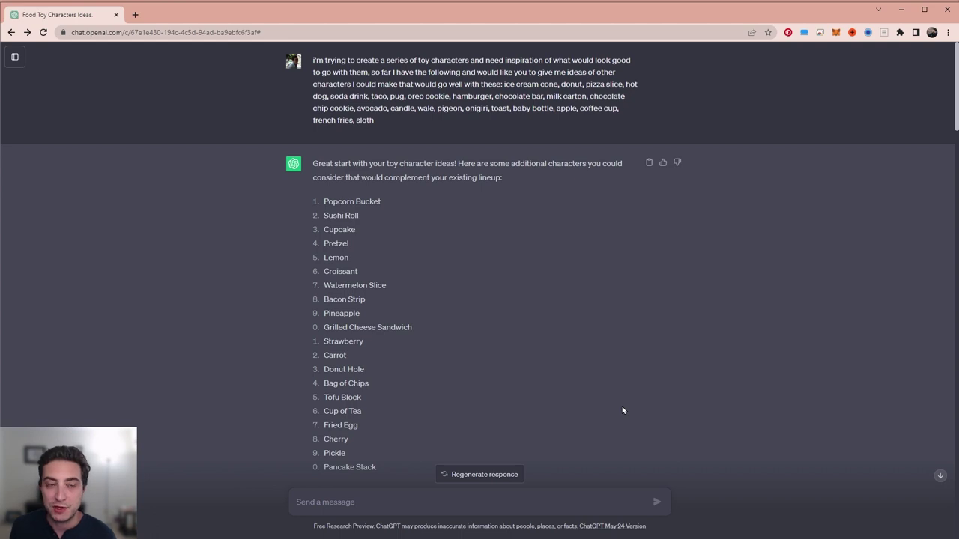
Step: Switch to the ChatGPT toy characters conversation and review the request for inspiration and the list of suggested characters
drag(313, 60, 544, 60)
click(569, 64)
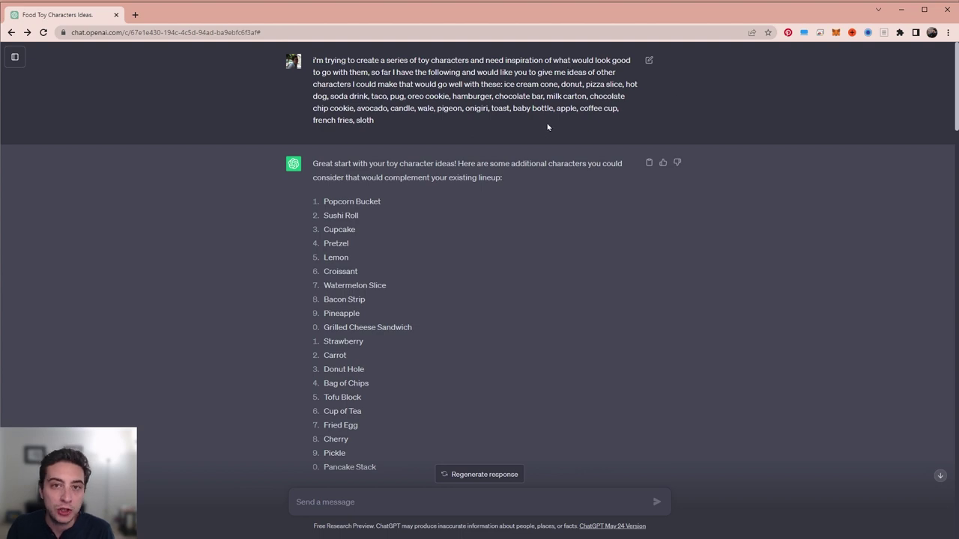
scroll(334, 99, down, 2)
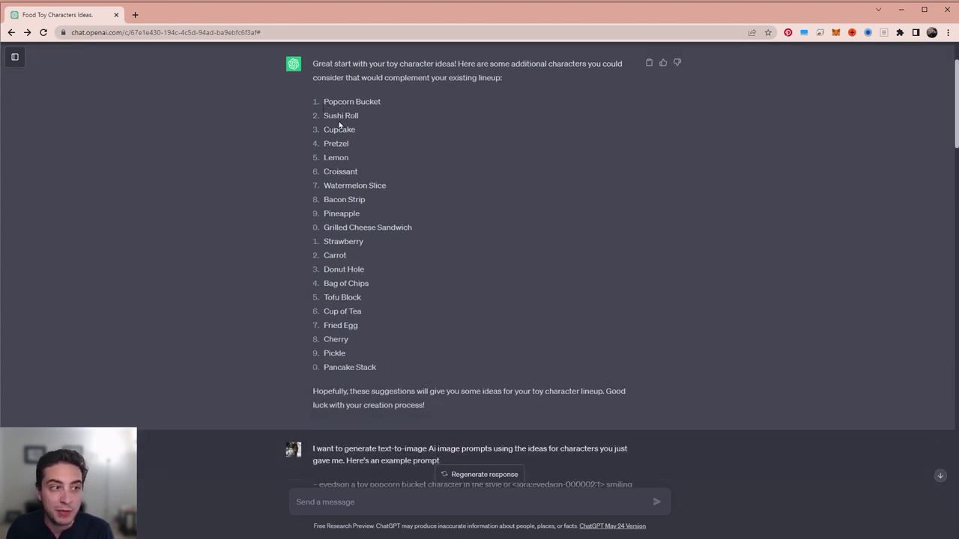
drag(322, 101, 385, 364)
scroll(375, 295, down, 2)
scroll(375, 295, down, 2)
click(335, 249)
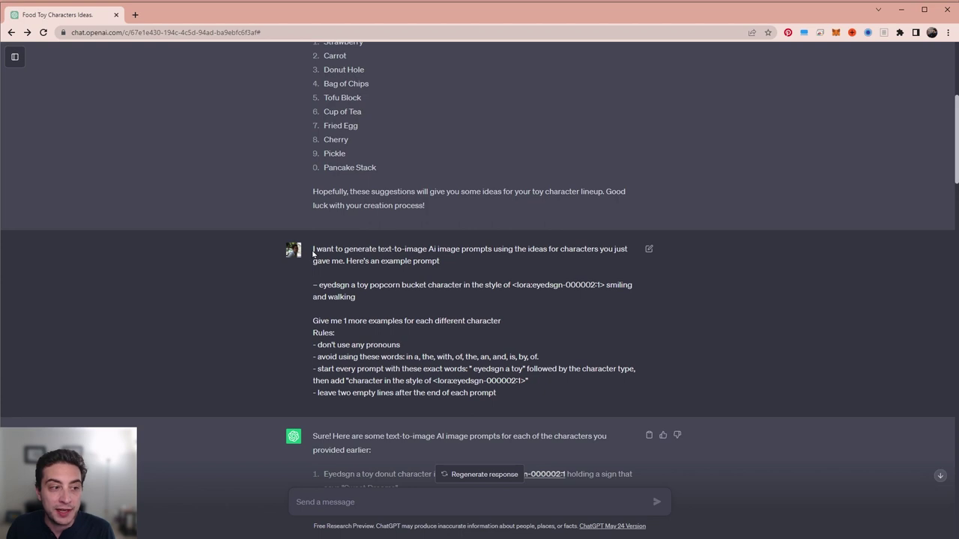
Step: Examine the request for text-to-image prompts, including its popcorn bucket example and the LoRA tag and weight in it
drag(313, 249, 448, 266)
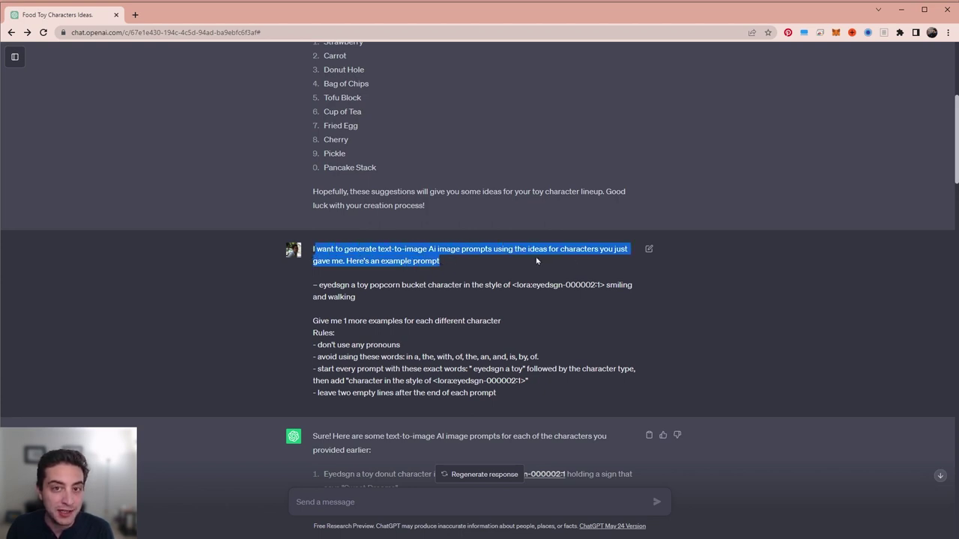
click(365, 253)
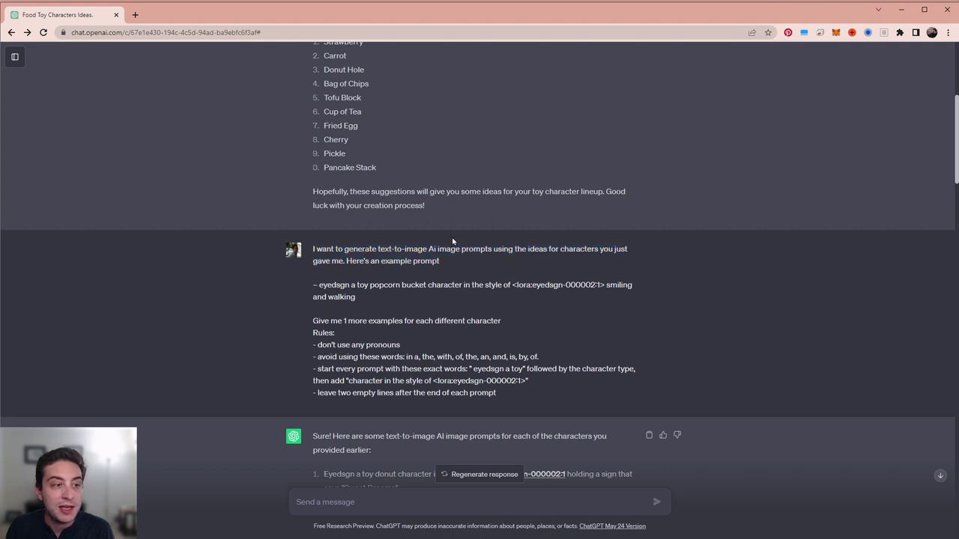
scroll(454, 241, down, 2)
drag(358, 197, 332, 185)
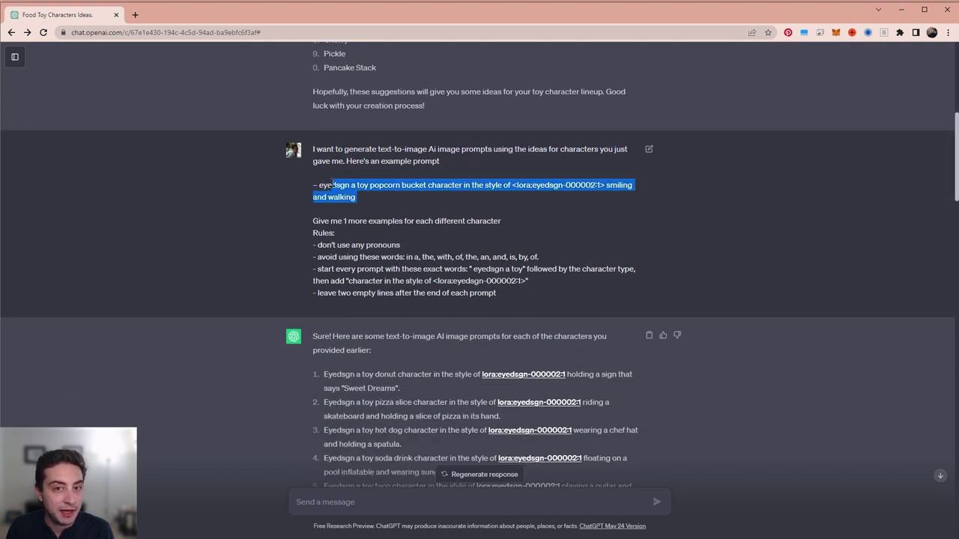
click(592, 184)
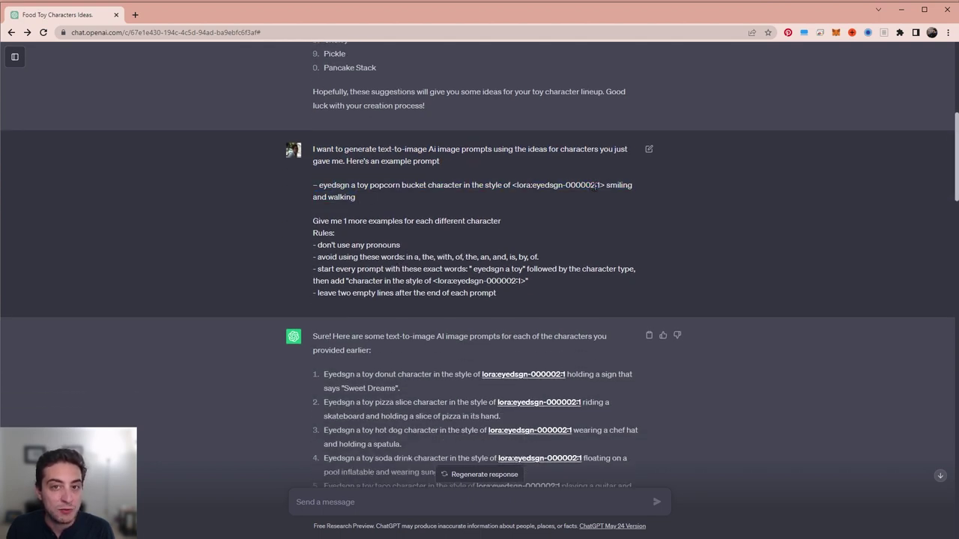
drag(594, 186, 519, 187)
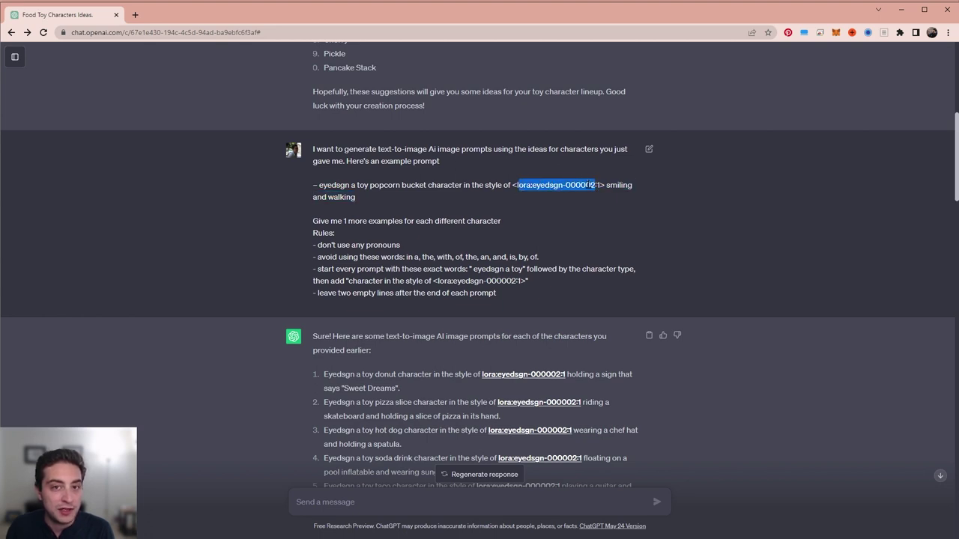
click(600, 185)
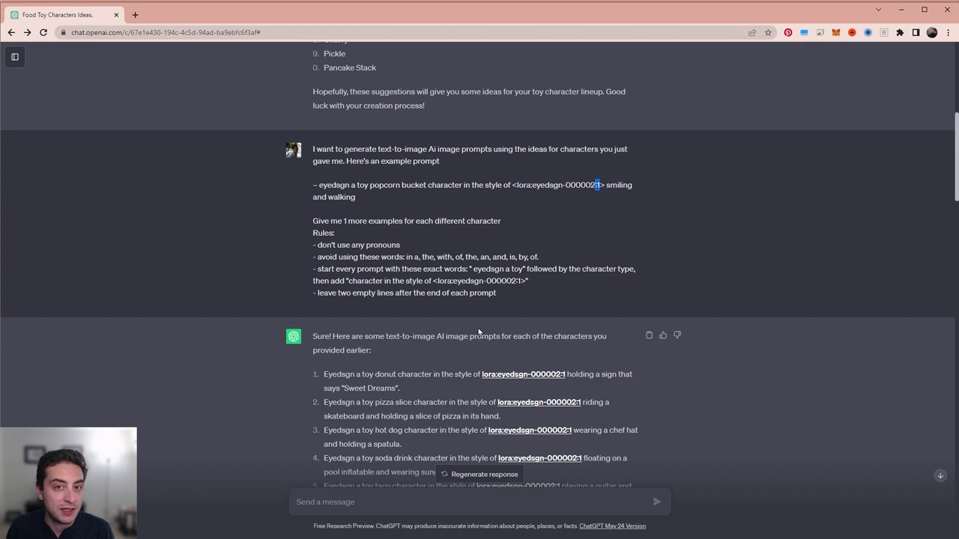
Step: Examine the instruction for one more example per character and the rules on pronouns, avoided words, exact opening words and empty lines
drag(314, 222, 397, 221)
click(331, 221)
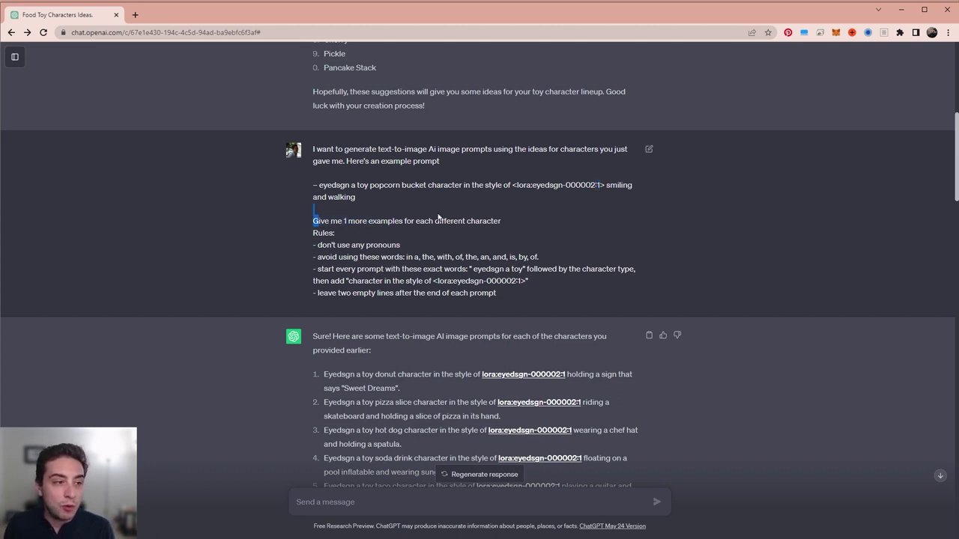
drag(317, 221, 502, 220)
click(389, 240)
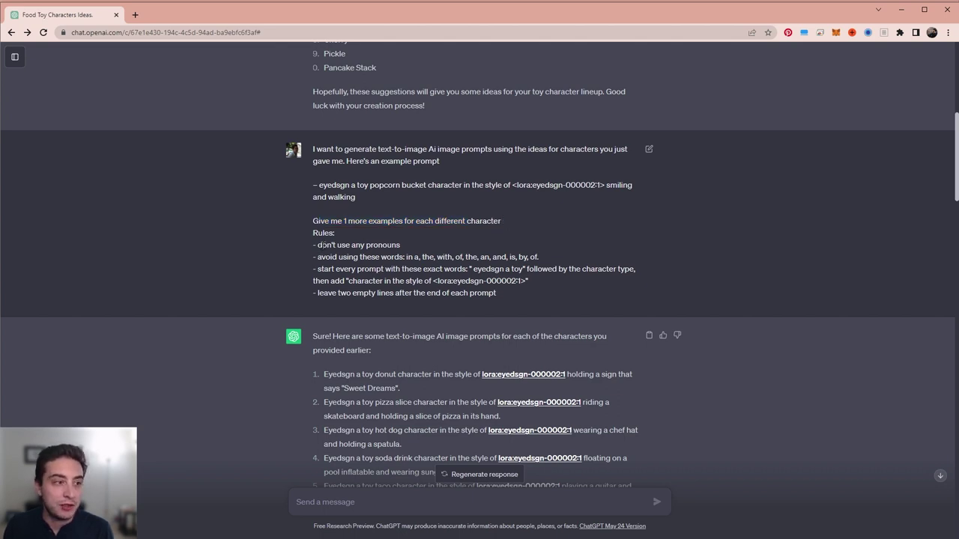
drag(322, 245, 401, 252)
drag(317, 257, 505, 257)
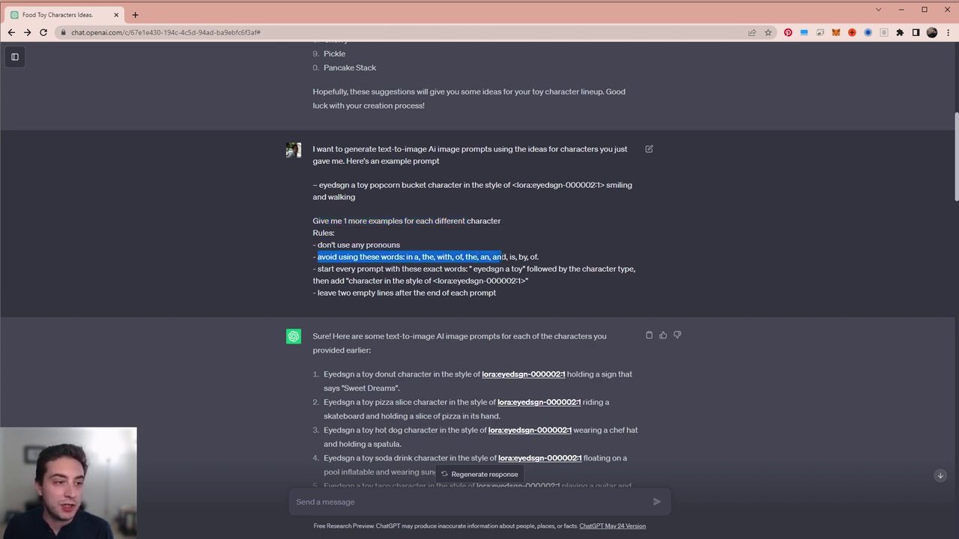
drag(317, 269, 472, 270)
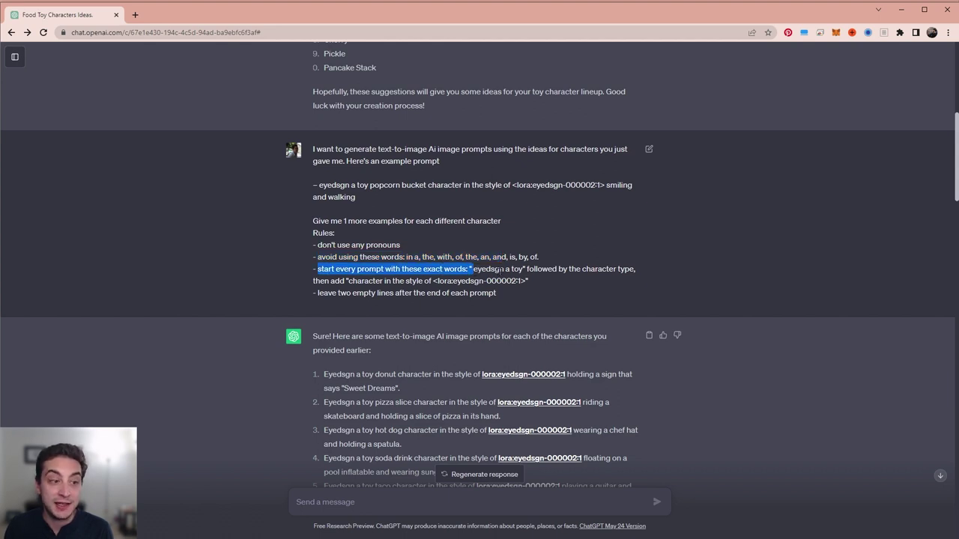
click(541, 265)
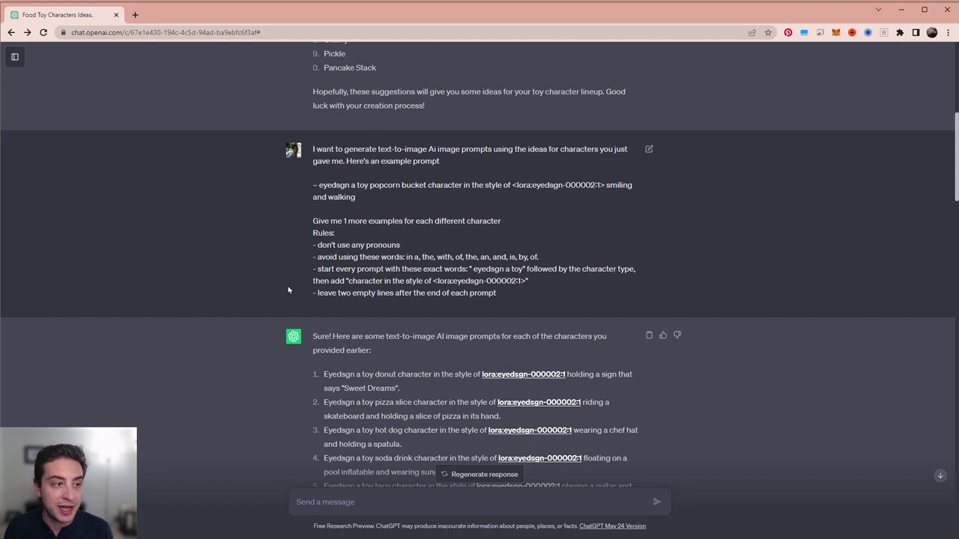
drag(361, 278, 499, 295)
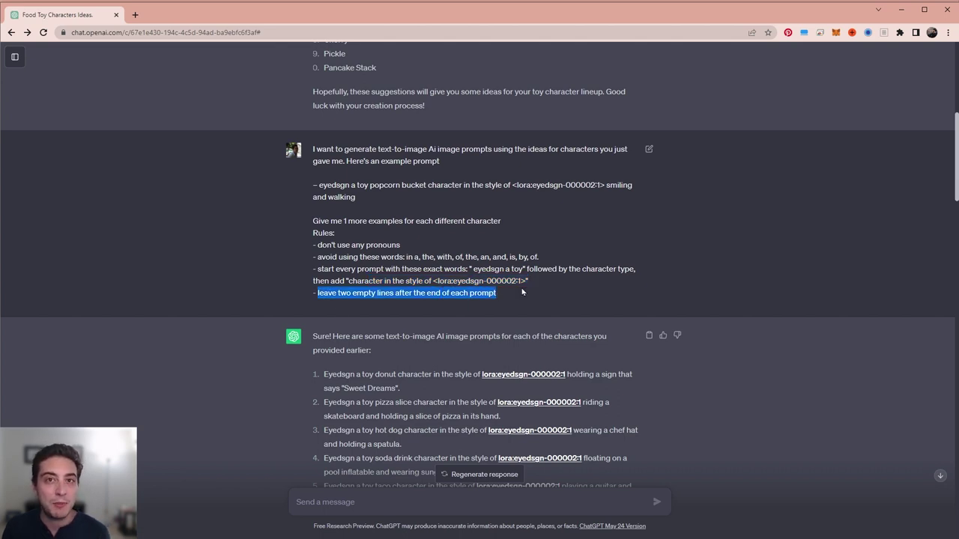
Step: Look through the generated character prompts and paste a new, unsent text-to-image prompt request listing the characters, example prompt and rules
scroll(520, 294, down, 15)
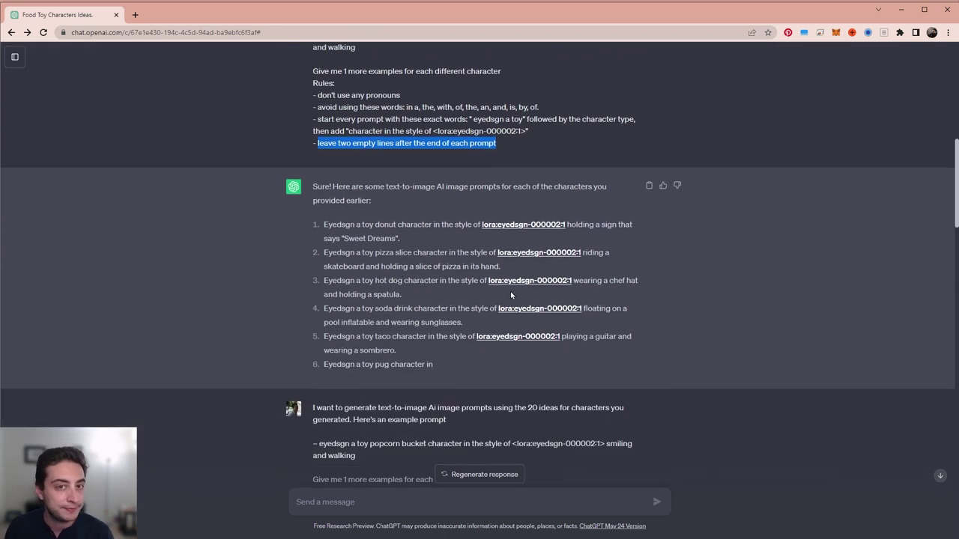
scroll(351, 208, down, 15)
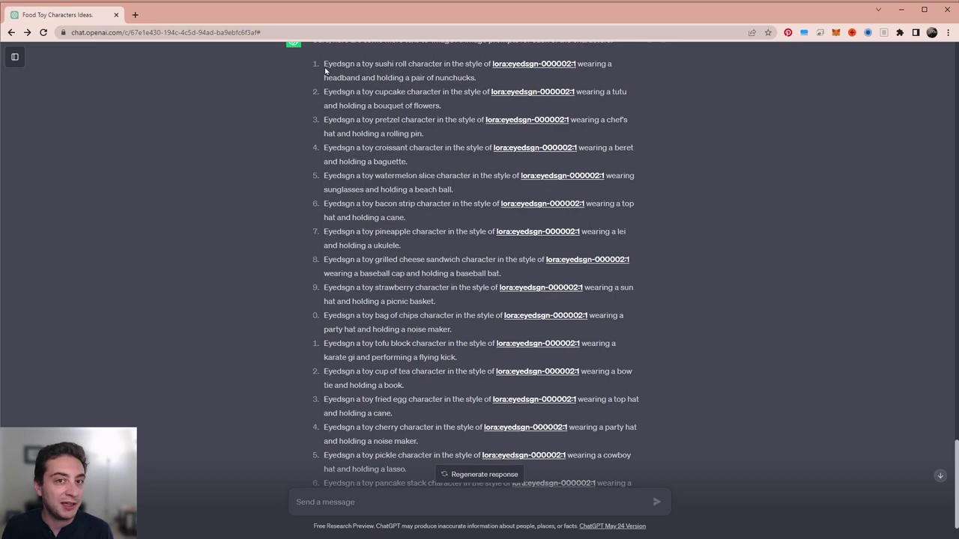
scroll(504, 301, down, 1)
key(ctrl+v)
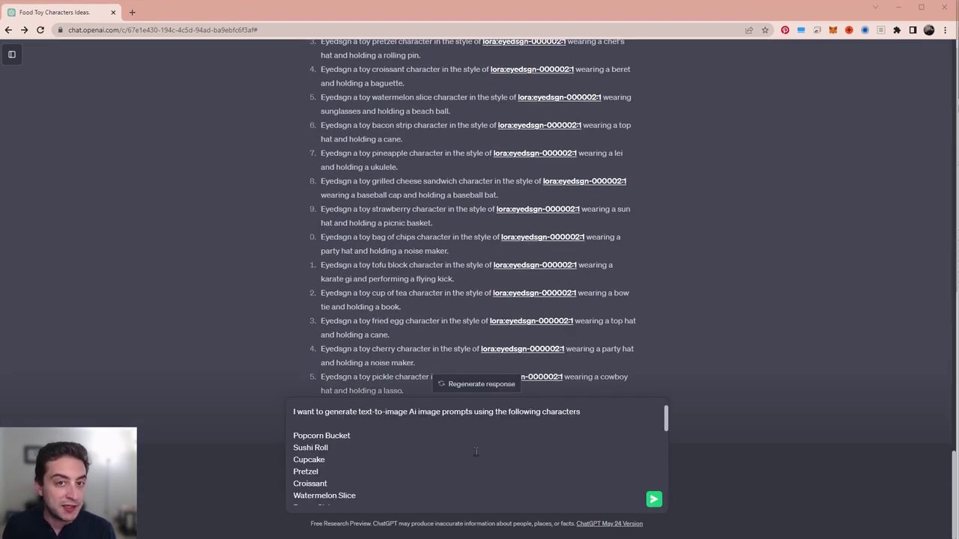
scroll(410, 434, down, 5)
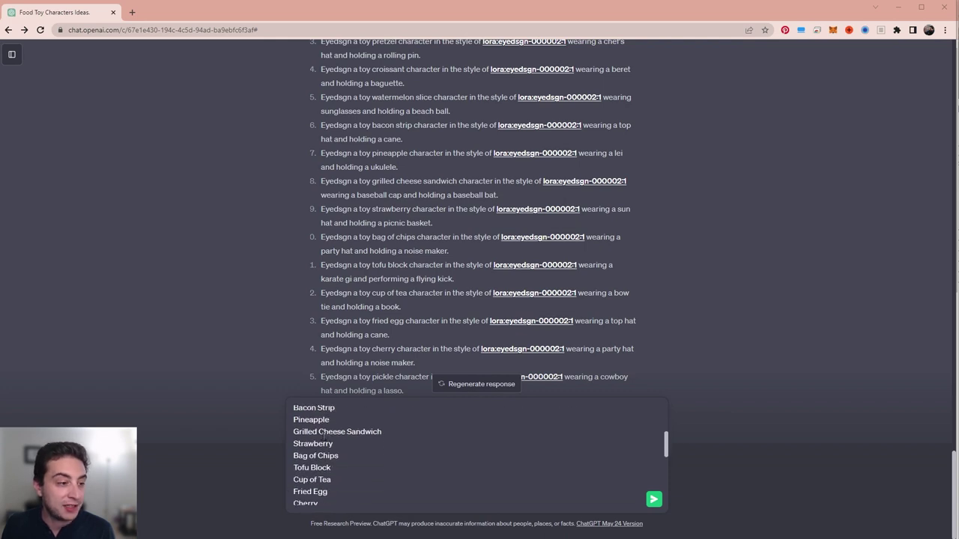
scroll(328, 459, down, 2)
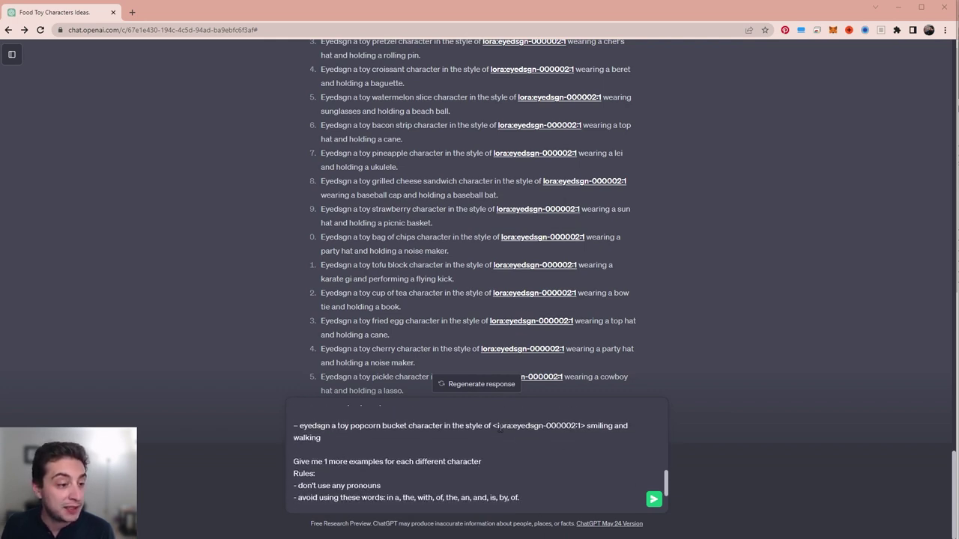
Step: Set the LoRA tag to <lora:eyedsgn-FINAL:1> in the popcorn bucket example and the opening-words rule, and send the request
drag(493, 426, 580, 426)
text(<lora:eyedsgn-FINAL:1>)
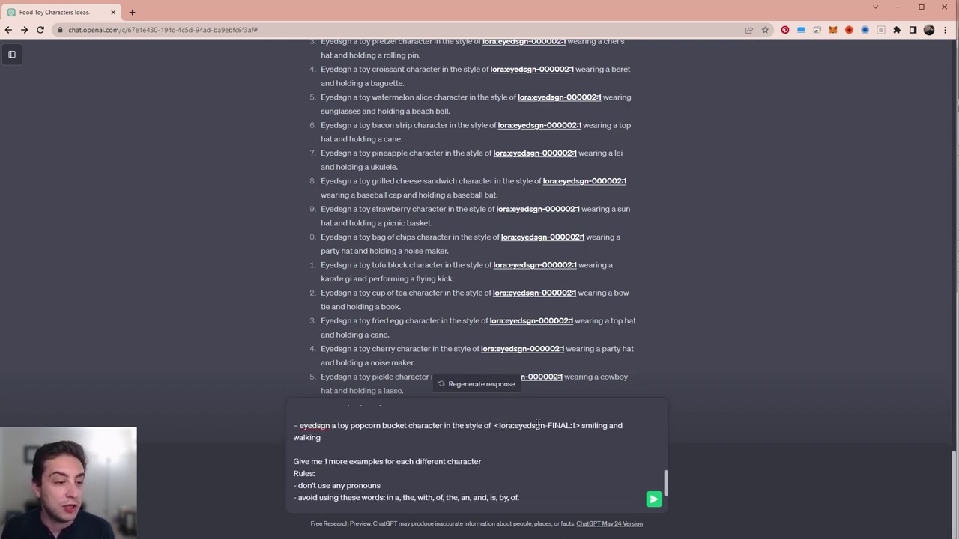
text(- start every prompt with these exact words: " eyedsgn a toy" followed by the character type, then add "character in the style of <lora:eyedsgn-FINAL:1> smiling and walking" - leave two empty lines after the end of each prompt)
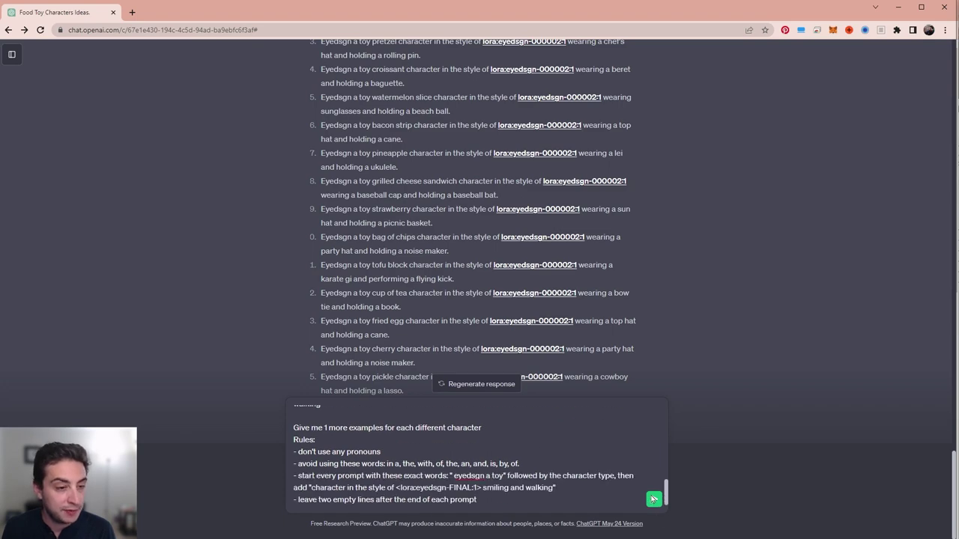
click(653, 499)
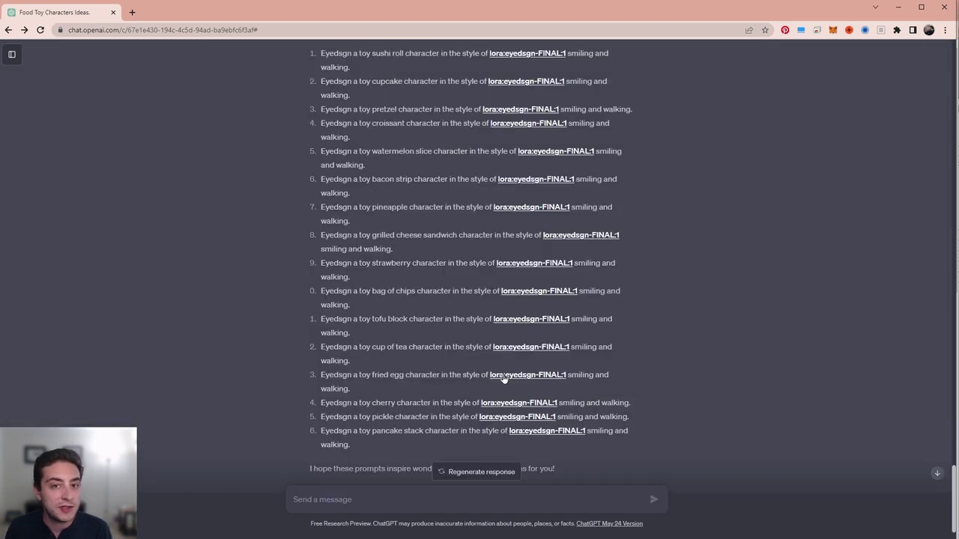
Step: Look through the newly generated smiling and walking prompts for the food toy characters
scroll(504, 379, up, 5)
scroll(464, 224, down, 5)
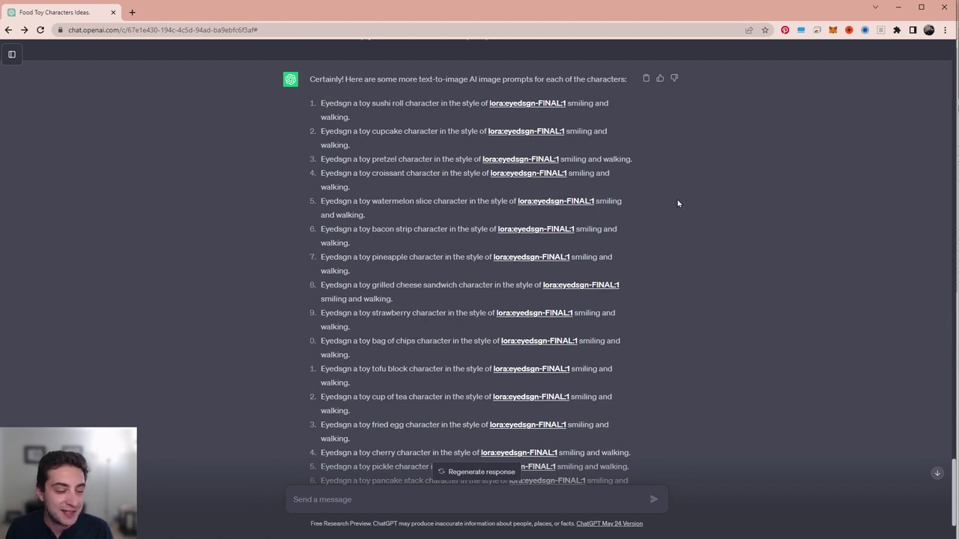
scroll(633, 246, down, 2)
scroll(423, 165, up, 3)
scroll(423, 165, down, 2)
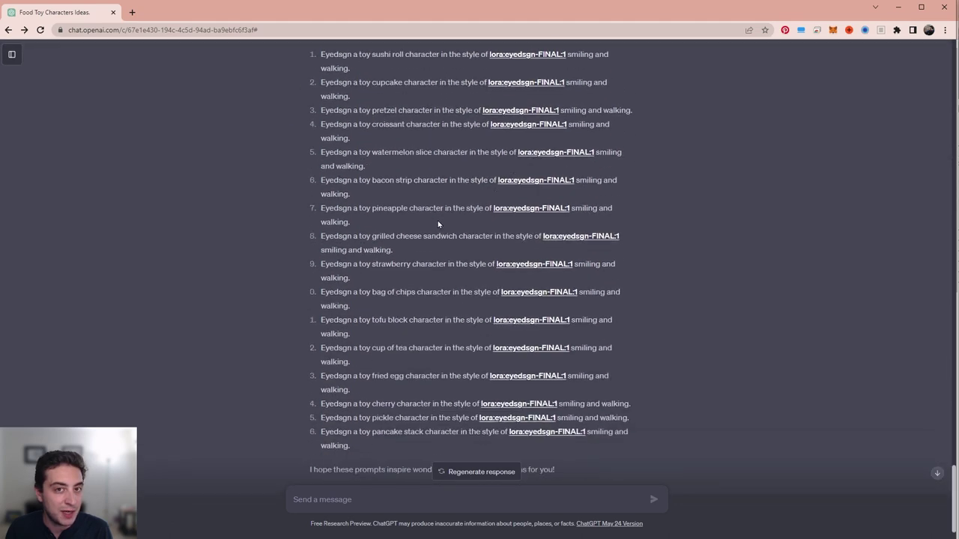
click(538, 150)
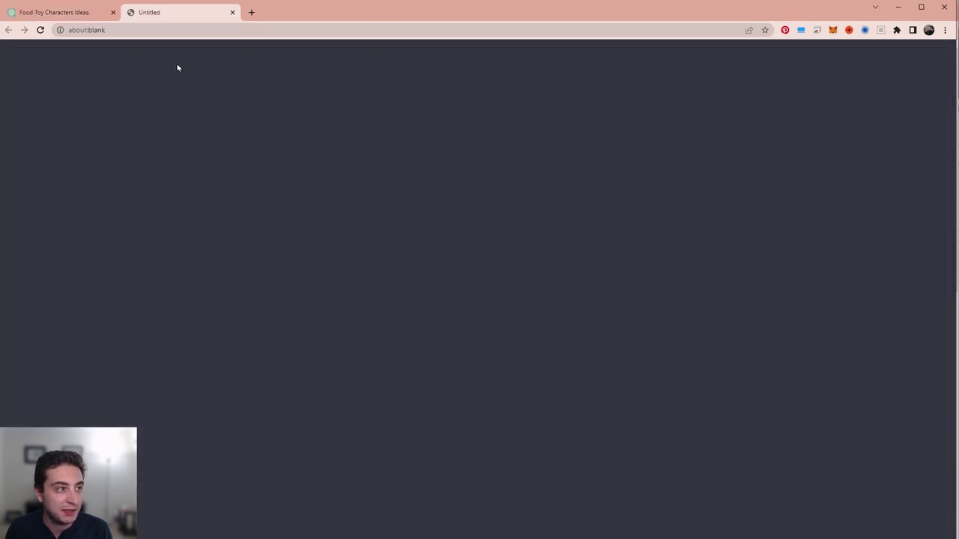
key(ctrl+w)
scroll(495, 292, down, 1)
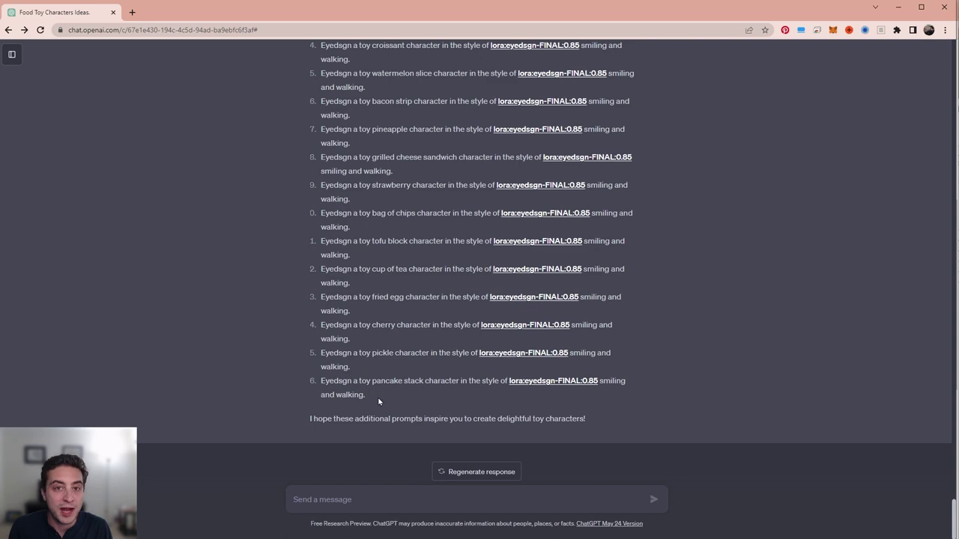
Step: Copy the full list of character prompts with the eyedsgn-FINAL:0.85 tag and switch to Stable Diffusion
drag(373, 398, 300, 161)
scroll(337, 183, down, 1)
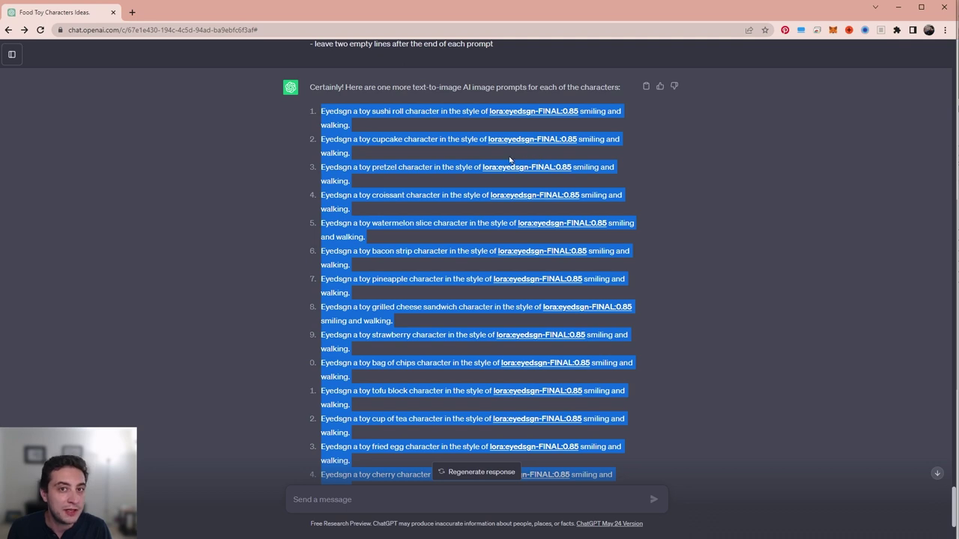
click(897, 8)
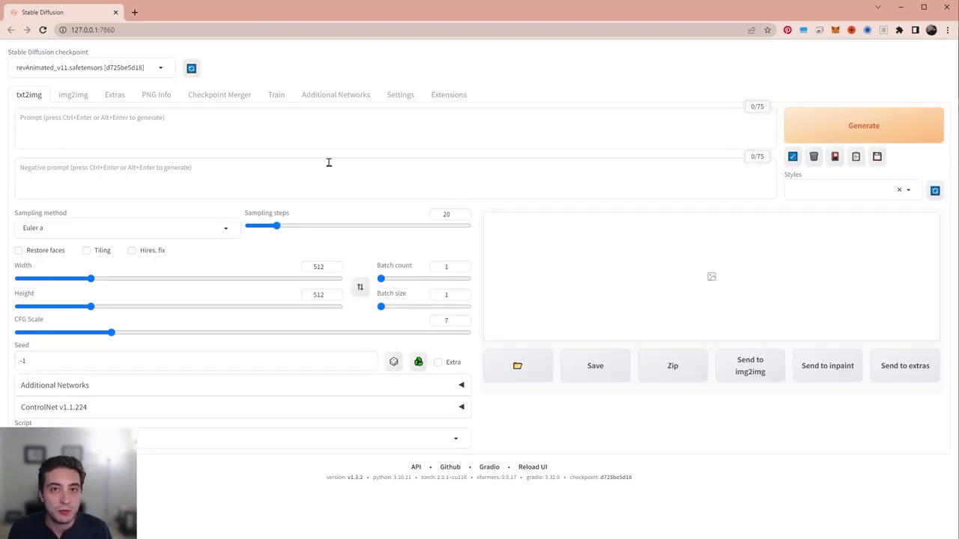
Step: Select the Prompts from file or textbox script and enable Iterate seed every line
click(278, 446)
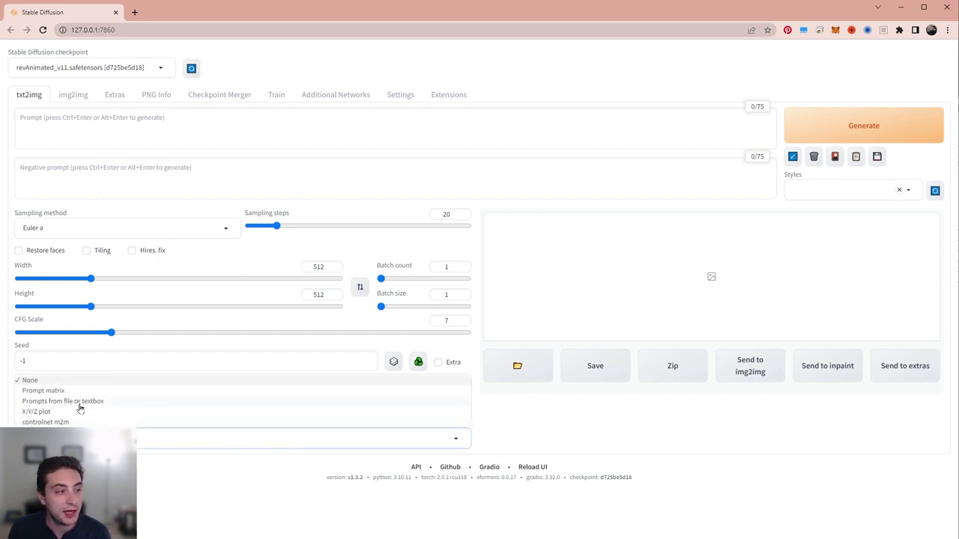
click(72, 401)
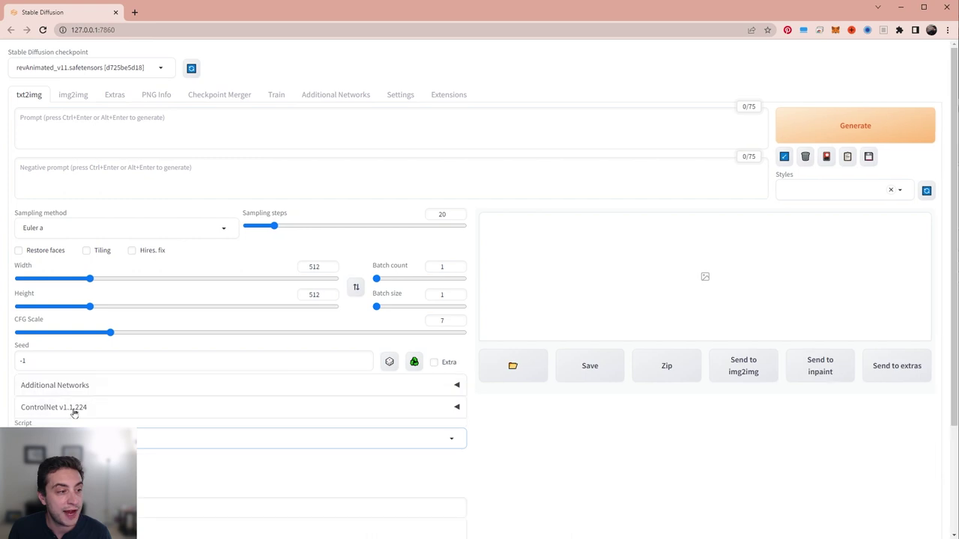
scroll(145, 441, down, 2)
click(65, 360)
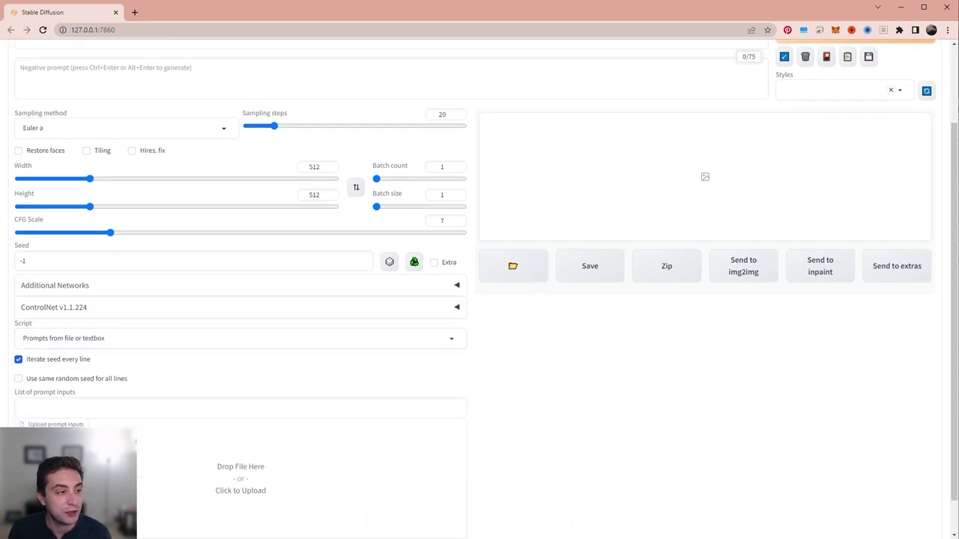
Step: Paste the copied character prompts into the list of prompt inputs and check that each stands on its own line
click(92, 409)
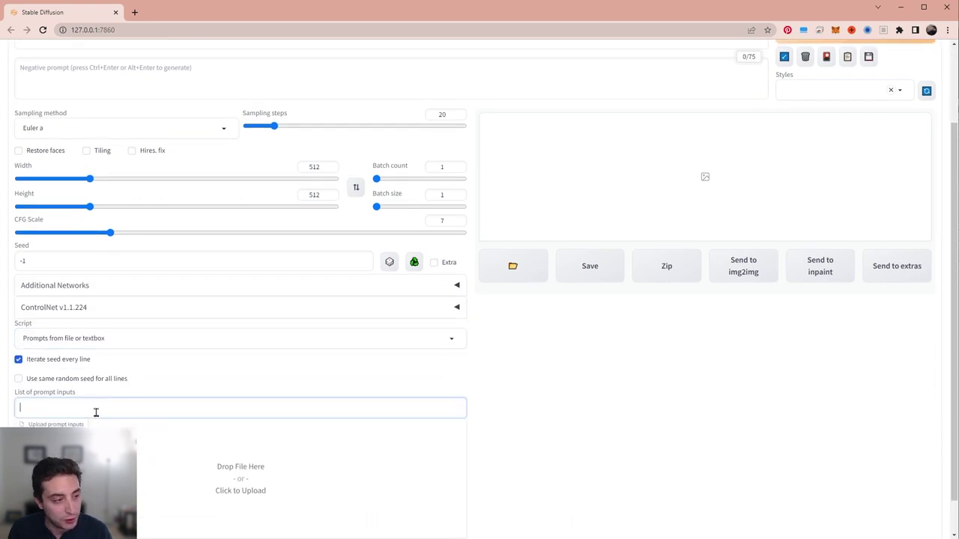
key(ctrl+v)
scroll(187, 390, up, 3)
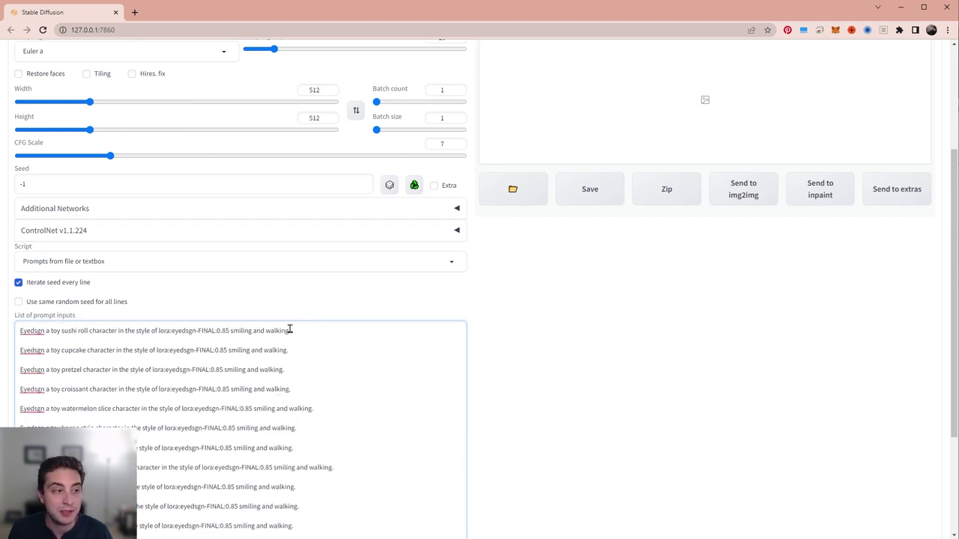
drag(291, 330, 17, 332)
drag(289, 349, 41, 350)
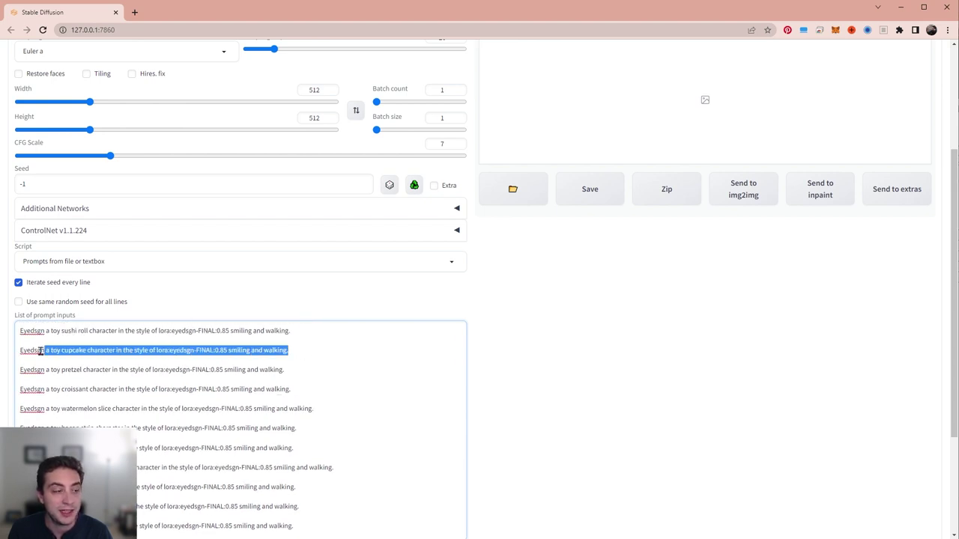
click(329, 375)
scroll(321, 368, up, 1)
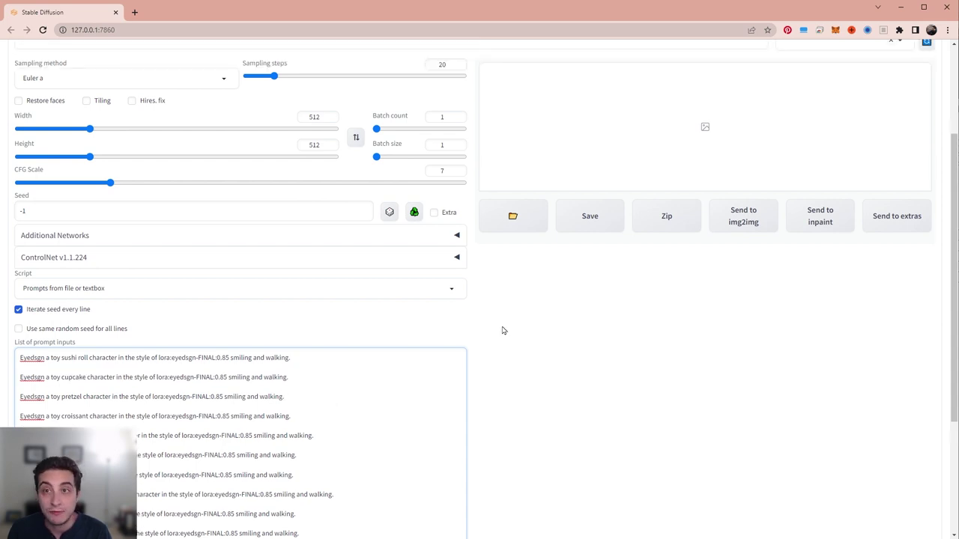
Step: Set the negative prompt to "four eyes, two faces, deformed, low quality" and generate images from the prompt list
click(230, 357)
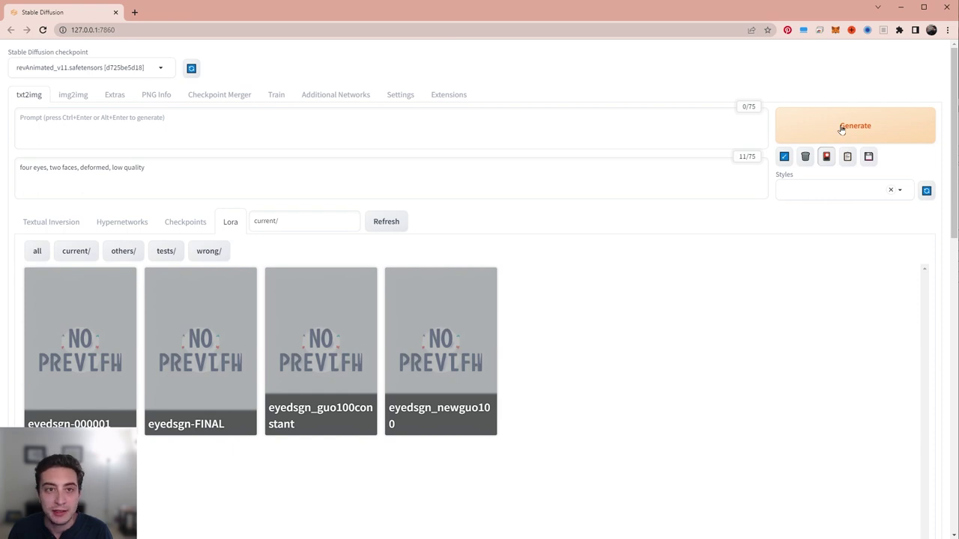
click(841, 129)
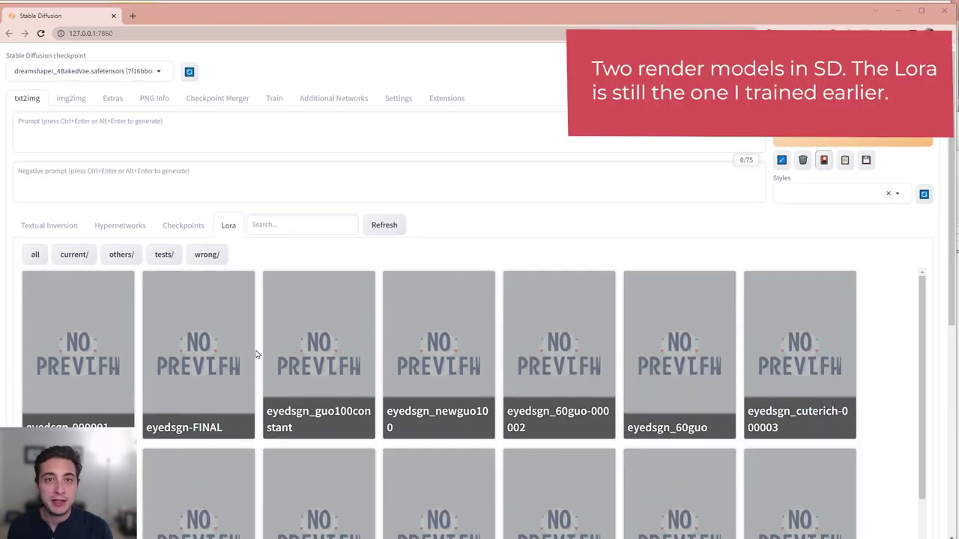
Step: Look through all available LoRA models and filter the list to the current/ folder
scroll(272, 359, down, 3)
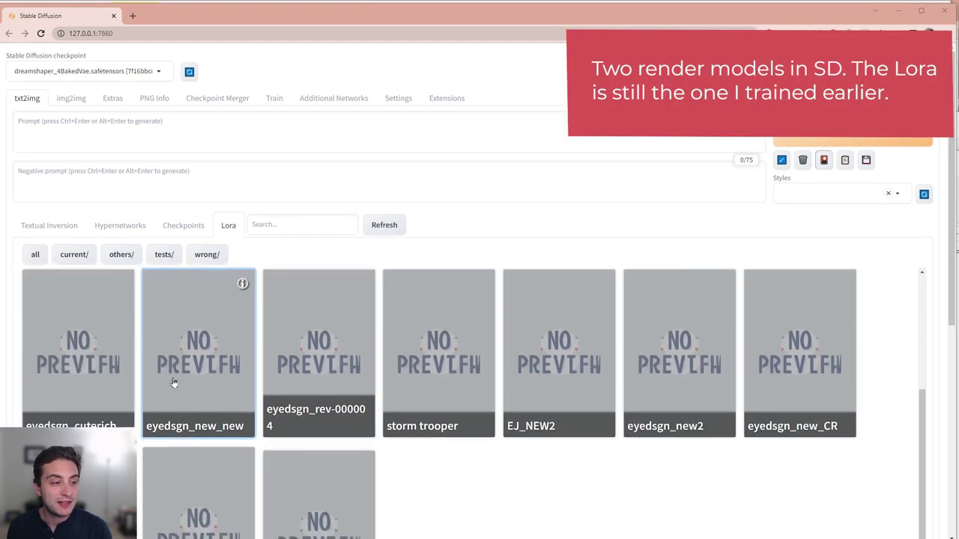
scroll(188, 431, down, 2)
scroll(303, 347, up, 2)
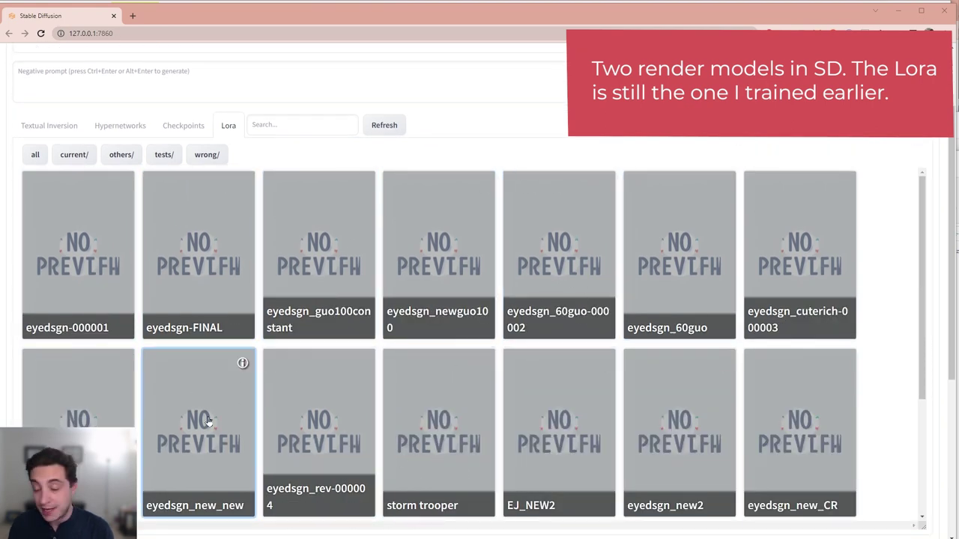
click(75, 155)
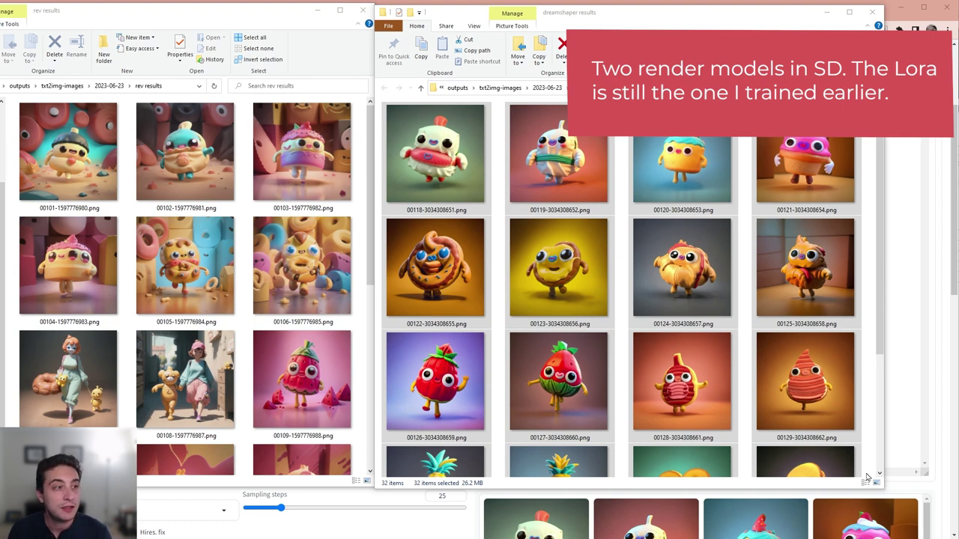
Step: Open the first image in the rev results folder and view the generated characters from 00101 through 00106
double_click(58, 160)
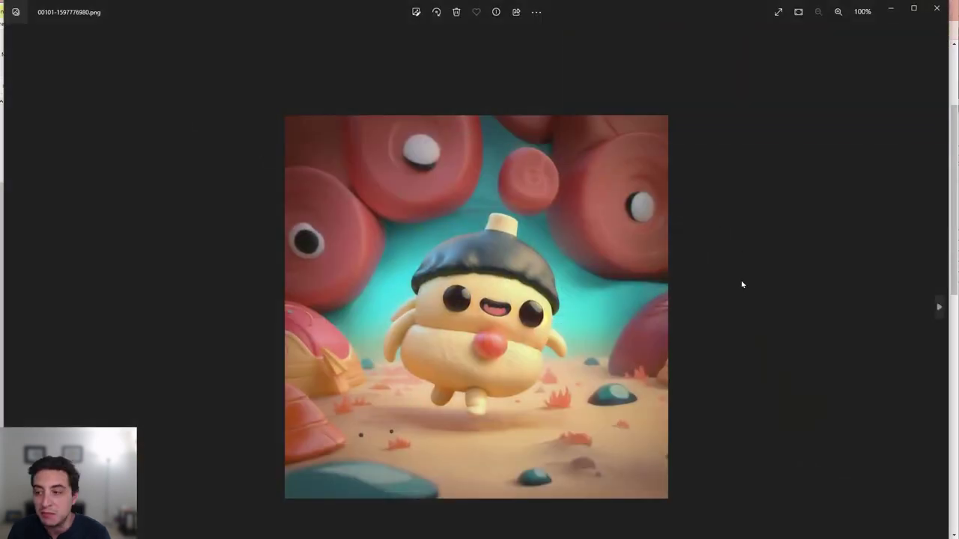
key(Right)
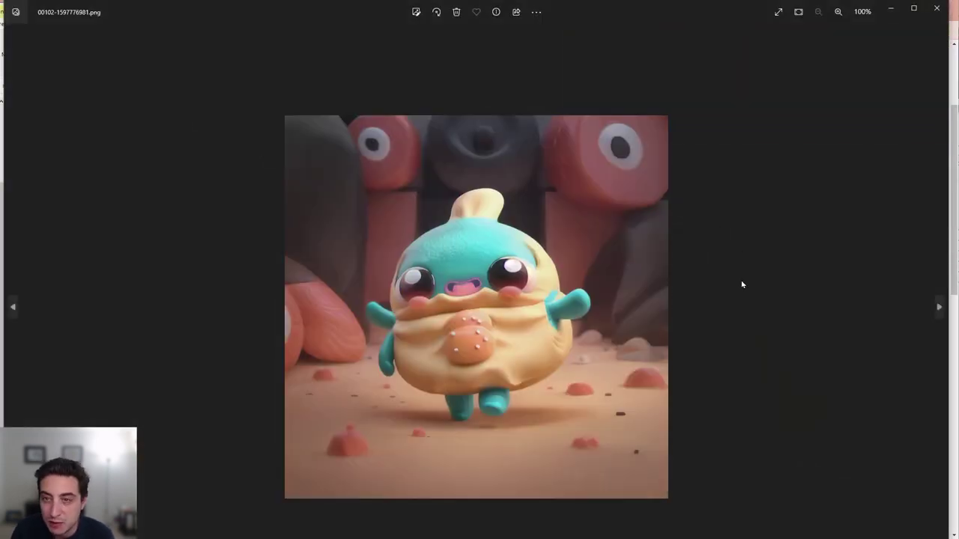
key(Right)
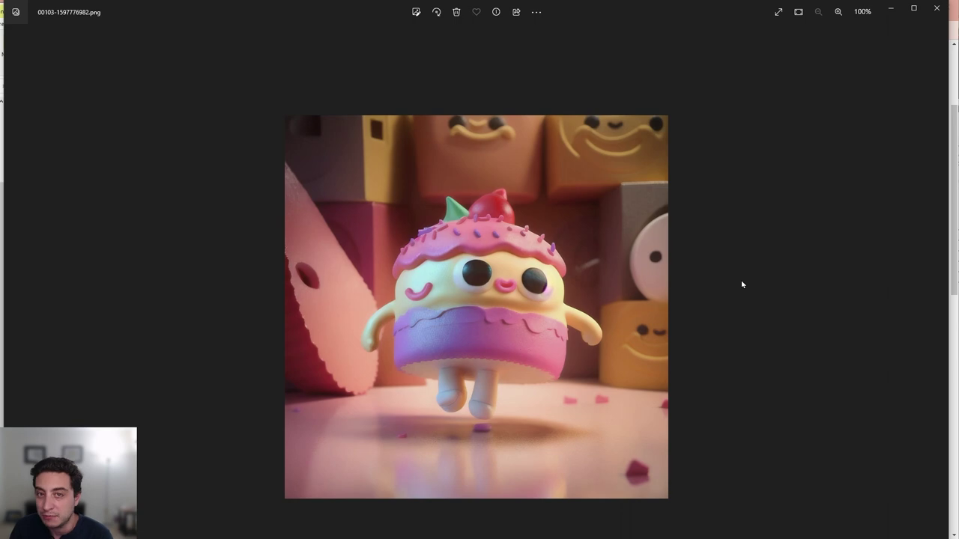
key(Right)
key(Right)
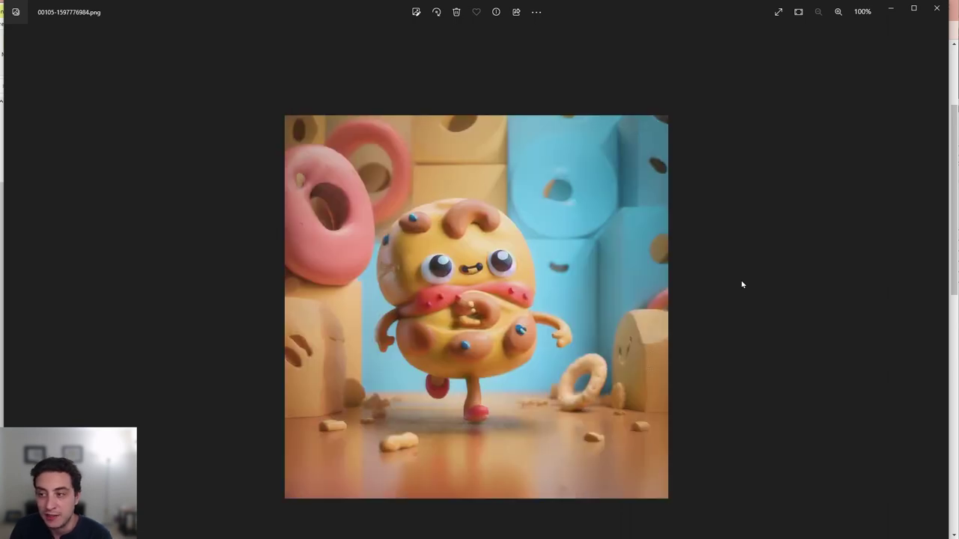
key(Right)
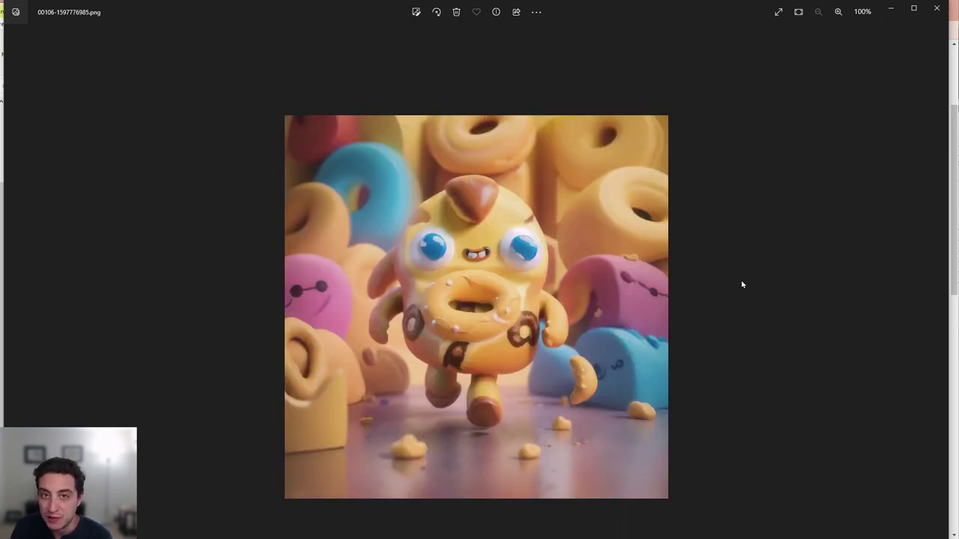
Step: Compare image 00107 with the preceding 00106 and view the following result, 00108
key(Right)
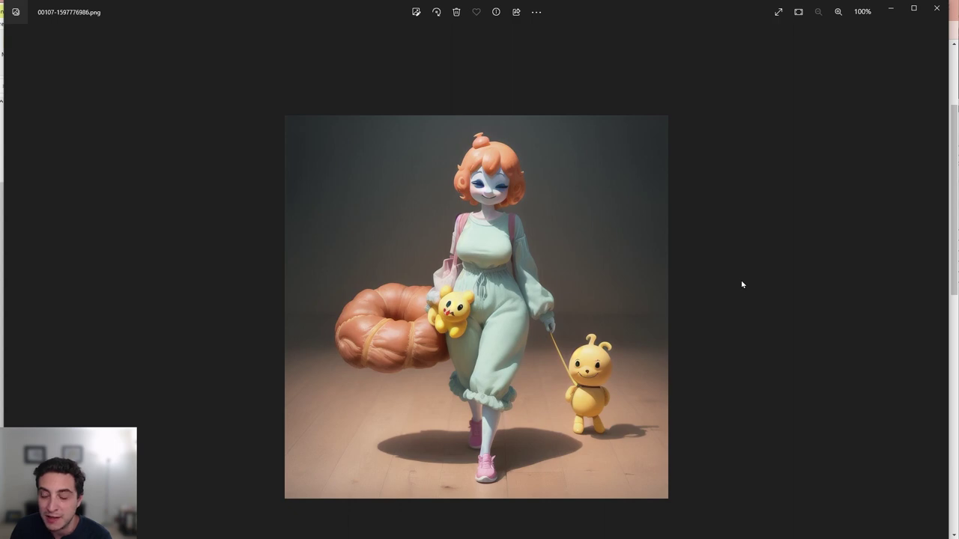
key(Left)
key(Right)
key(Left)
key(Right)
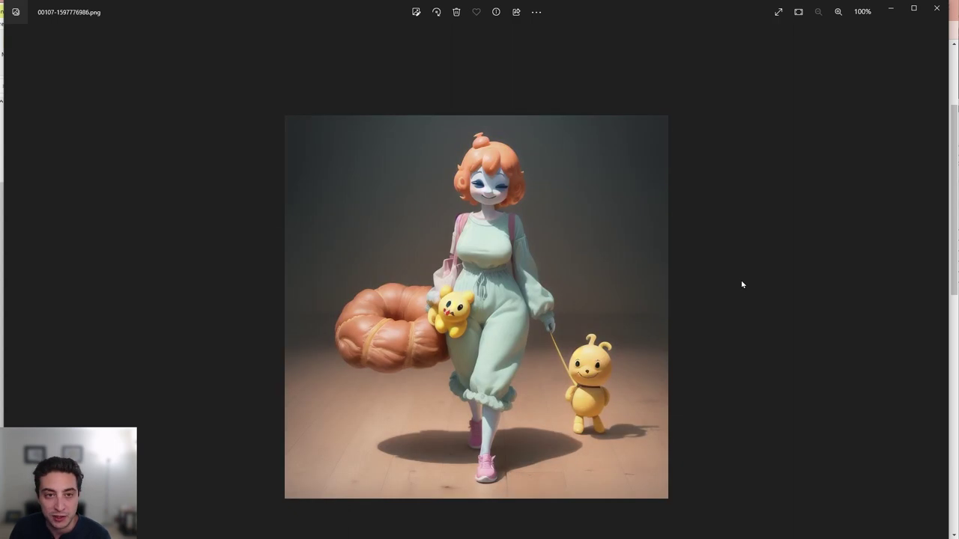
key(Right)
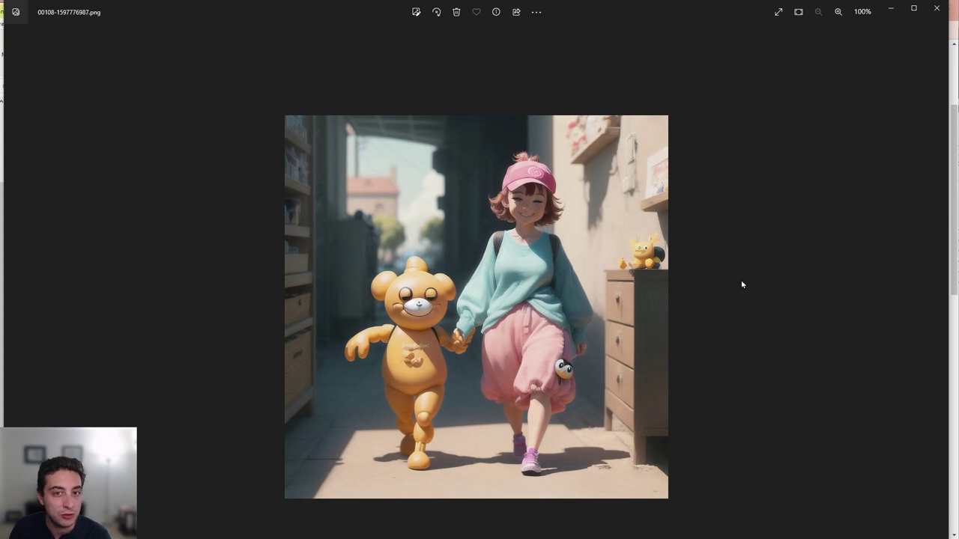
Step: Review the watermelon, bacon, pineapple and grilled cheese characters in images 00109 through 00115
key(Right)
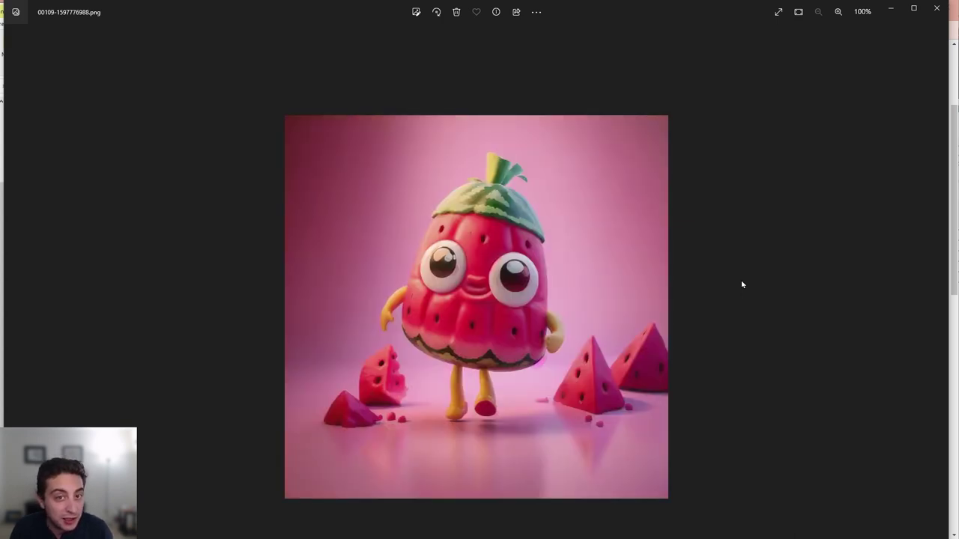
key(Right)
key(Right)
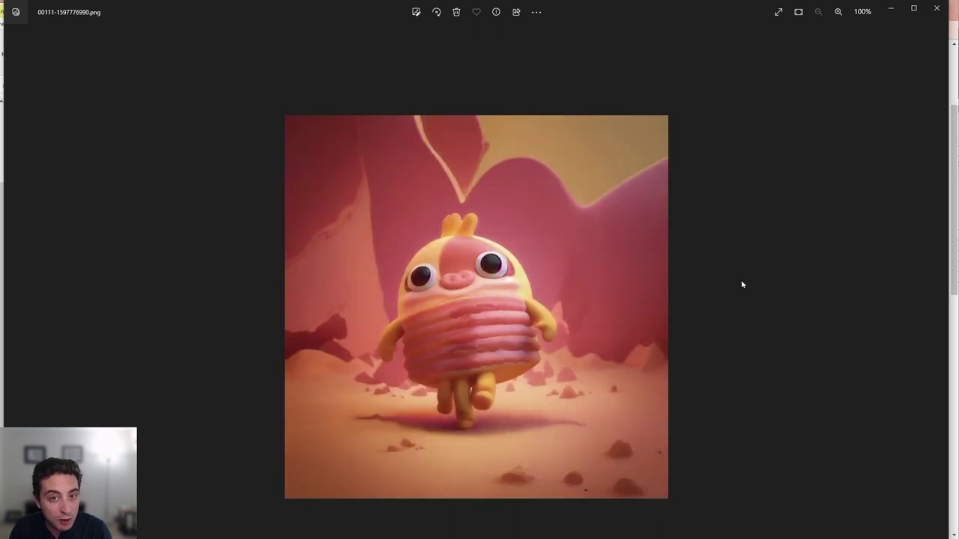
key(Right)
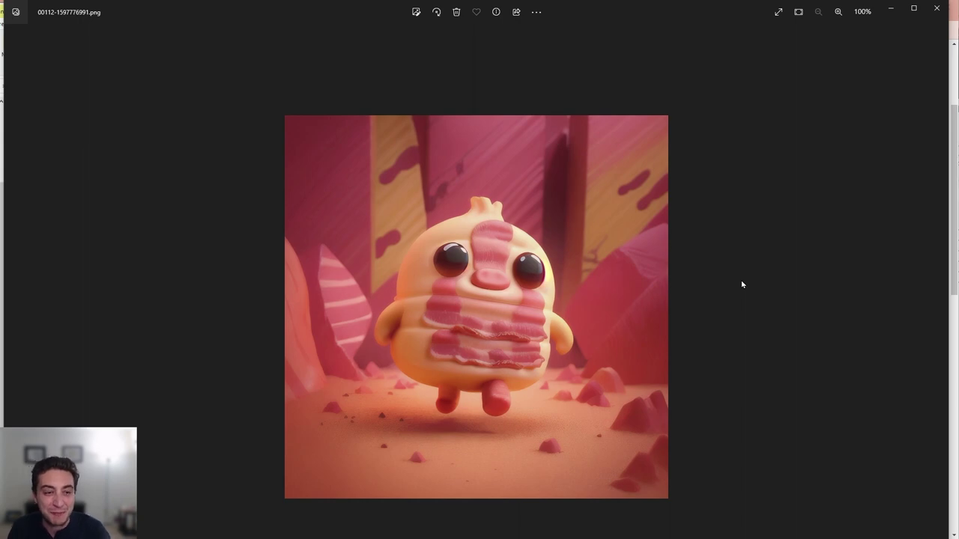
key(Right)
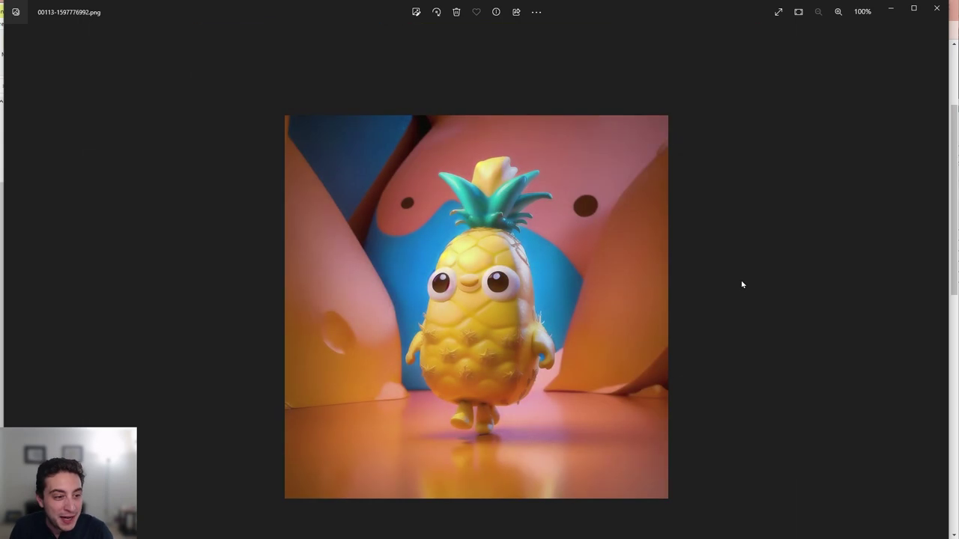
key(Right)
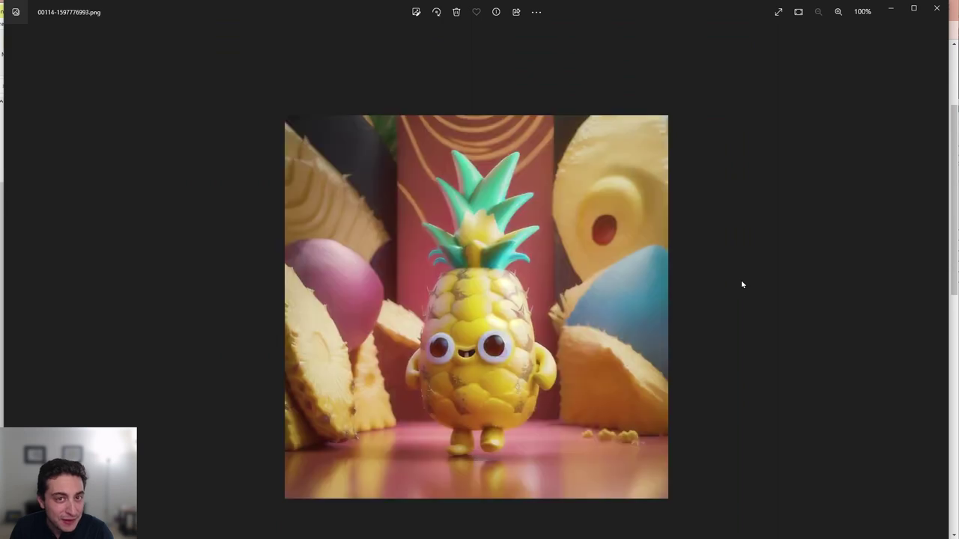
key(Right)
key(Right)
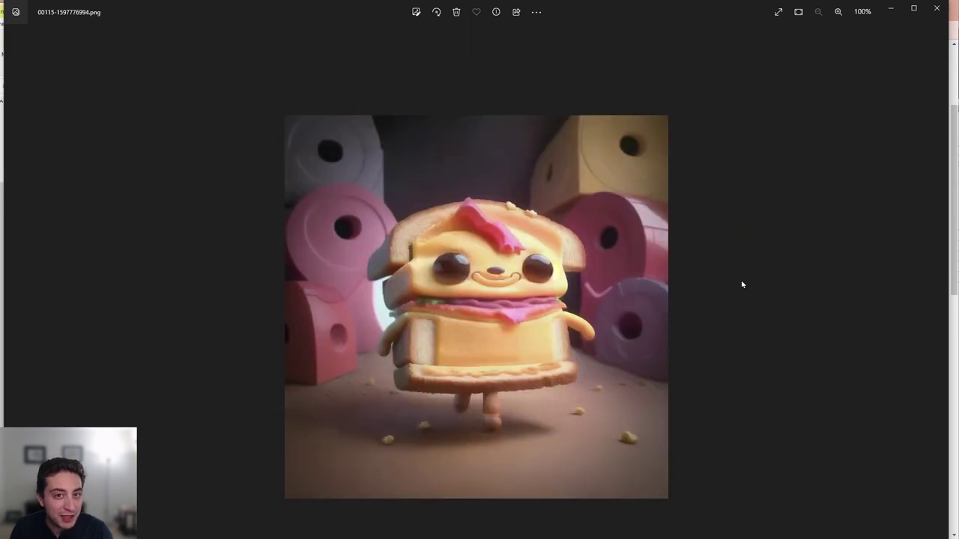
Step: View the generated raspberry and chip bag characters in images 00116 through 00119
key(Right)
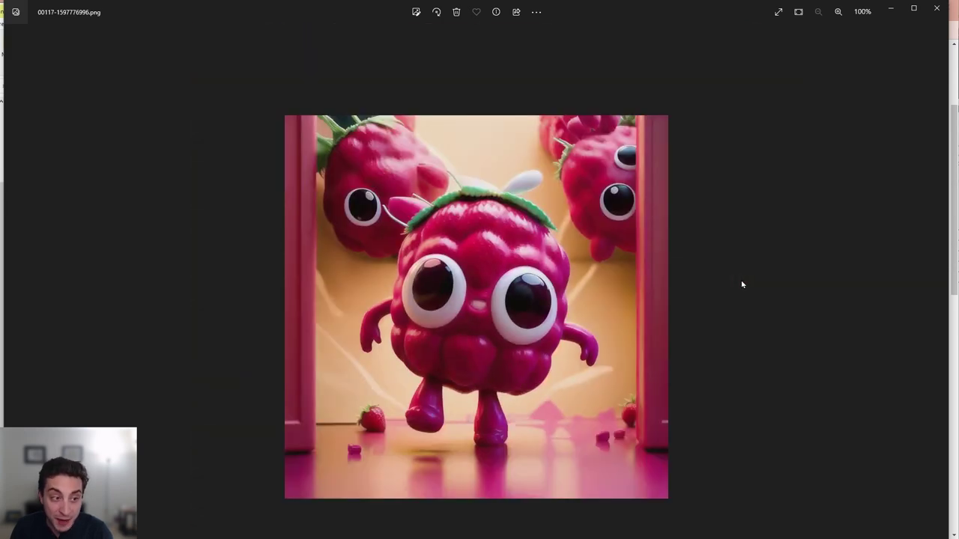
key(Right)
key(Right)
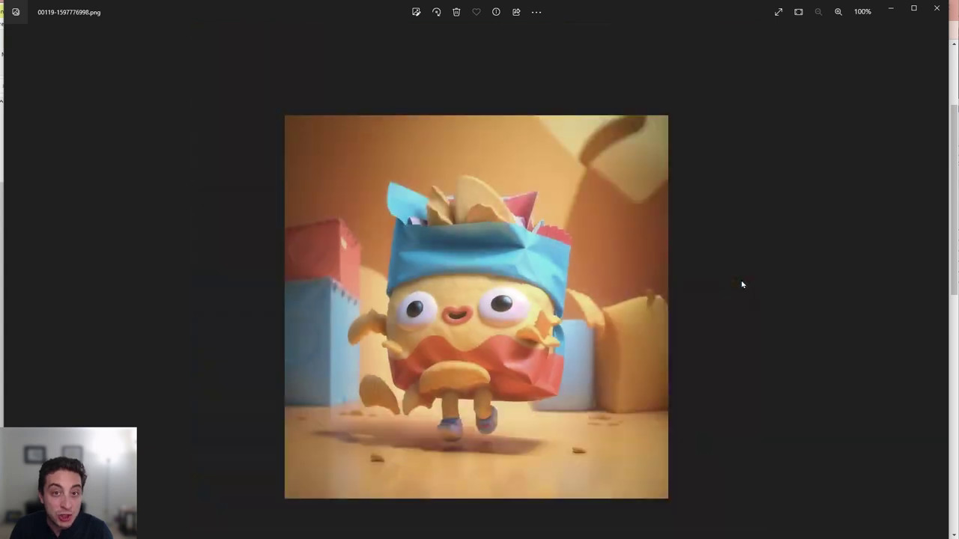
Step: Open the cat statue image eyedsgn (28).jpg from the 100_test training folder and look through the other training images
key(alt+Tab)
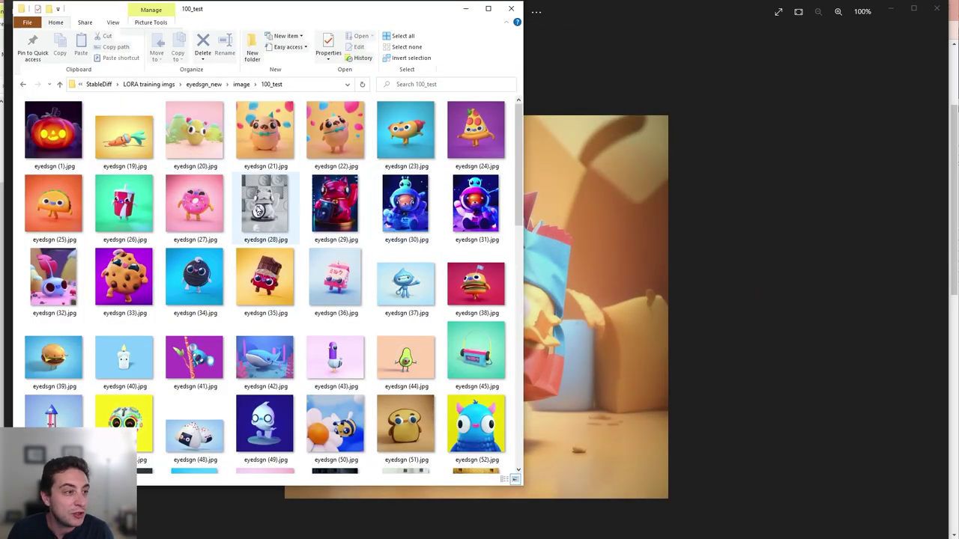
double_click(260, 211)
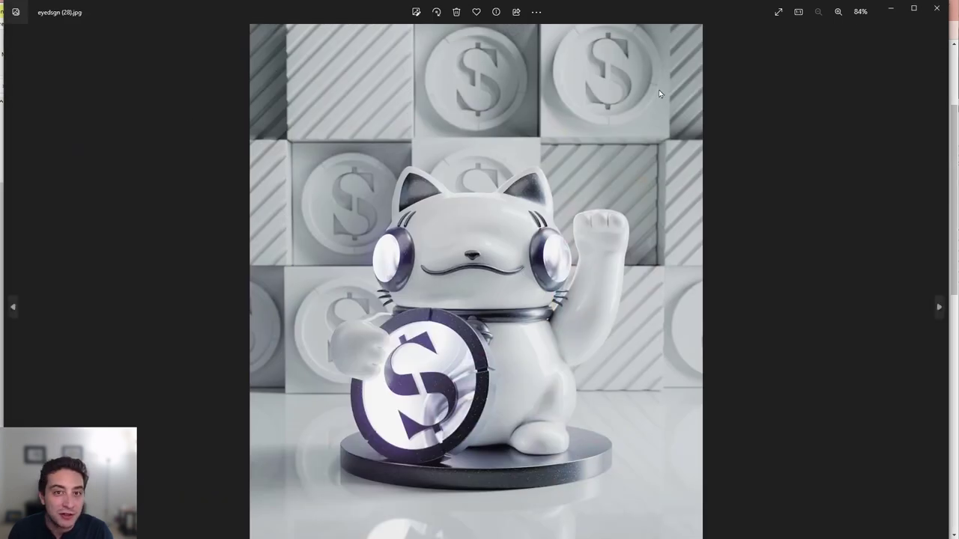
click(936, 8)
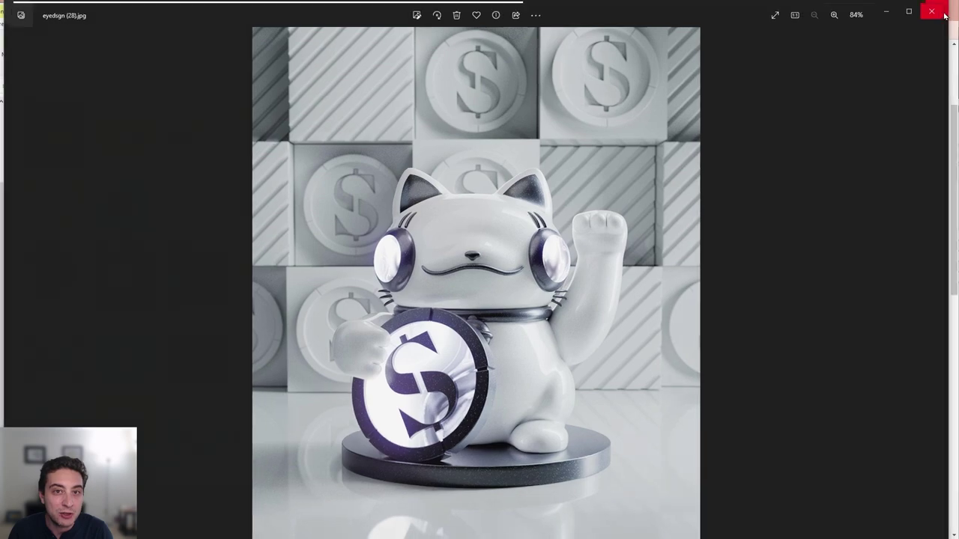
scroll(227, 357, down, 10)
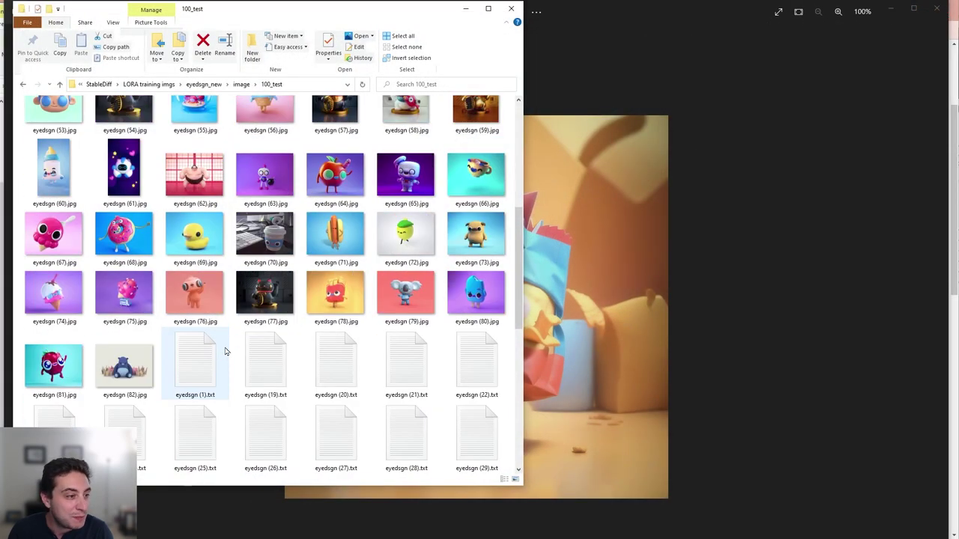
click(558, 277)
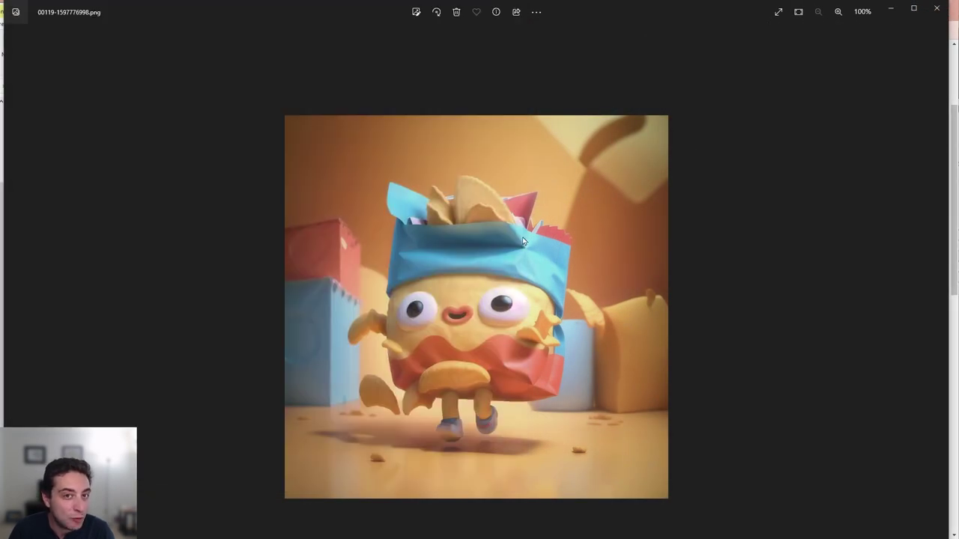
Step: Compare the raspberry character in 00118 with the chip bag and tofu characters in 00119 through 00121
key(Left)
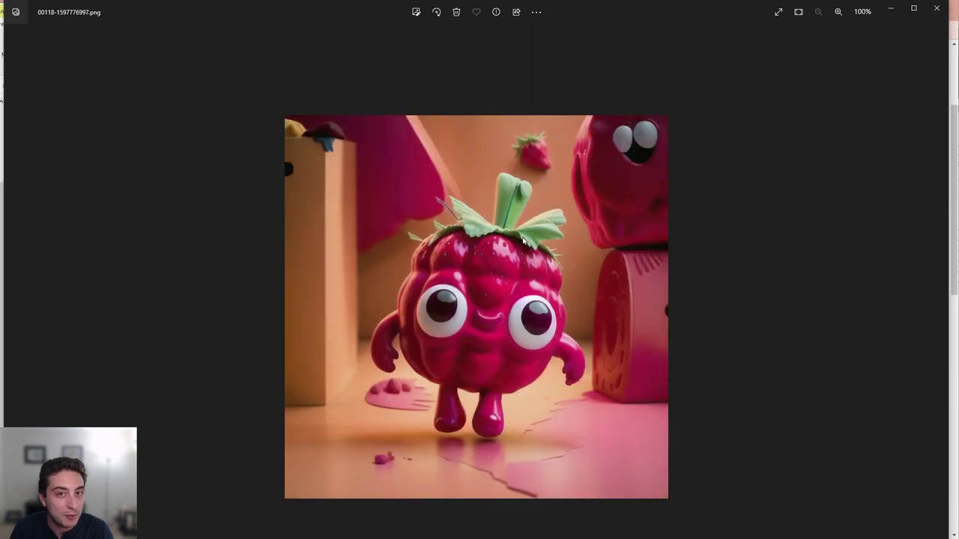
key(Right)
key(Right)
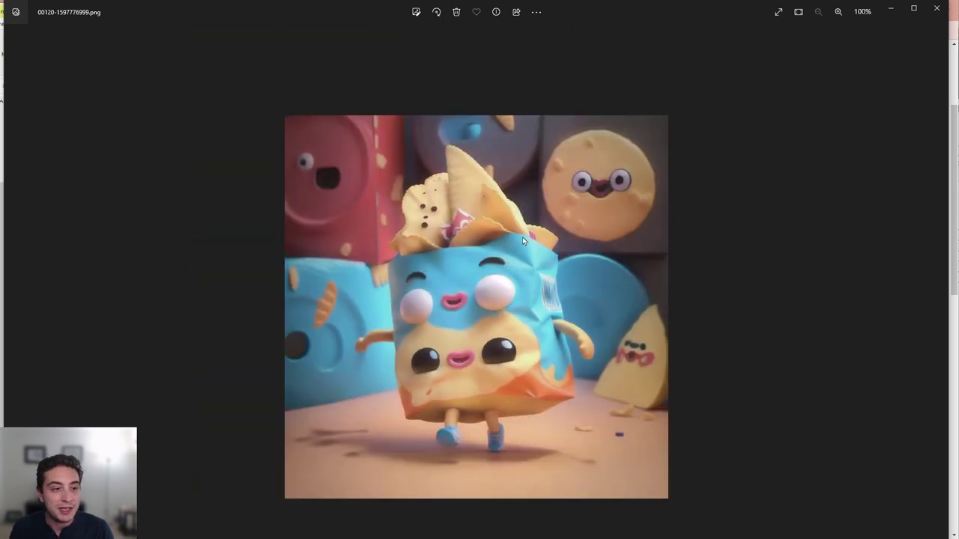
key(Right)
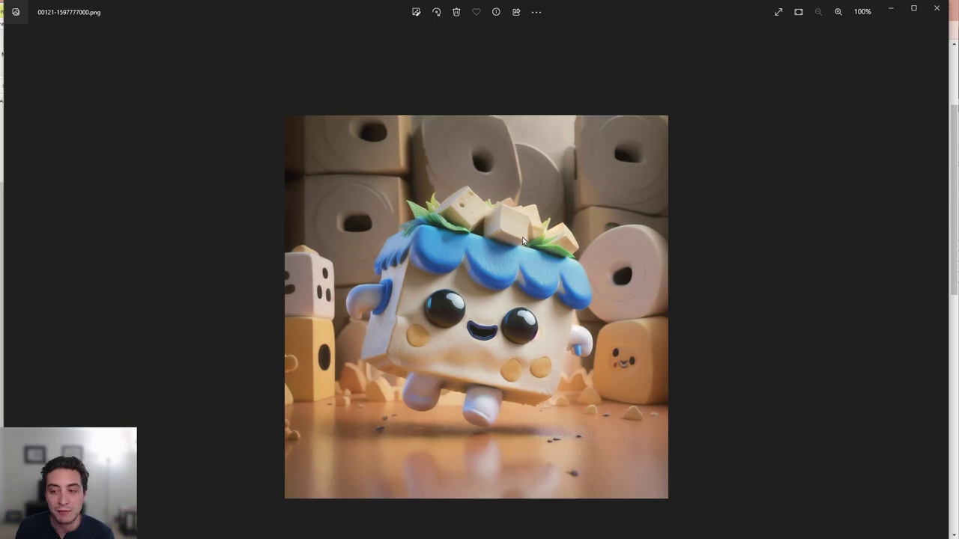
Step: Look through the 100_test training images for styles comparable to the tofu character and return to image 00121
key(alt+Tab)
scroll(517, 239, down, 5)
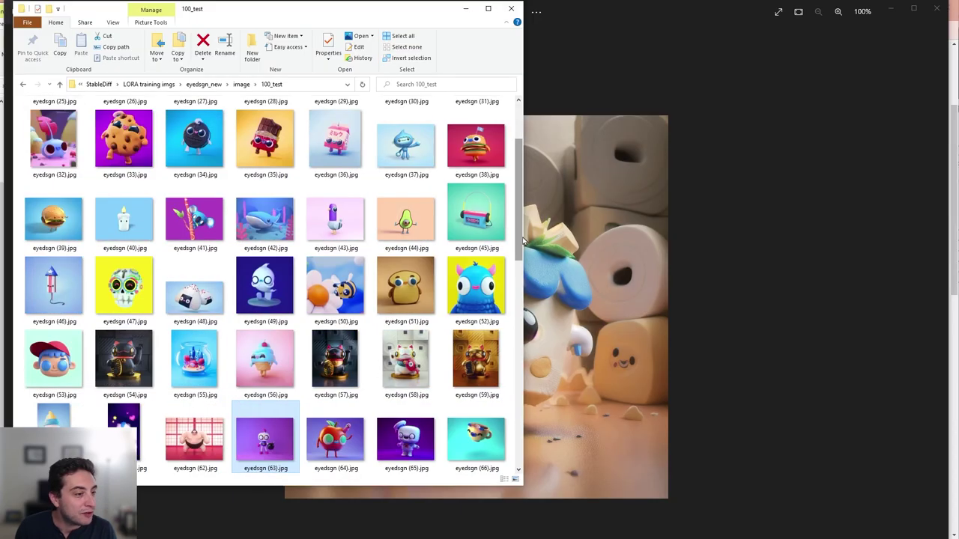
key(Right)
key(Right)
key(Right)
key(Right)
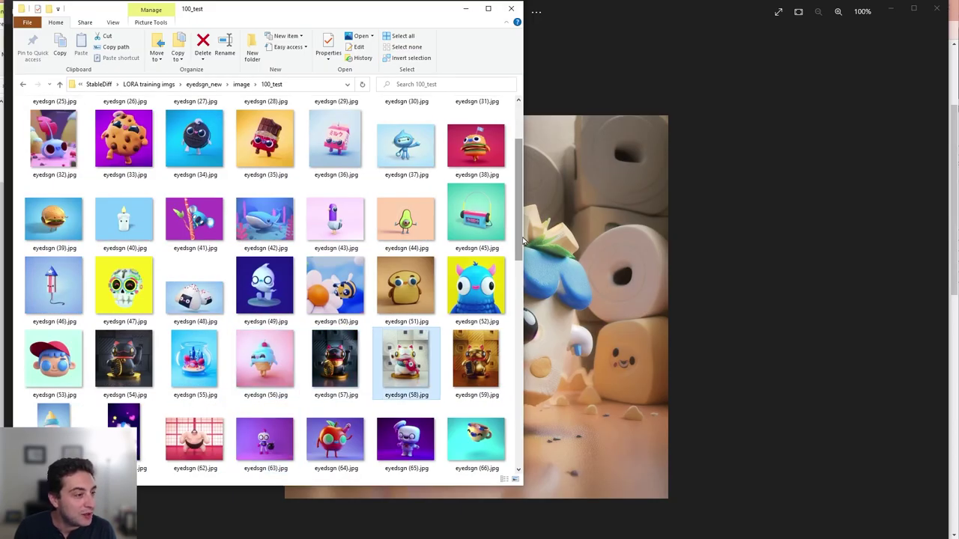
key(Left)
key(Left)
key(alt+Tab)
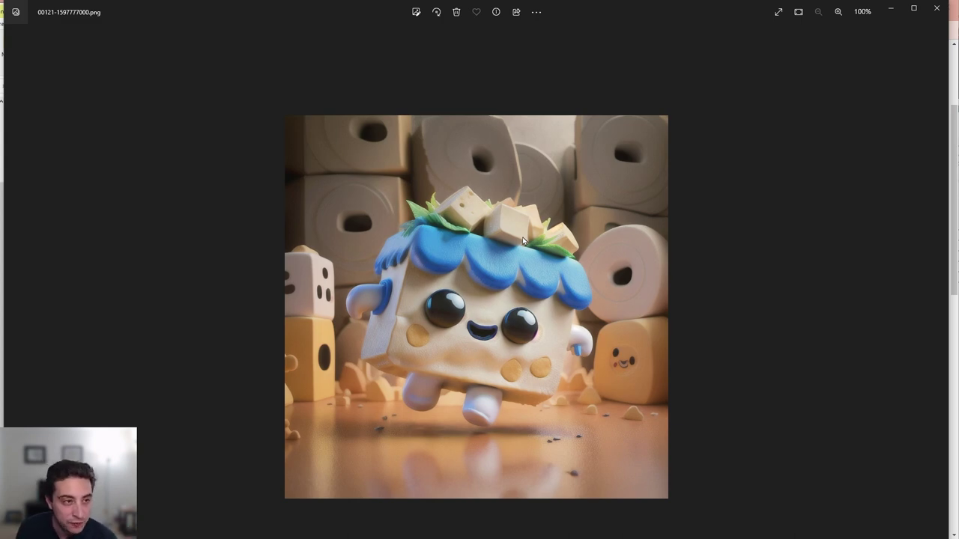
Step: View the generated characters in images 00122 through 00125 and close the image viewer
key(Right)
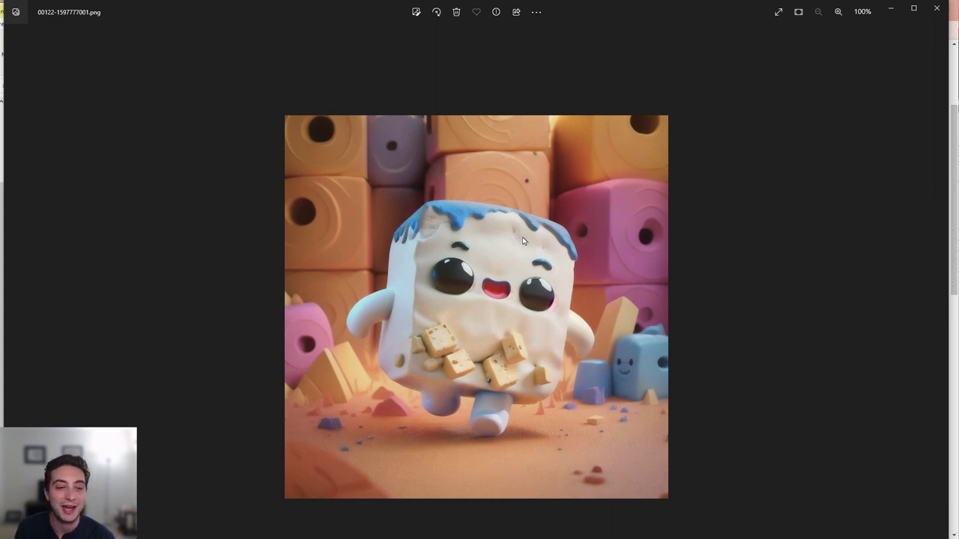
key(Right)
key(Right)
key(Right)
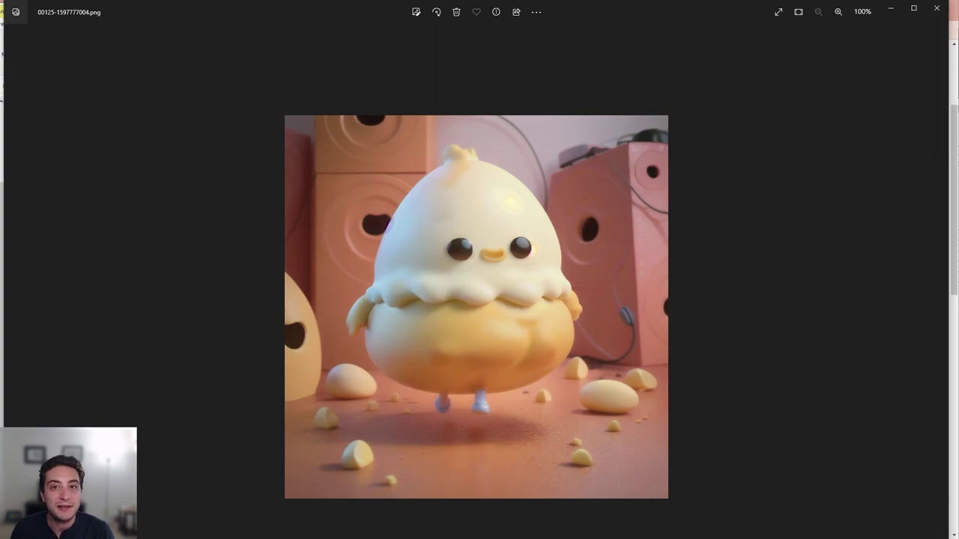
click(936, 7)
Step: Look over the remaining thumbnails in the rev results folder, through 00132
click(470, 14)
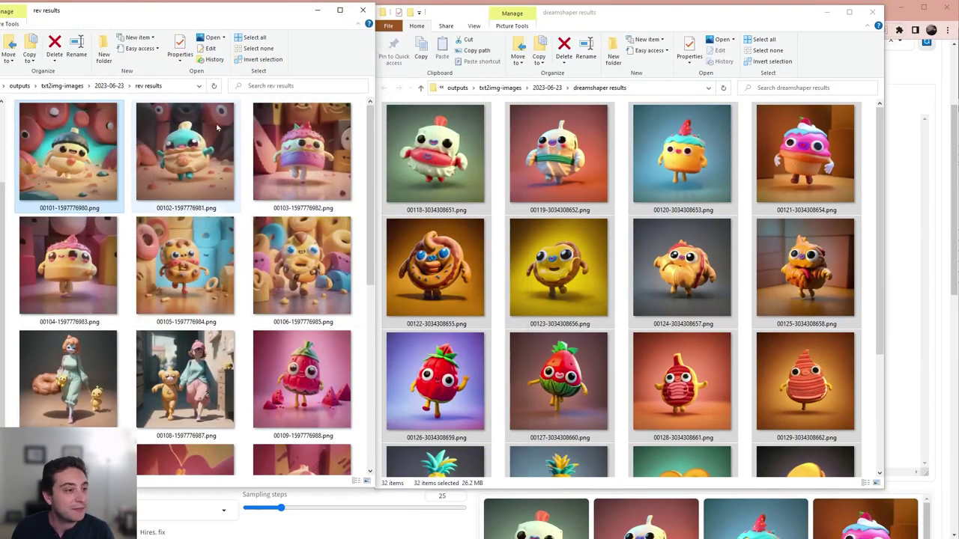
scroll(225, 223, down, 6)
scroll(225, 223, down, 3)
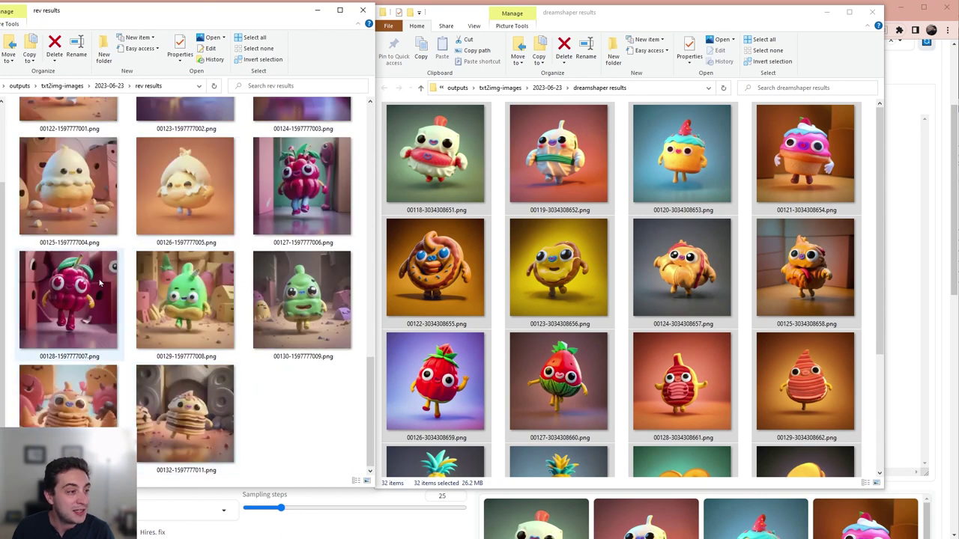
scroll(65, 318, up, 2)
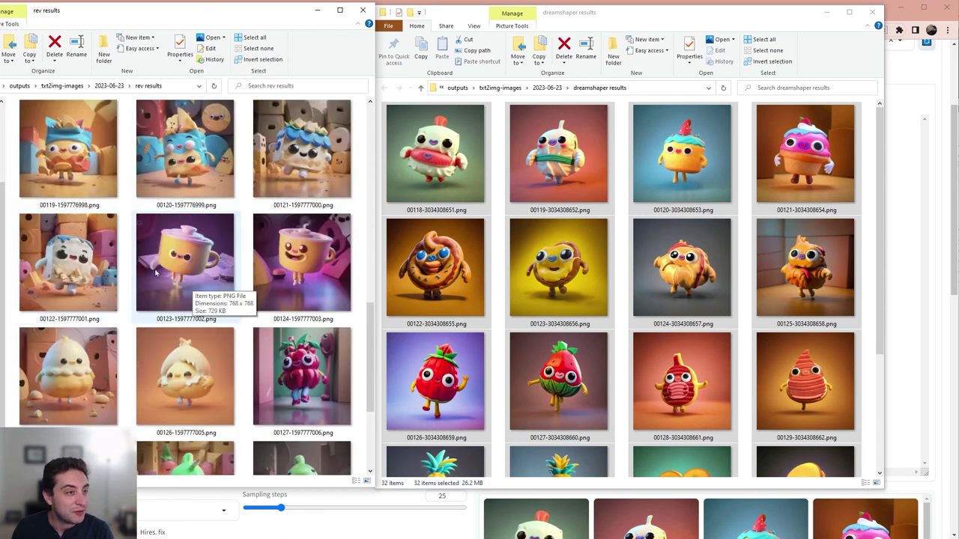
Step: Open the first image in the dreamshaper results folder, view the characters from 00118 through 00135, and close the viewer
click(457, 152)
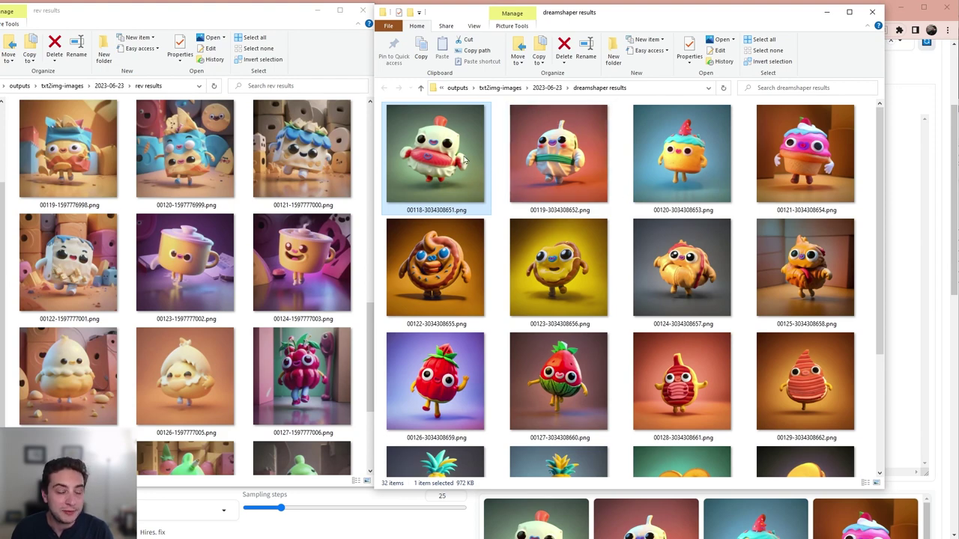
key(Return)
key(Right)
key(Right)
key(Right)
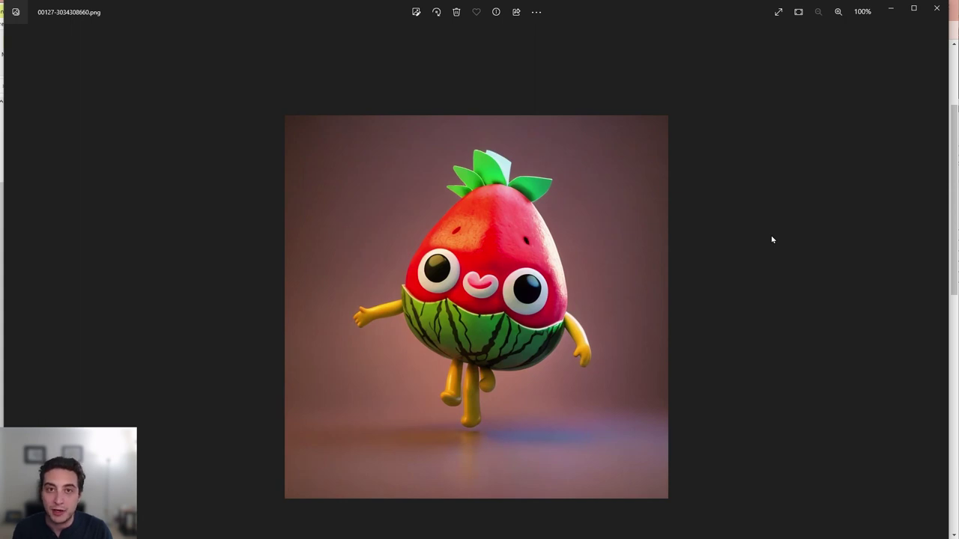
key(Right)
key(Right)
key(Right)
key(Right)
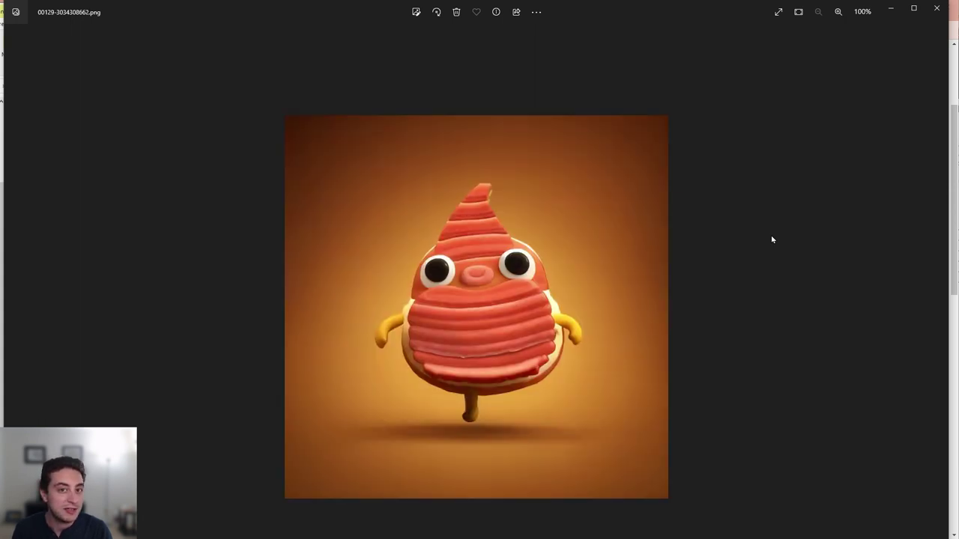
key(Right)
key(Right)
key(Right)
key(Right)
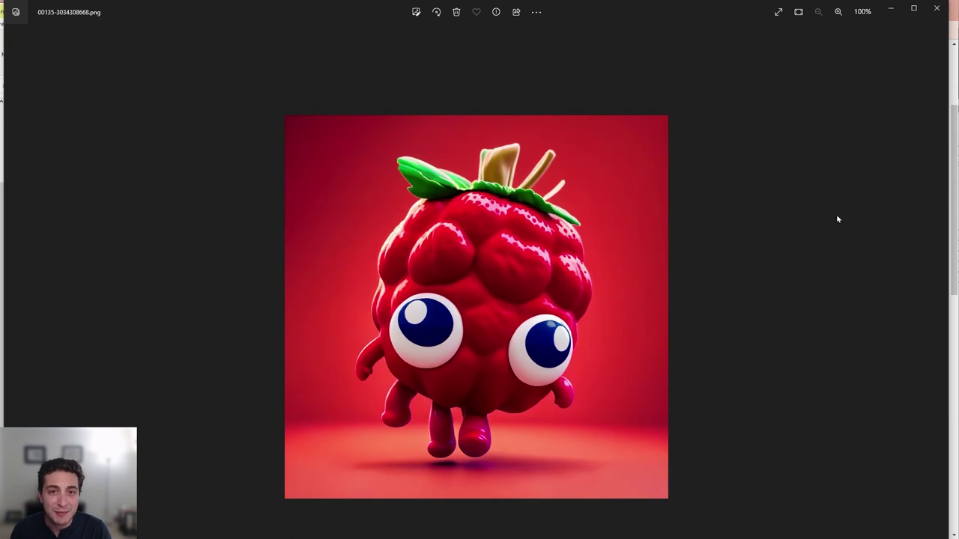
click(937, 7)
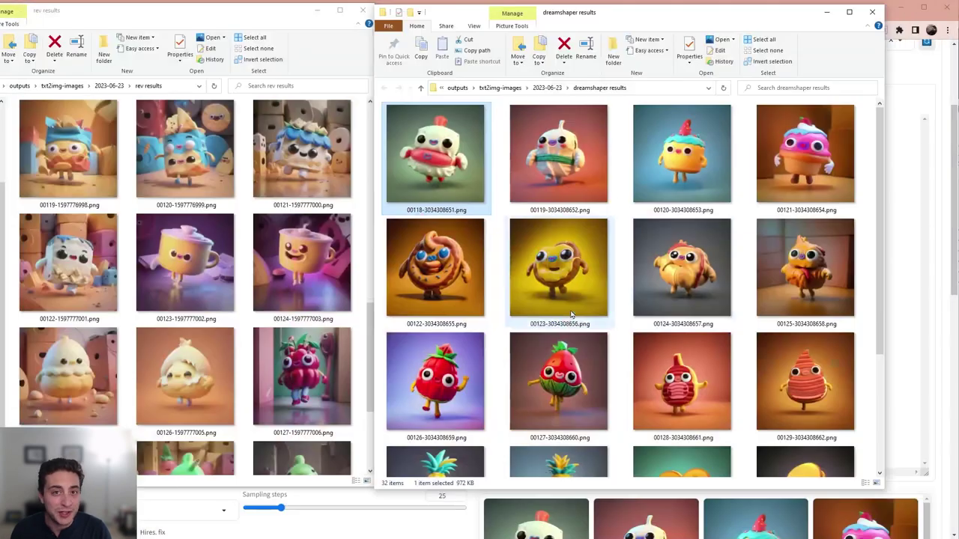
Step: Look over the remaining thumbnails in the dreamshaper results folder, through 00149
scroll(565, 318, down, 3)
scroll(566, 319, down, 3)
scroll(300, 300, down, 2)
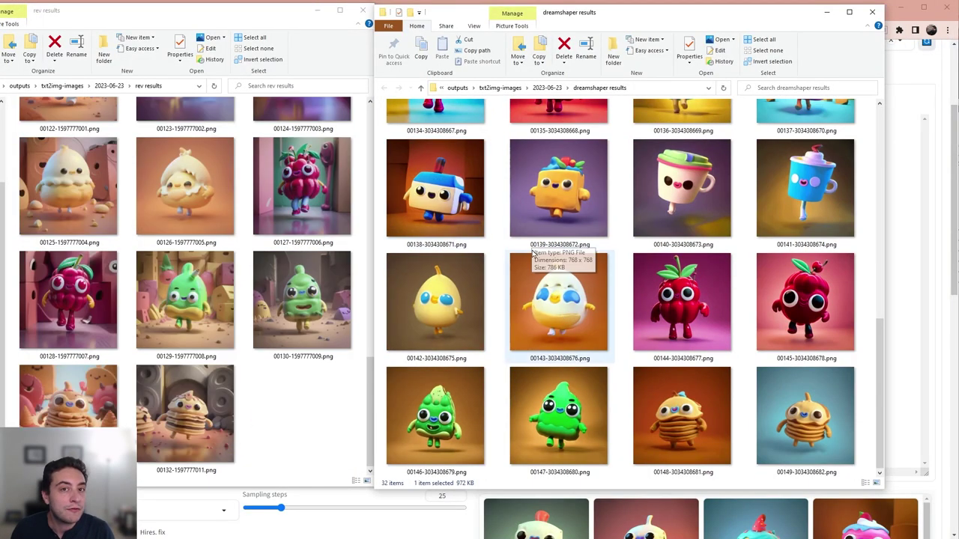
scroll(509, 274, up, 3)
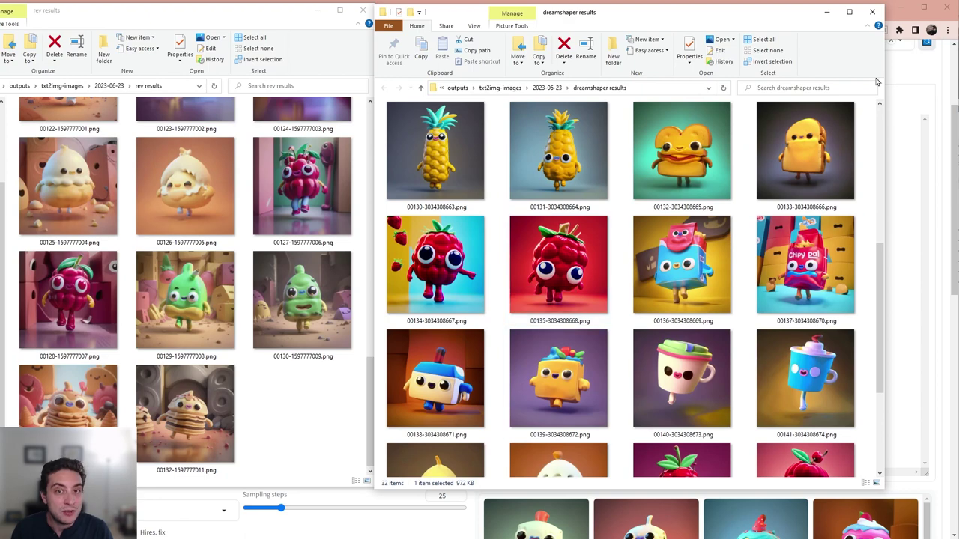
Step: Highlight the eyedsgn-FINAL LoRA tag in the first listed prompt and filter the LoRA models to the current/ folder
click(913, 28)
drag(227, 341, 165, 342)
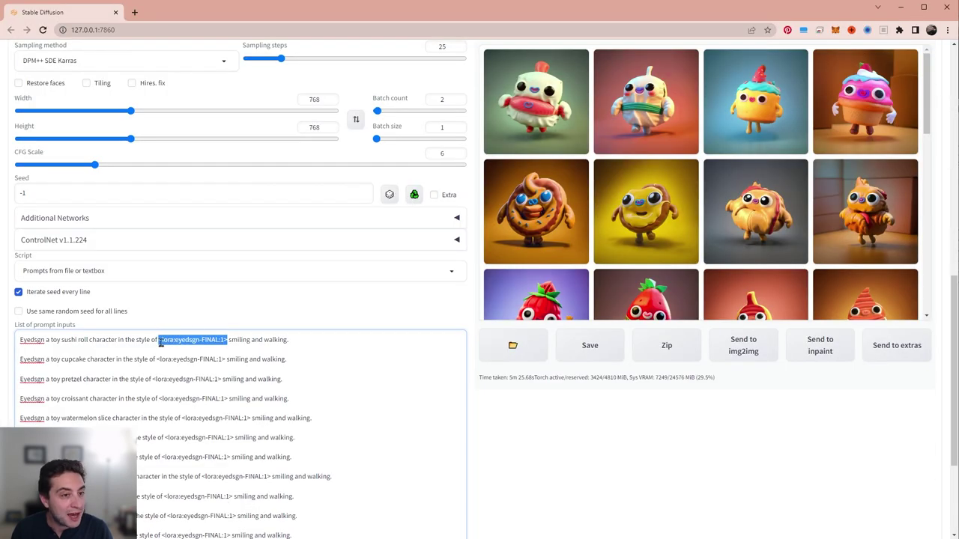
key(alt+Tab)
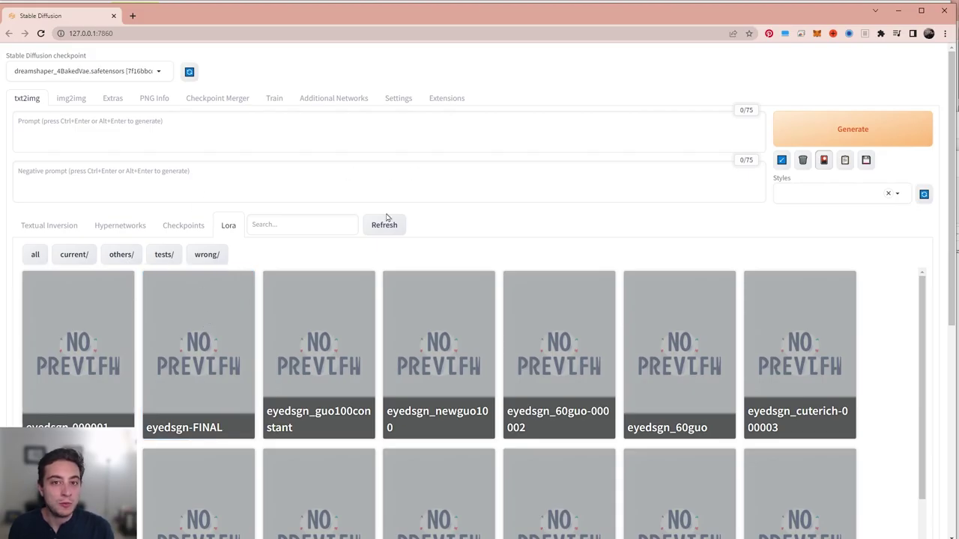
scroll(774, 355, down, 1)
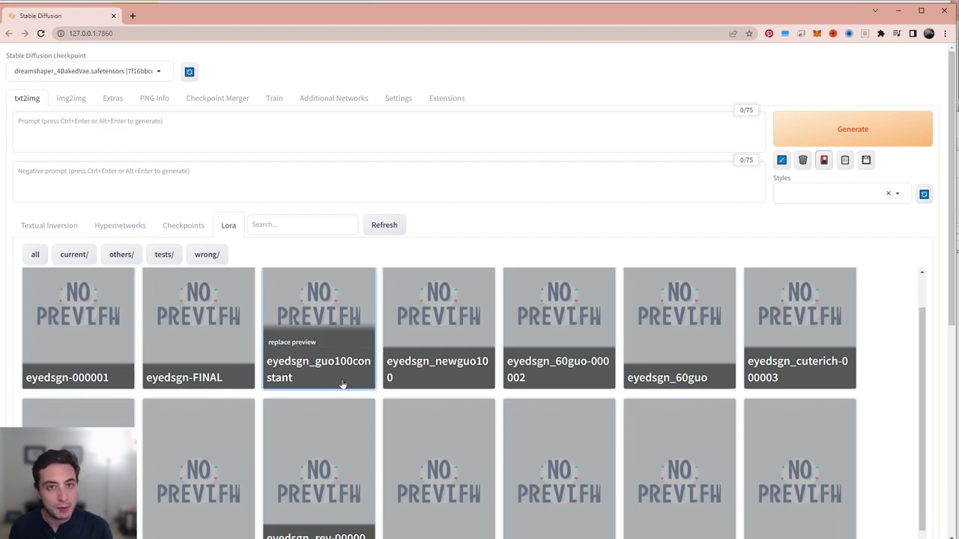
scroll(356, 322, up, 1)
click(87, 257)
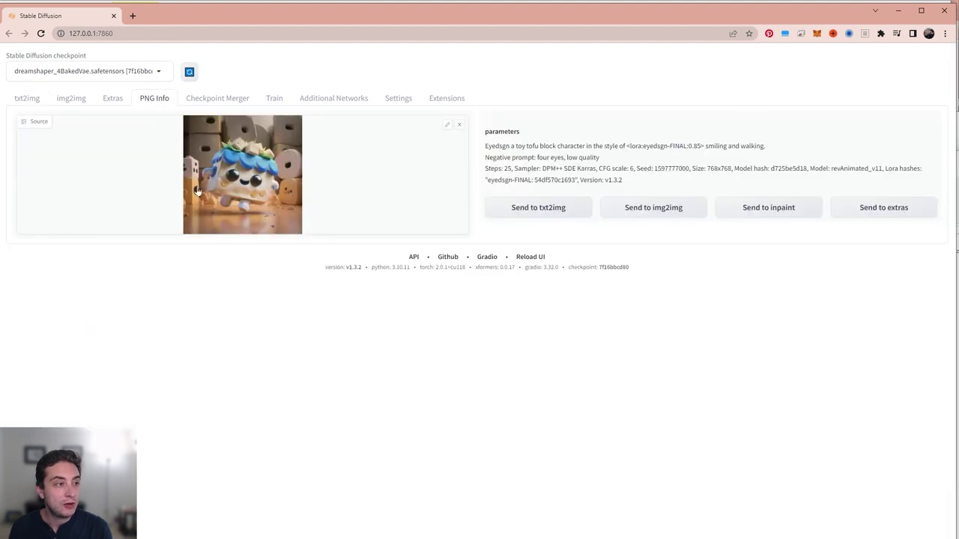
Step: Send the tofu block image's parameters to txt2img, set the eyedsgn-FINAL LoRA weight to 1, and generate the images
click(530, 213)
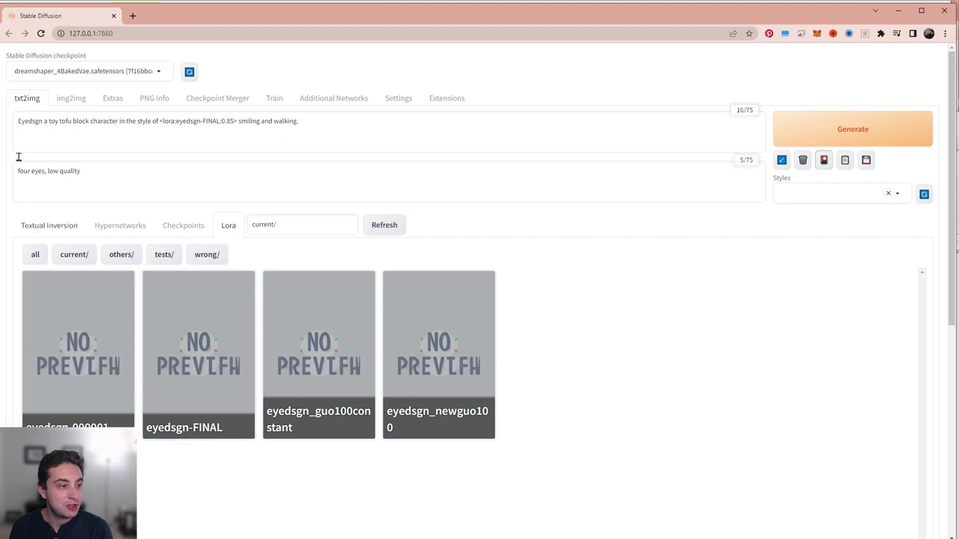
click(234, 120)
key(BackSpace)
key(BackSpace)
key(BackSpace)
key(BackSpace)
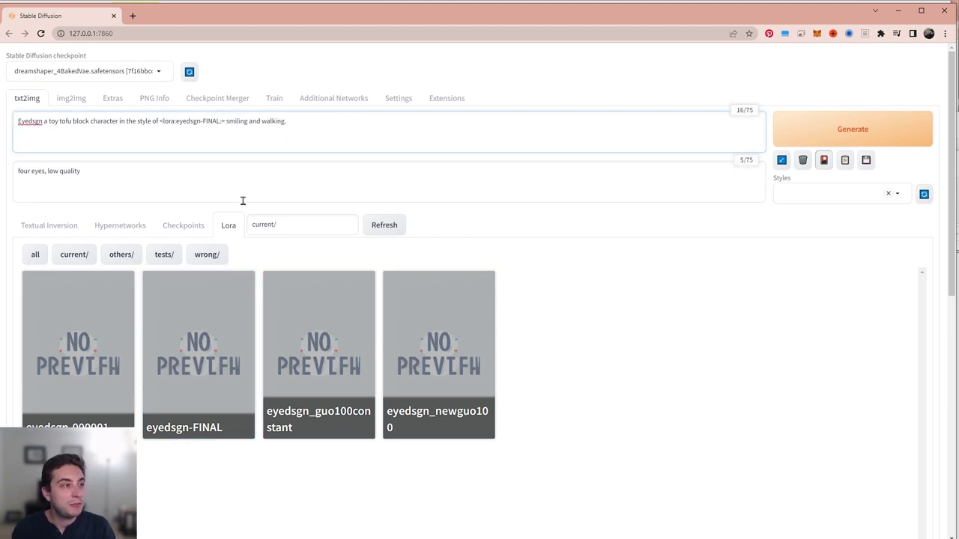
text(1)
key(ctrl+Return)
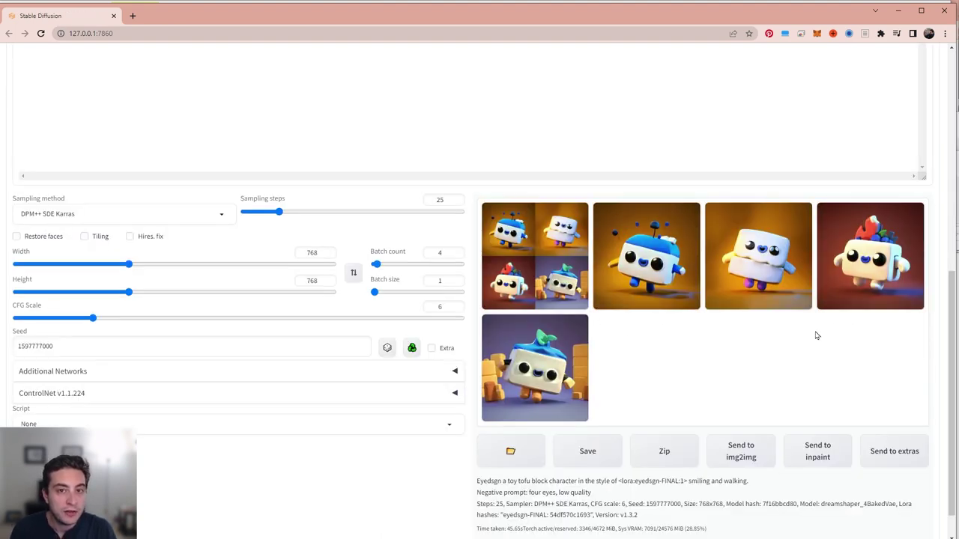
Step: Enlarge the generated tofu character with the red topping and set it as the eyedsgn-FINAL LoRA's preview image
click(862, 299)
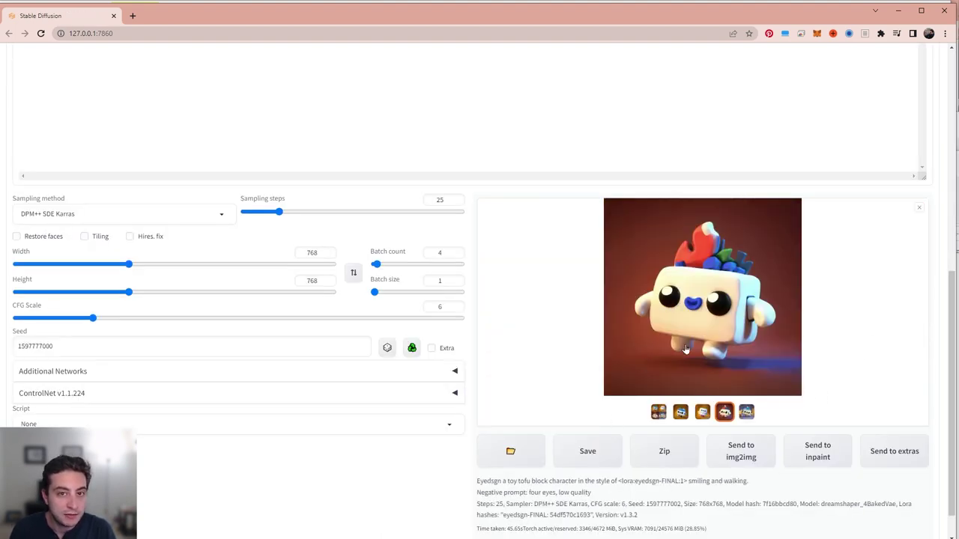
scroll(513, 332, up, 2)
scroll(514, 332, up, 3)
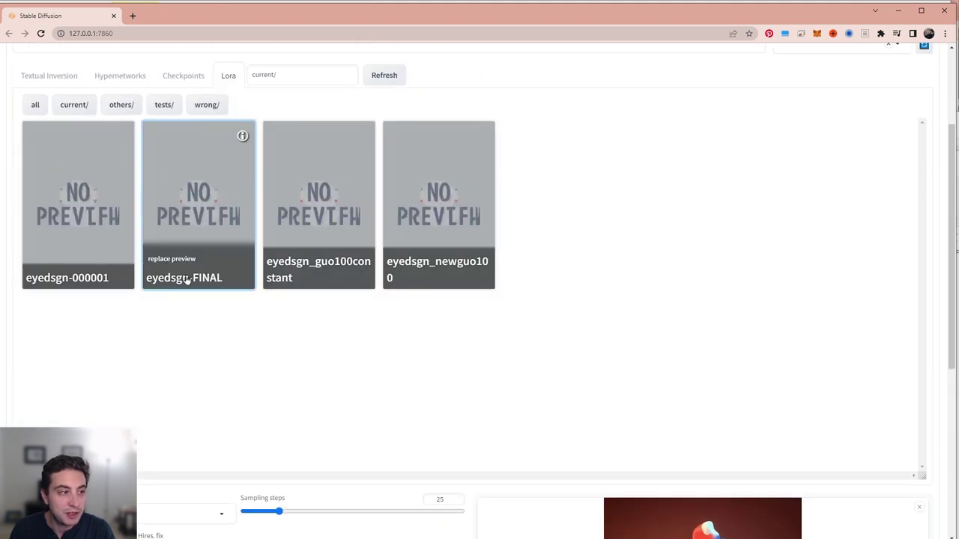
click(170, 260)
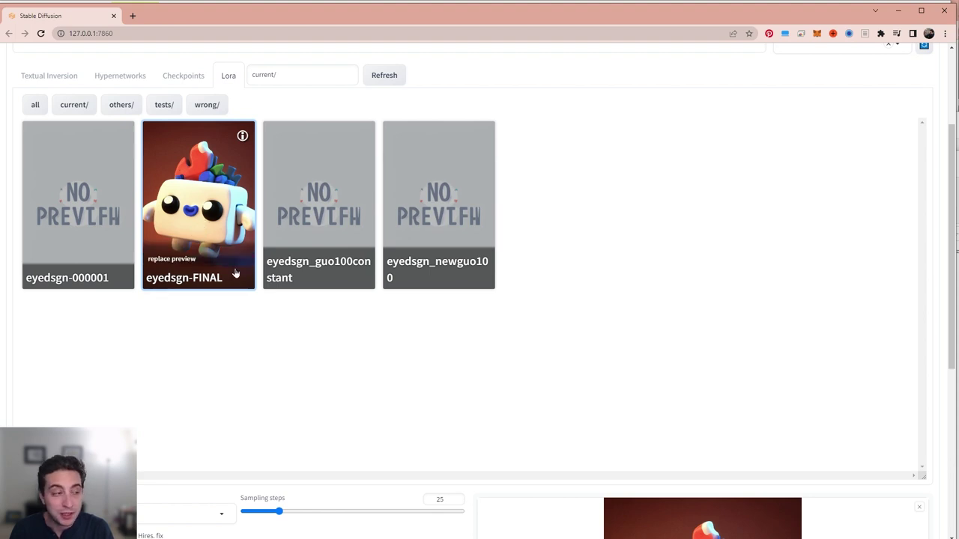
scroll(235, 273, up, 2)
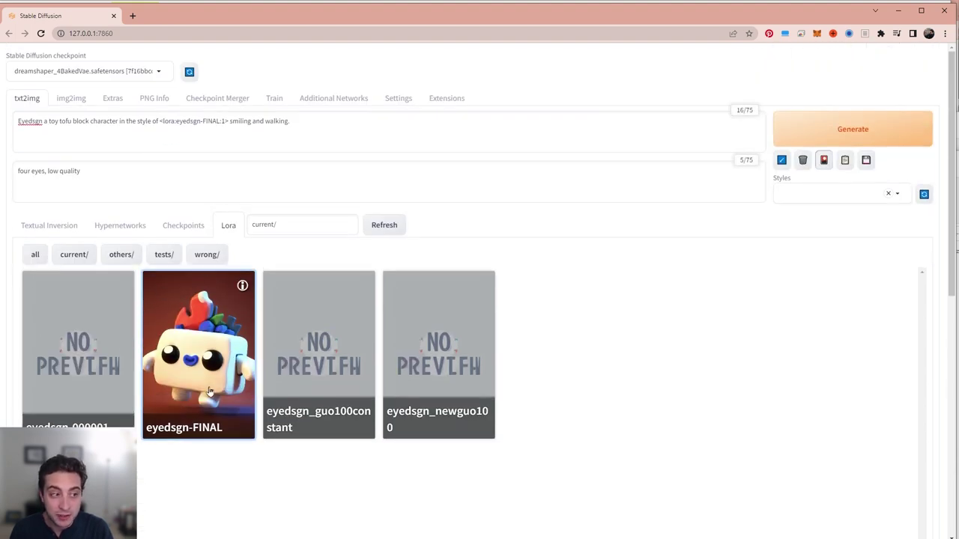
drag(10, 60, 96, 58)
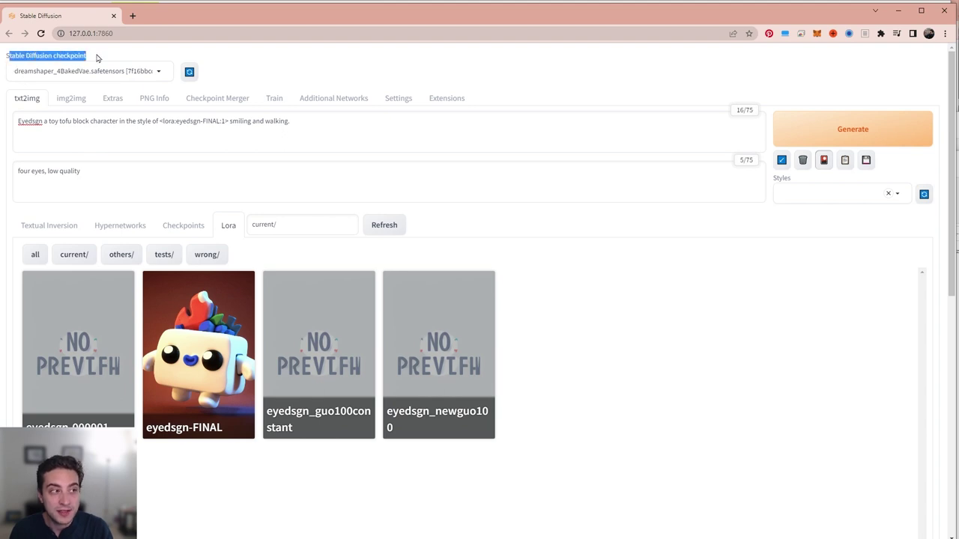
click(96, 58)
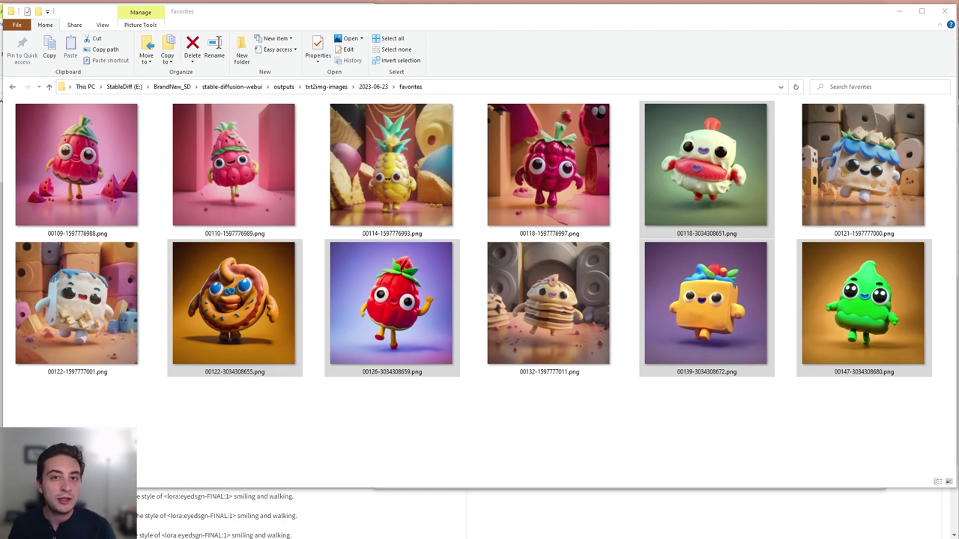
Step: Point out the tofu character 00121 and the green character 00147 in the favorites folder
click(899, 153)
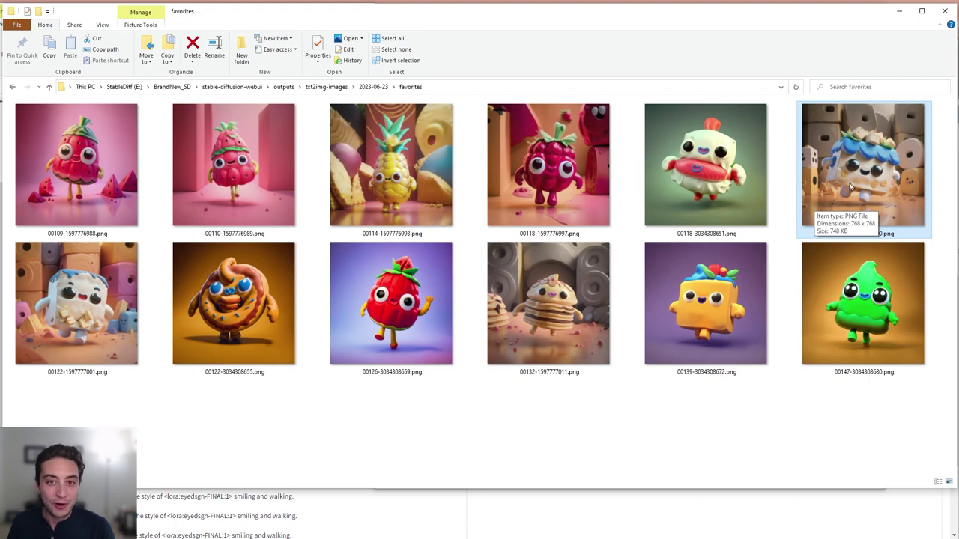
click(883, 318)
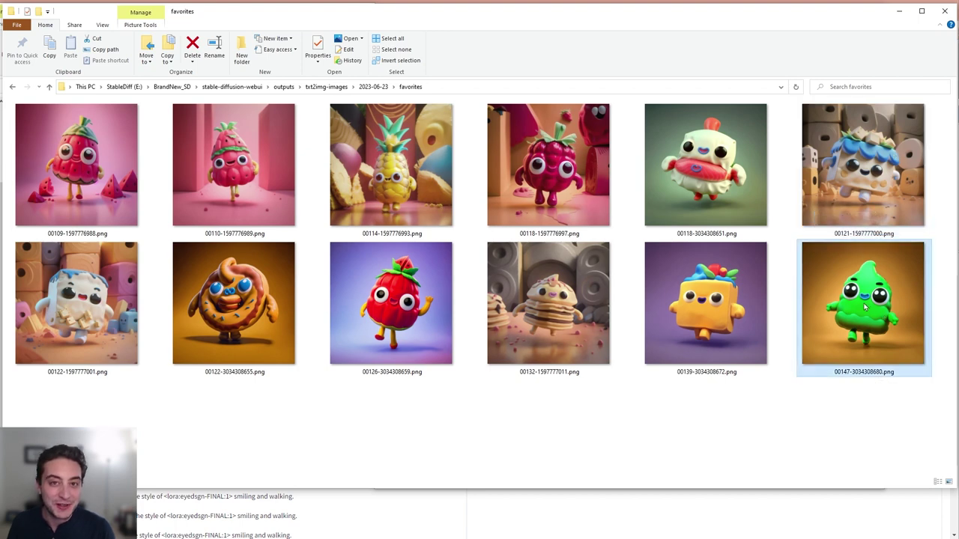